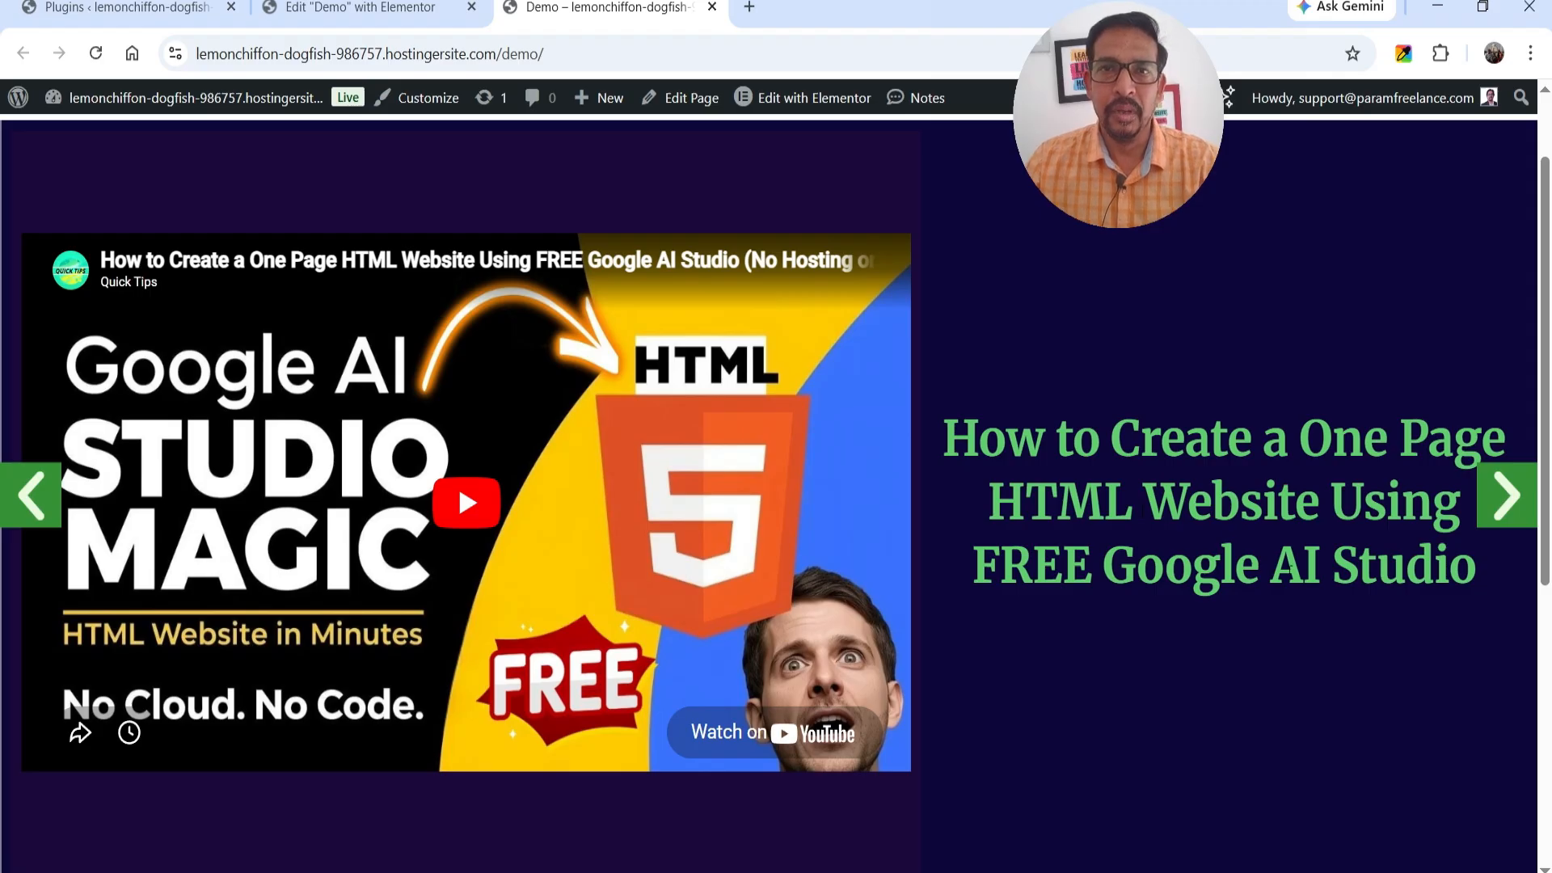
Browse the slides of the finished video carousel on the demo page and play the eCommerce website video.
{"action": "left_click", "coordinate": [30, 494]}
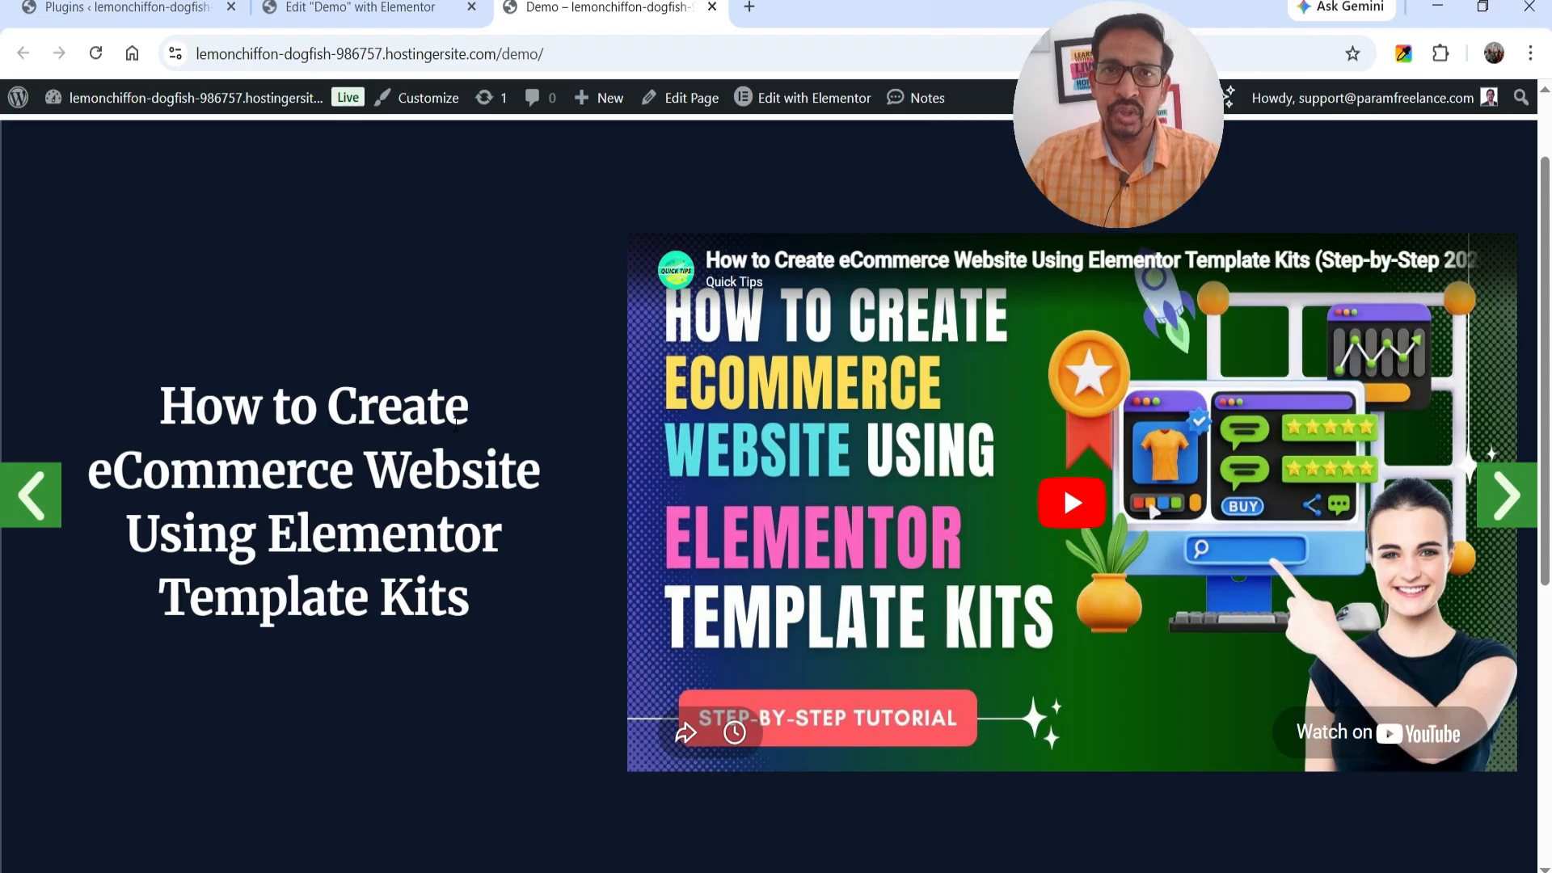
{"action": "left_click", "coordinate": [1082, 515]}
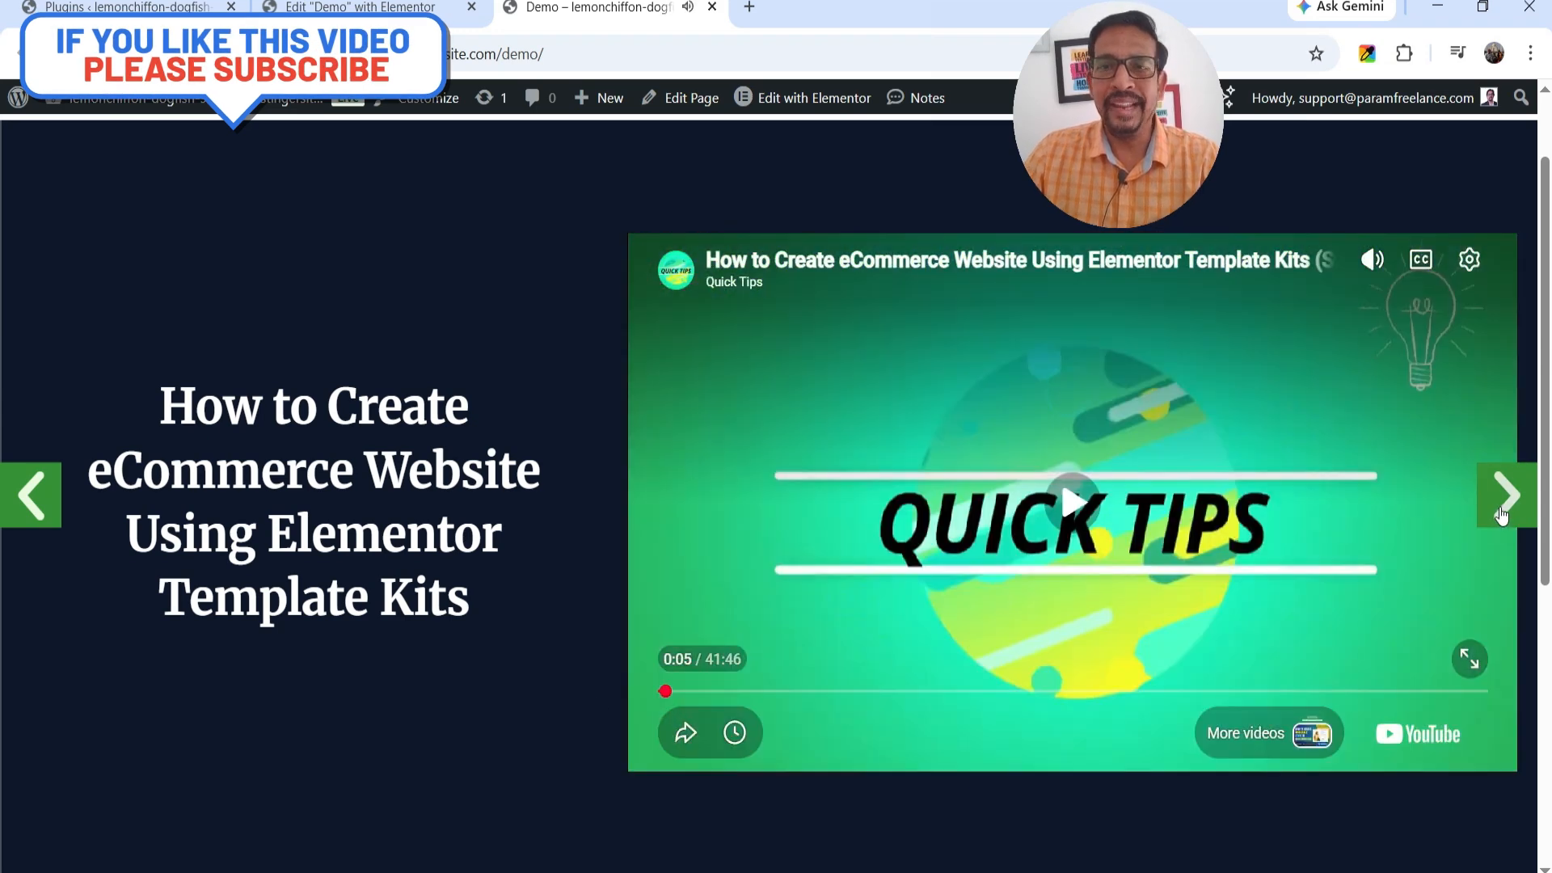
{"action": "left_click", "coordinate": [1500, 506]}
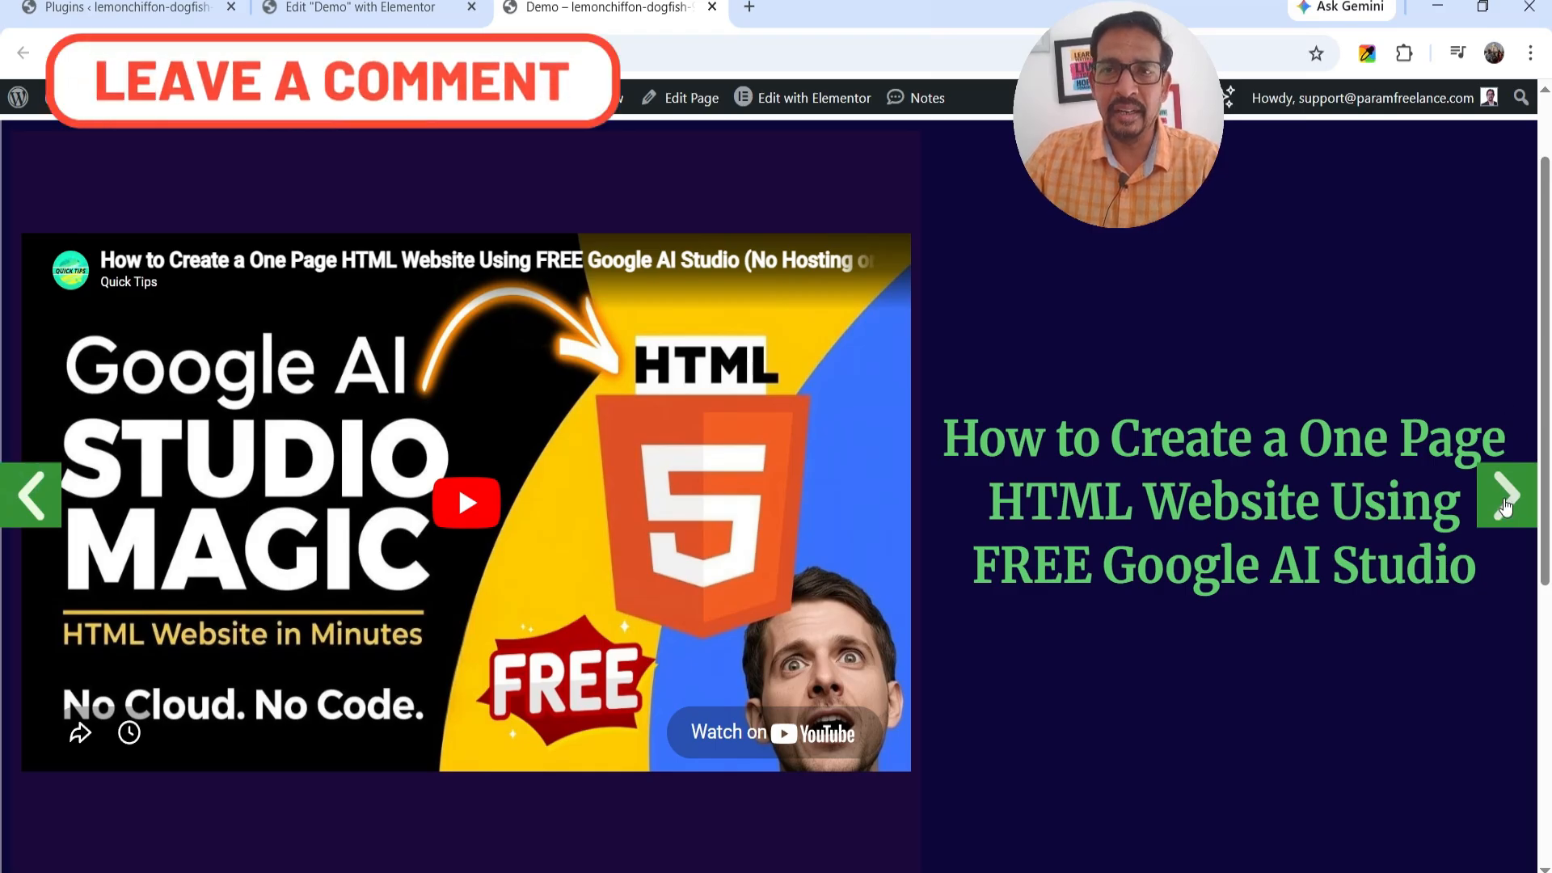
{"action": "left_click", "coordinate": [1505, 506]}
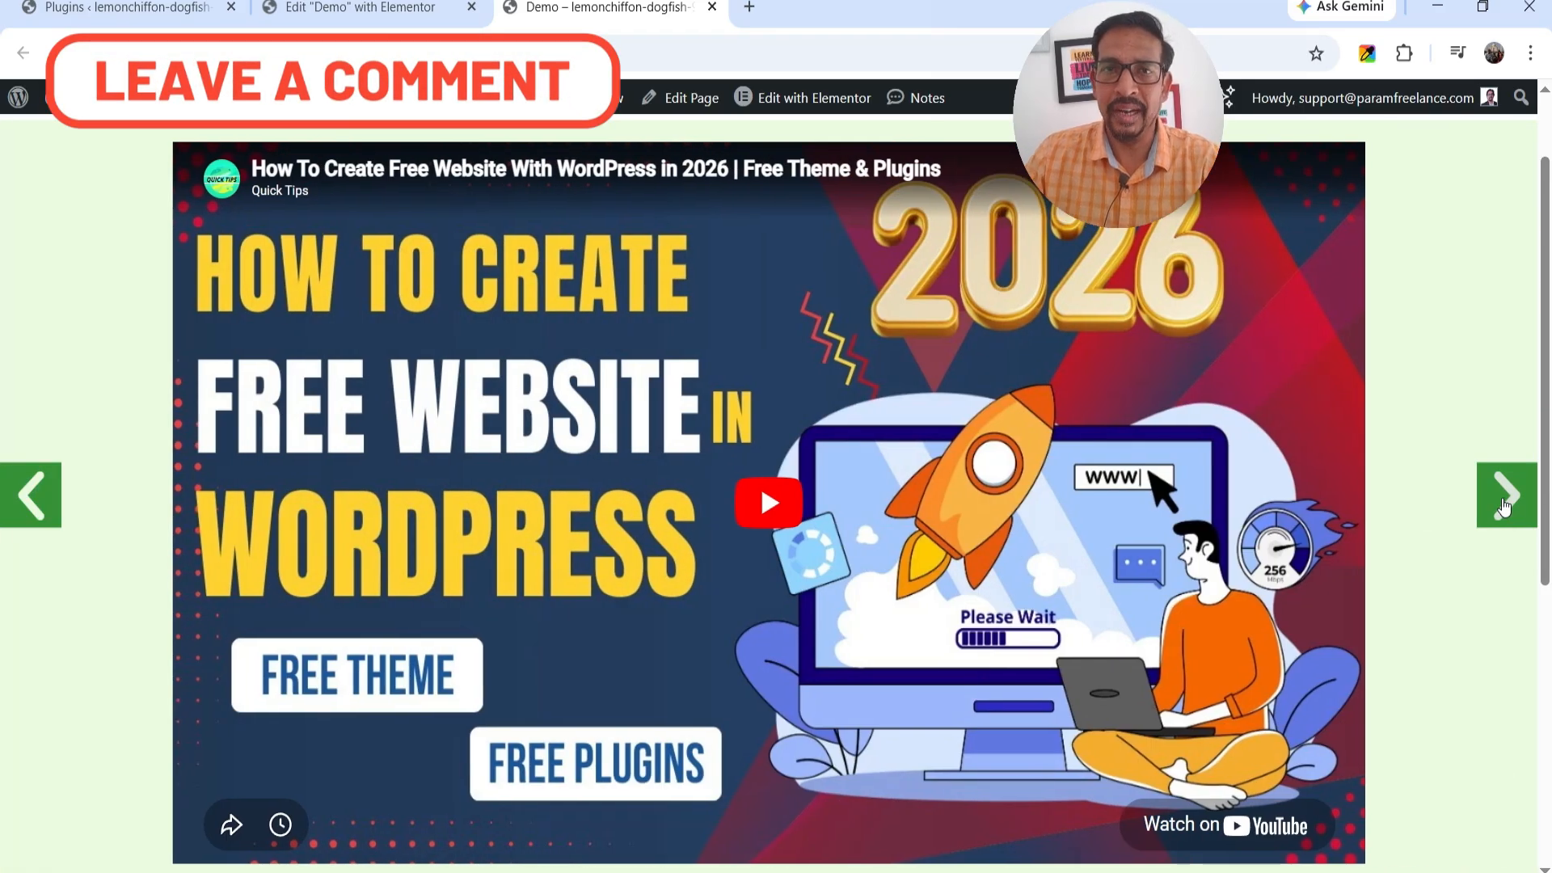
{"action": "left_click", "coordinate": [1505, 506]}
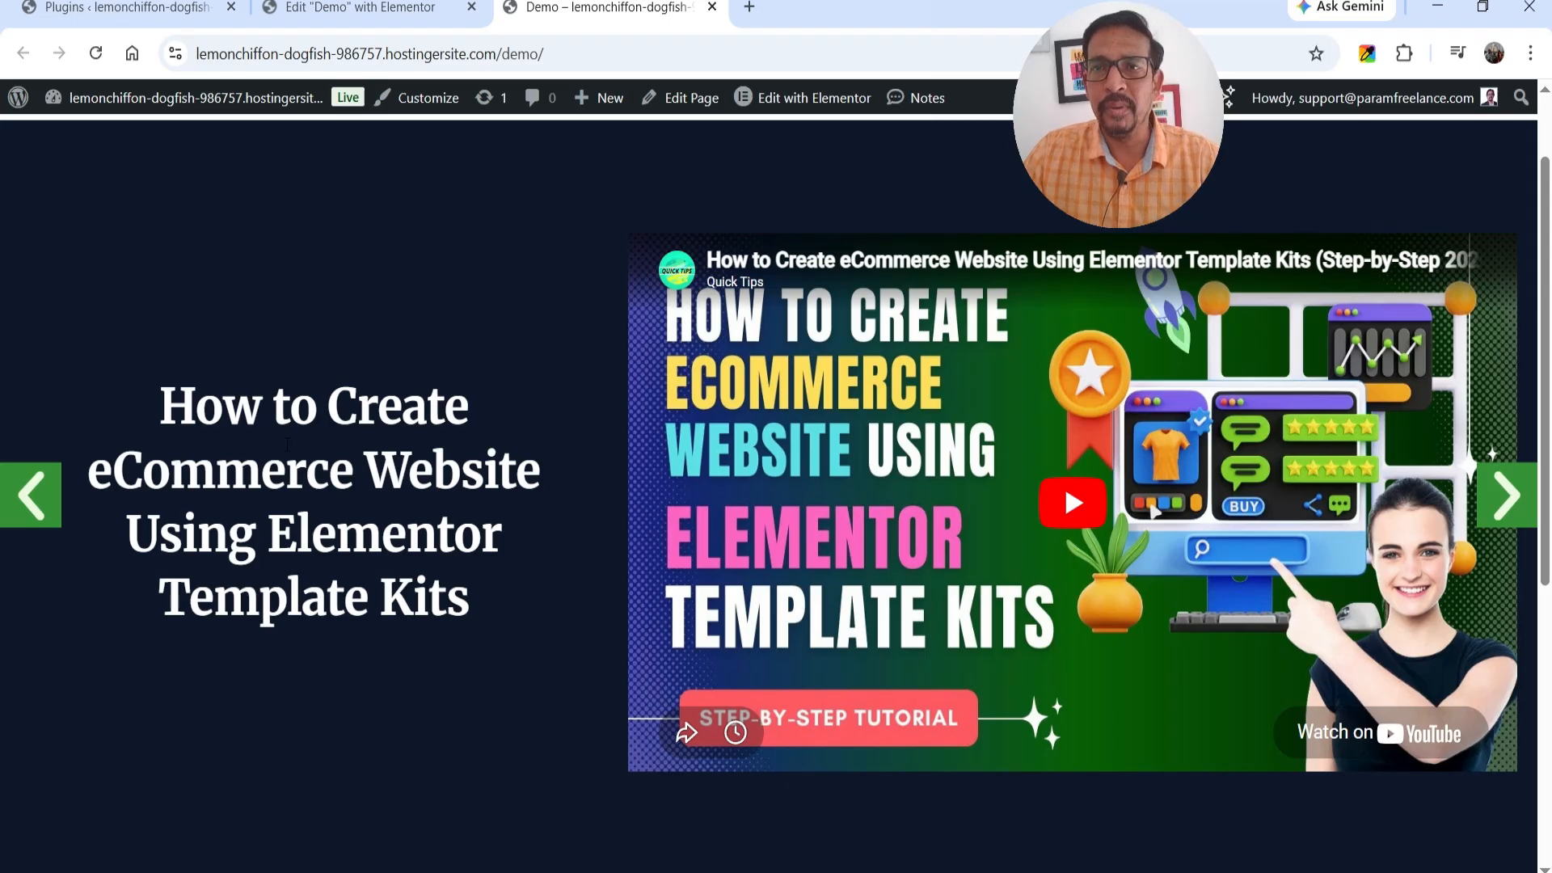
{"action": "left_click", "coordinate": [1506, 495]}
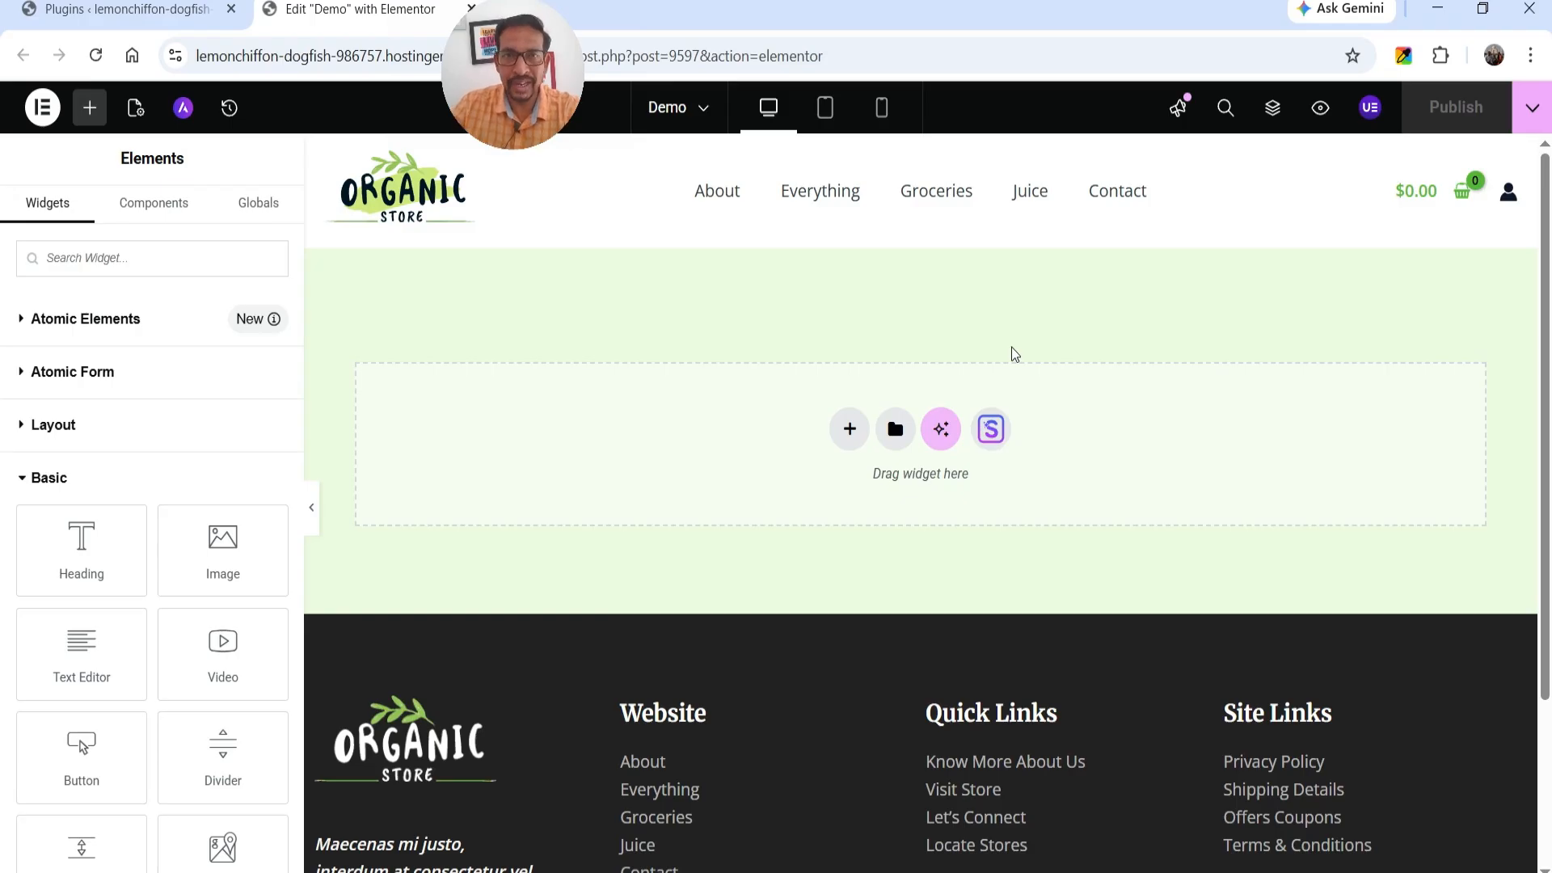
Review the installed Elementor and Elementor Pro plugins, and return to editing the Demo page.
{"action": "left_click", "coordinate": [121, 10]}
{"action": "scroll", "coordinate": [404, 391], "scroll_direction": "up", "scroll_amount": 3}
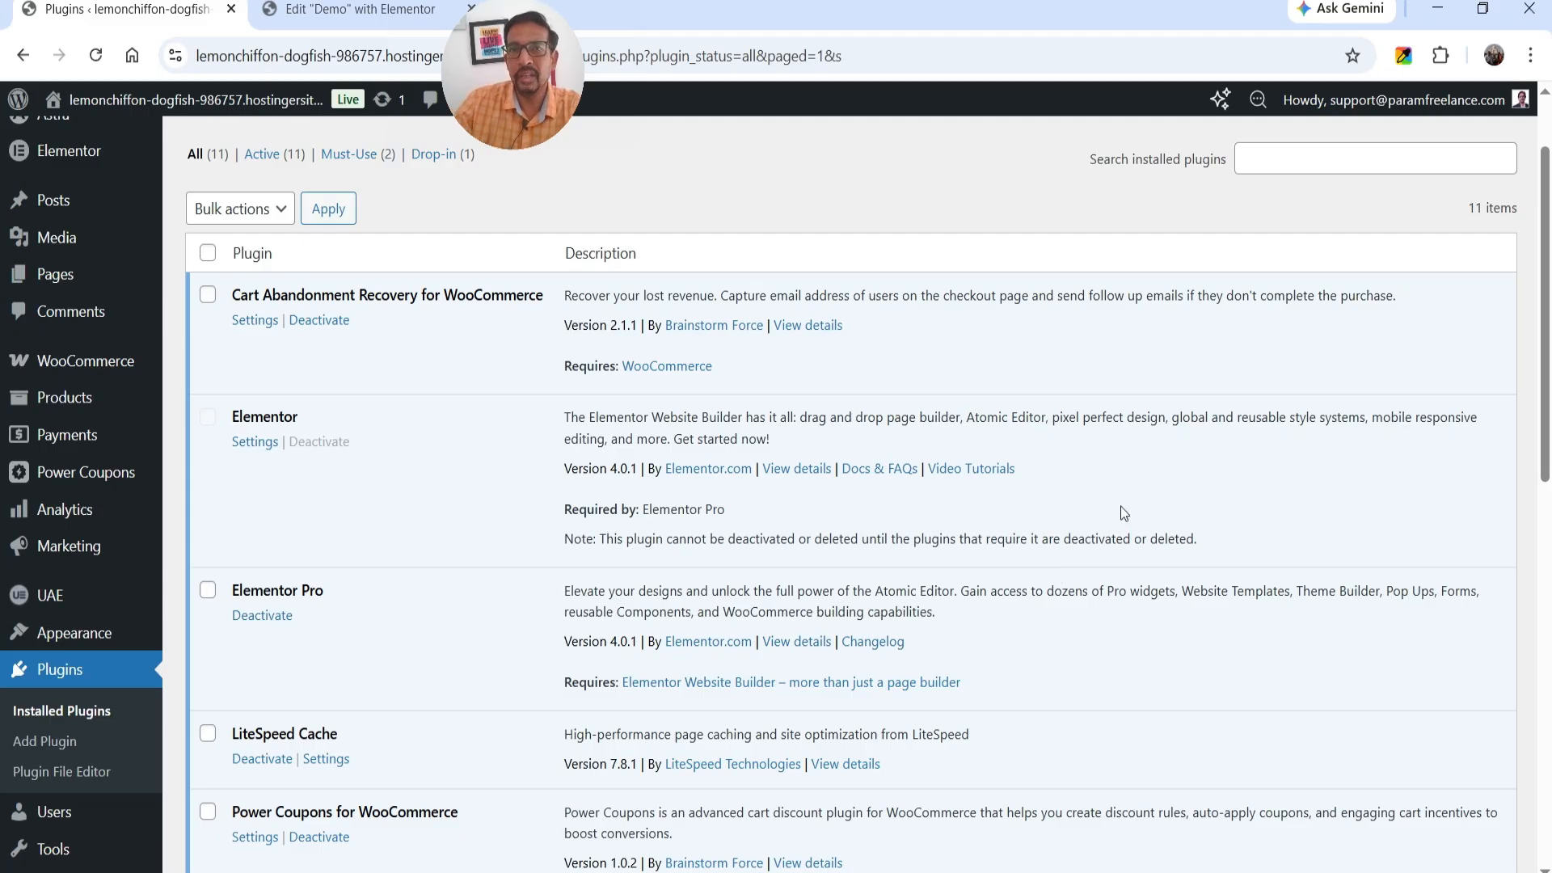
{"action": "left_click", "coordinate": [307, 12]}
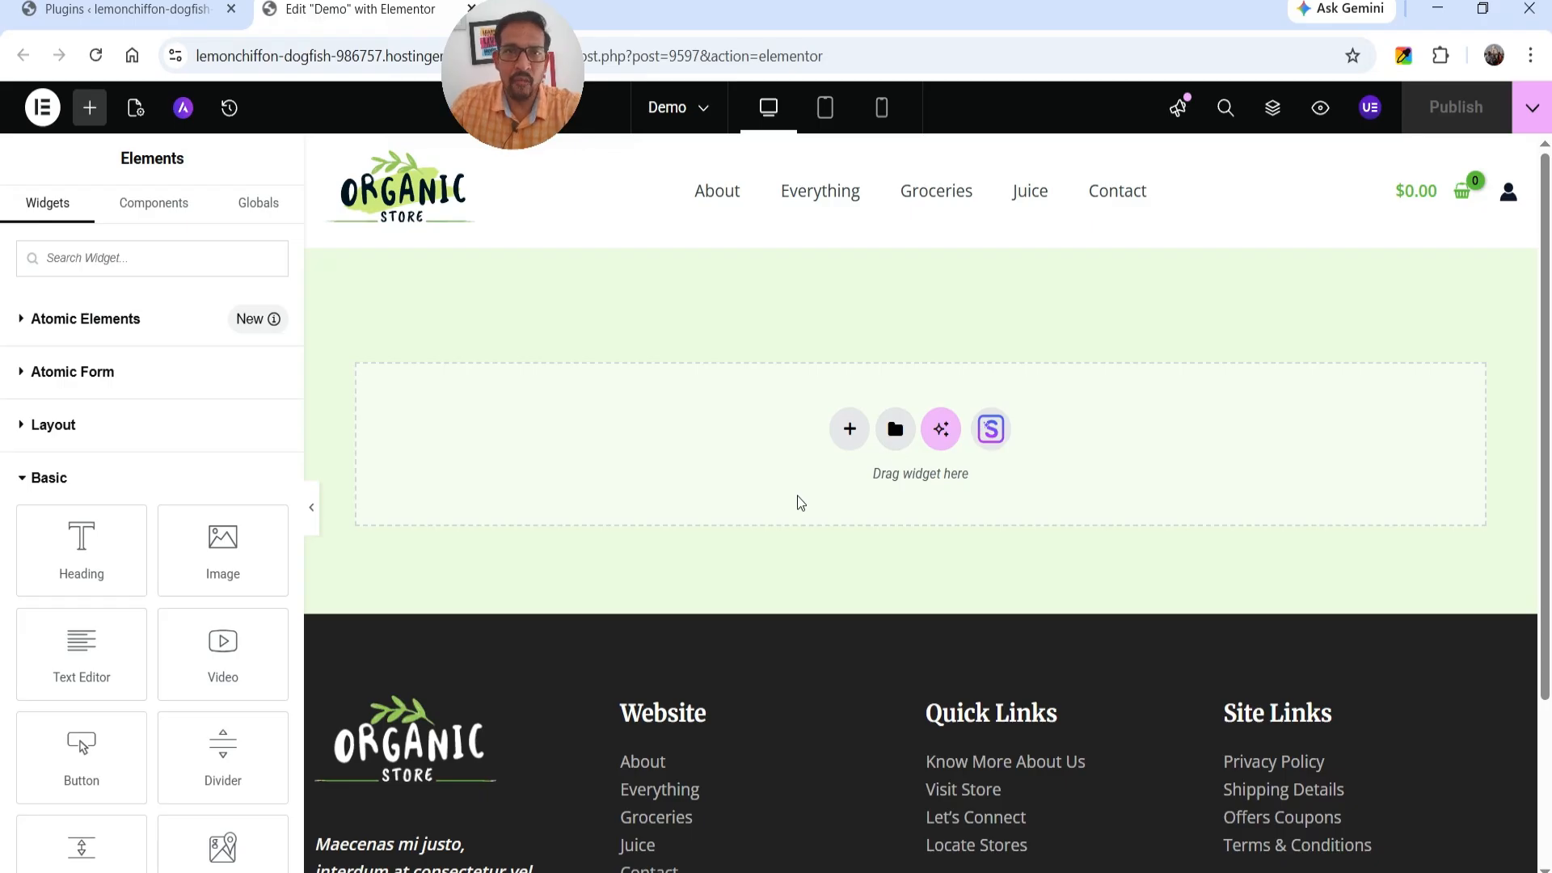
Add a flexbox container with a single-column structure to the empty page.
{"action": "left_click", "coordinate": [849, 429]}
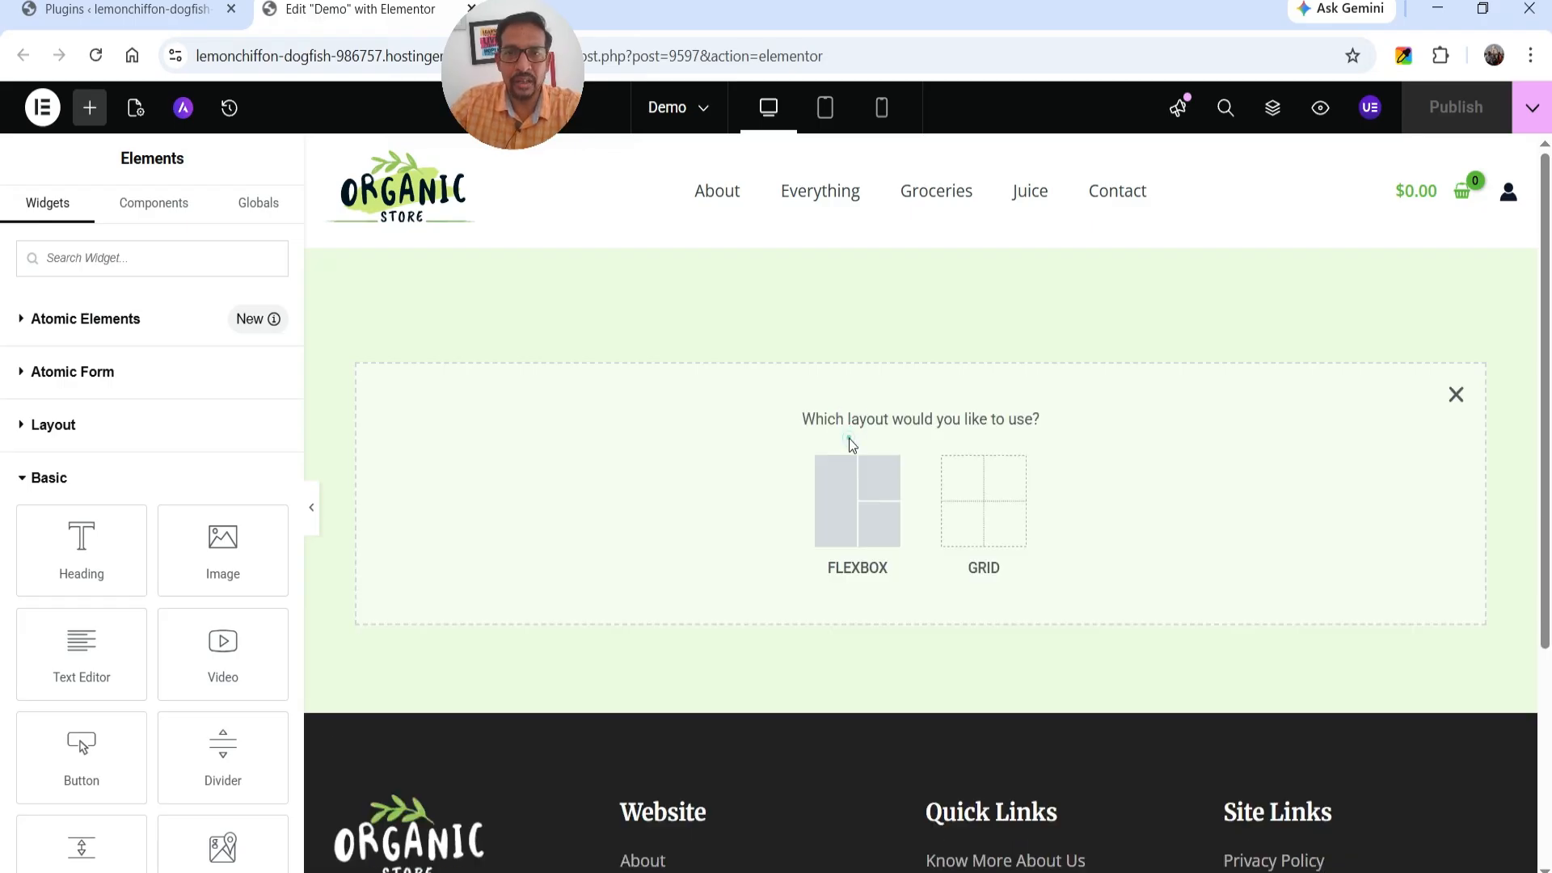
{"action": "left_click", "coordinate": [841, 485]}
{"action": "left_click", "coordinate": [834, 483]}
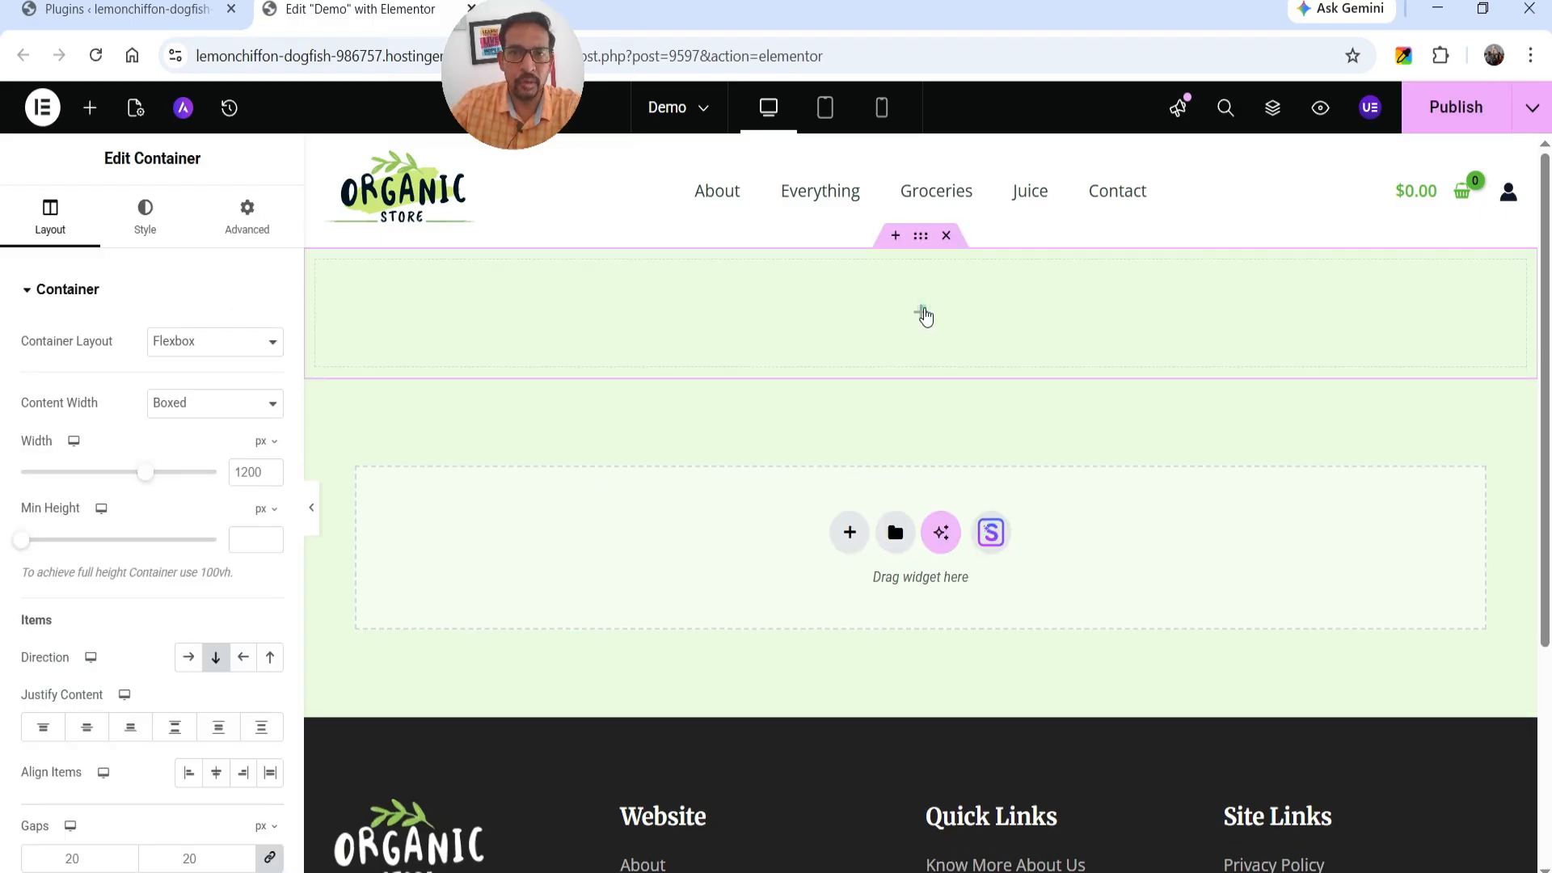
Insert the Carousel widget into the new container and set it to display 1 slide at a time.
{"action": "left_click", "coordinate": [921, 307]}
{"action": "left_click", "coordinate": [185, 250]}
{"action": "type", "text": "card"}
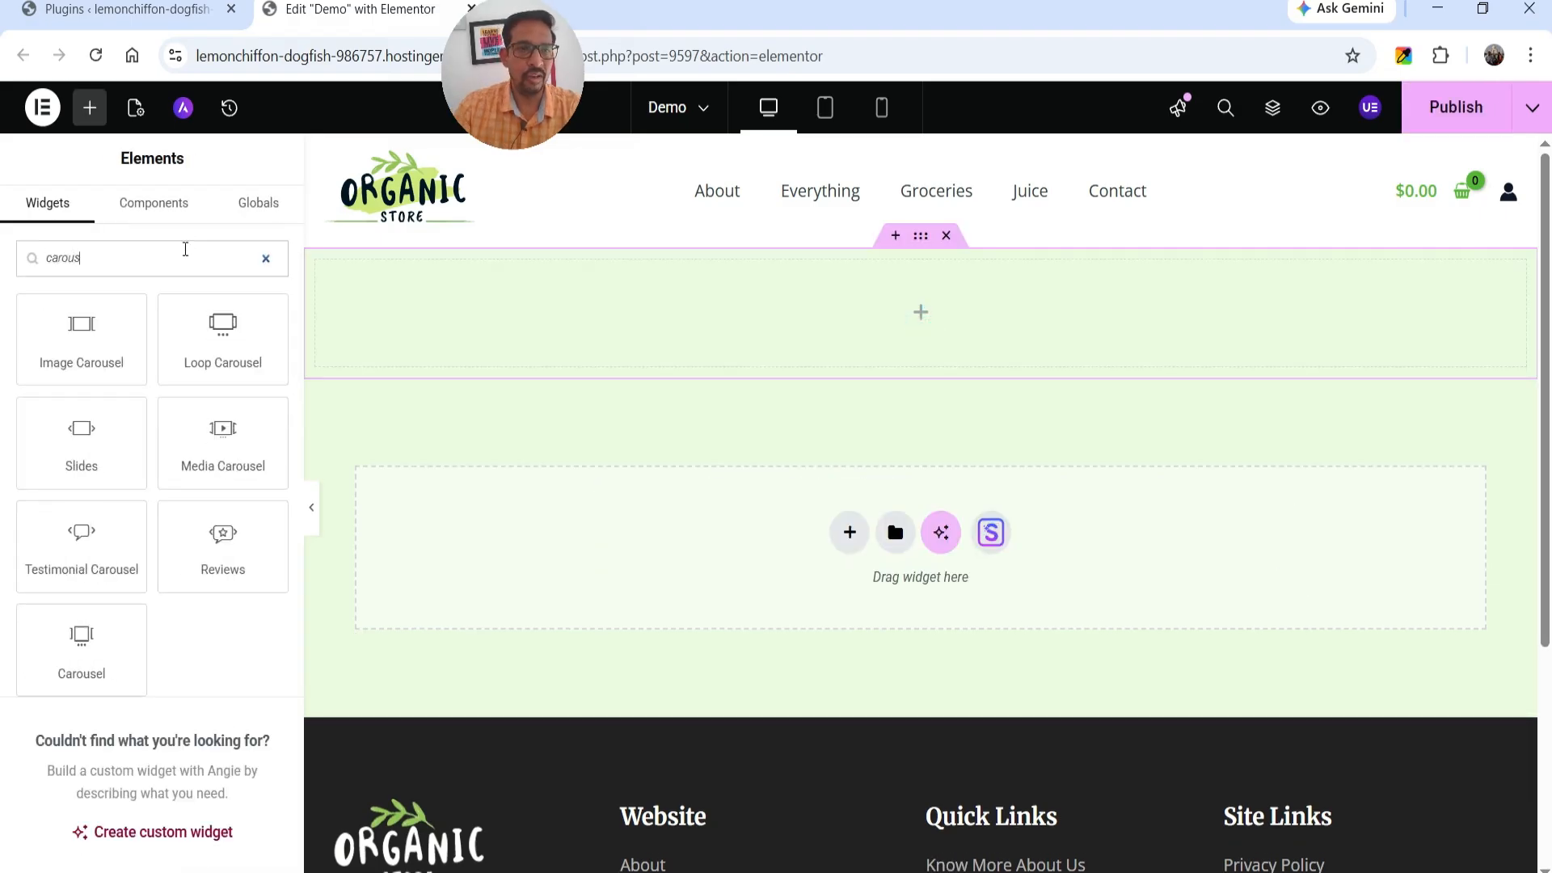
{"action": "type", "text": "el"}
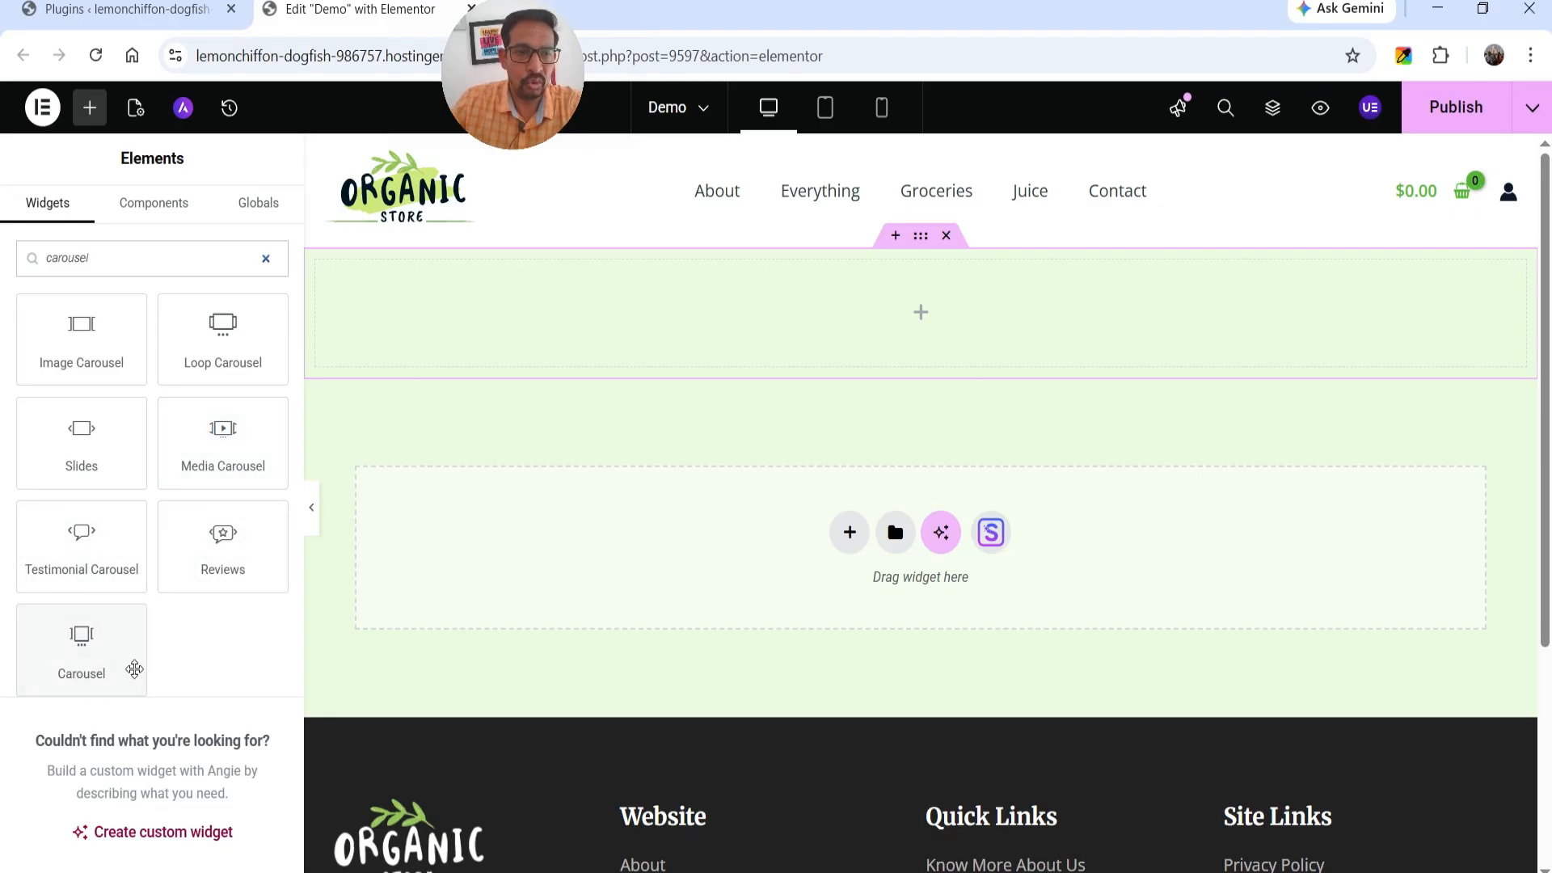
{"action": "left_click_drag", "start_coordinate": [83, 657], "coordinate": [862, 324]}
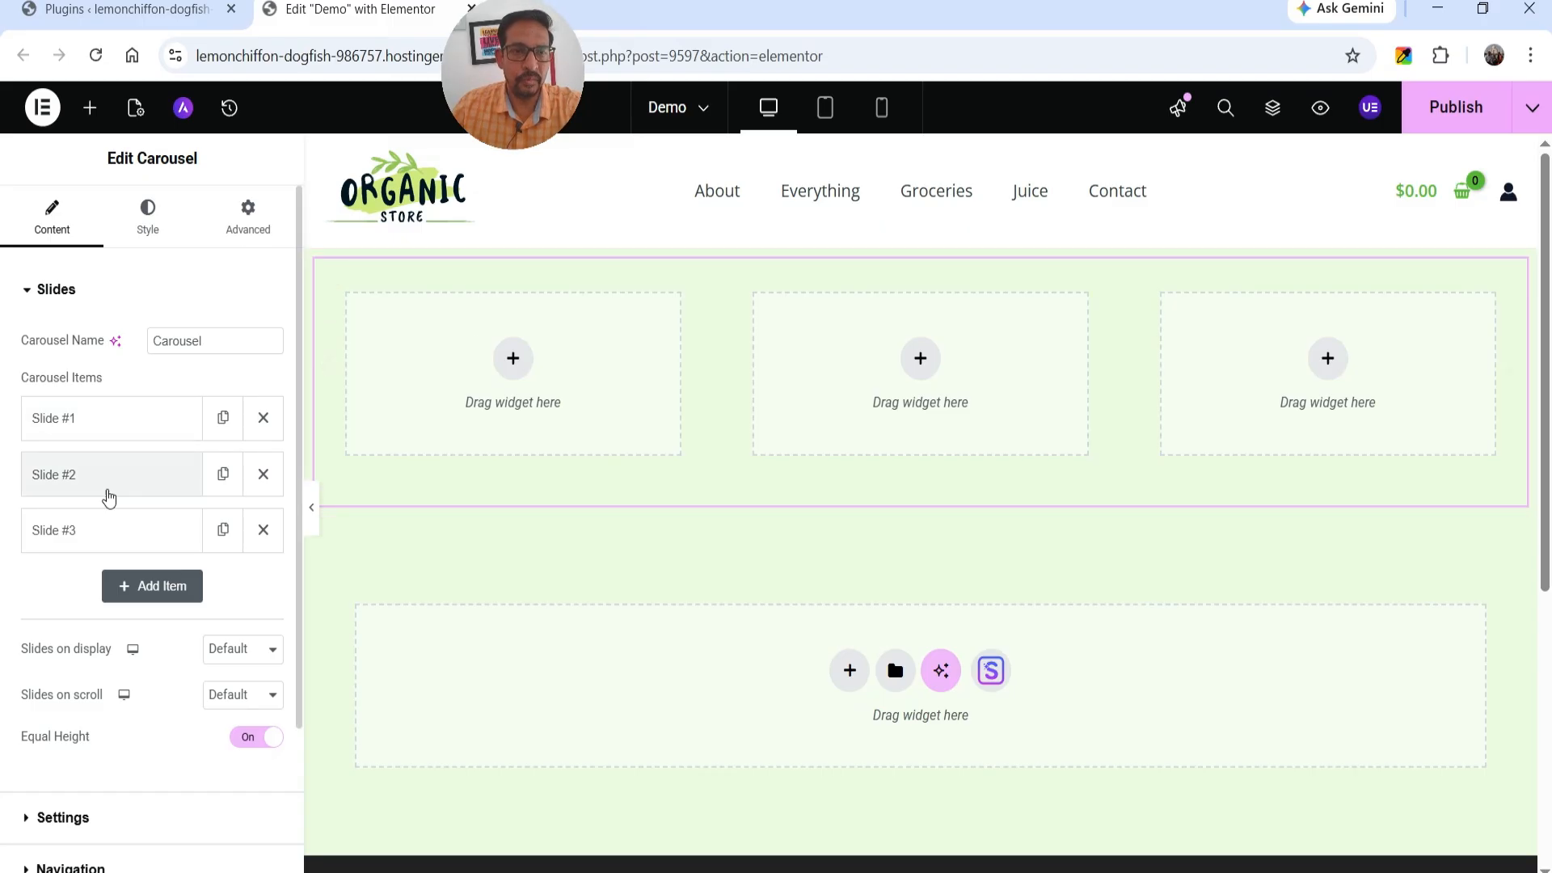
{"action": "left_click", "coordinate": [246, 666]}
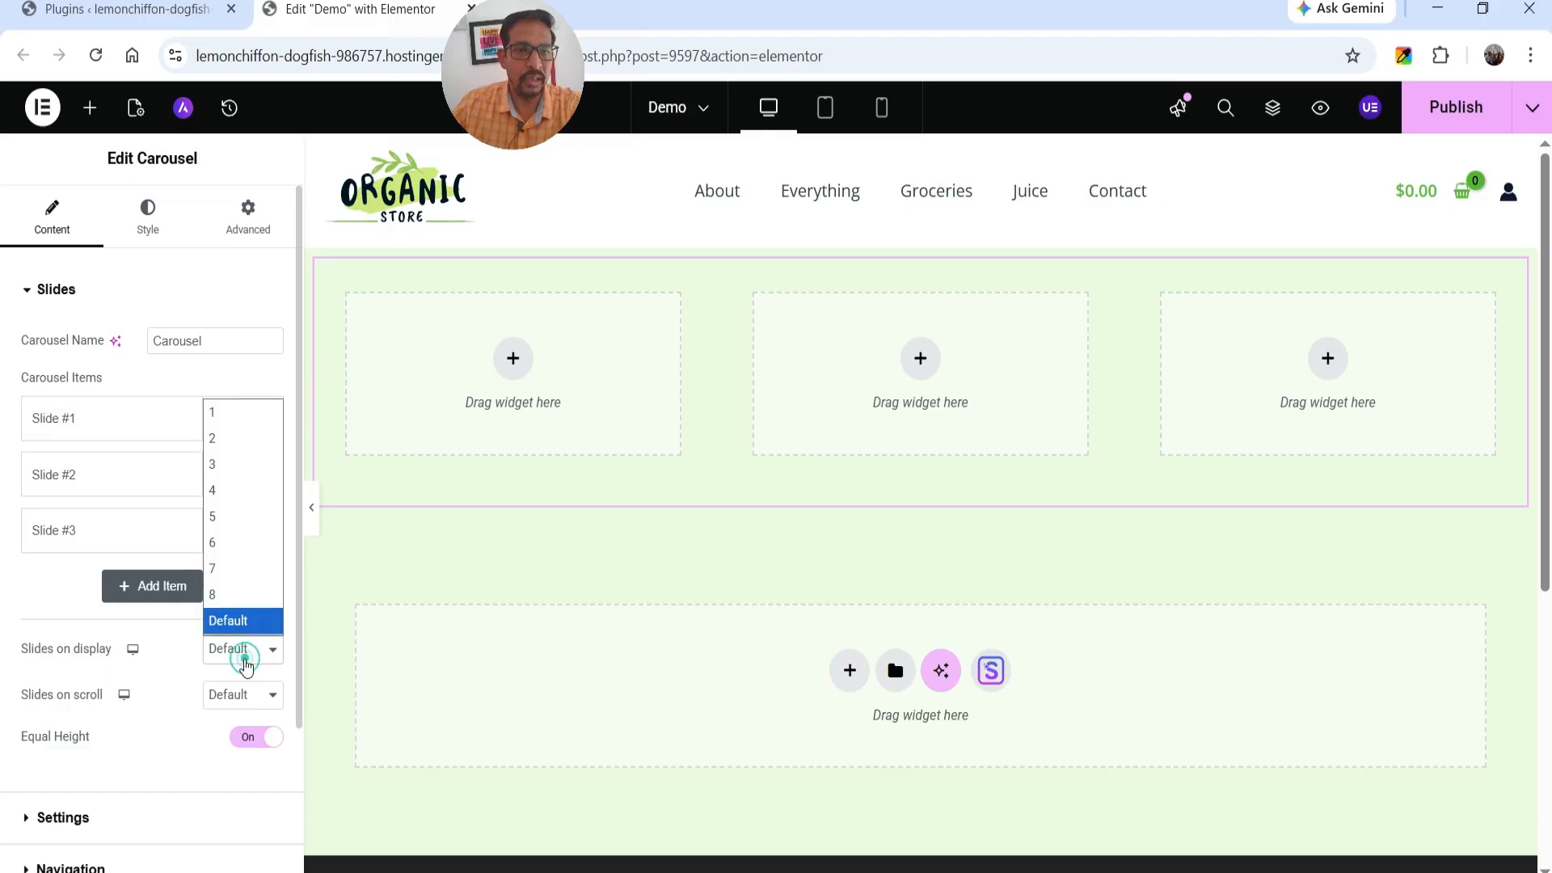
{"action": "left_click", "coordinate": [232, 422]}
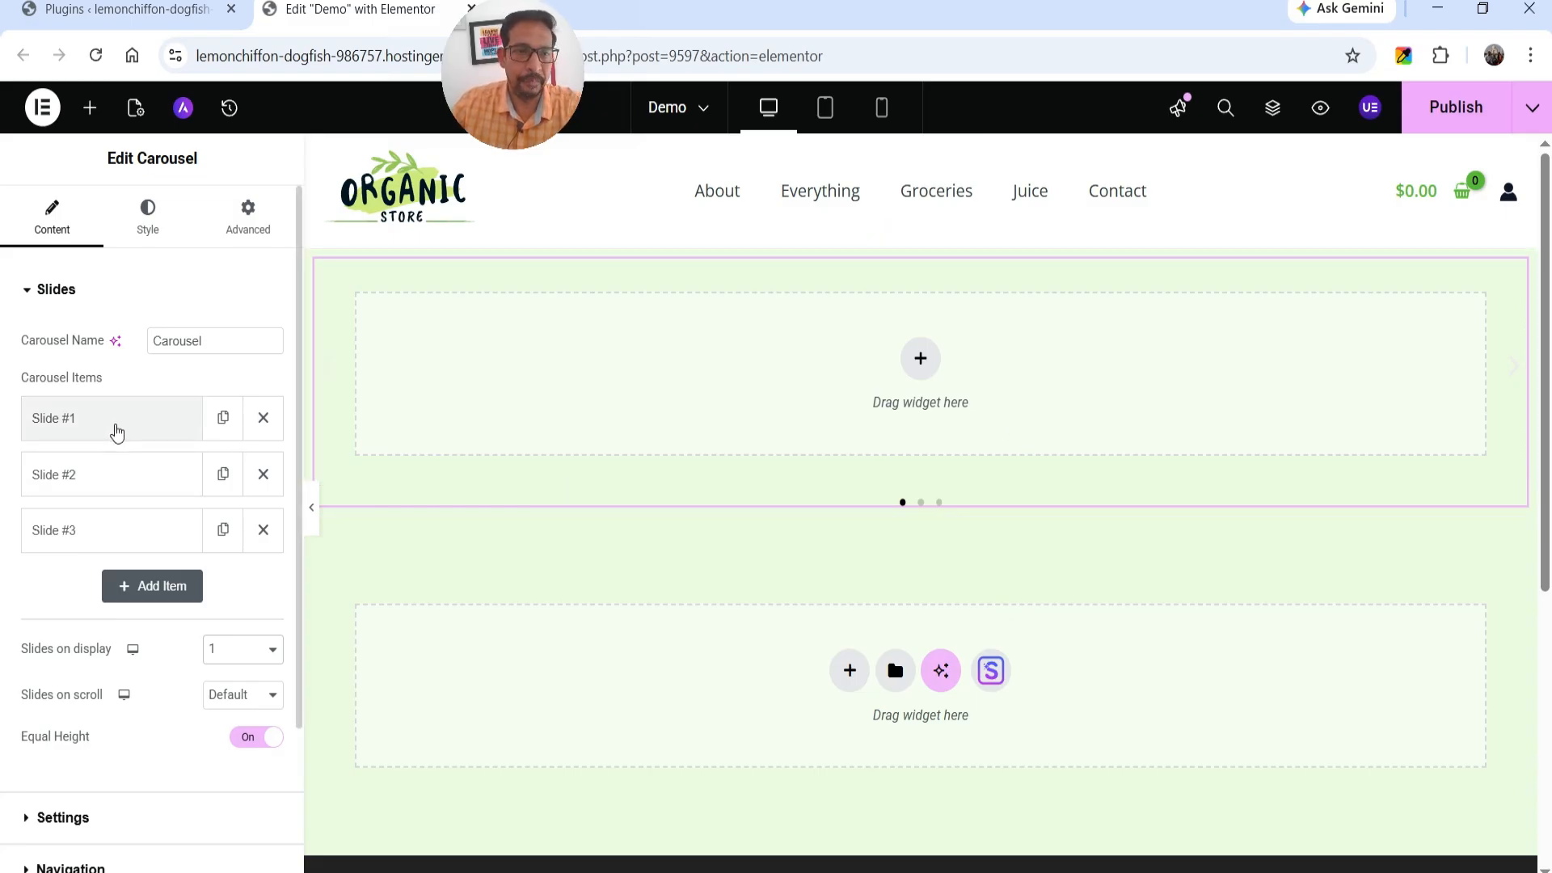
Give Slide #1 of the carousel a structure of two equal columns.
{"action": "left_click", "coordinate": [100, 428]}
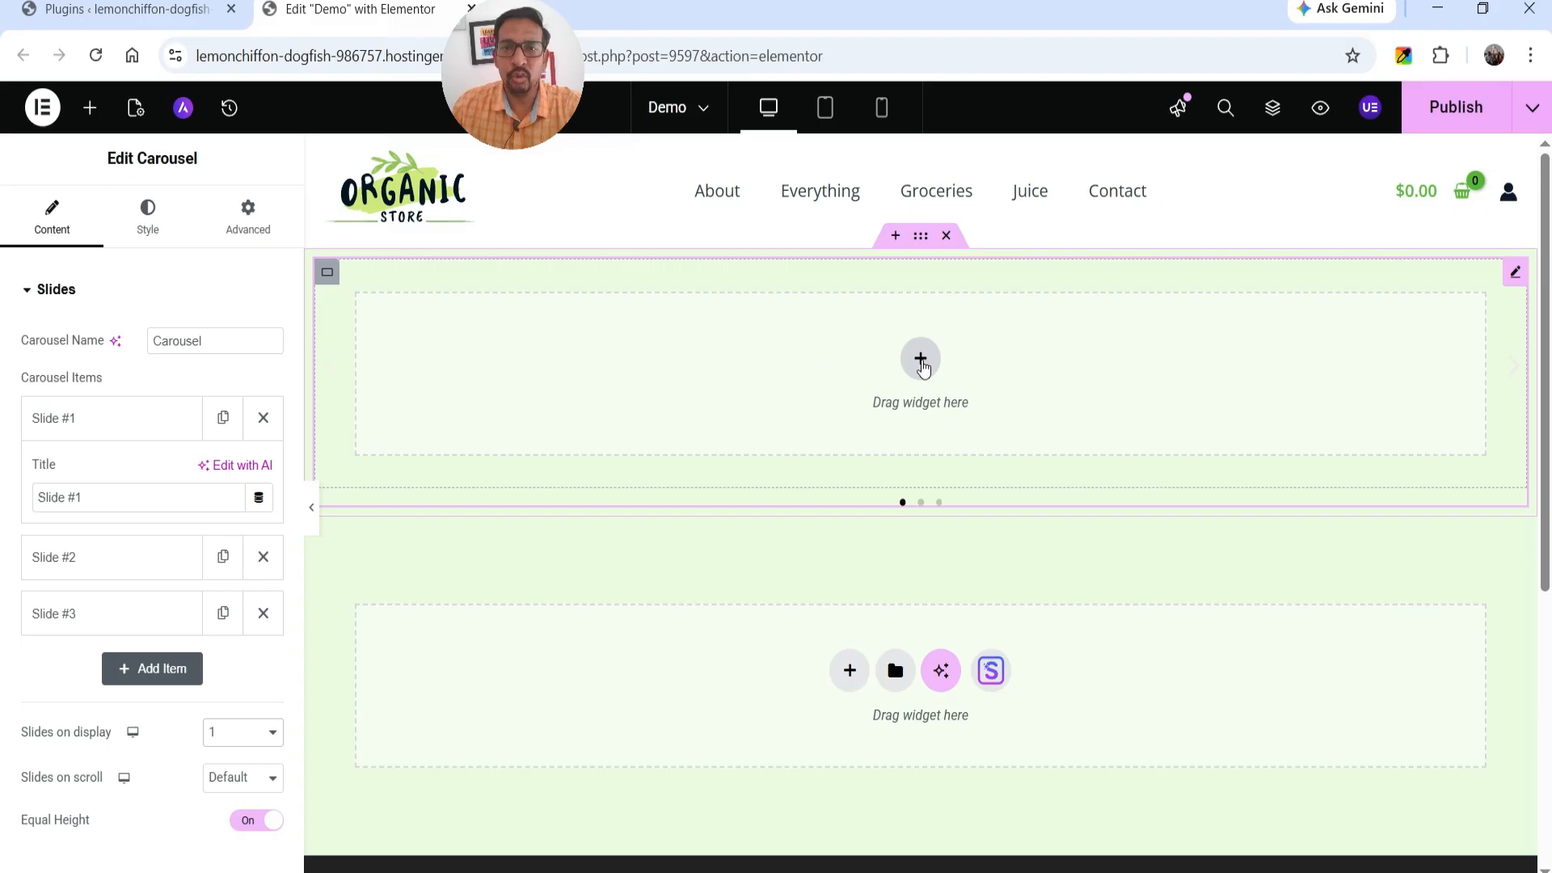
{"action": "left_click", "coordinate": [921, 361]}
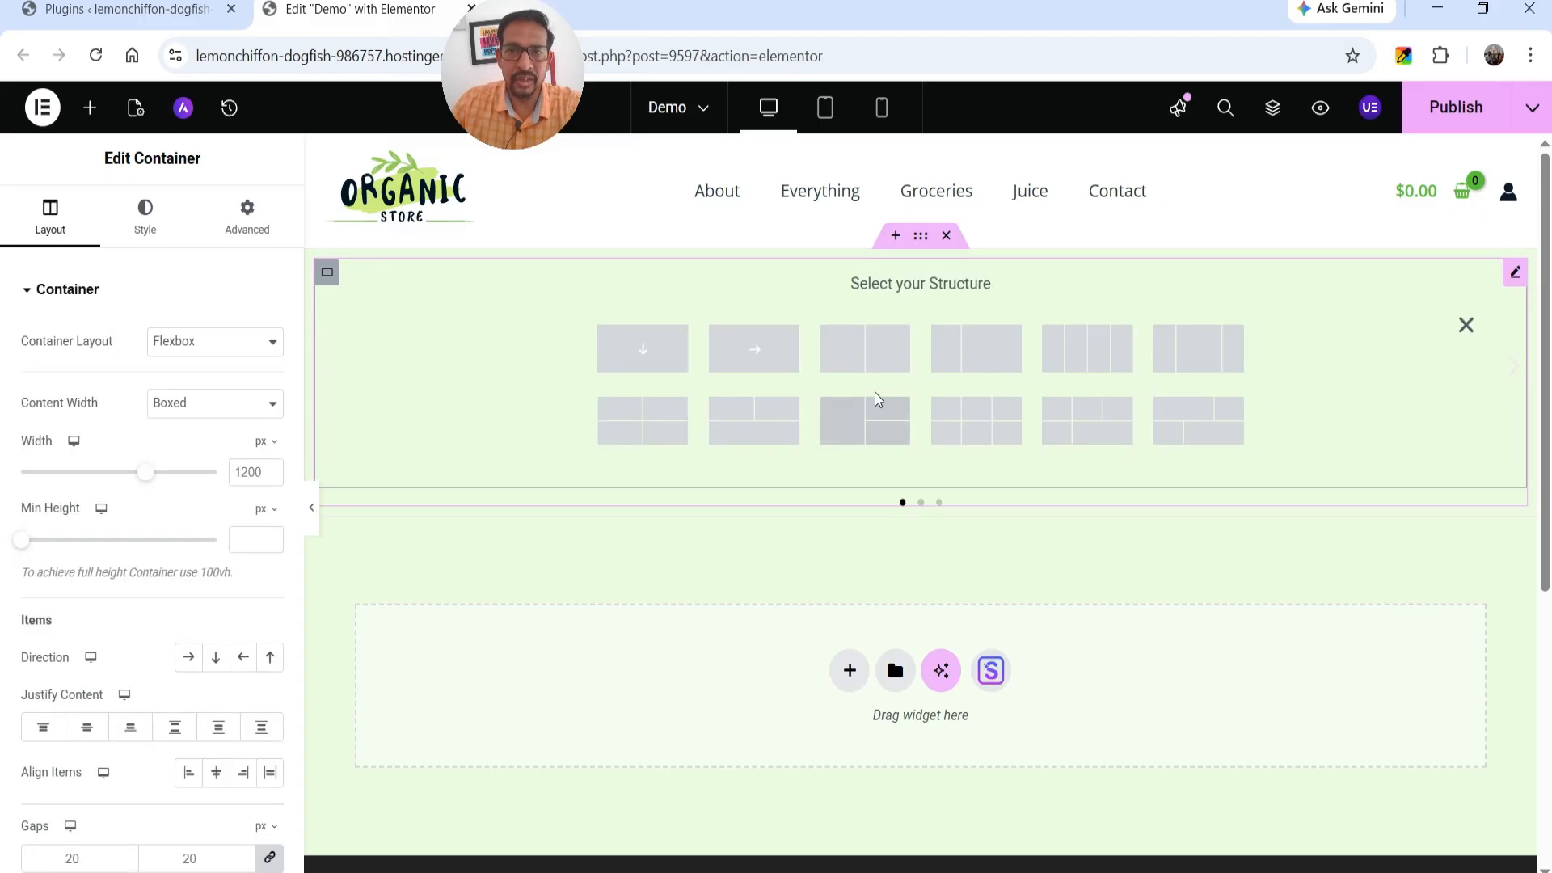
{"action": "left_click", "coordinate": [867, 353]}
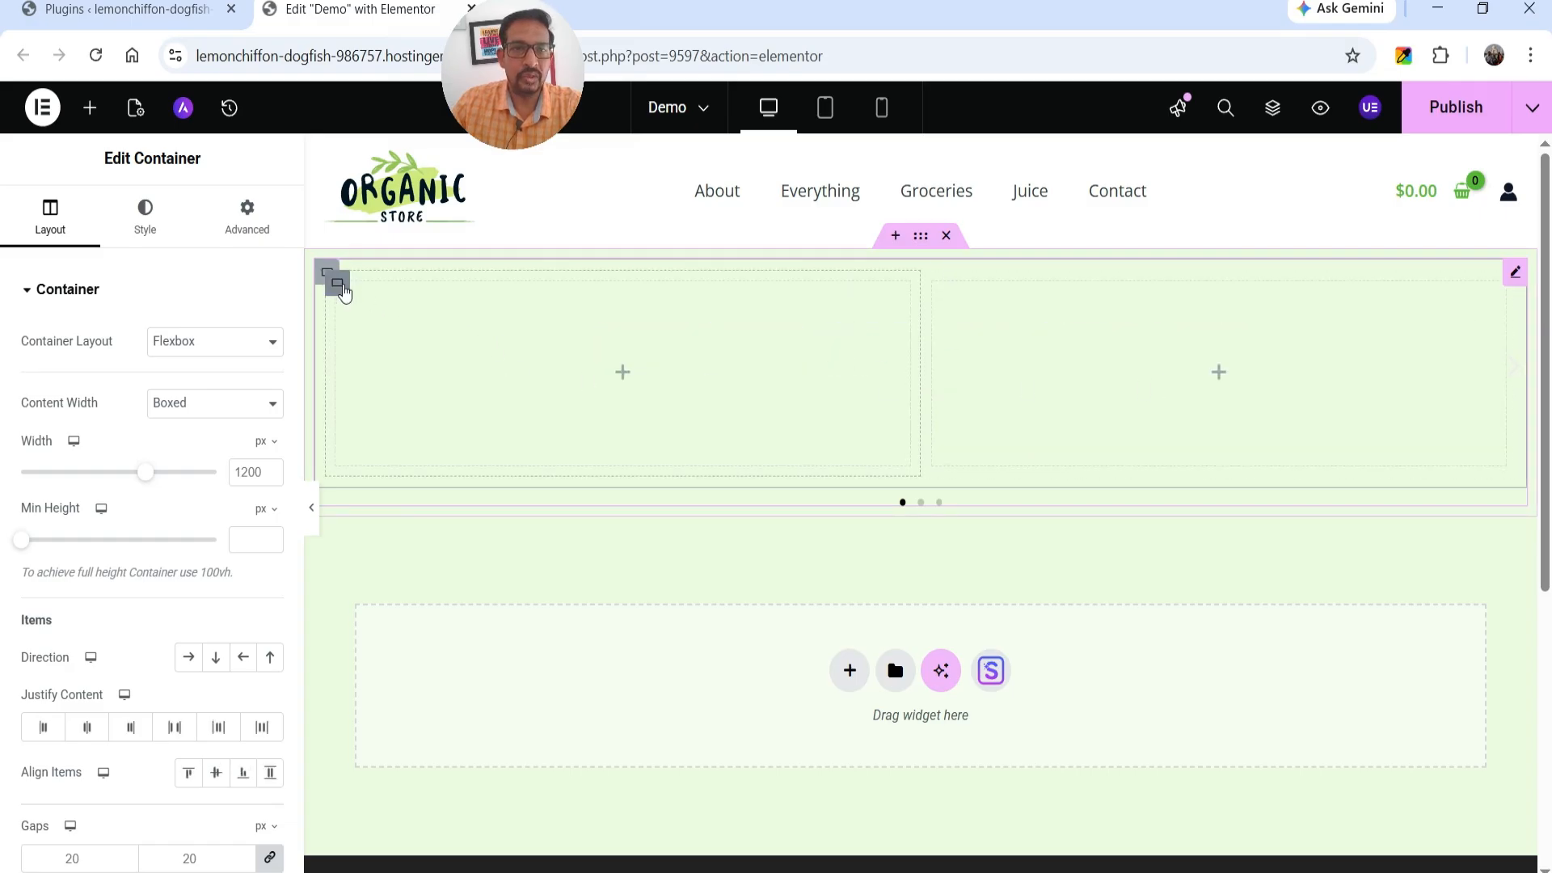
Set the first column of Slide #1 to 40% width and the second column to 60%.
{"action": "left_click", "coordinate": [342, 290]}
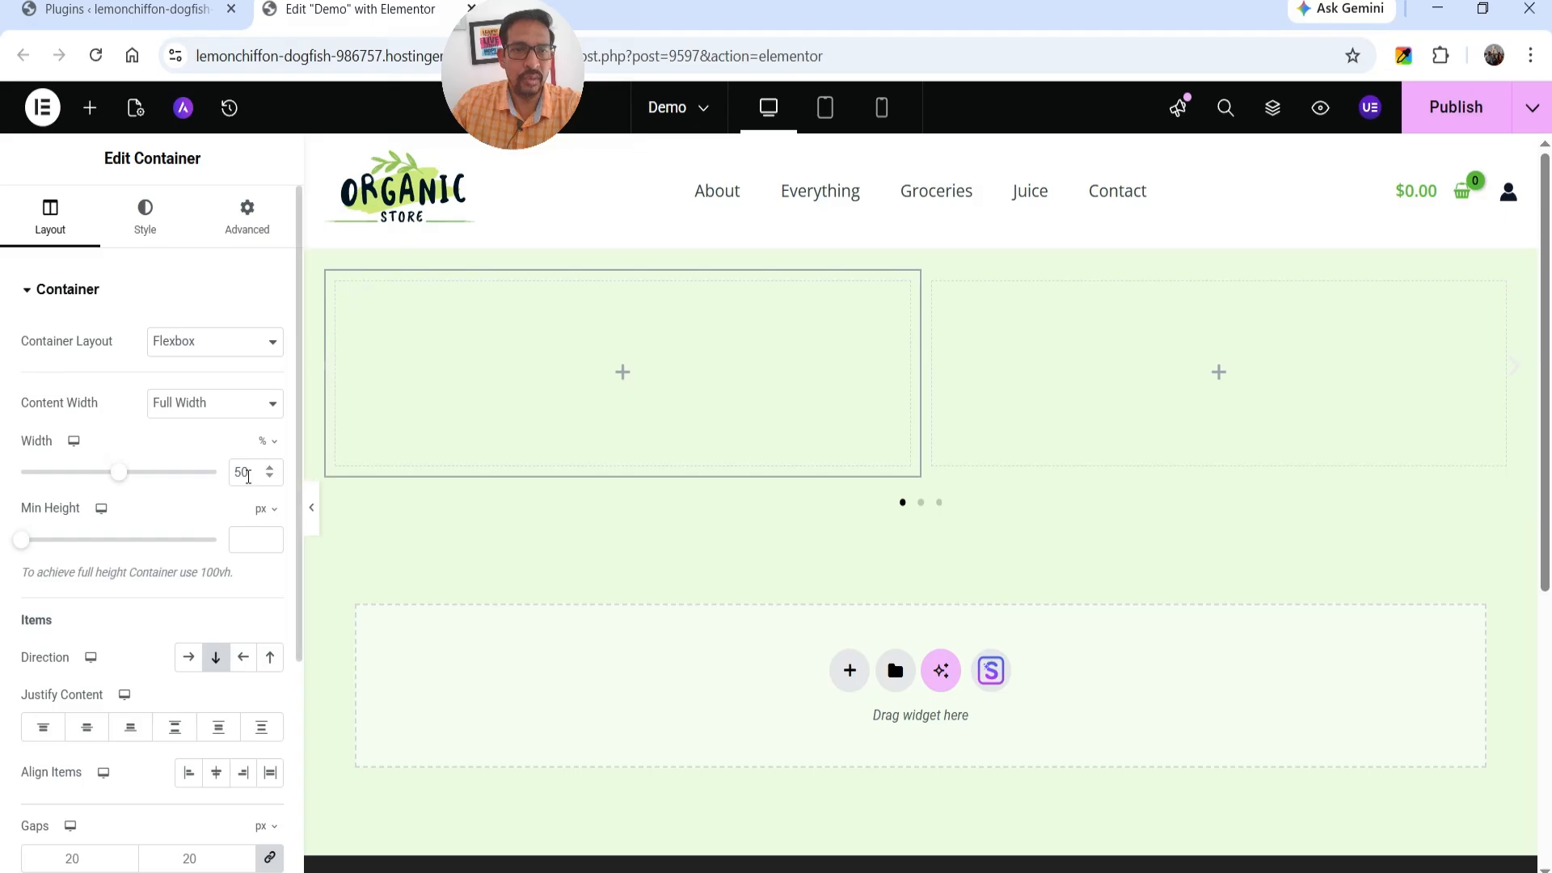
{"action": "double_click", "coordinate": [244, 474]}
{"action": "type", "text": "40"}
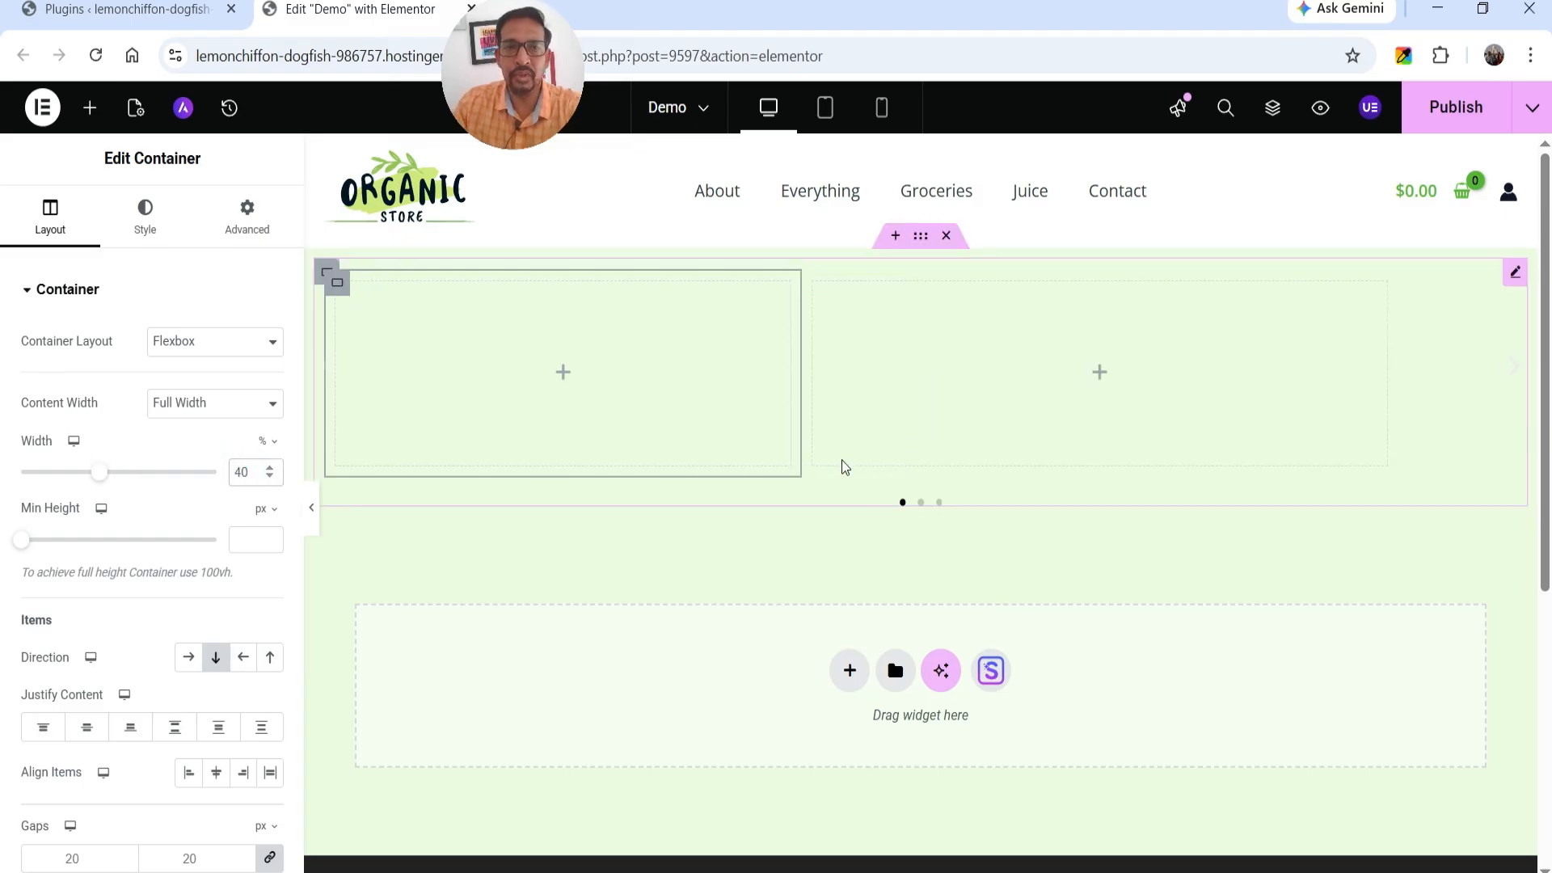
{"action": "left_click", "coordinate": [817, 288]}
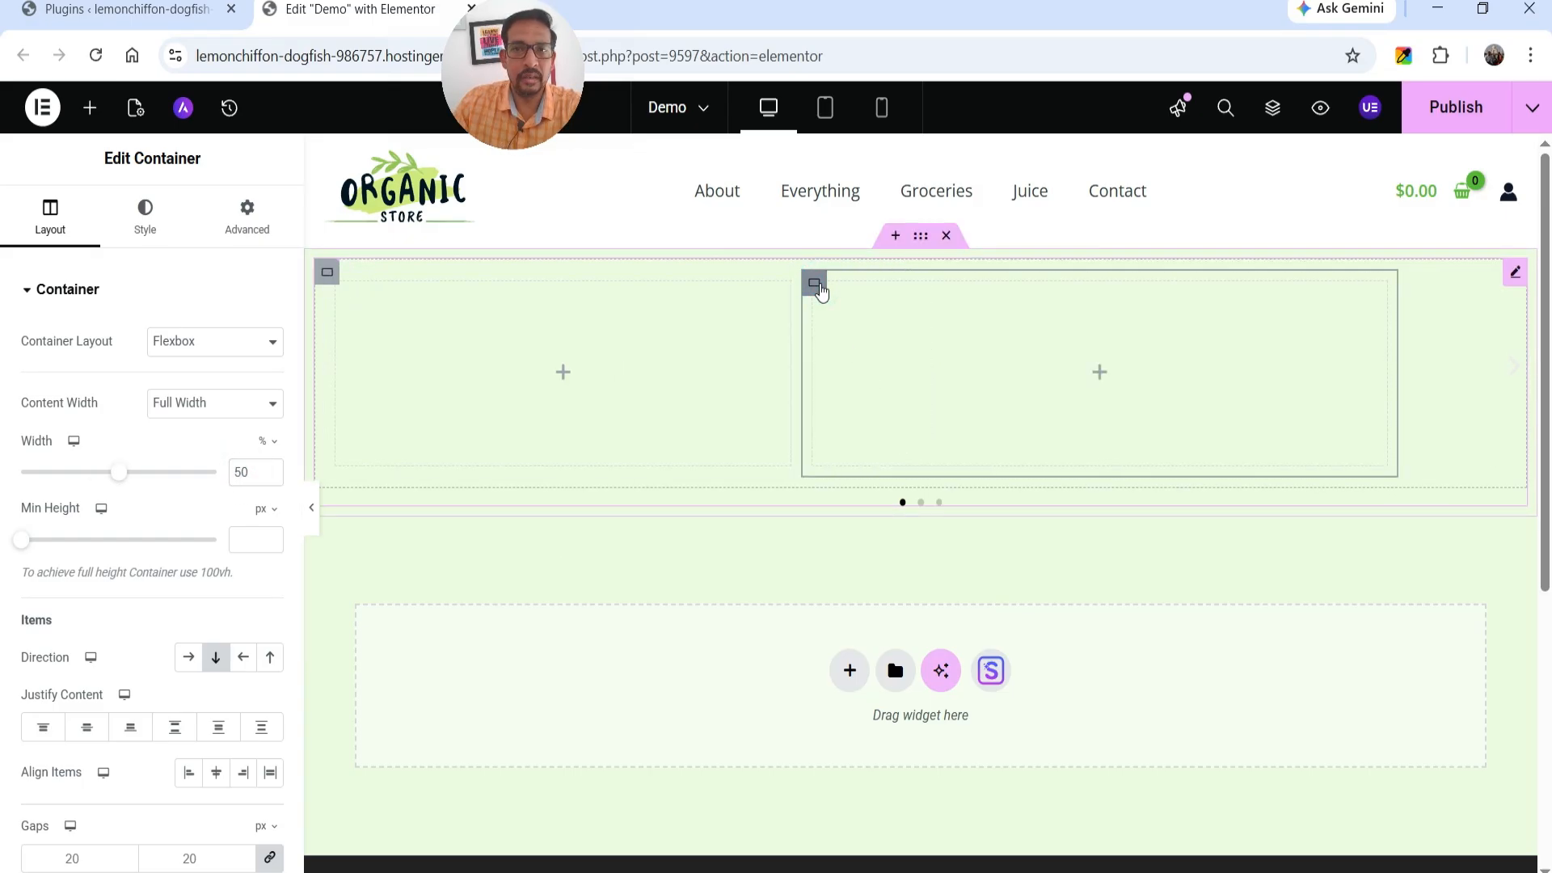
{"action": "left_click_drag", "start_coordinate": [242, 470], "coordinate": [208, 473]}
{"action": "type", "text": "6"}
Add a Heading widget to the slide's 40% column and set the column's content justification to Center.
{"action": "left_click", "coordinate": [565, 374]}
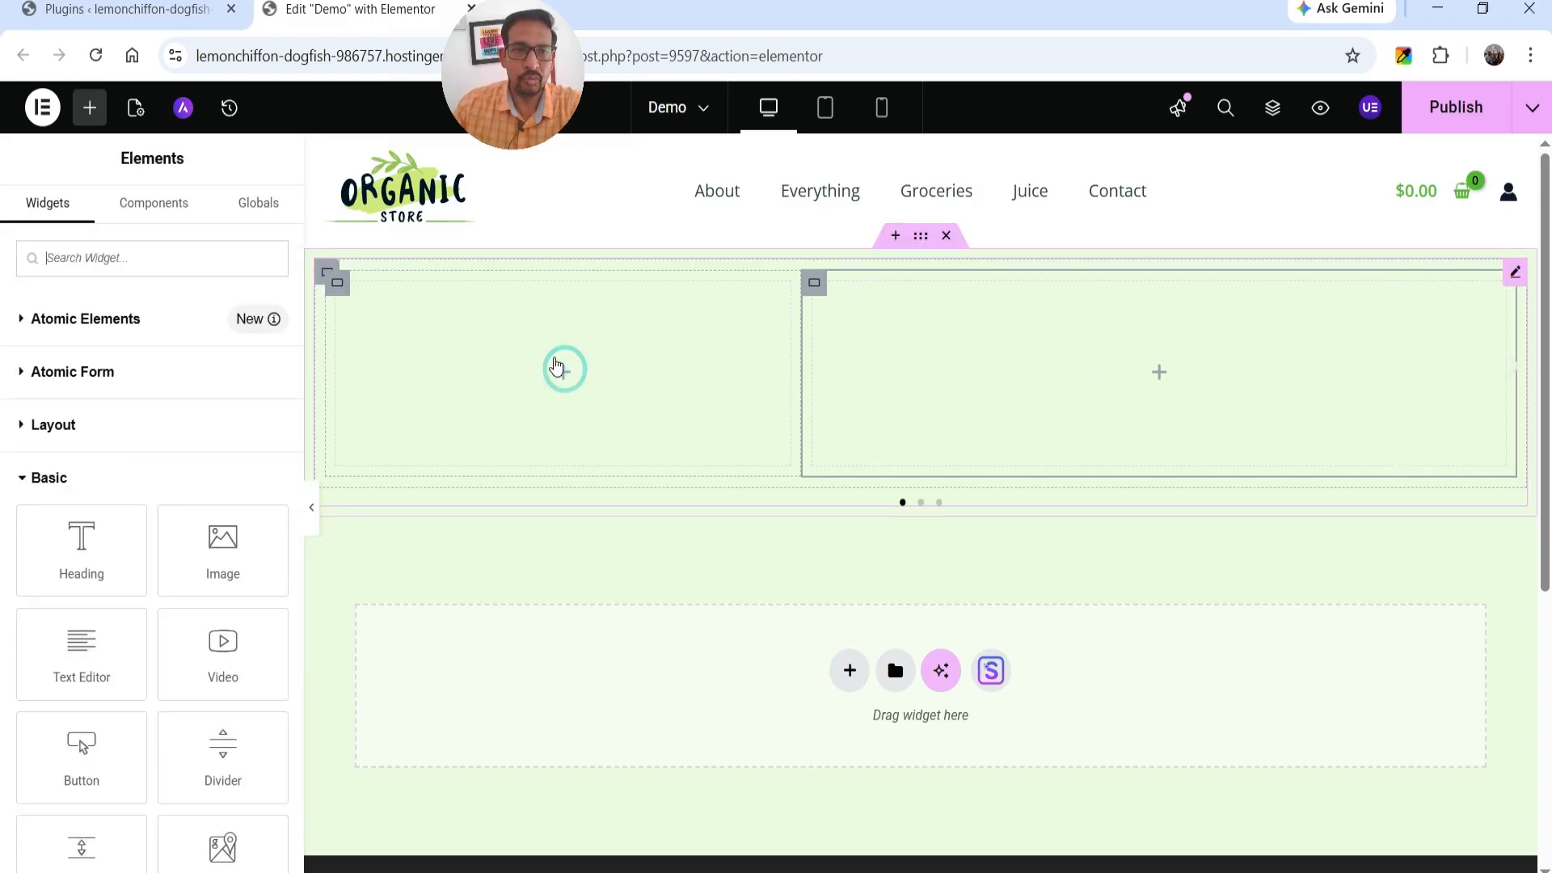
{"action": "left_click_drag", "start_coordinate": [81, 556], "coordinate": [647, 398]}
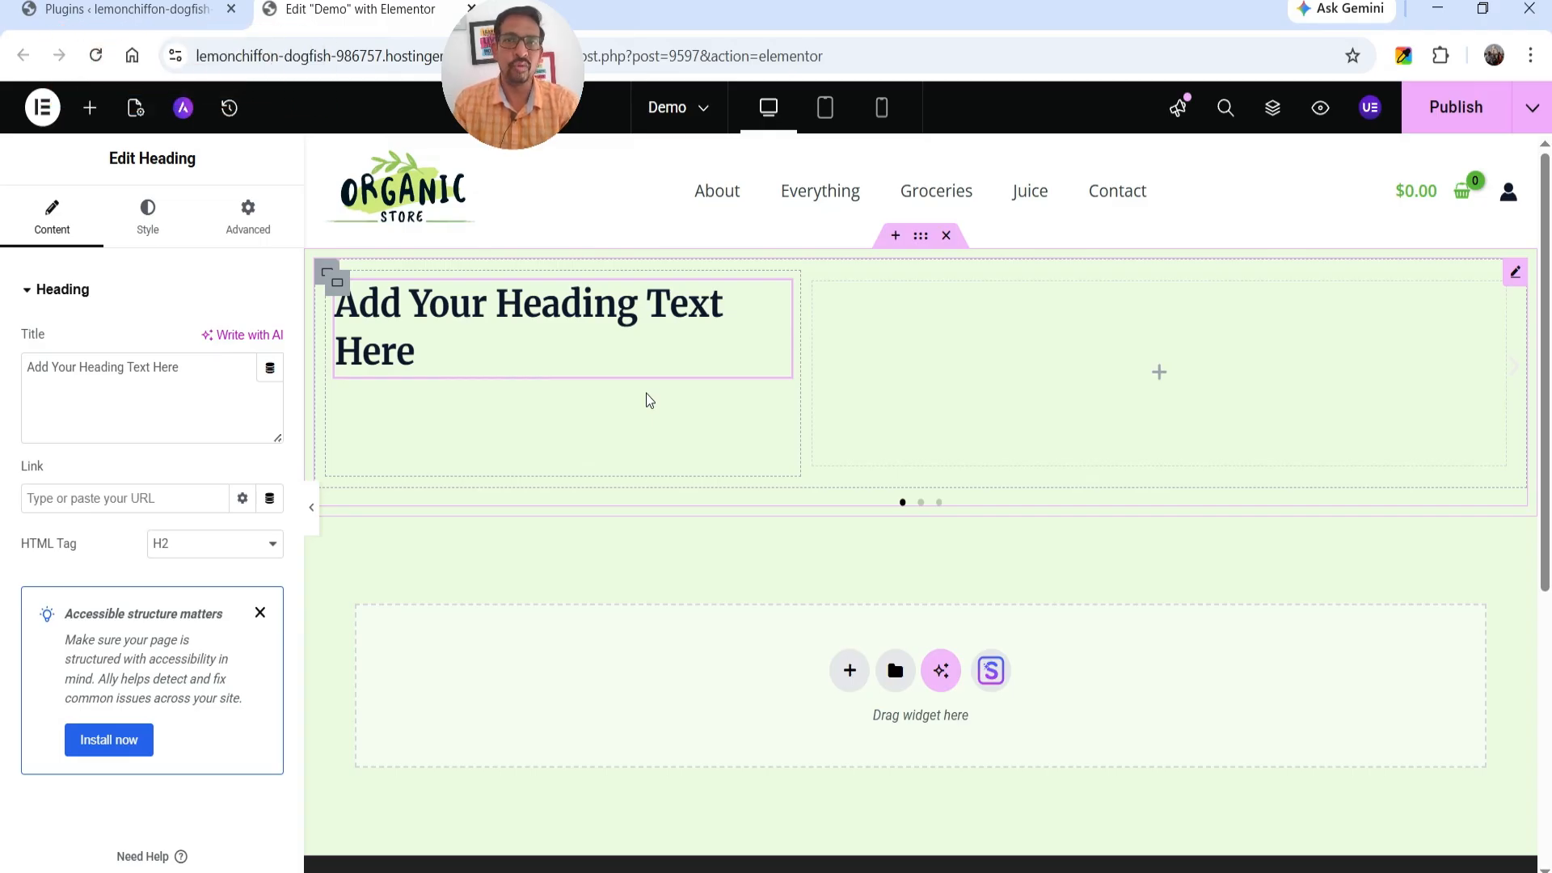
{"action": "left_click", "coordinate": [646, 400]}
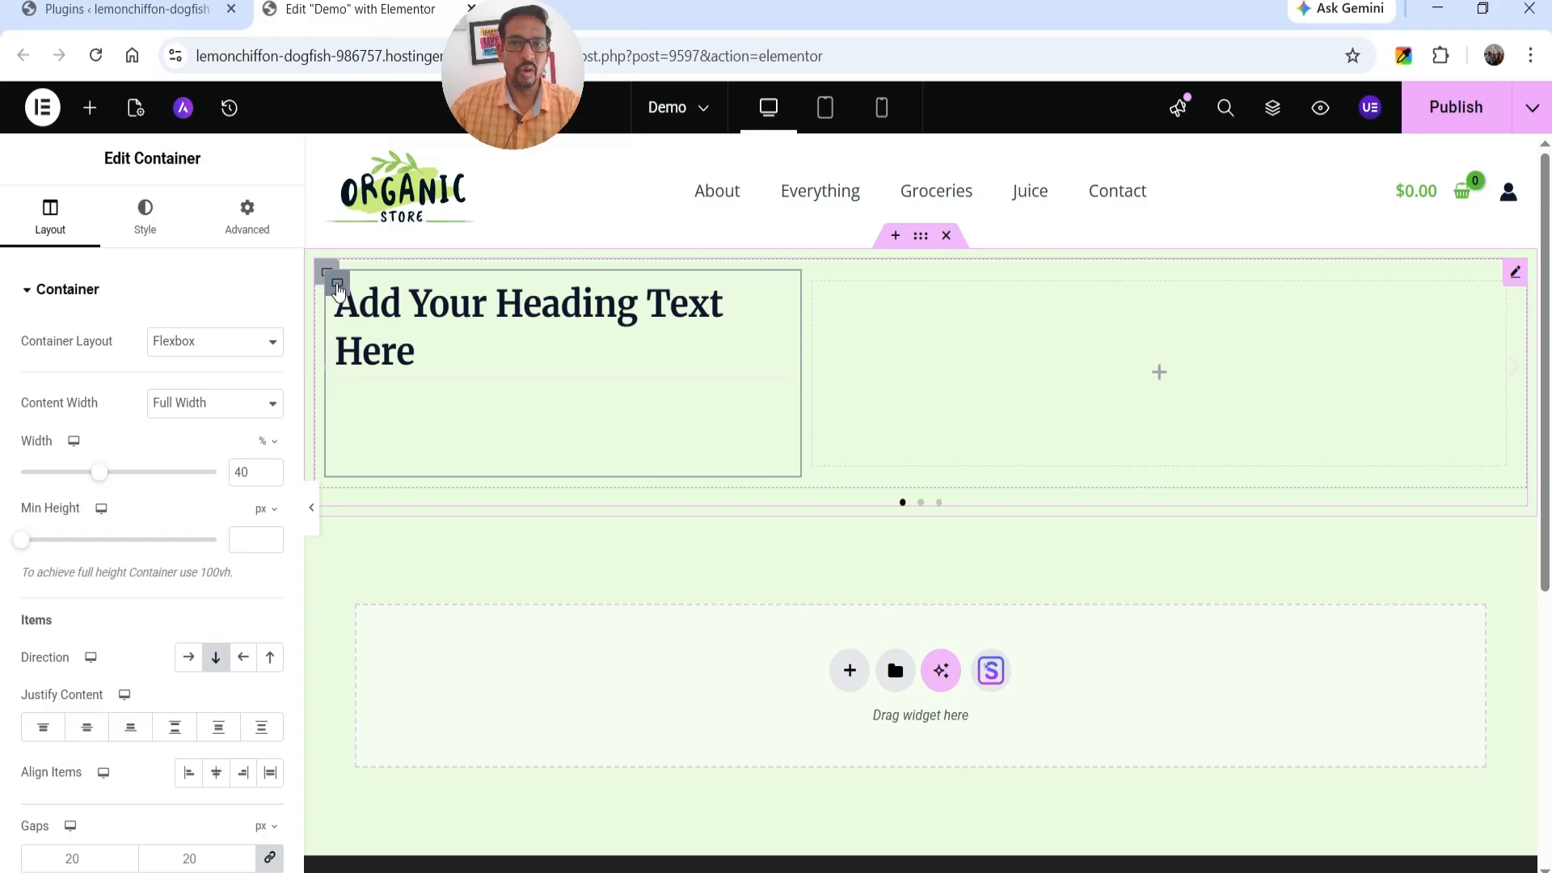
{"action": "left_click", "coordinate": [86, 729]}
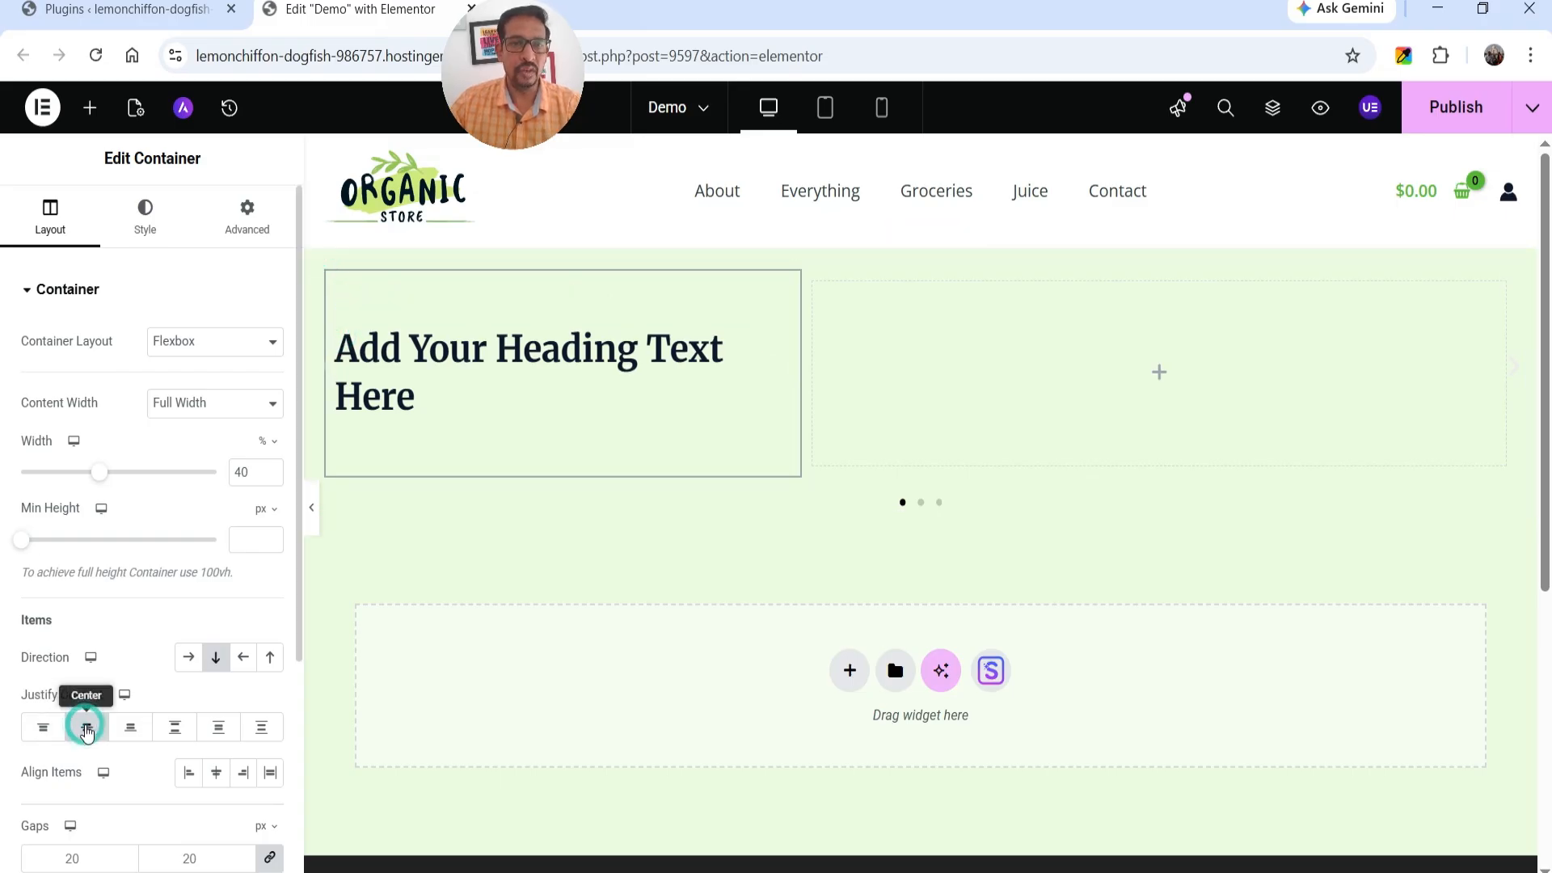
Center-align the heading and replace its text with "How to Create eCommerce Website Using Elementor Template Kits".
{"action": "left_click", "coordinate": [532, 383]}
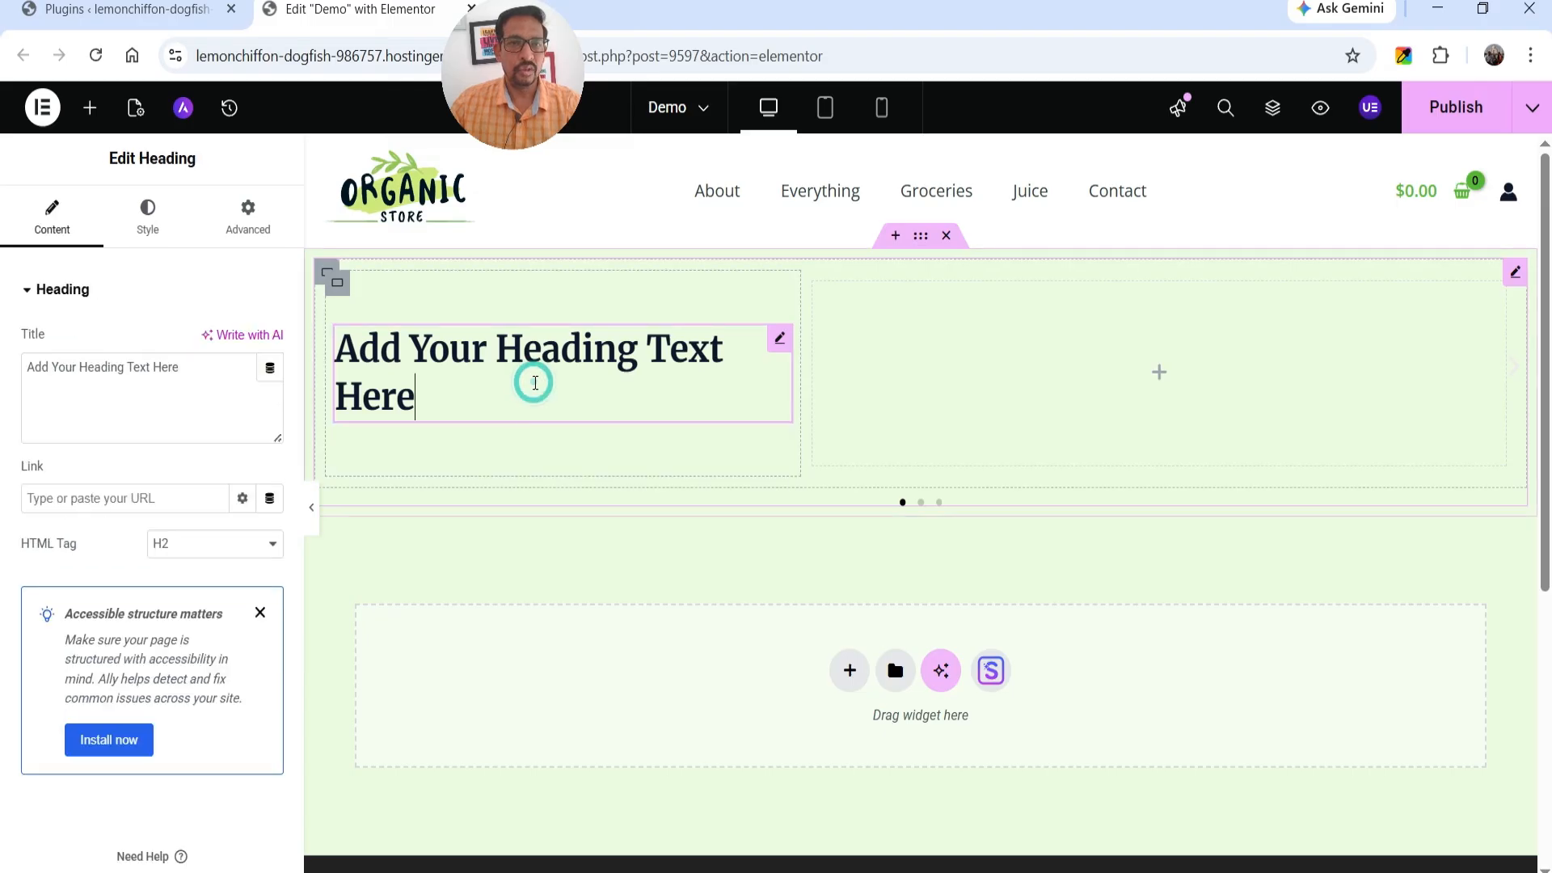
{"action": "left_click", "coordinate": [149, 212]}
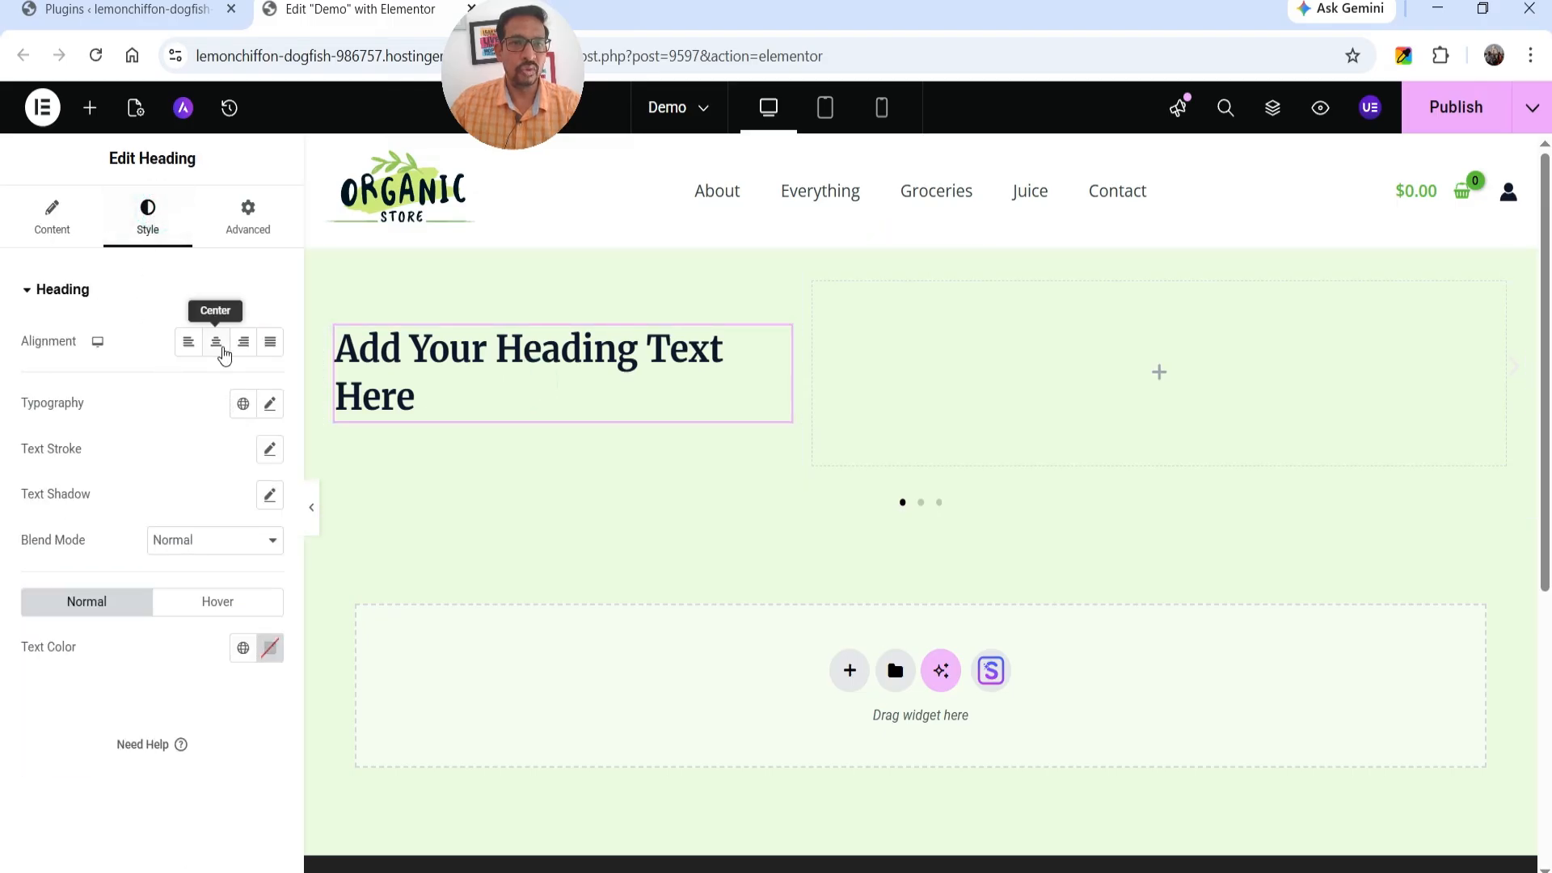
{"action": "left_click", "coordinate": [216, 341]}
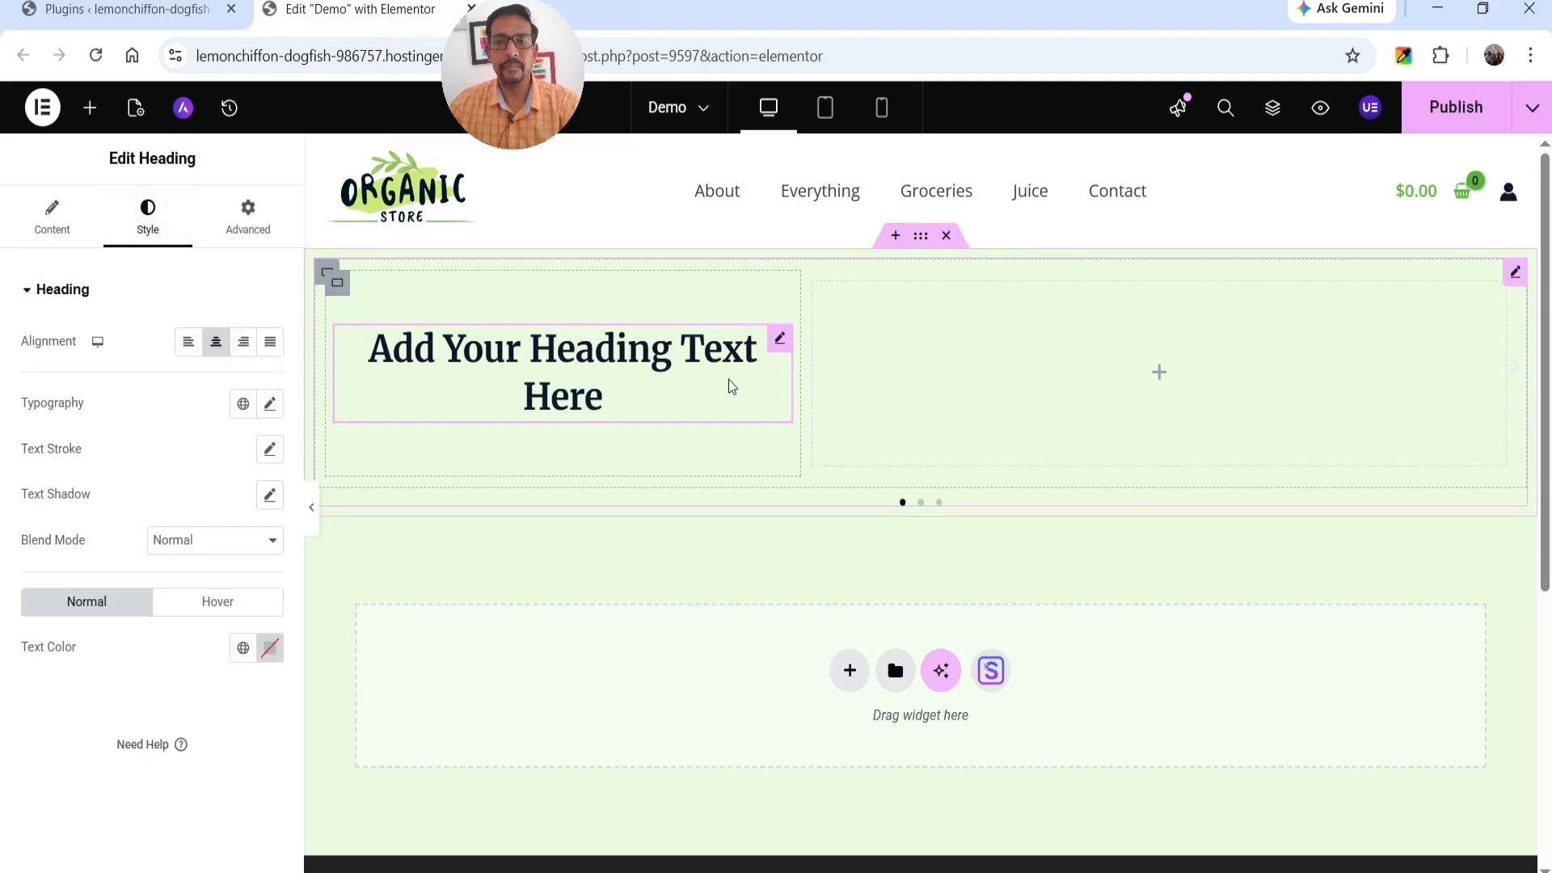
{"action": "triple_click", "coordinate": [570, 376]}
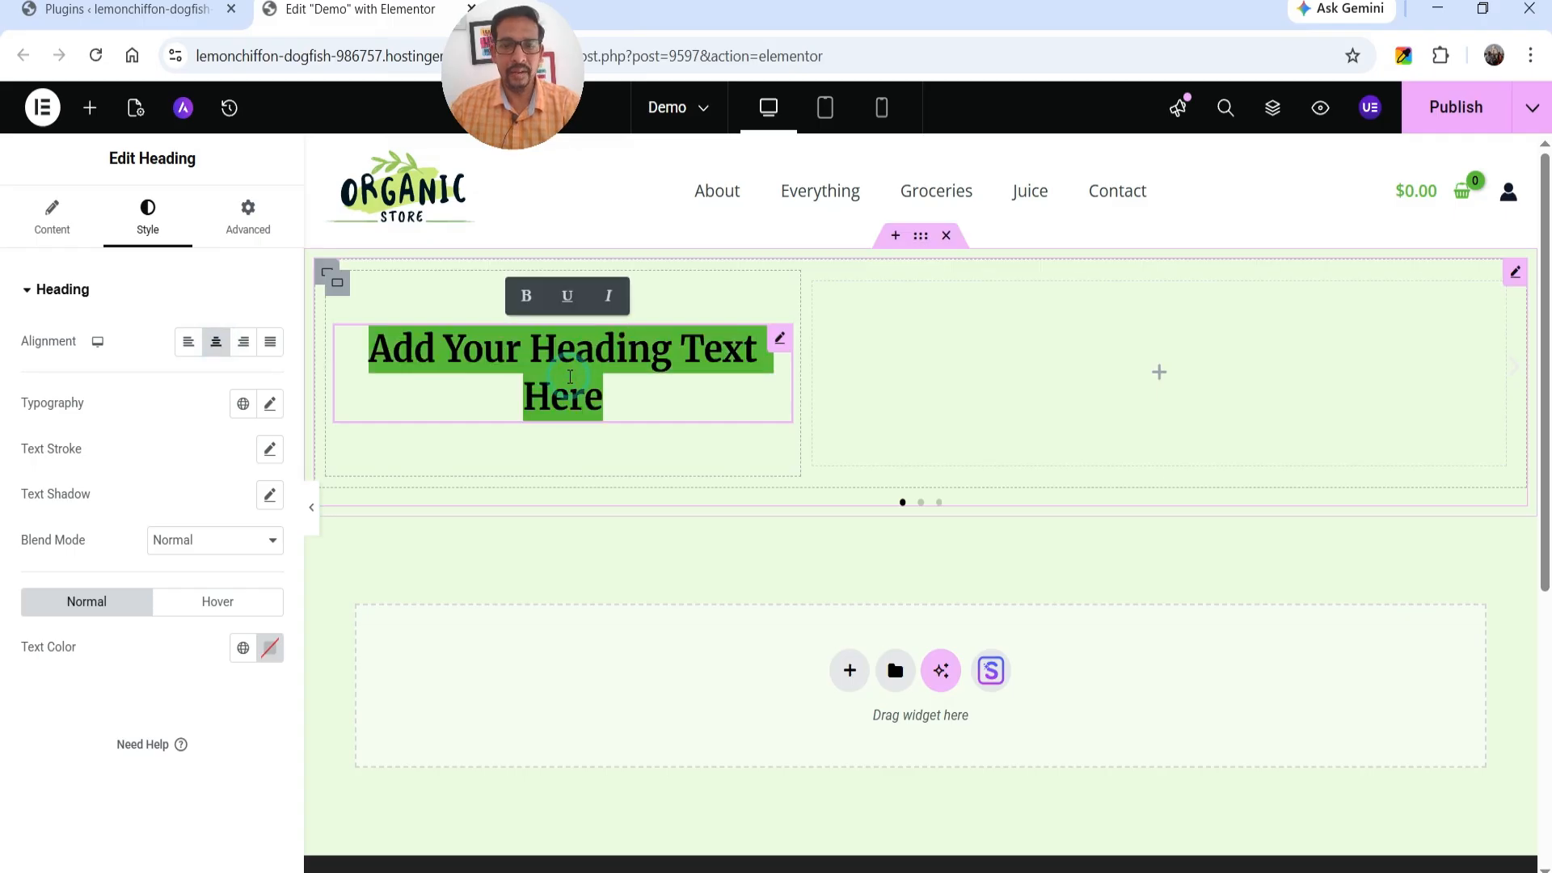
{"action": "type", "text": "How to Create eCommerce Website Using Elementor Template Kits"}
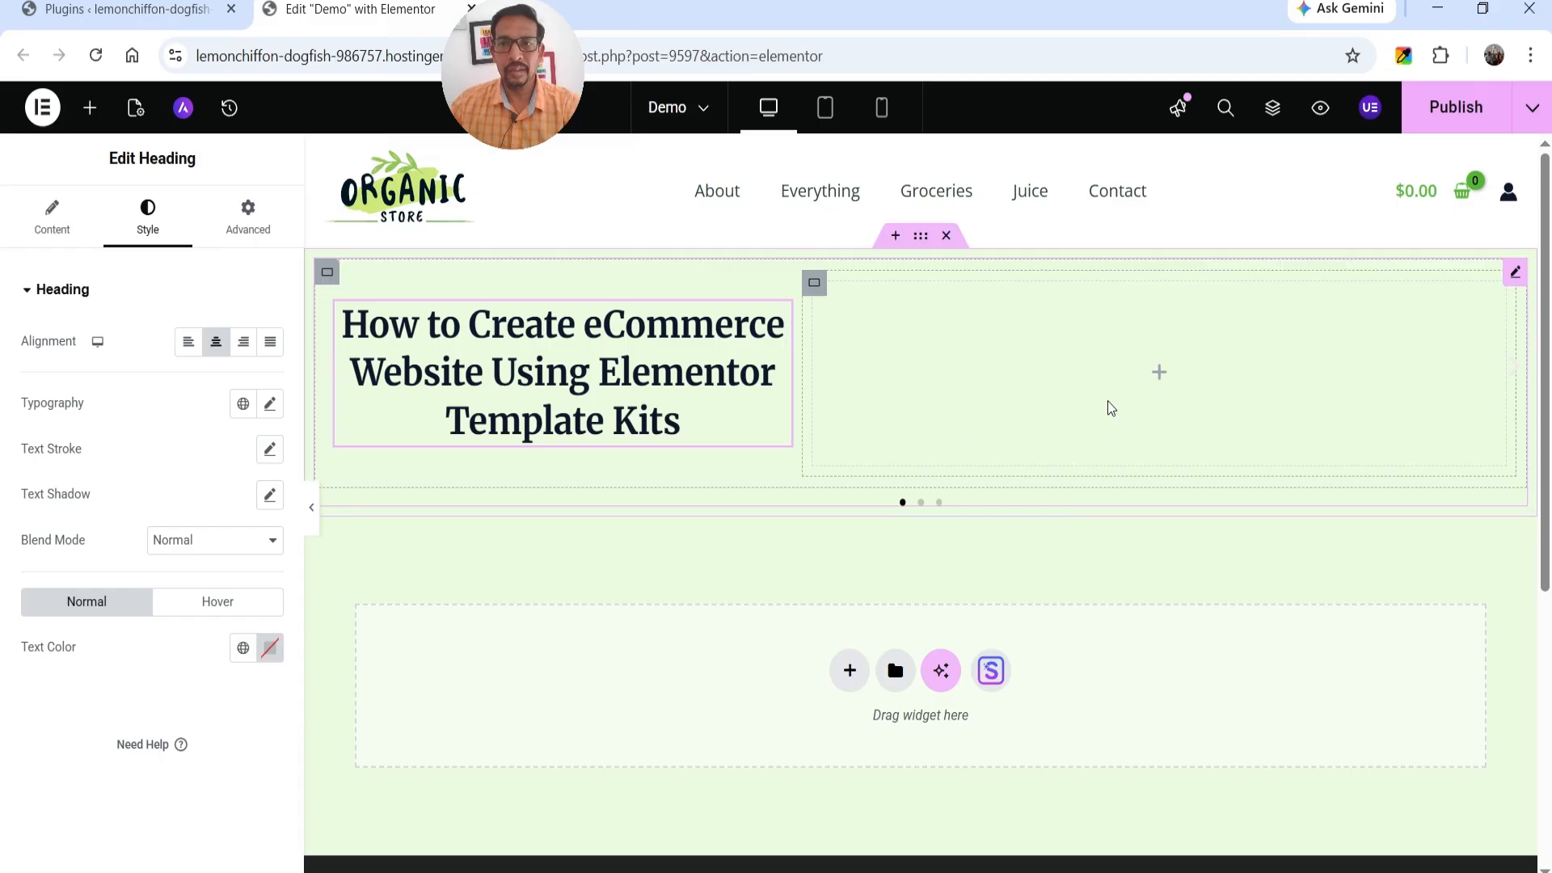
{"action": "left_click", "coordinate": [1160, 373]}
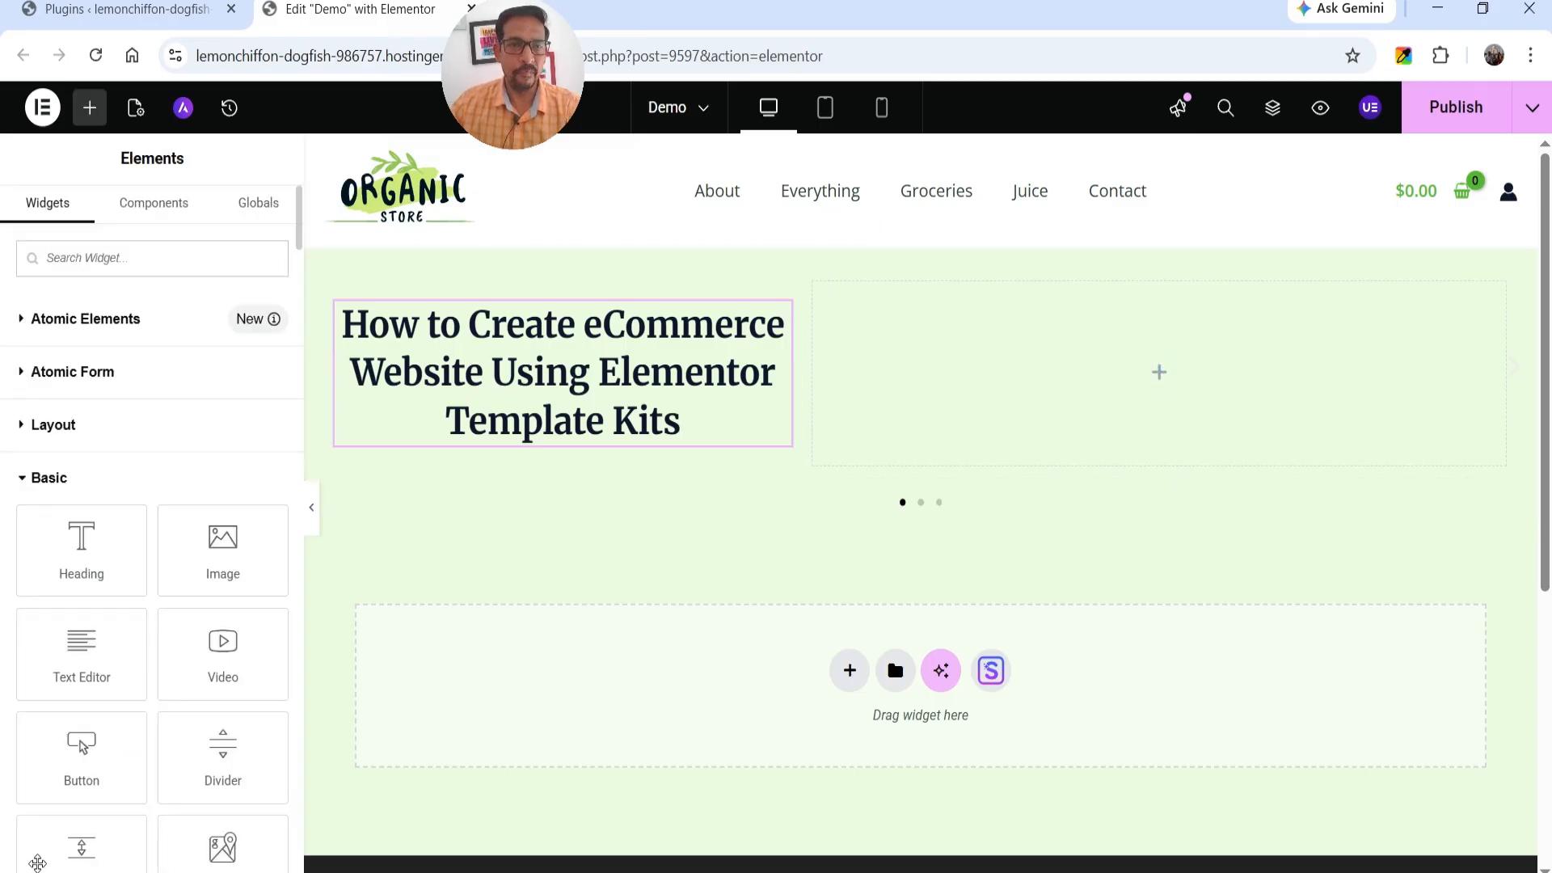
{"action": "left_click_drag", "start_coordinate": [208, 676], "coordinate": [1116, 409]}
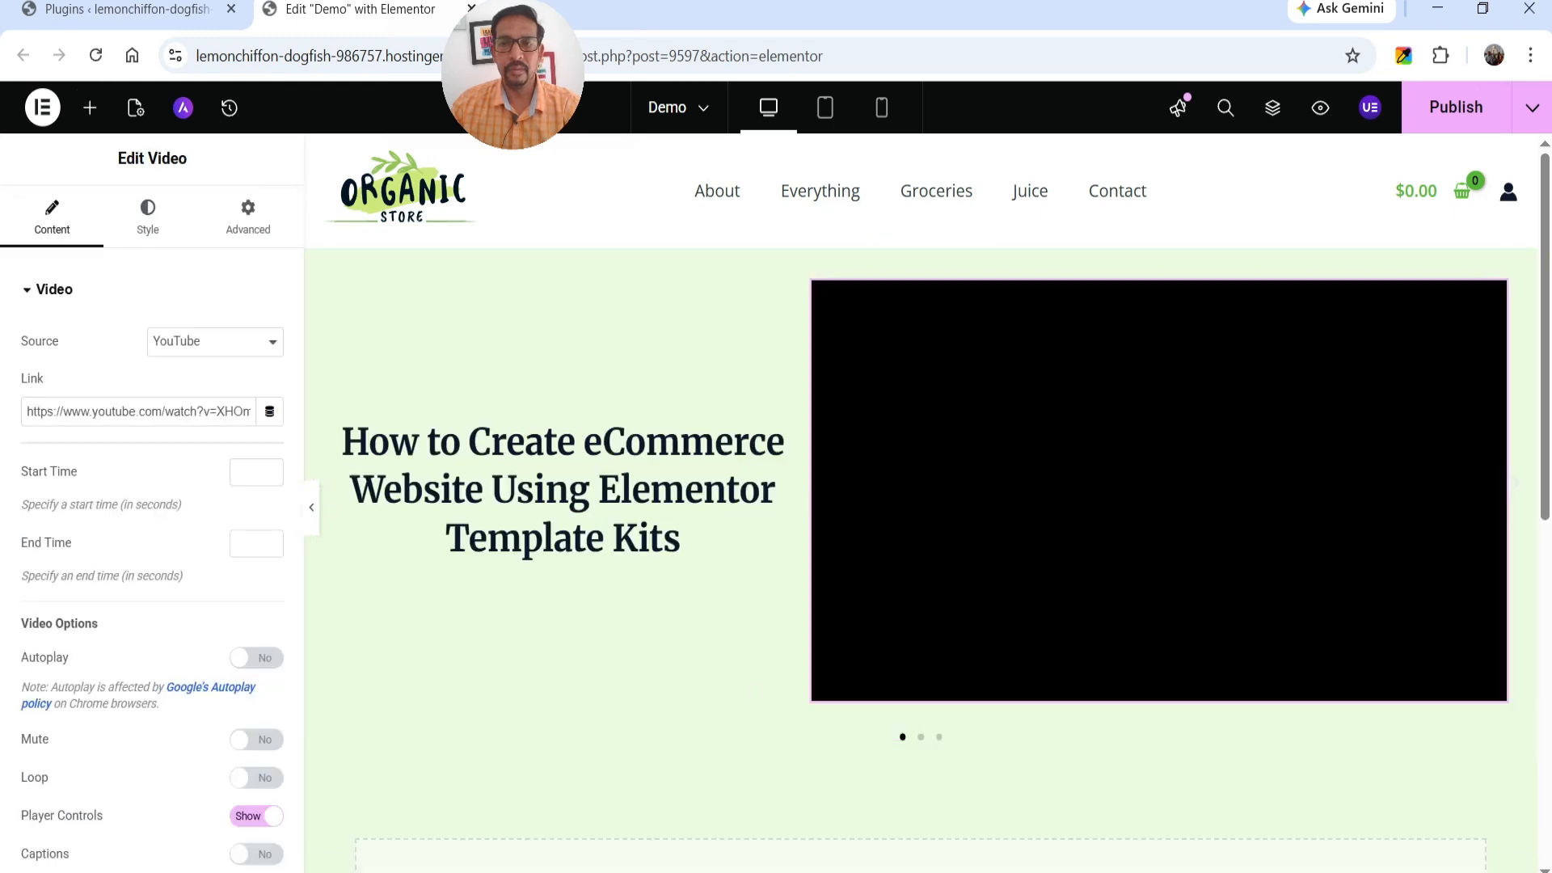
{"action": "triple_click", "coordinate": [108, 413]}
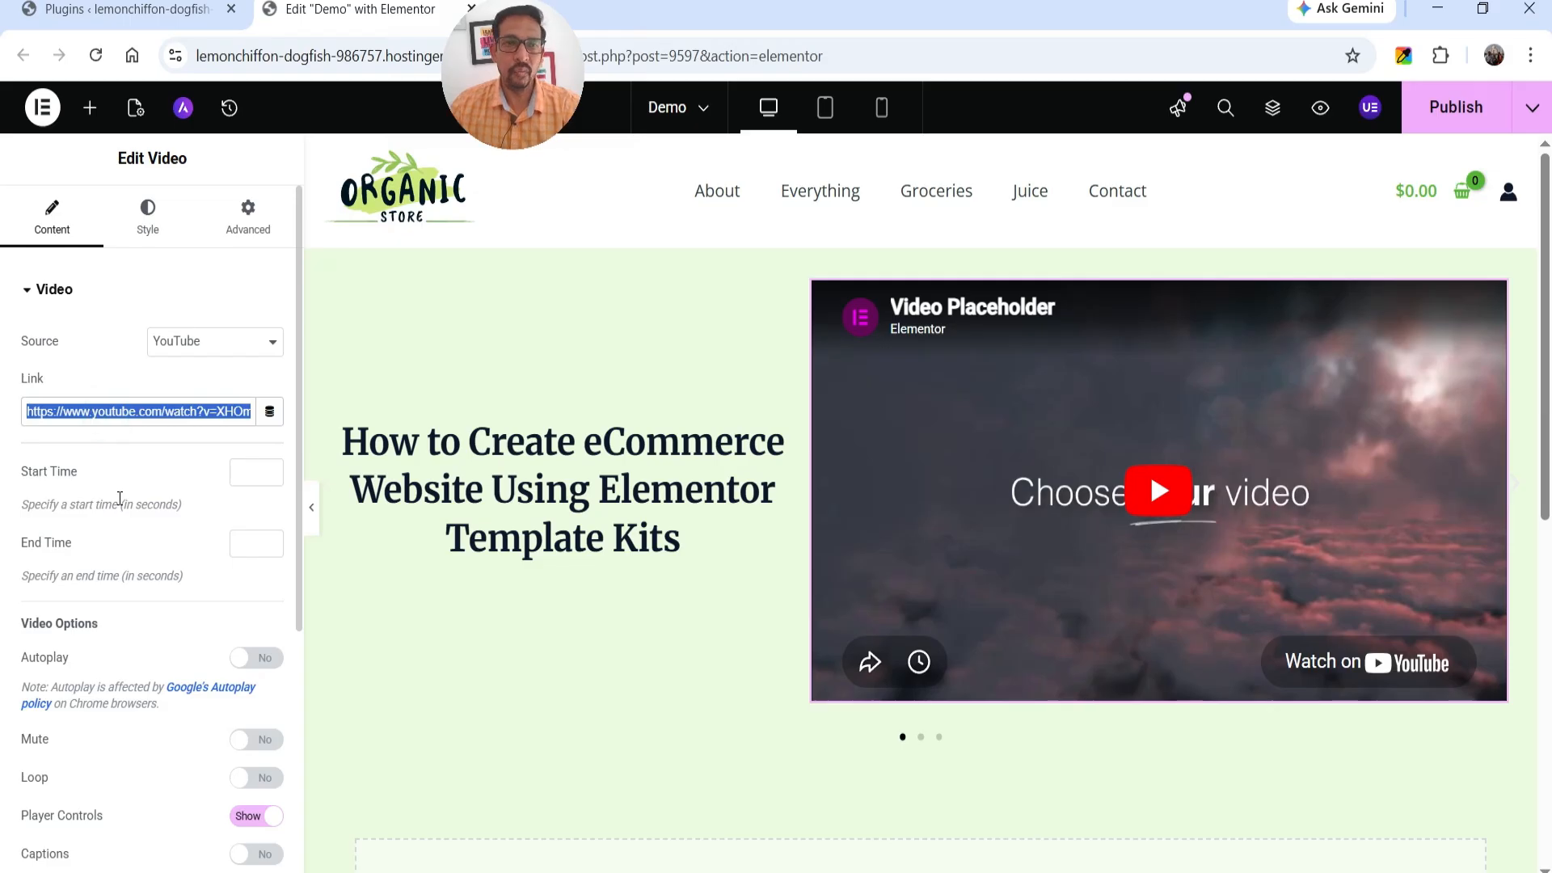
{"action": "left_click", "coordinate": [1051, 430]}
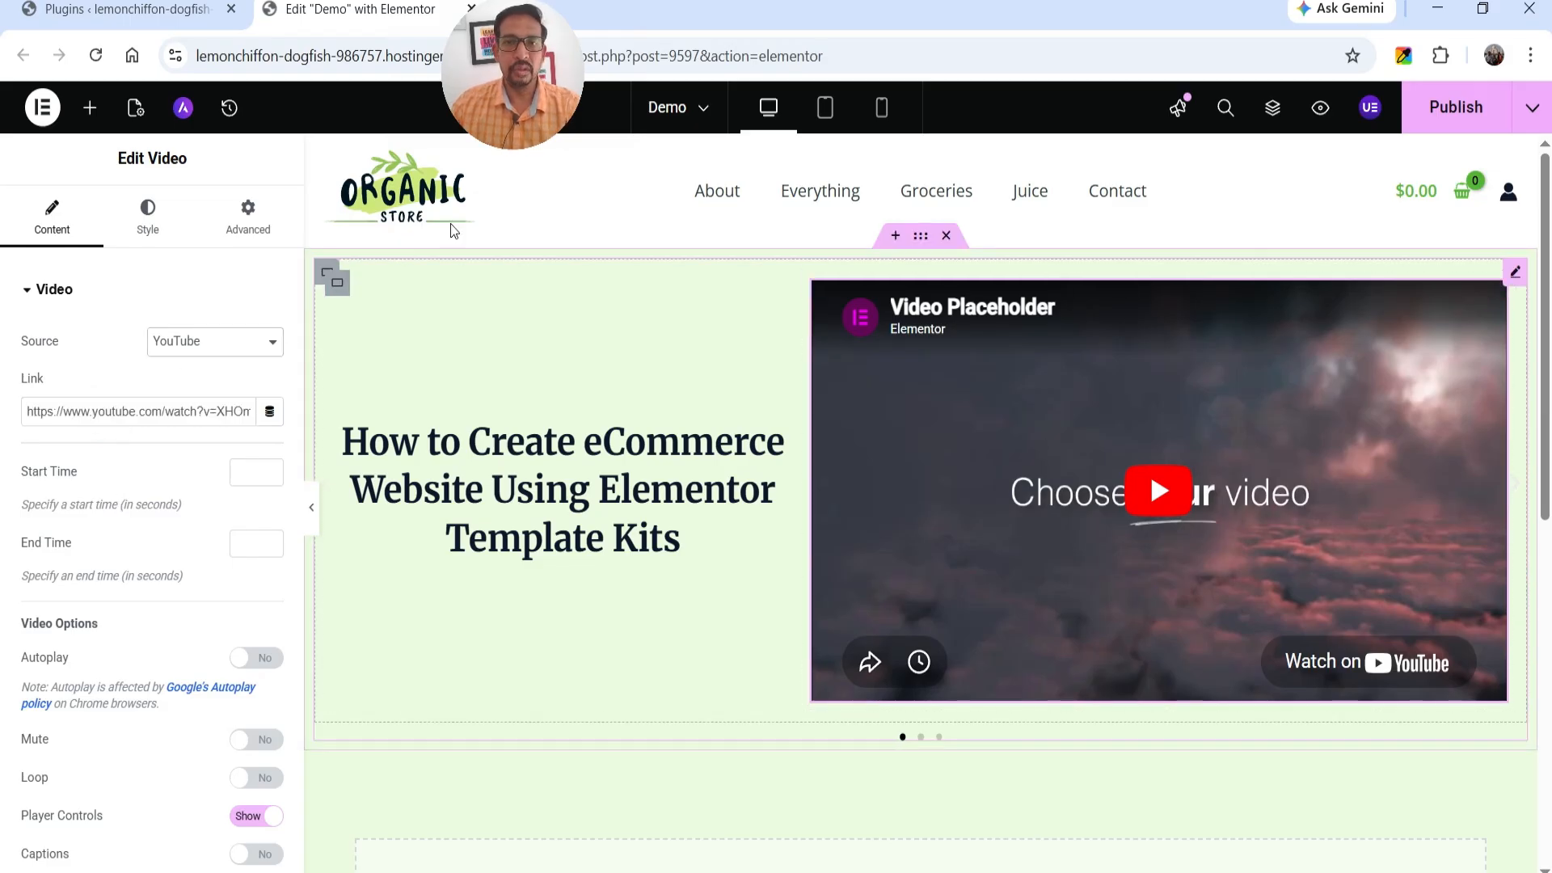
{"action": "left_click", "coordinate": [239, 353]}
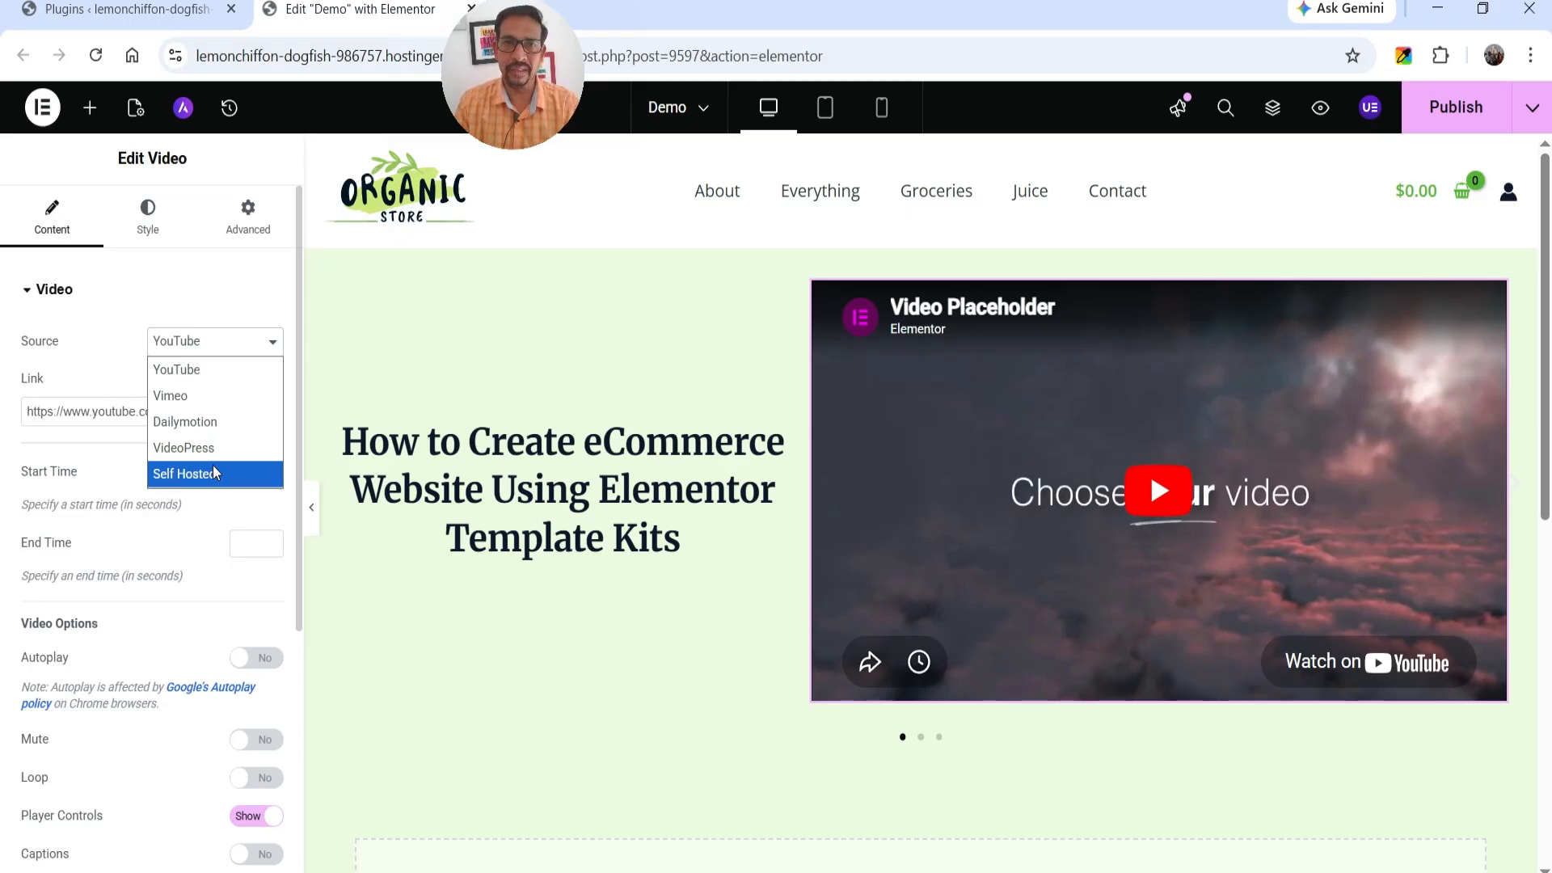
{"action": "left_click", "coordinate": [217, 376]}
{"action": "key", "text": "ctrl+a"}
{"action": "type", "text": "https://youtu.be/1Zc97OdpiS8"}
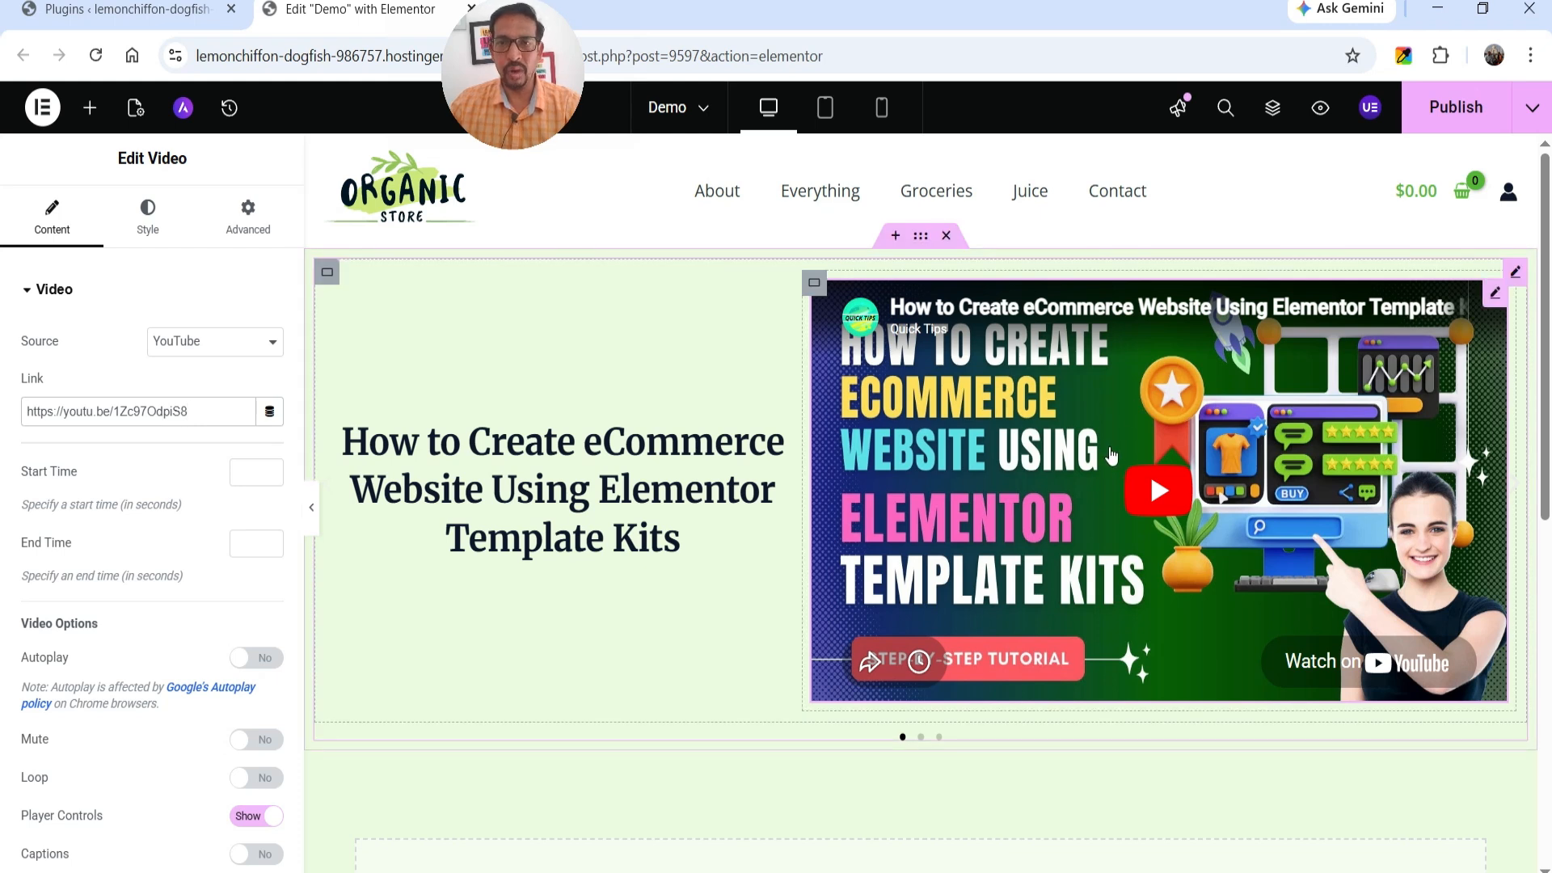
Set the font size of Slide #1's heading to 45 px.
{"action": "left_click", "coordinate": [591, 509]}
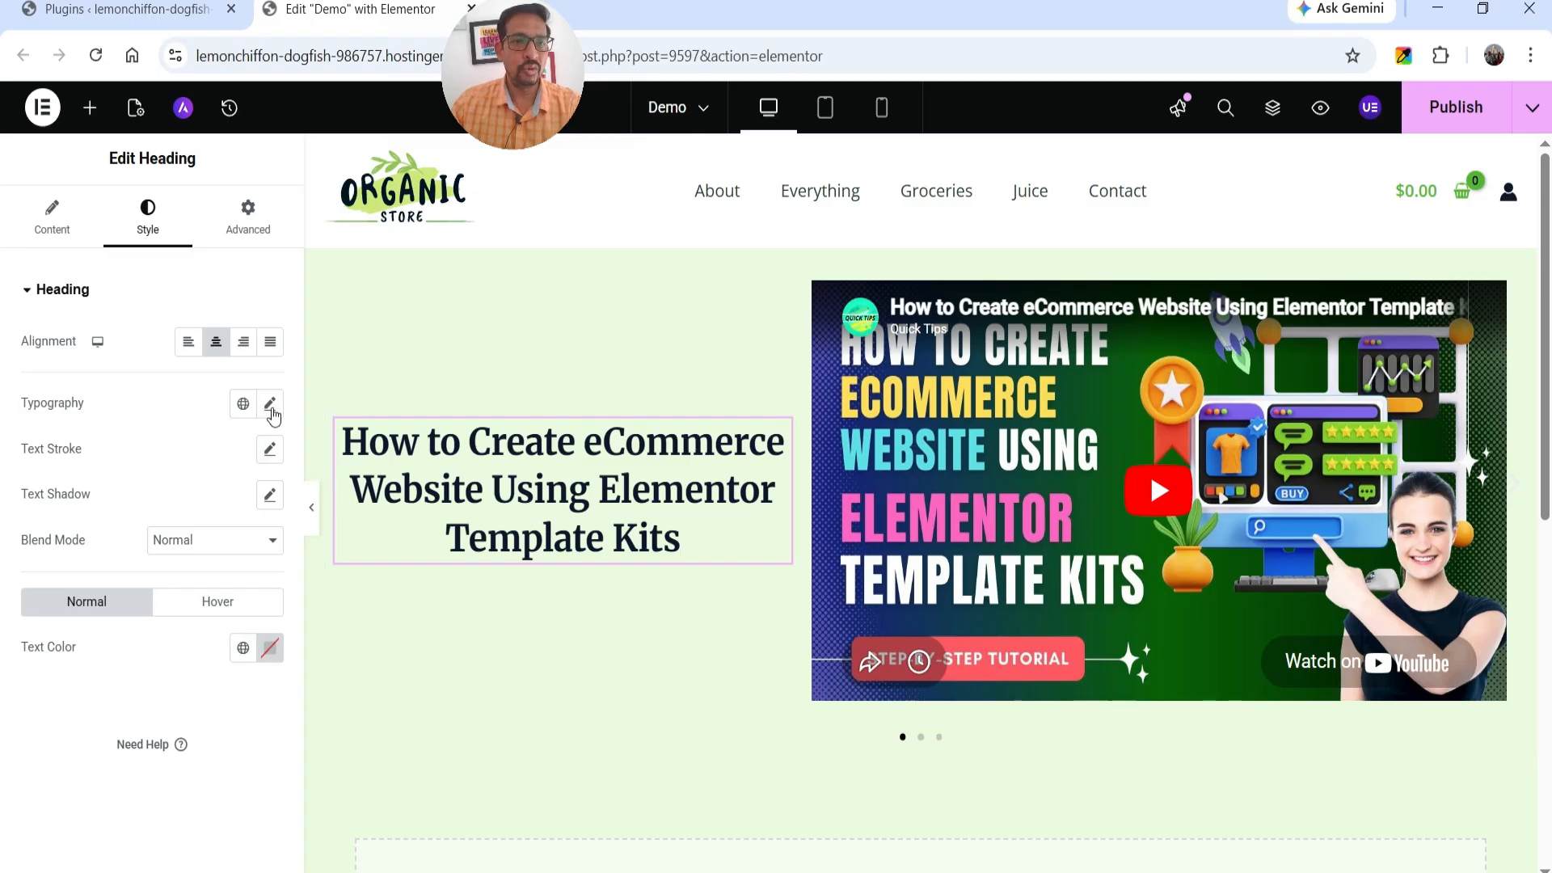
{"action": "left_click", "coordinate": [271, 408]}
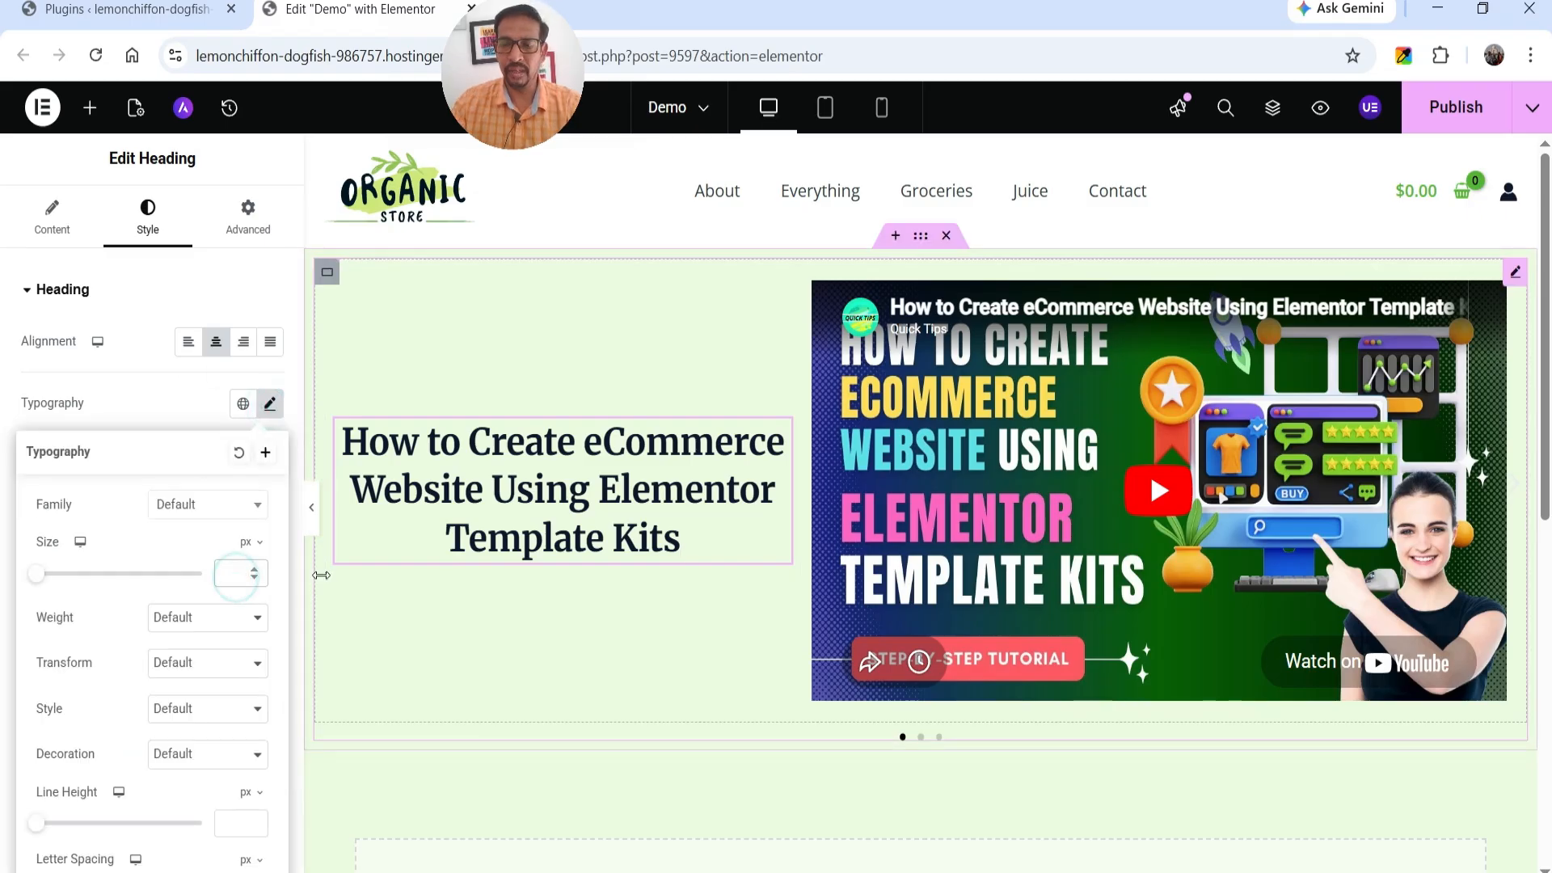
{"action": "left_click", "coordinate": [235, 573]}
{"action": "type", "text": "45"}
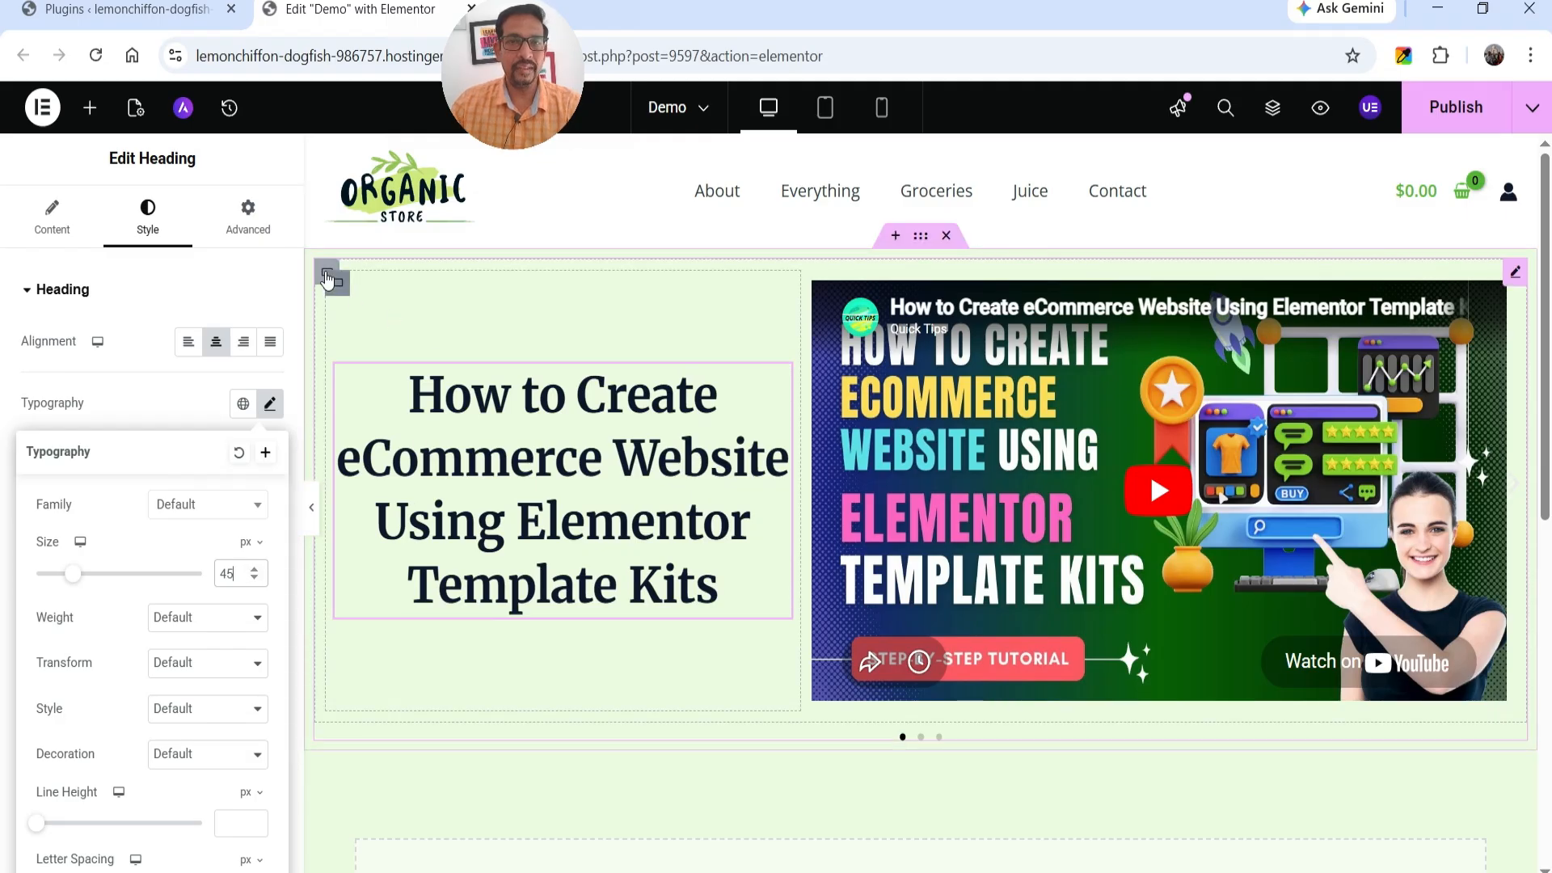
Give the Slide #1 container a classic background in the global Theme Color 3 (#0F172A).
{"action": "left_click", "coordinate": [325, 273]}
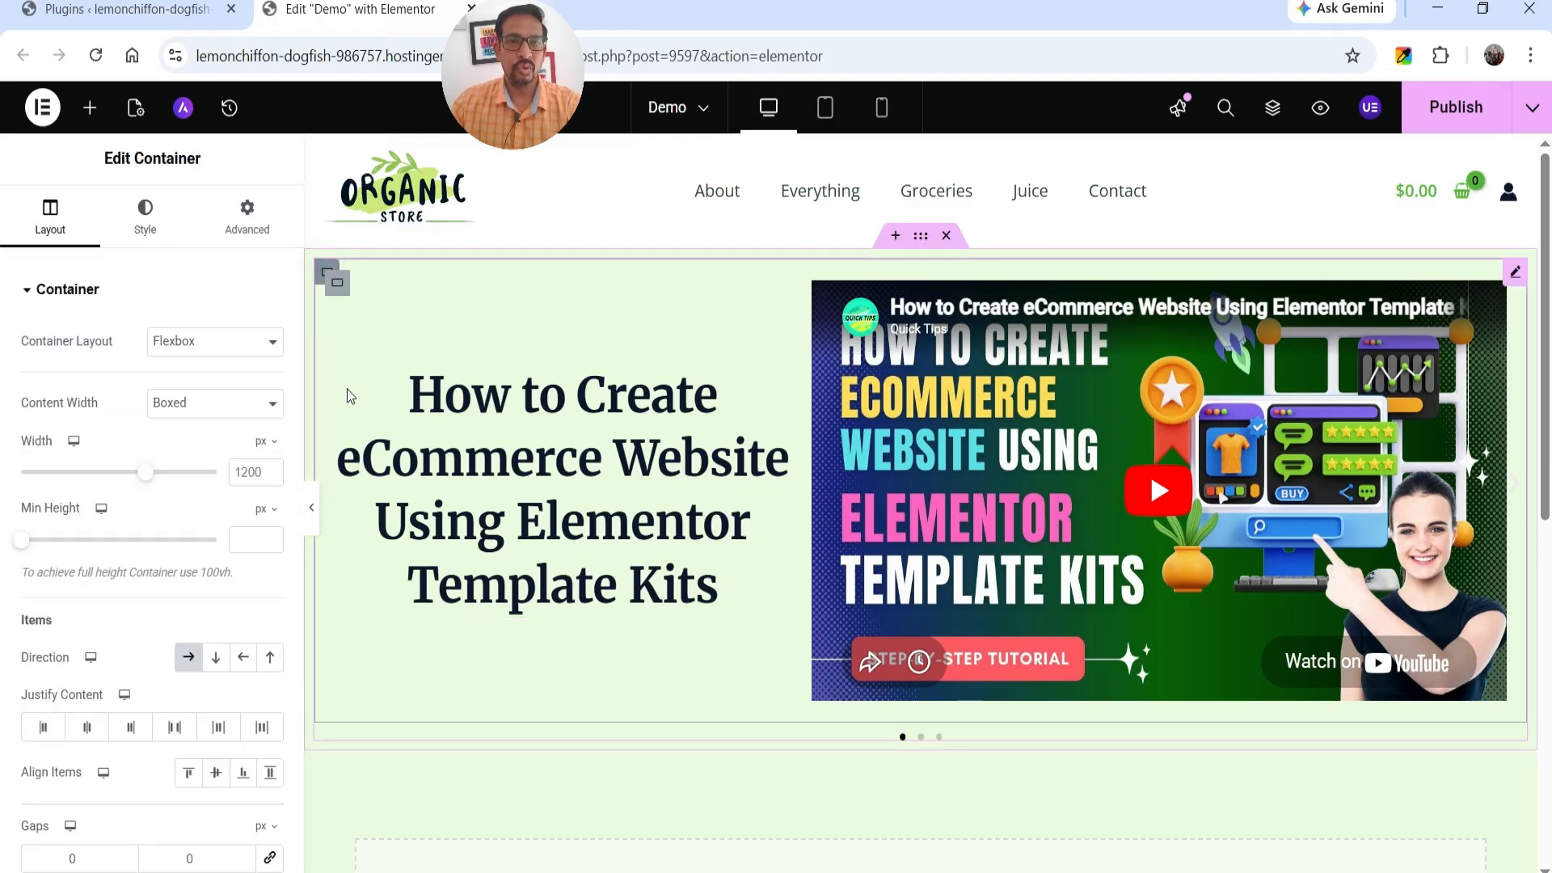
{"action": "left_click", "coordinate": [149, 228]}
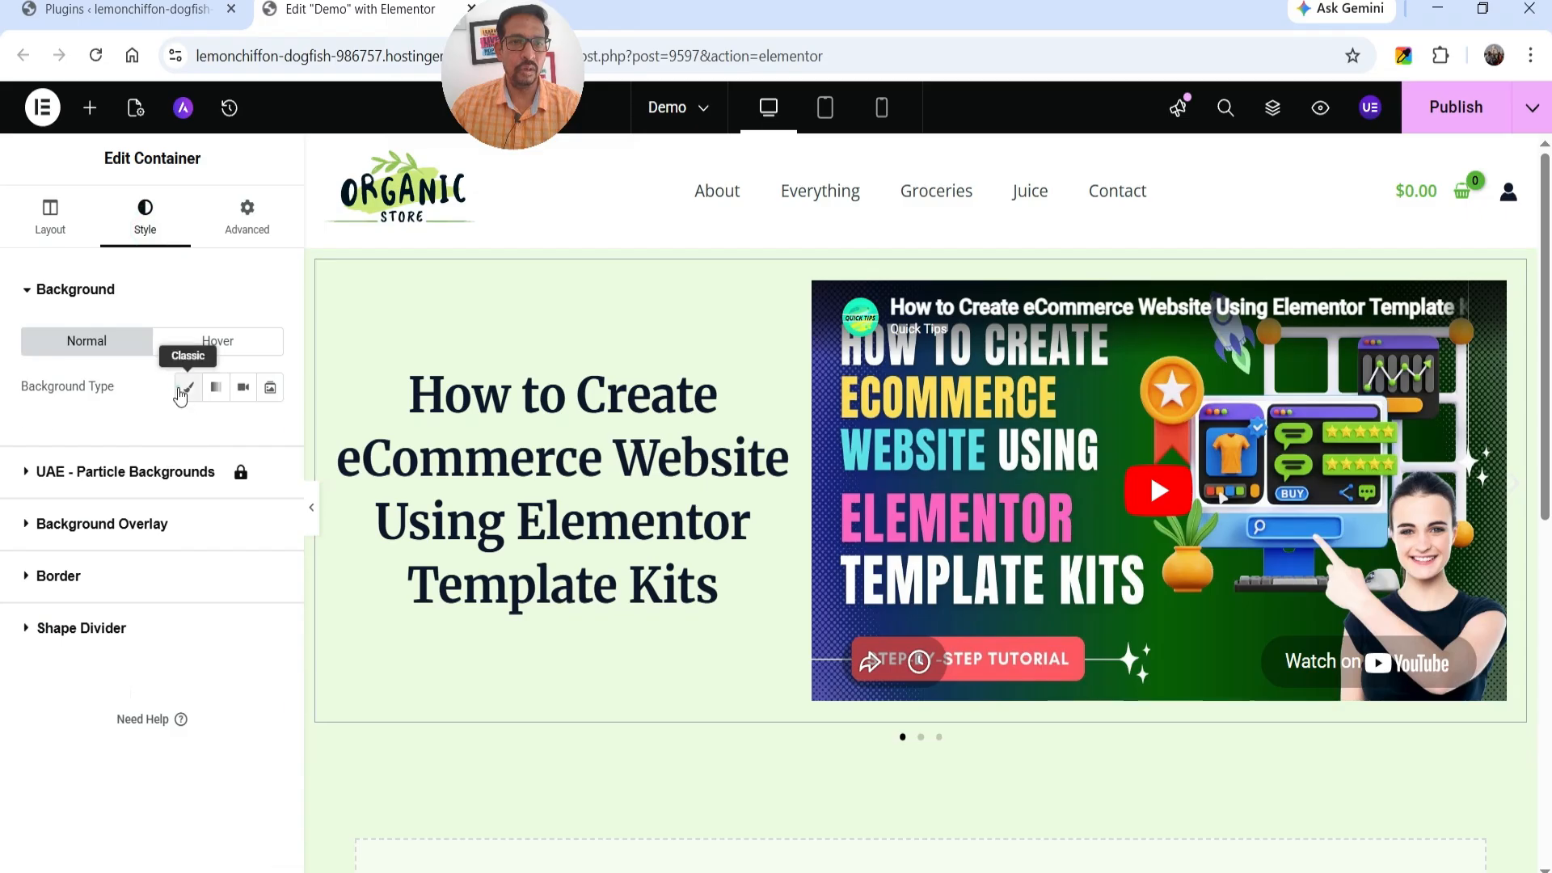
{"action": "left_click", "coordinate": [188, 387]}
{"action": "left_click", "coordinate": [235, 444]}
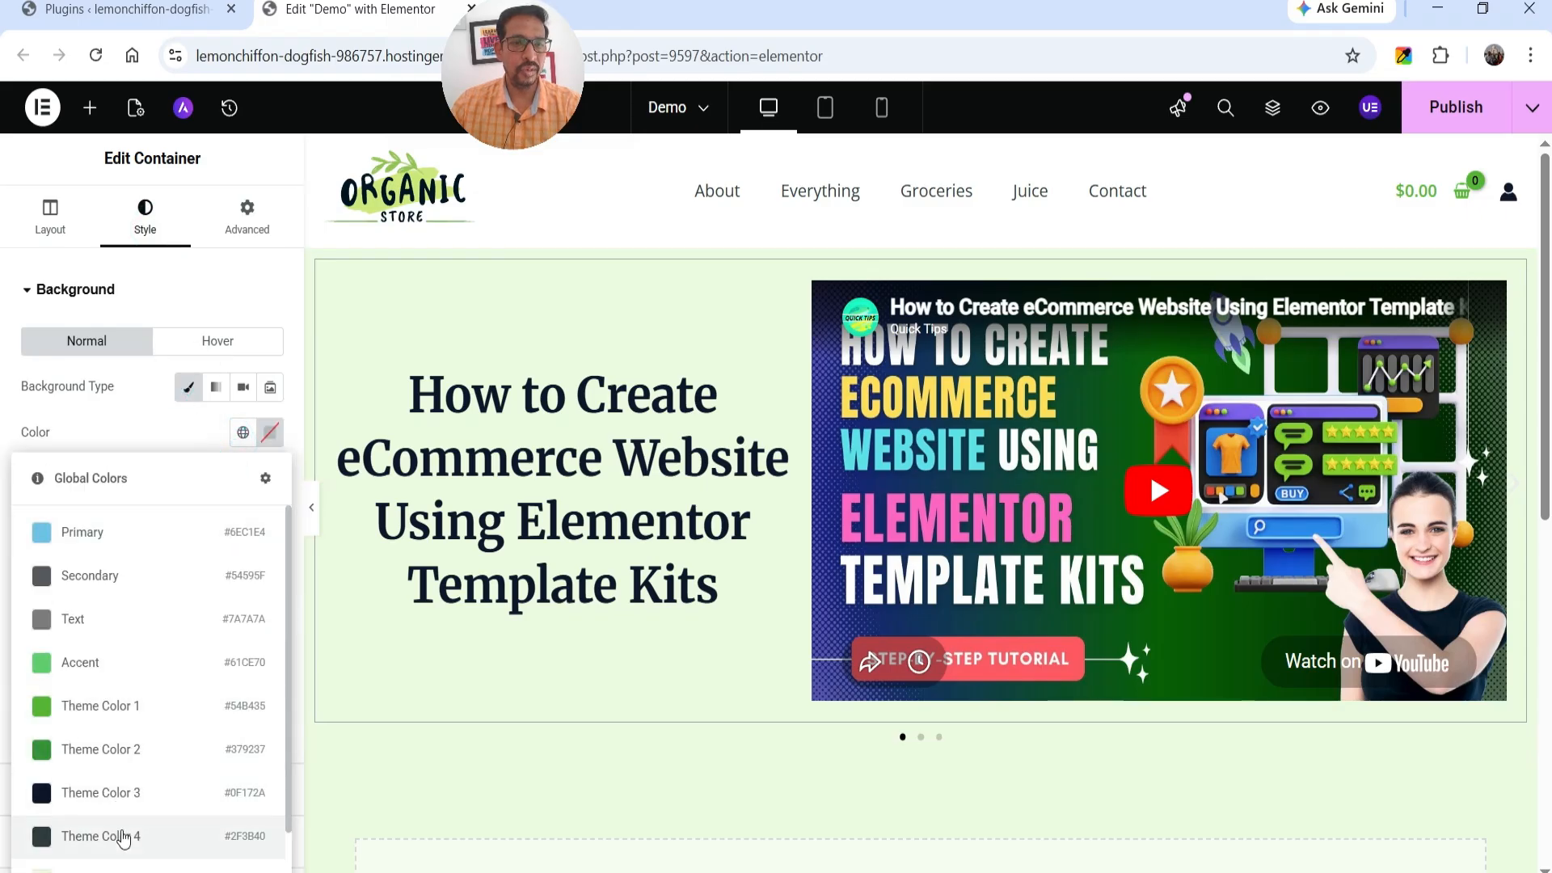
{"action": "left_click", "coordinate": [117, 793]}
Set the text color of Slide #1's heading to the global Theme Color 6 (#FFFFFF).
{"action": "left_click", "coordinate": [551, 485]}
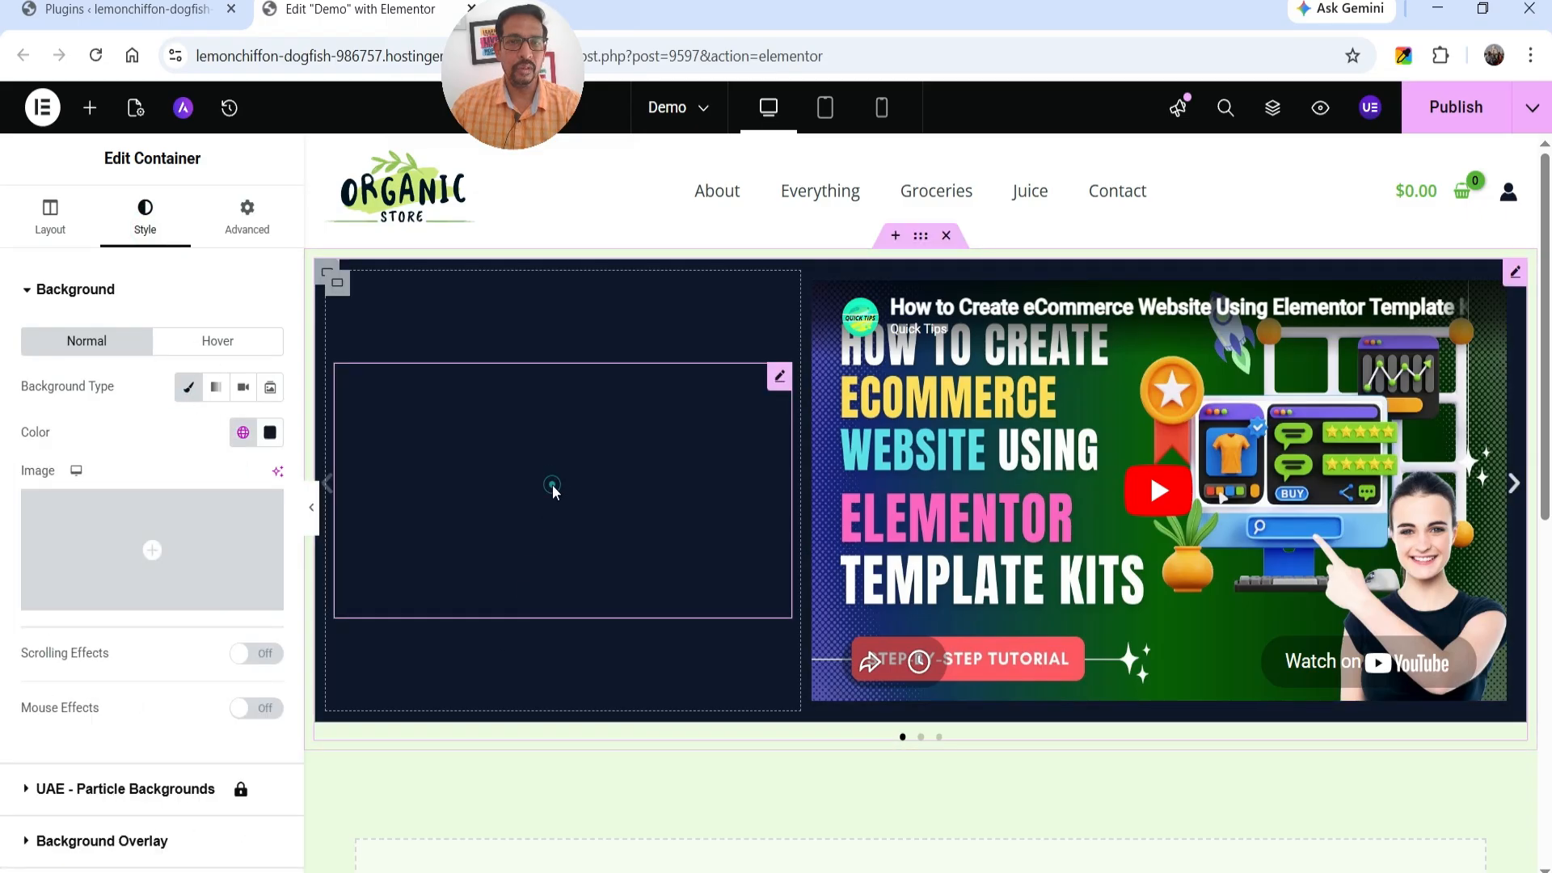
{"action": "left_click", "coordinate": [243, 647]}
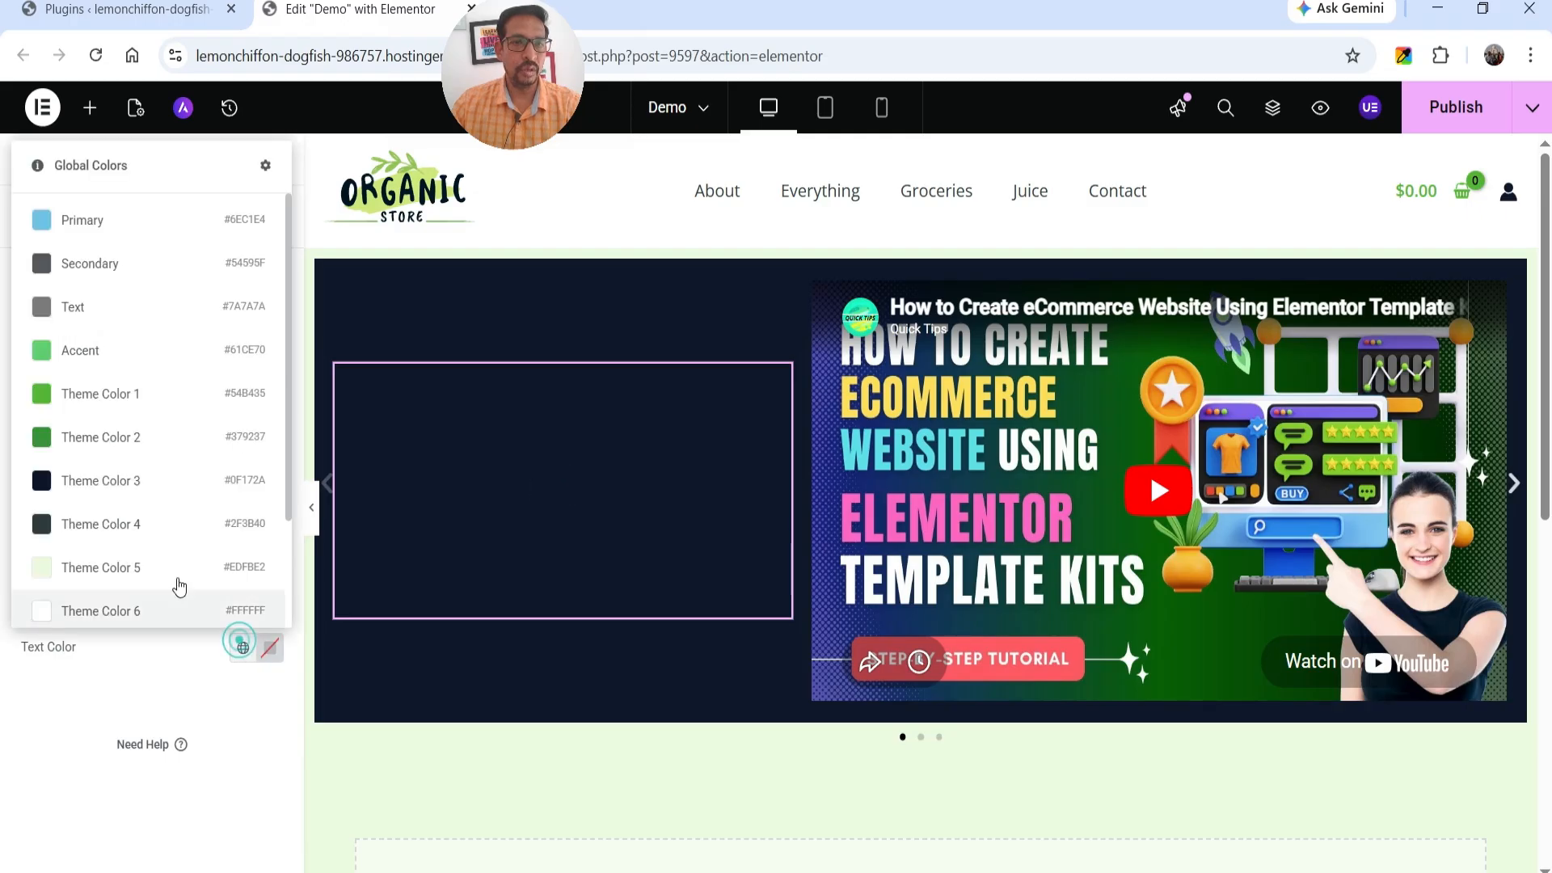
{"action": "scroll", "coordinate": [127, 396], "scroll_direction": "down", "scroll_amount": 2}
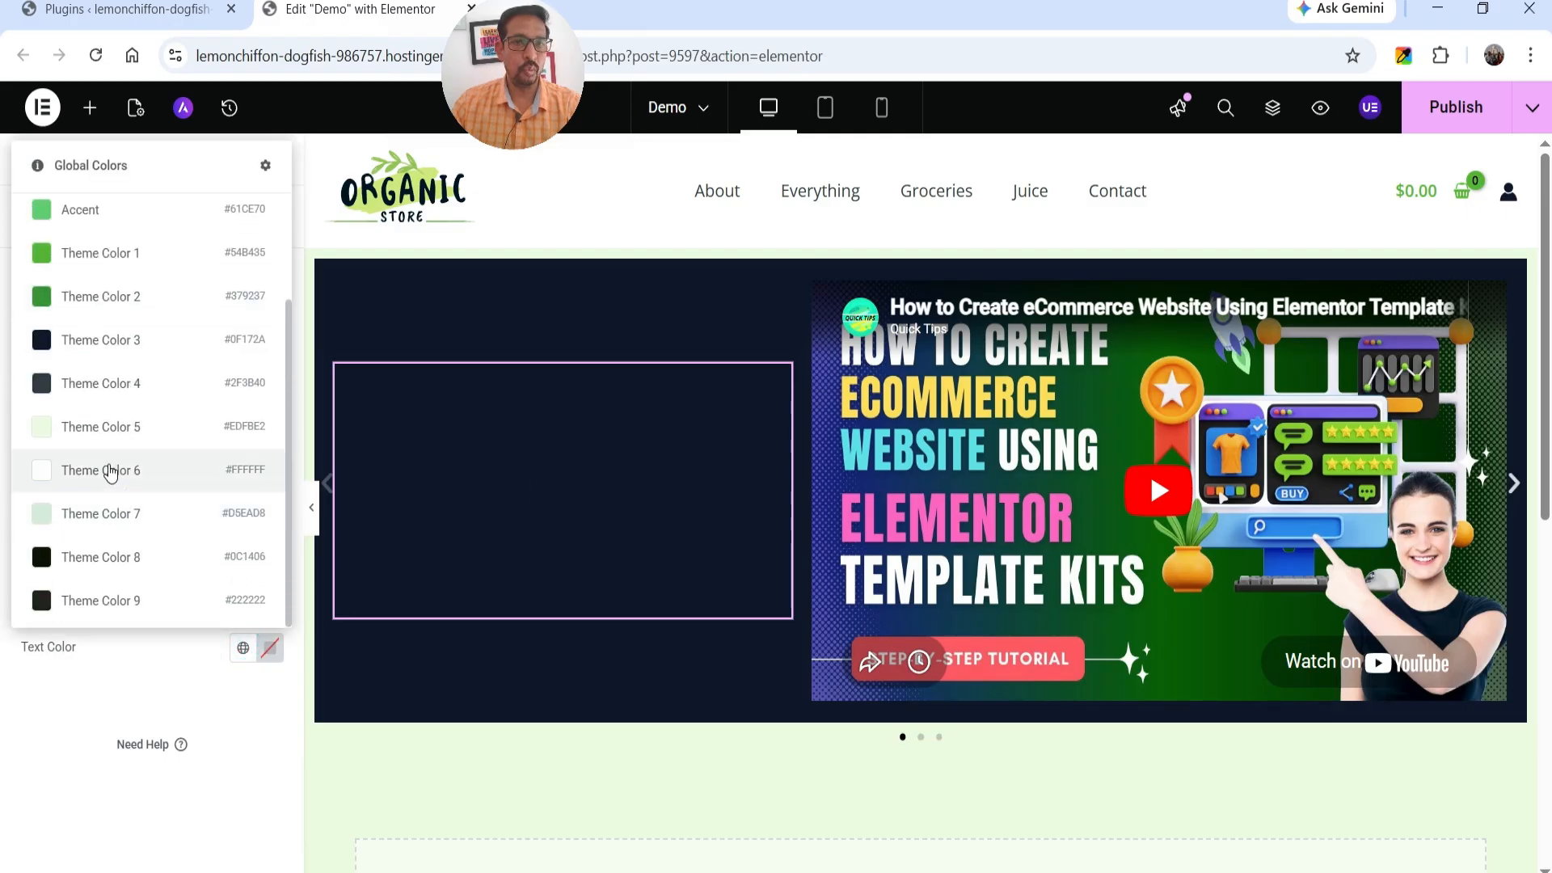
{"action": "left_click", "coordinate": [108, 471]}
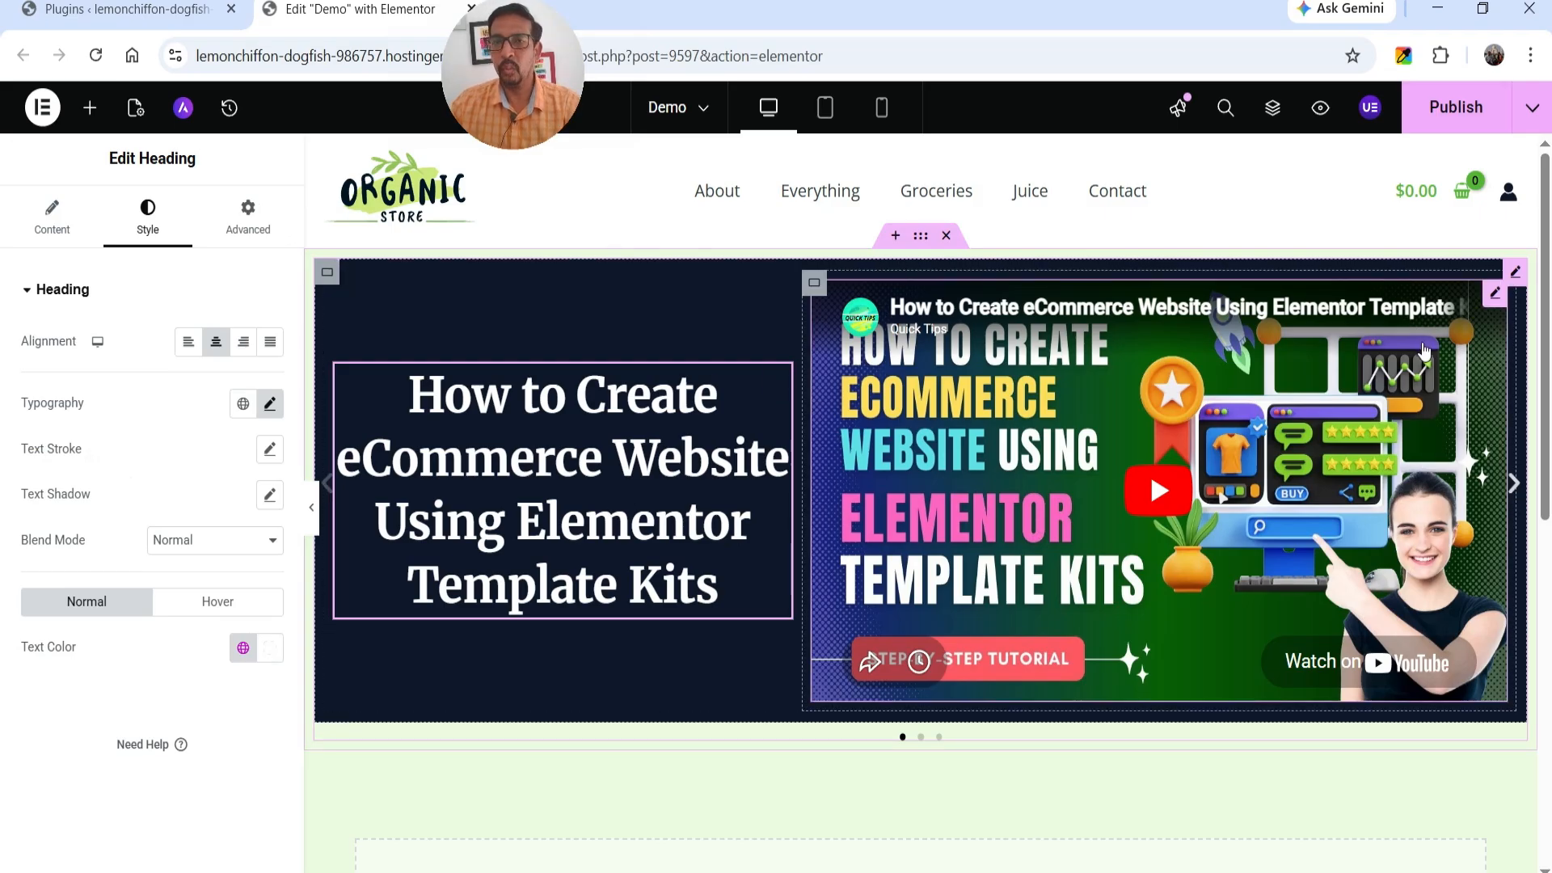
Select Slide #2 in the page structure and give it a layout of two equal columns.
{"action": "left_click", "coordinate": [1270, 113]}
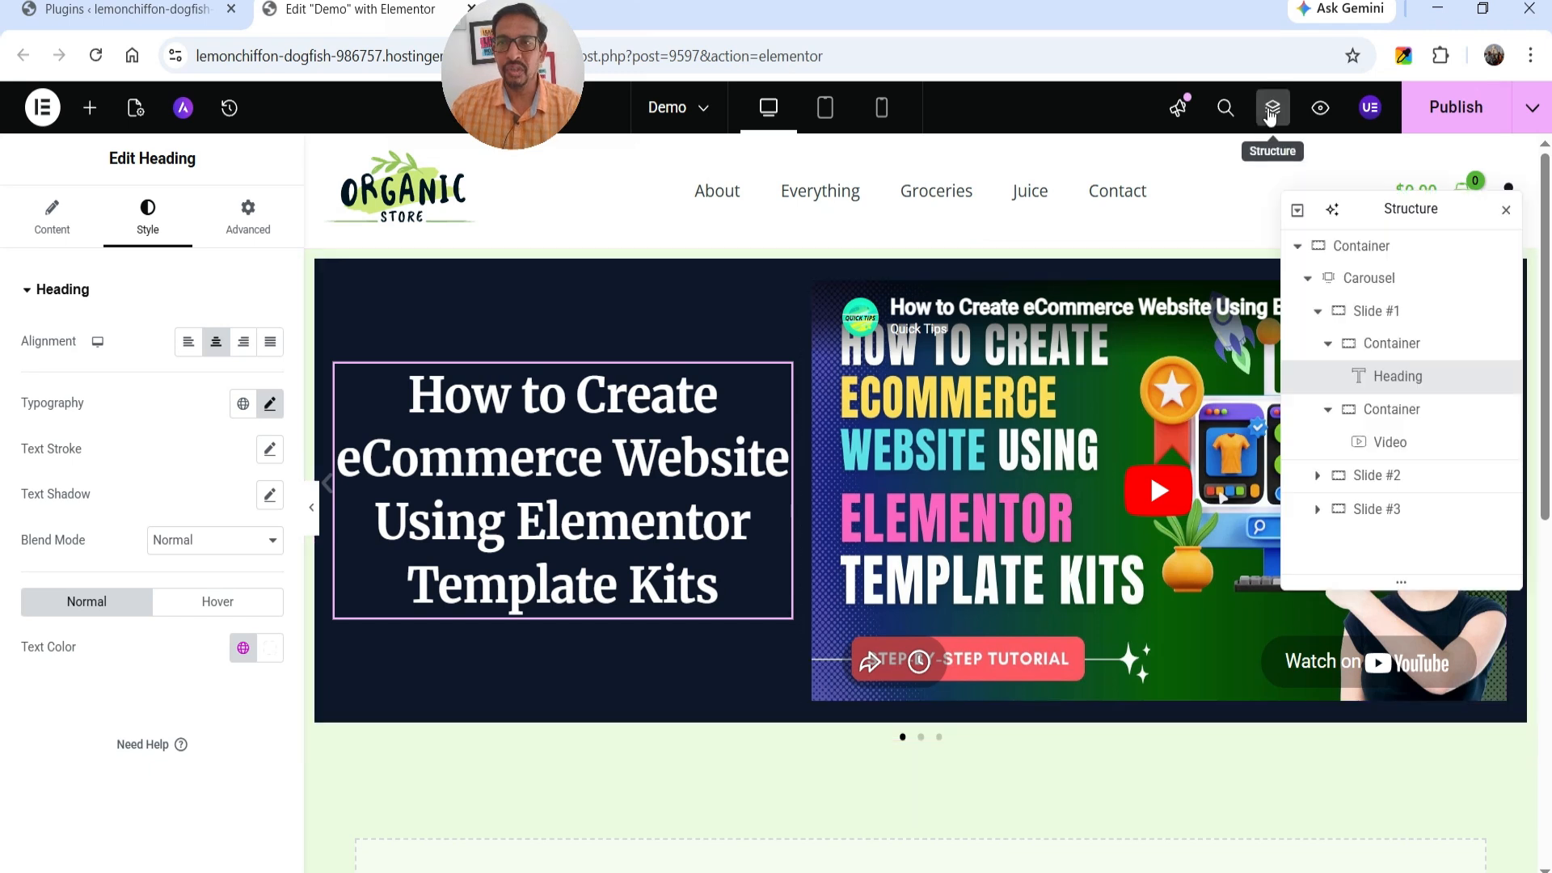
{"action": "left_click", "coordinate": [1363, 249]}
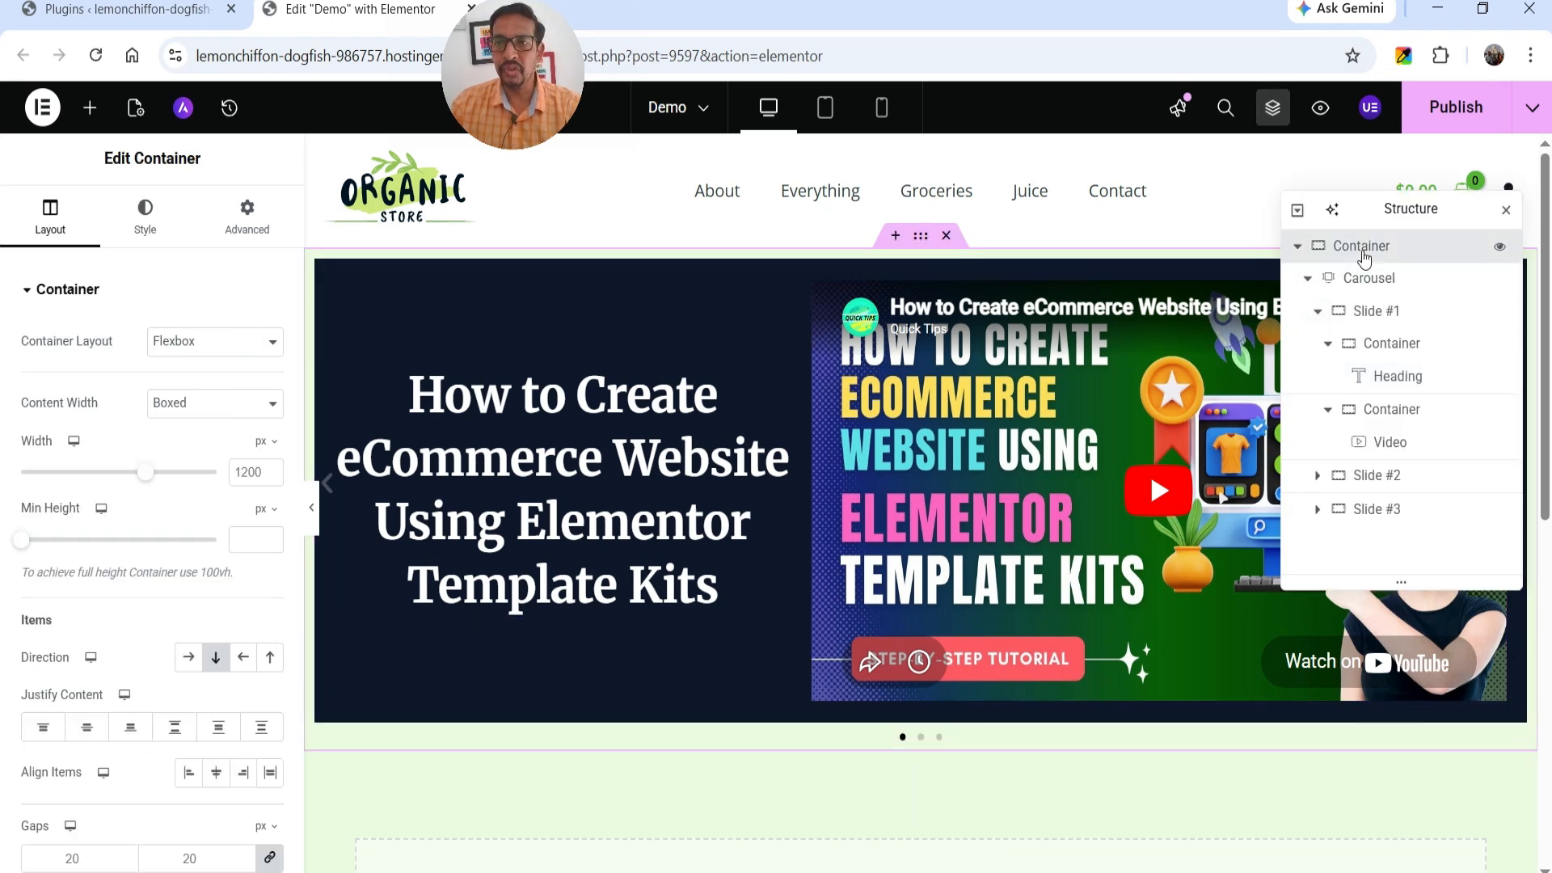
{"action": "left_click", "coordinate": [1345, 279]}
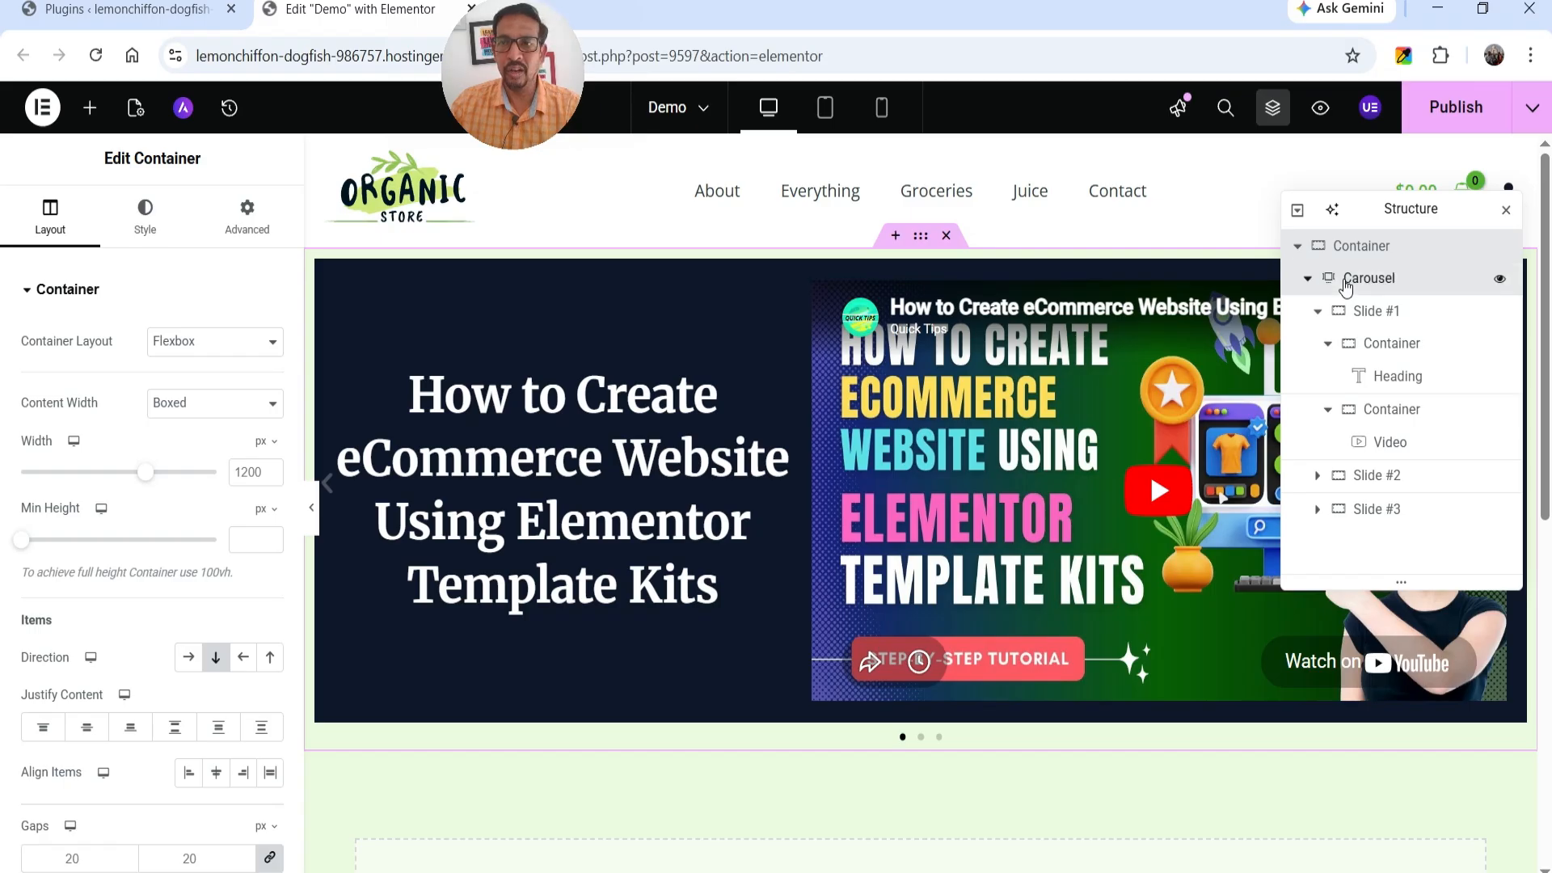
{"action": "left_click", "coordinate": [1318, 313]}
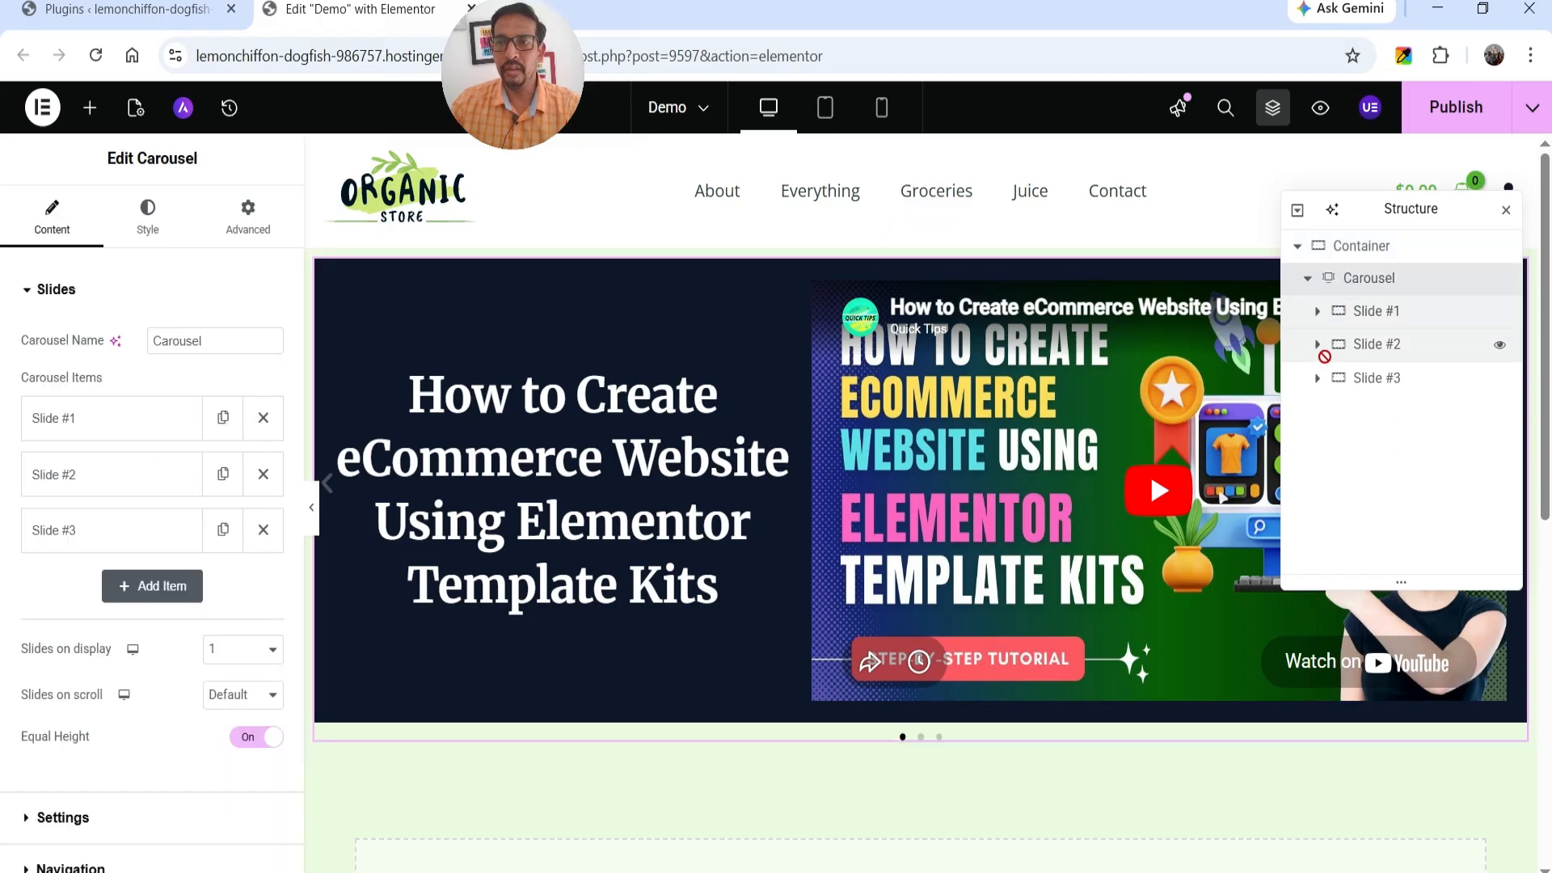
{"action": "left_click", "coordinate": [1318, 312]}
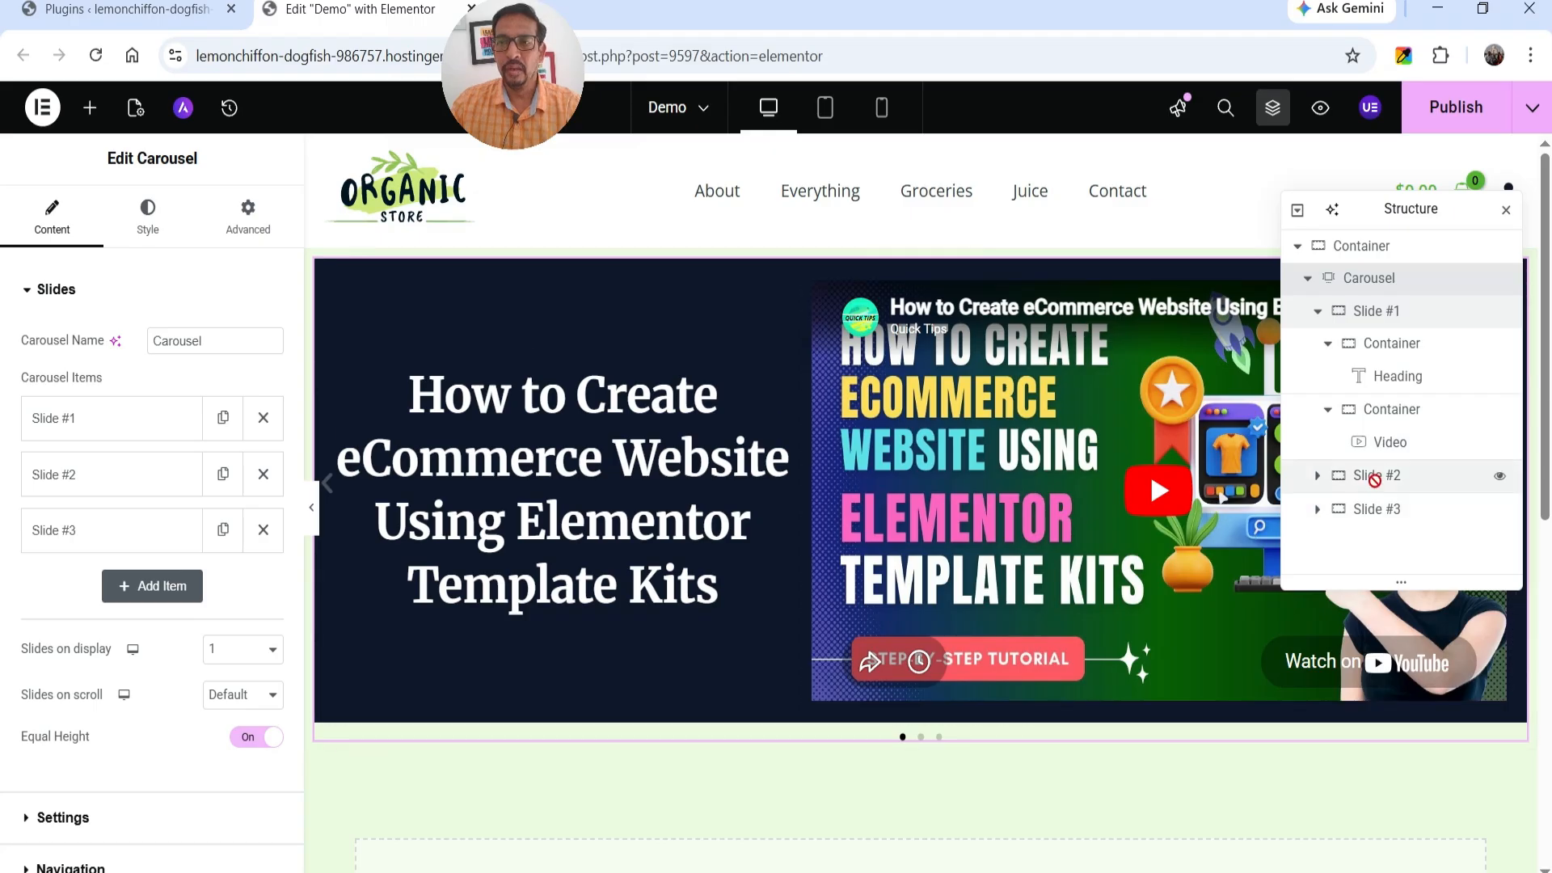
{"action": "left_click", "coordinate": [1373, 476]}
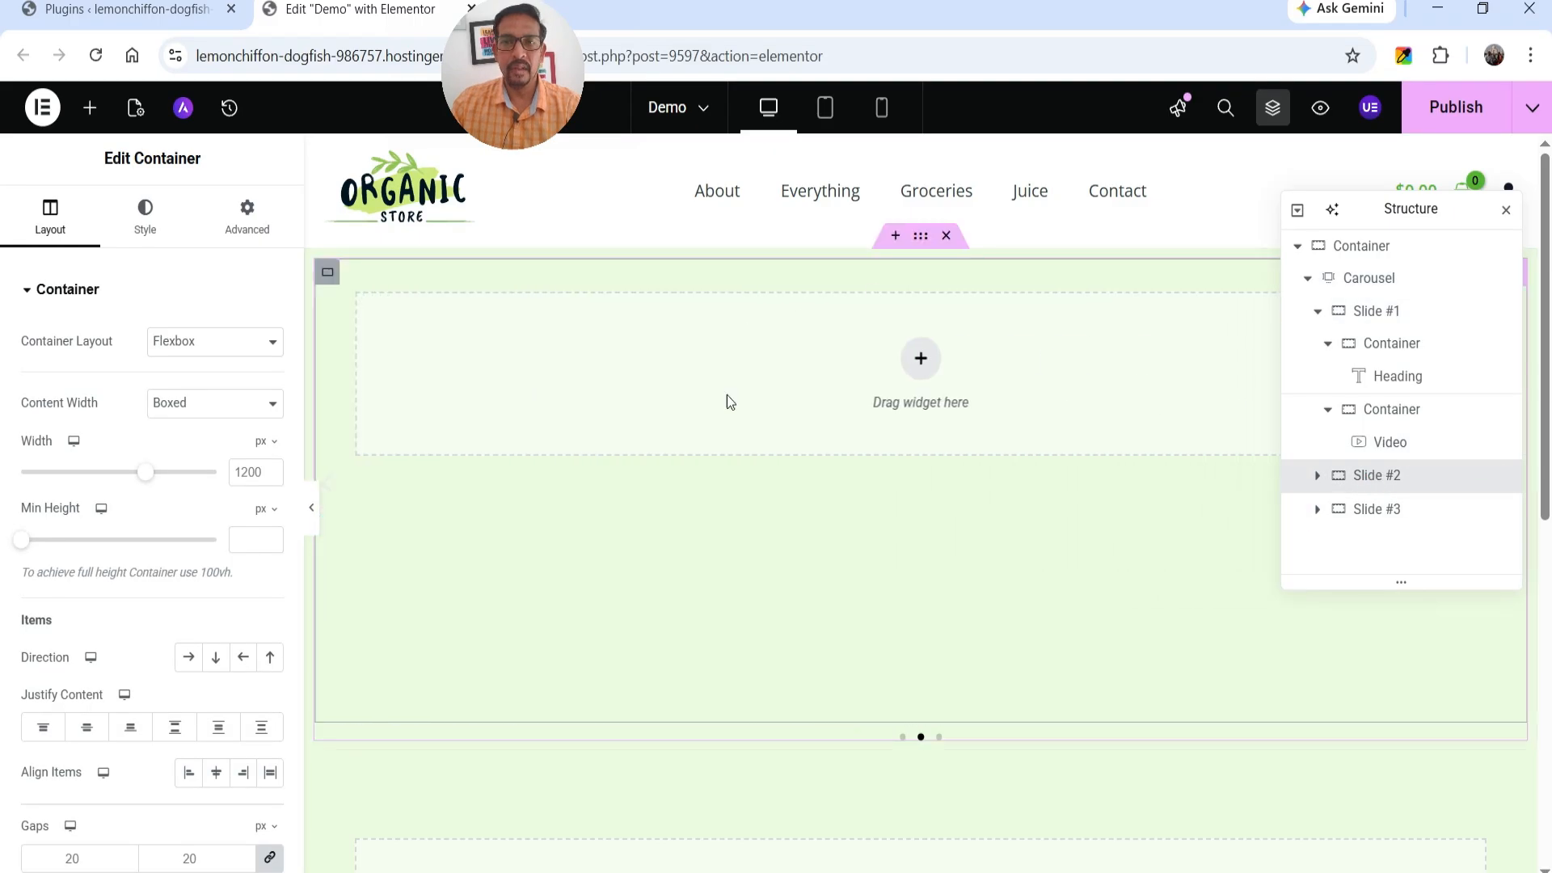
{"action": "left_click", "coordinate": [921, 359]}
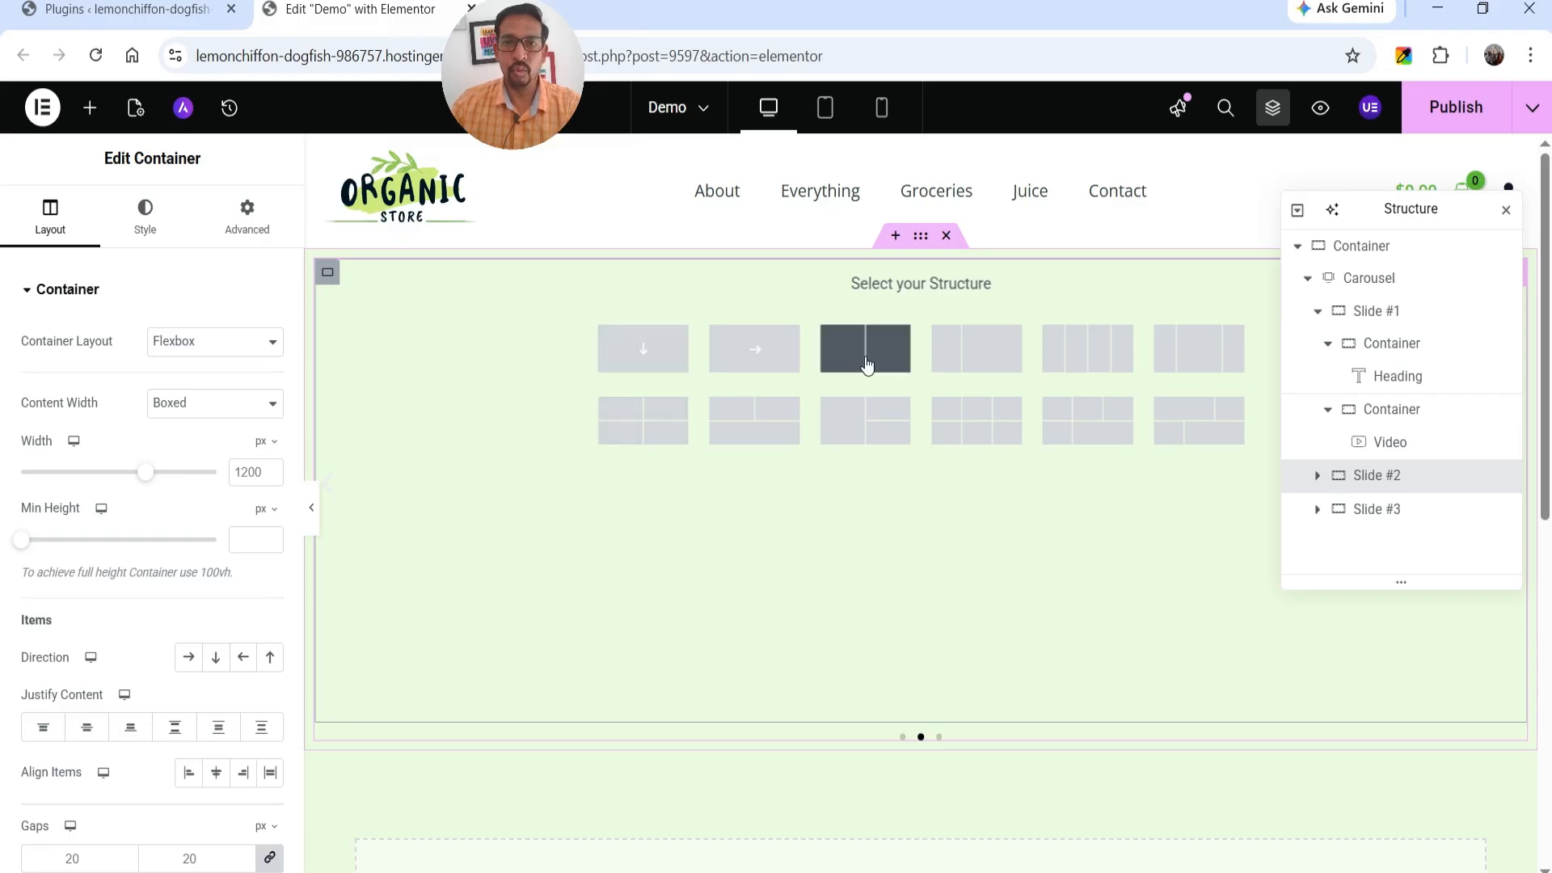
{"action": "left_click", "coordinate": [864, 357]}
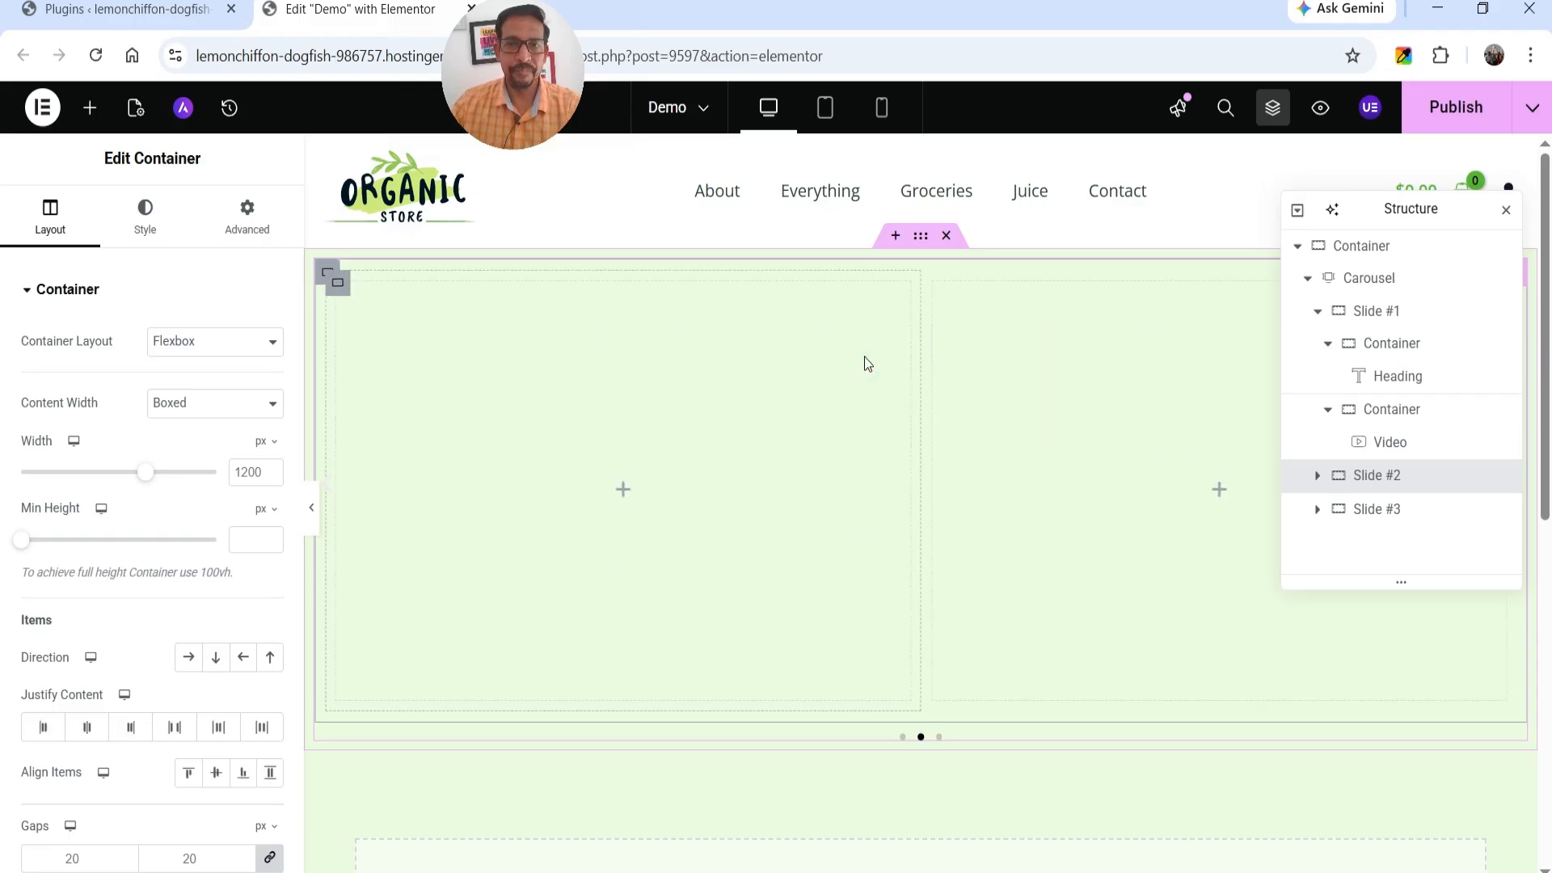
Set the first column of Slide #2 to 60% width and the second column to 40%.
{"action": "left_click", "coordinate": [343, 288]}
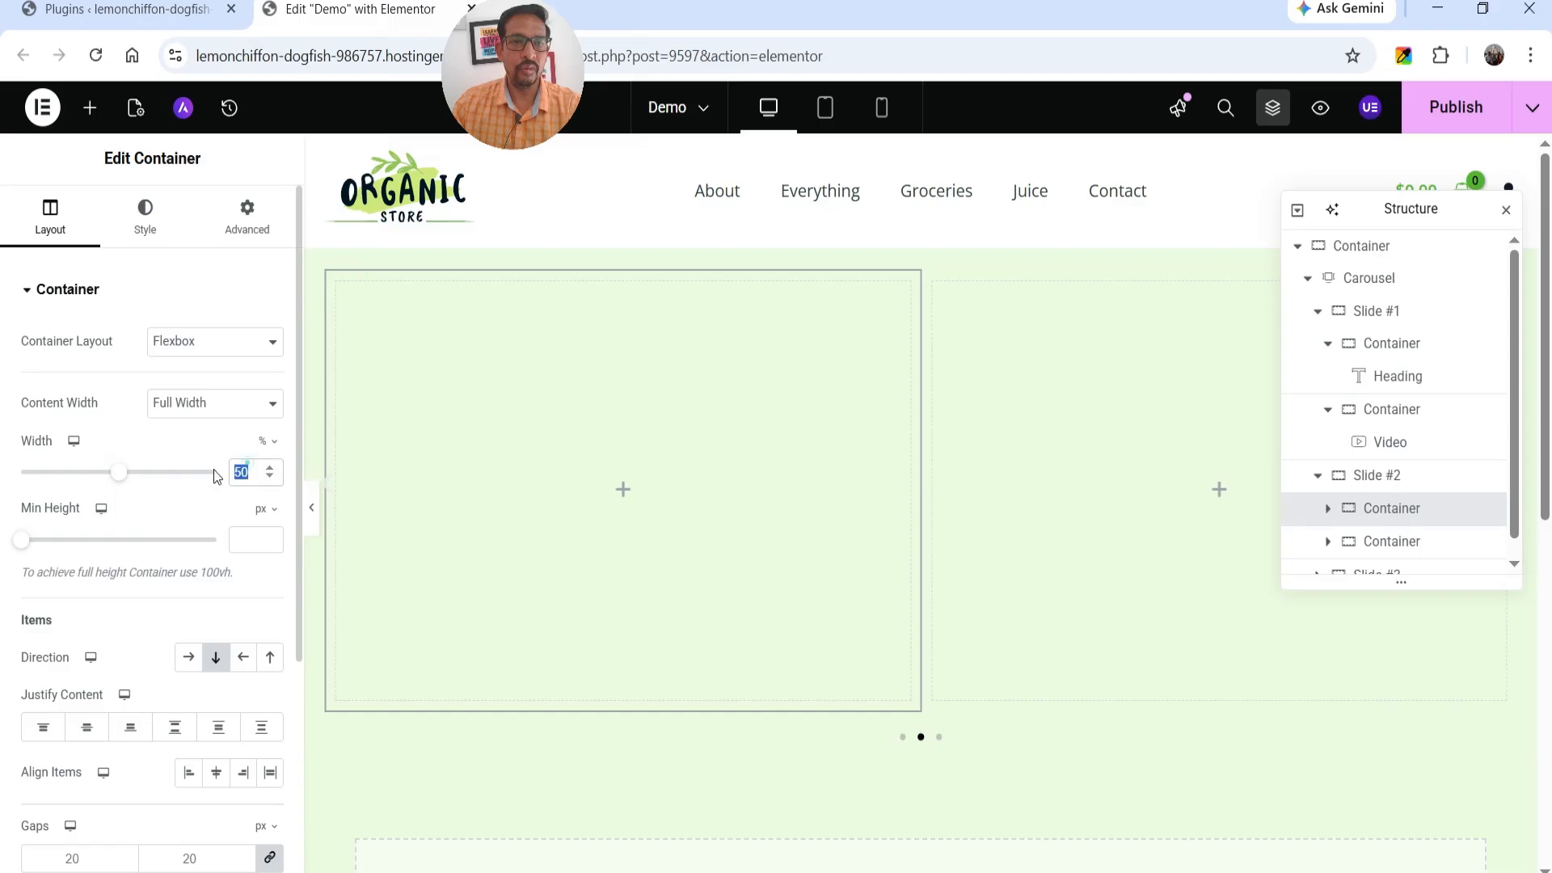
{"action": "type", "text": "60"}
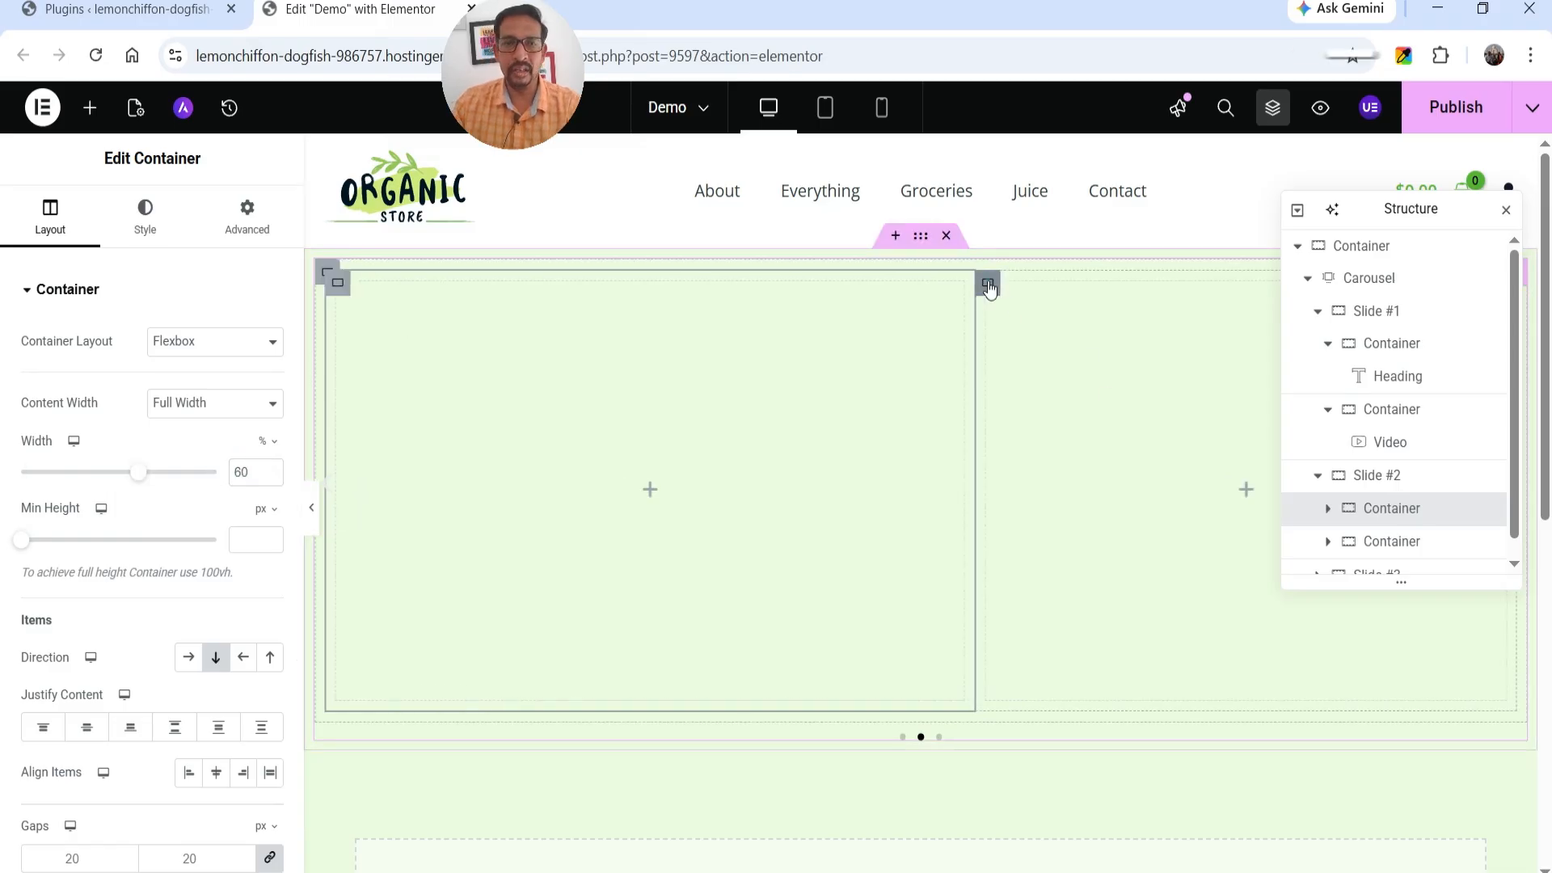
{"action": "left_click", "coordinate": [989, 284]}
{"action": "left_click_drag", "start_coordinate": [242, 471], "coordinate": [226, 477]}
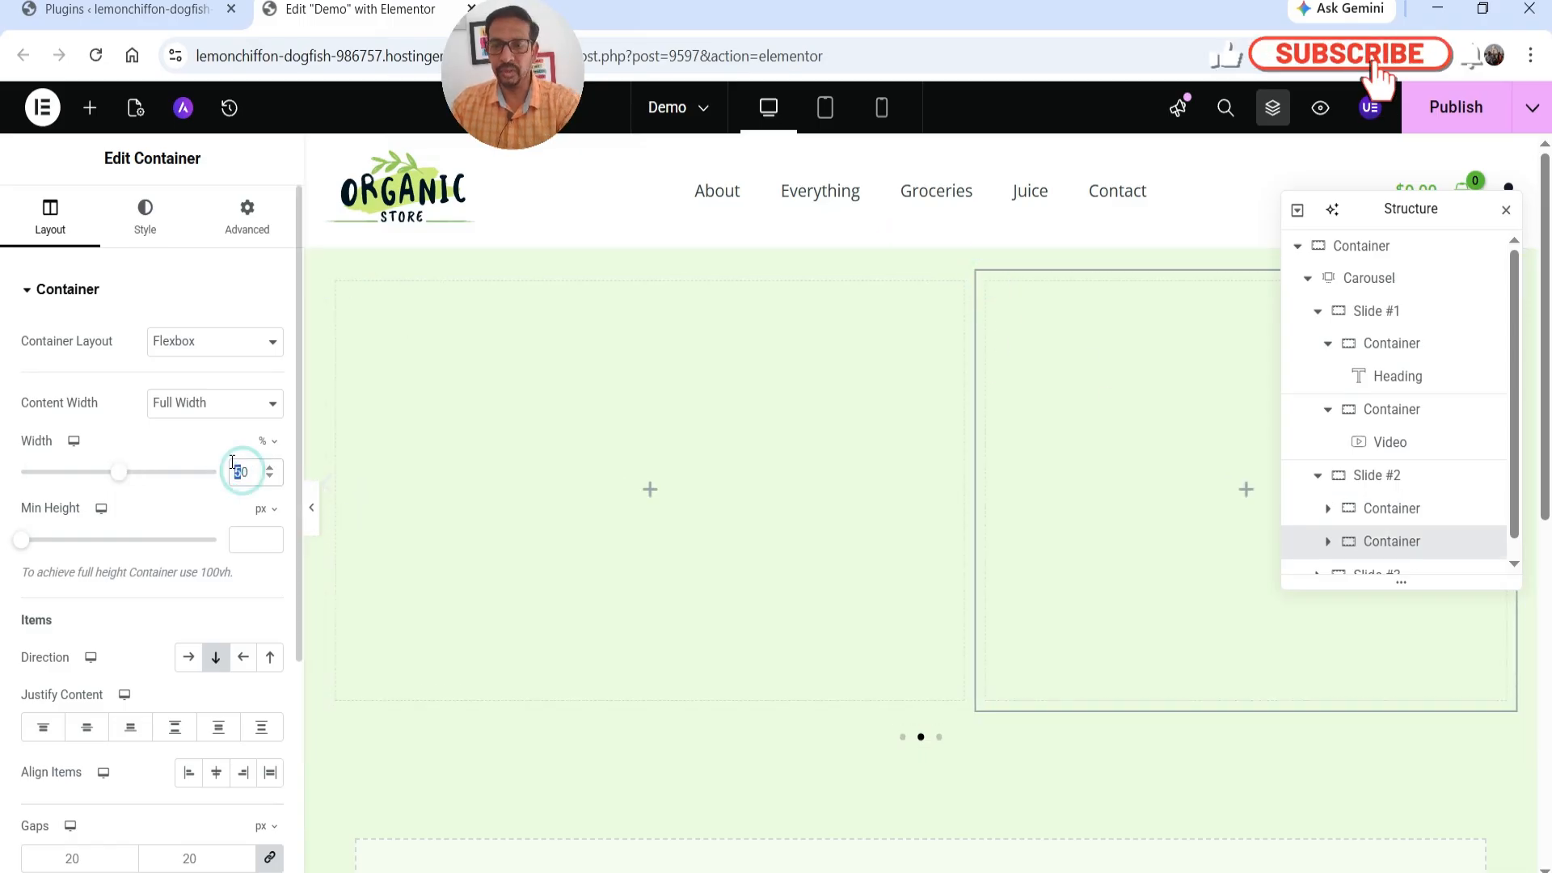
{"action": "type", "text": "4"}
Add a Heading widget to Slide #2's 40% column and set the column's content justification to Center.
{"action": "left_click", "coordinate": [1275, 492]}
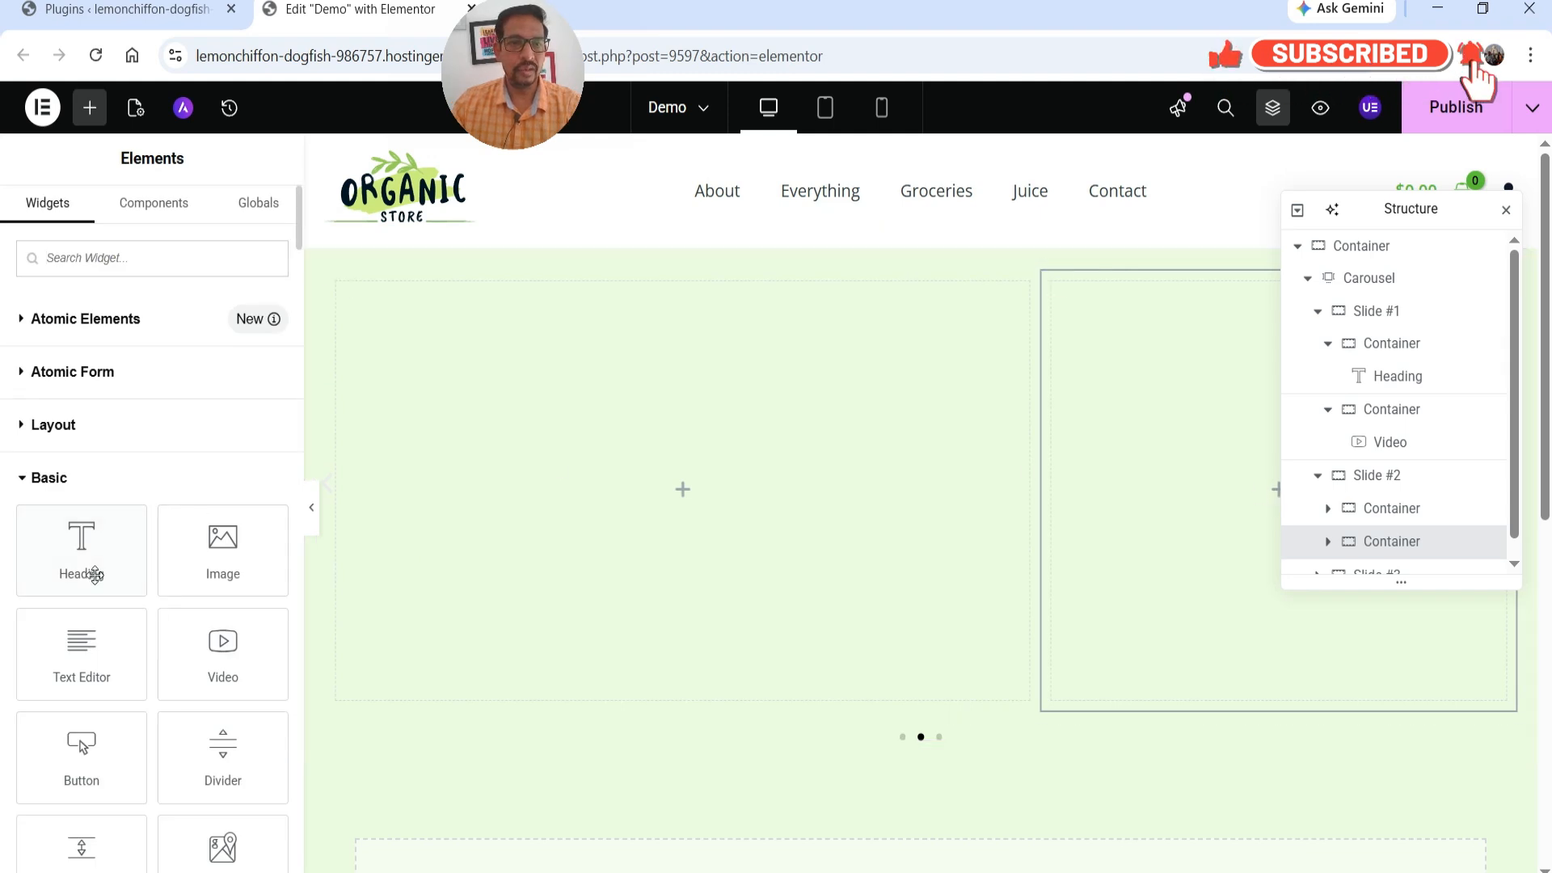
{"action": "left_click_drag", "start_coordinate": [94, 574], "coordinate": [1143, 490]}
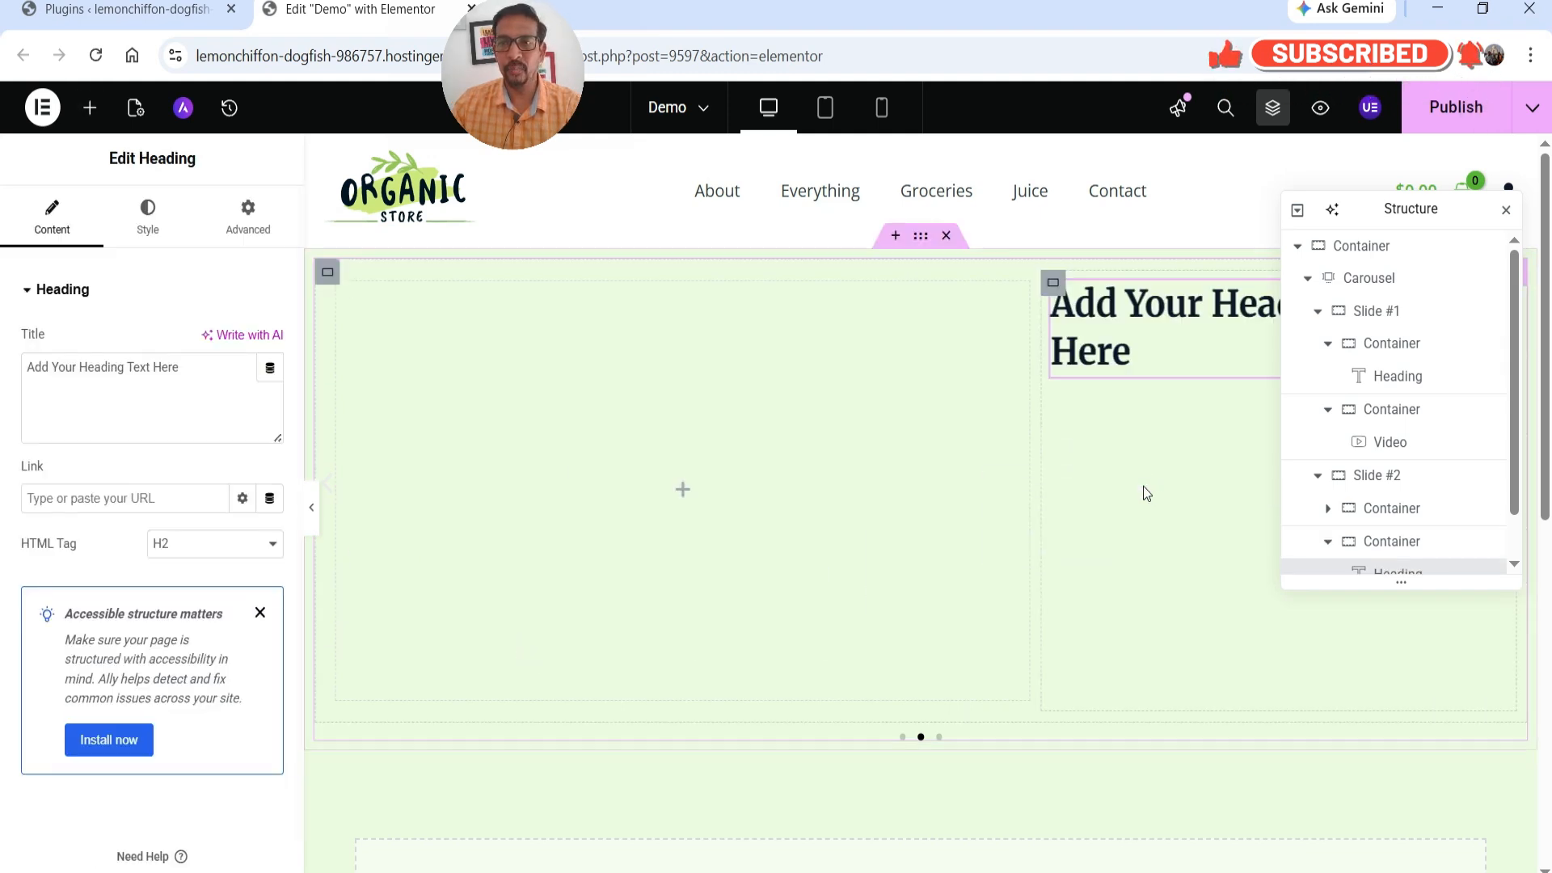
{"action": "left_click", "coordinate": [1506, 211]}
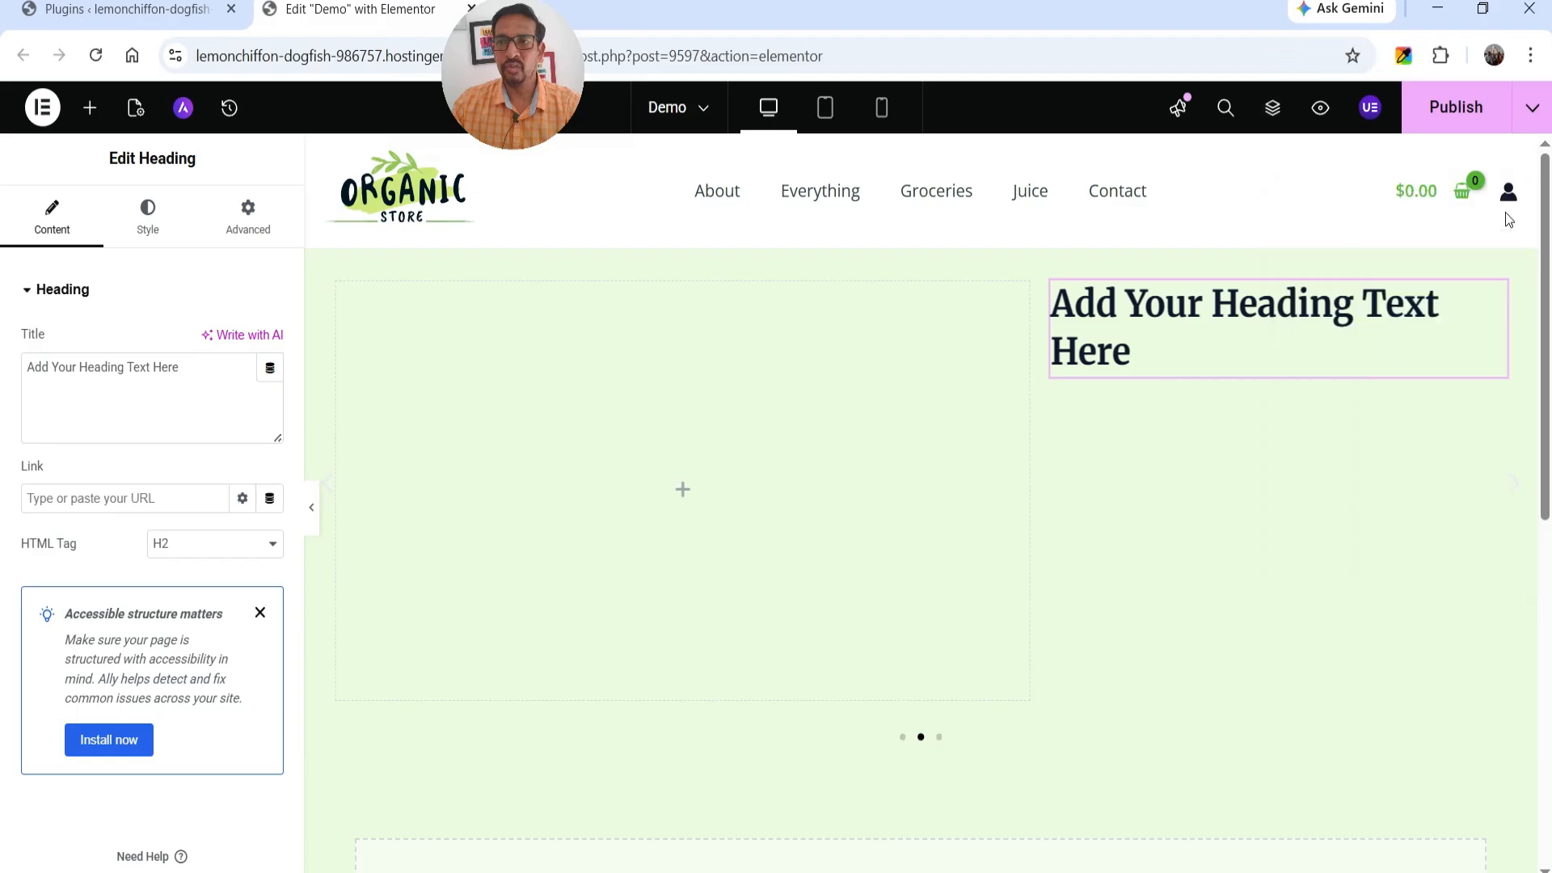
{"action": "left_click", "coordinate": [1261, 409]}
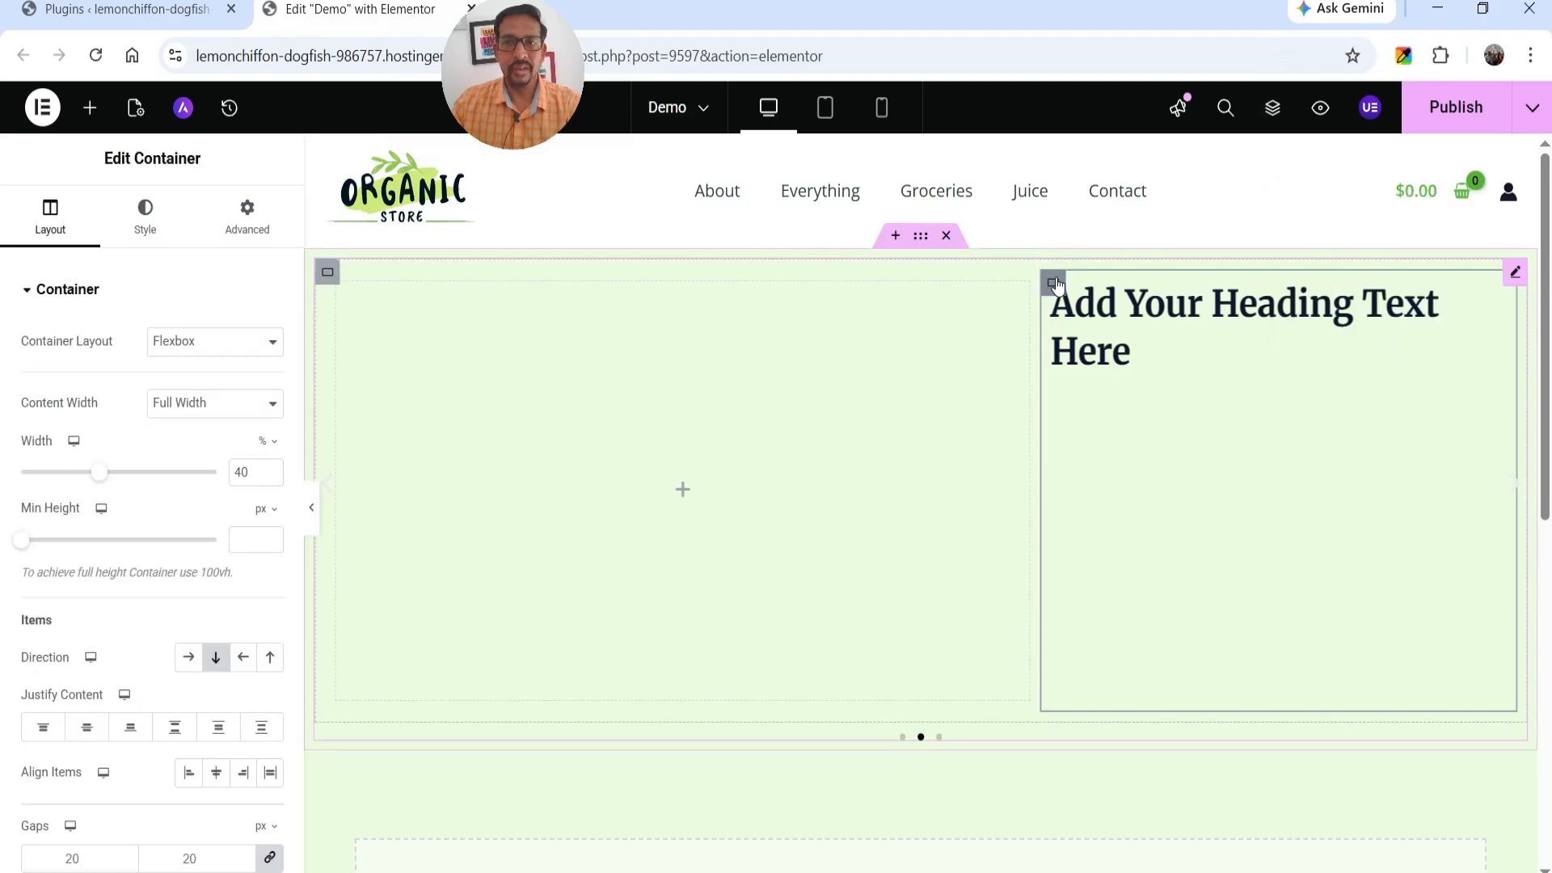
{"action": "left_click", "coordinate": [95, 730]}
Center-align Slide #2's heading and replace its text with "How to Create a One Page HTML Website Using FREE Google AI Studio".
{"action": "left_click", "coordinate": [1211, 501]}
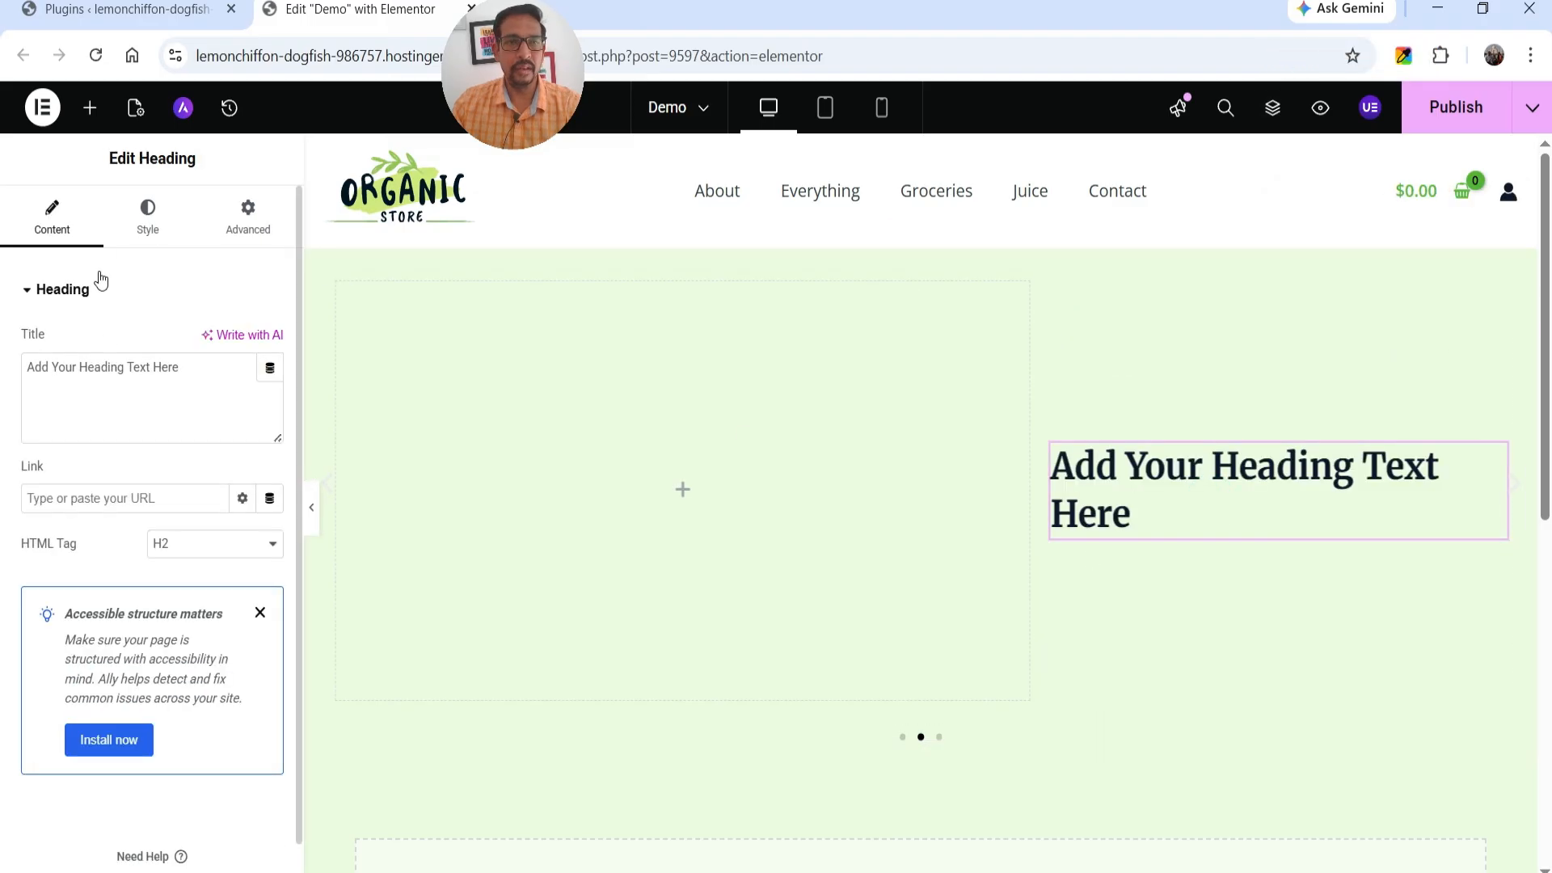
{"action": "left_click", "coordinate": [128, 226]}
{"action": "left_click", "coordinate": [218, 343]}
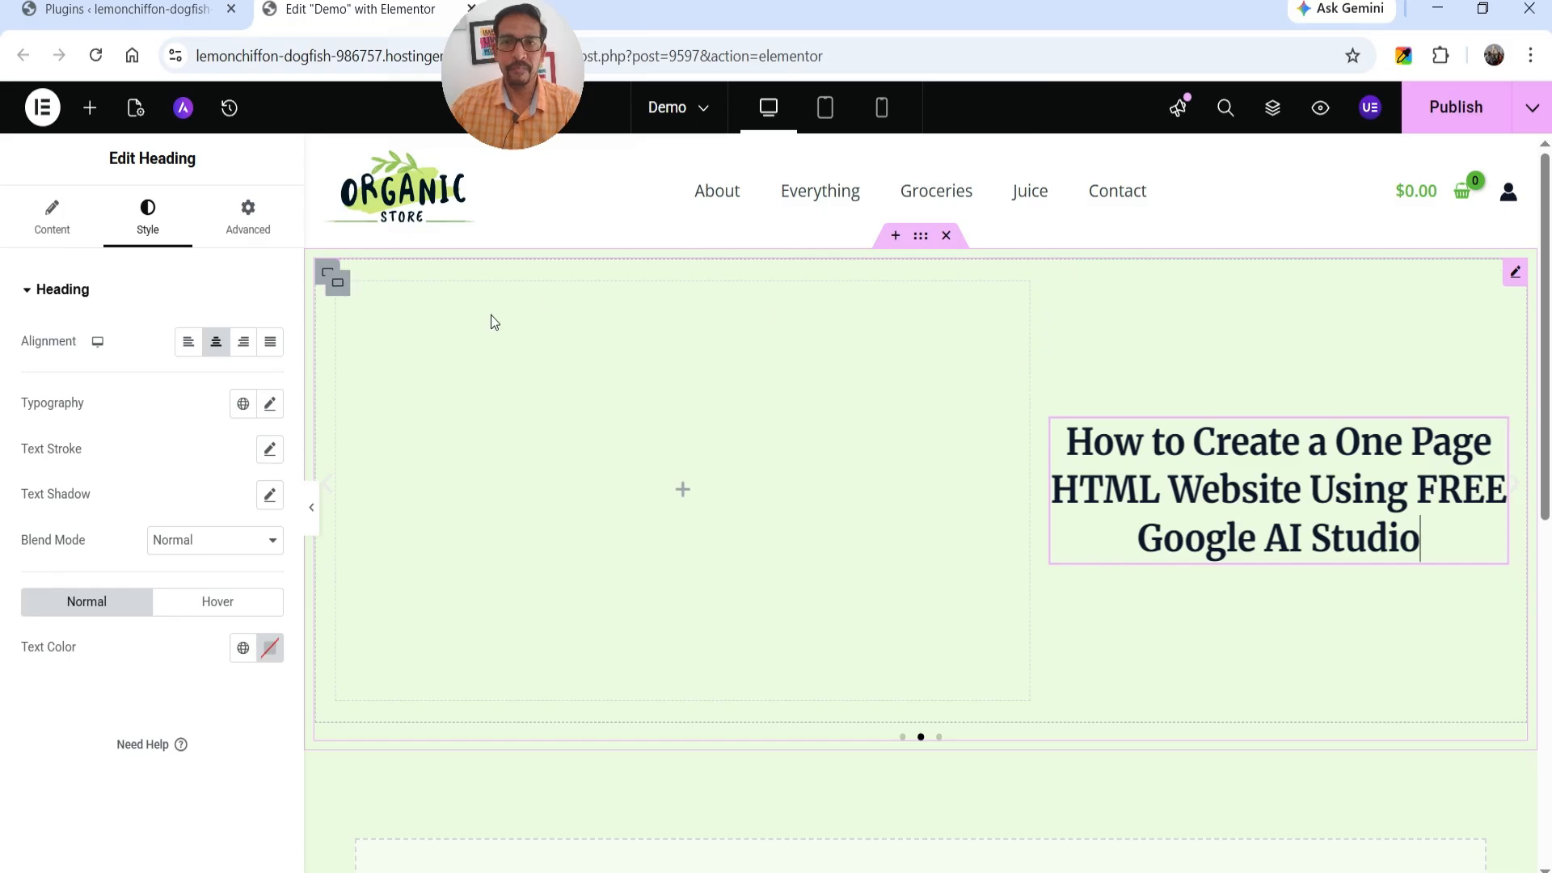
{"action": "left_click", "coordinate": [683, 490]}
{"action": "left_click_drag", "start_coordinate": [223, 651], "coordinate": [705, 545]}
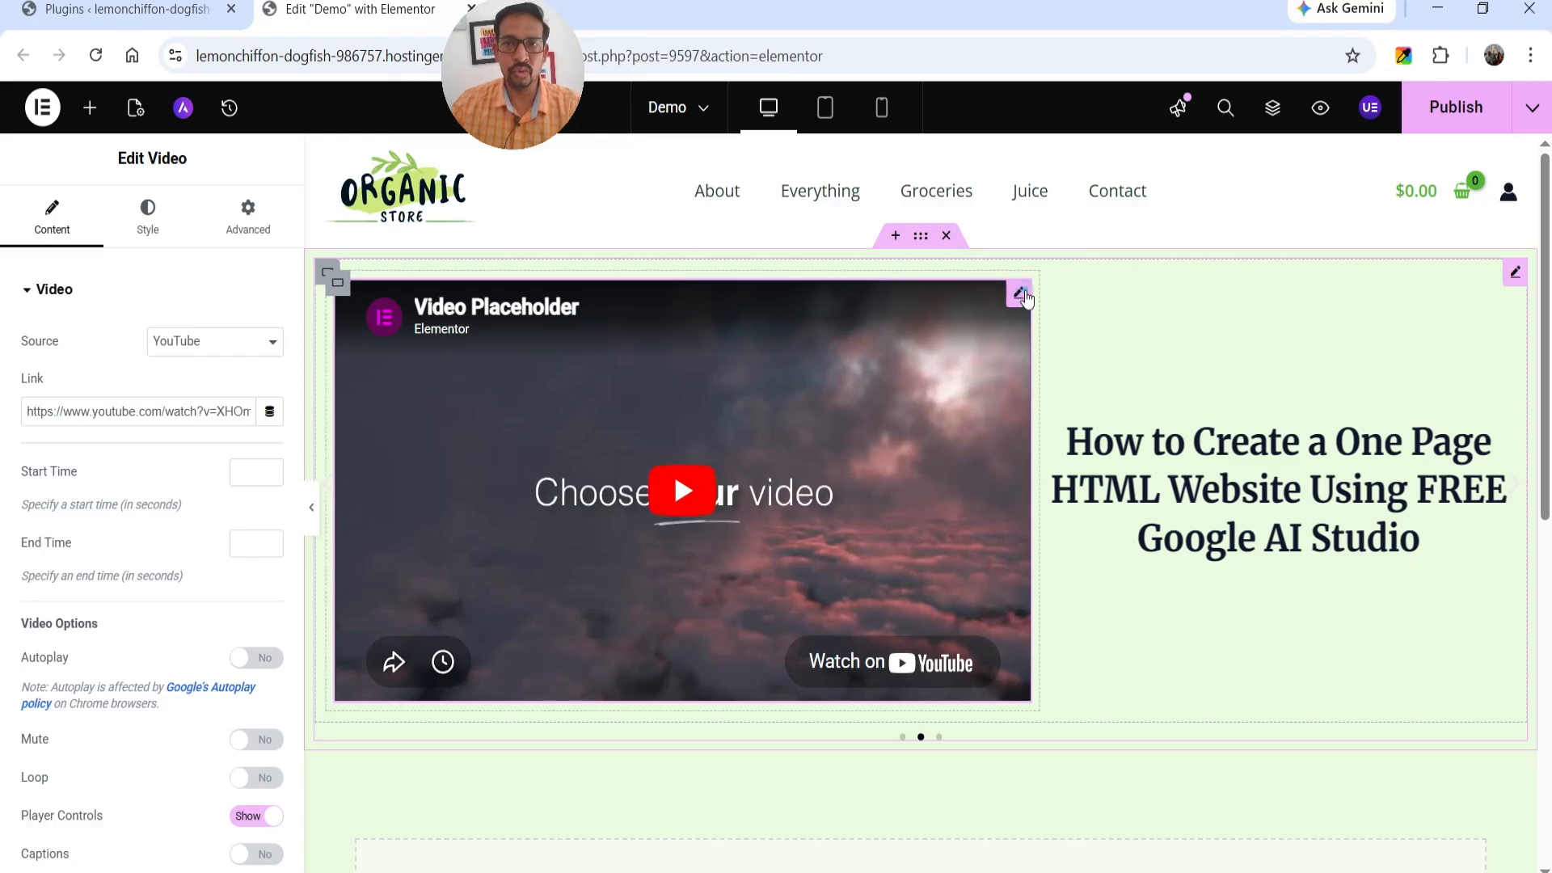
{"action": "triple_click", "coordinate": [156, 410]}
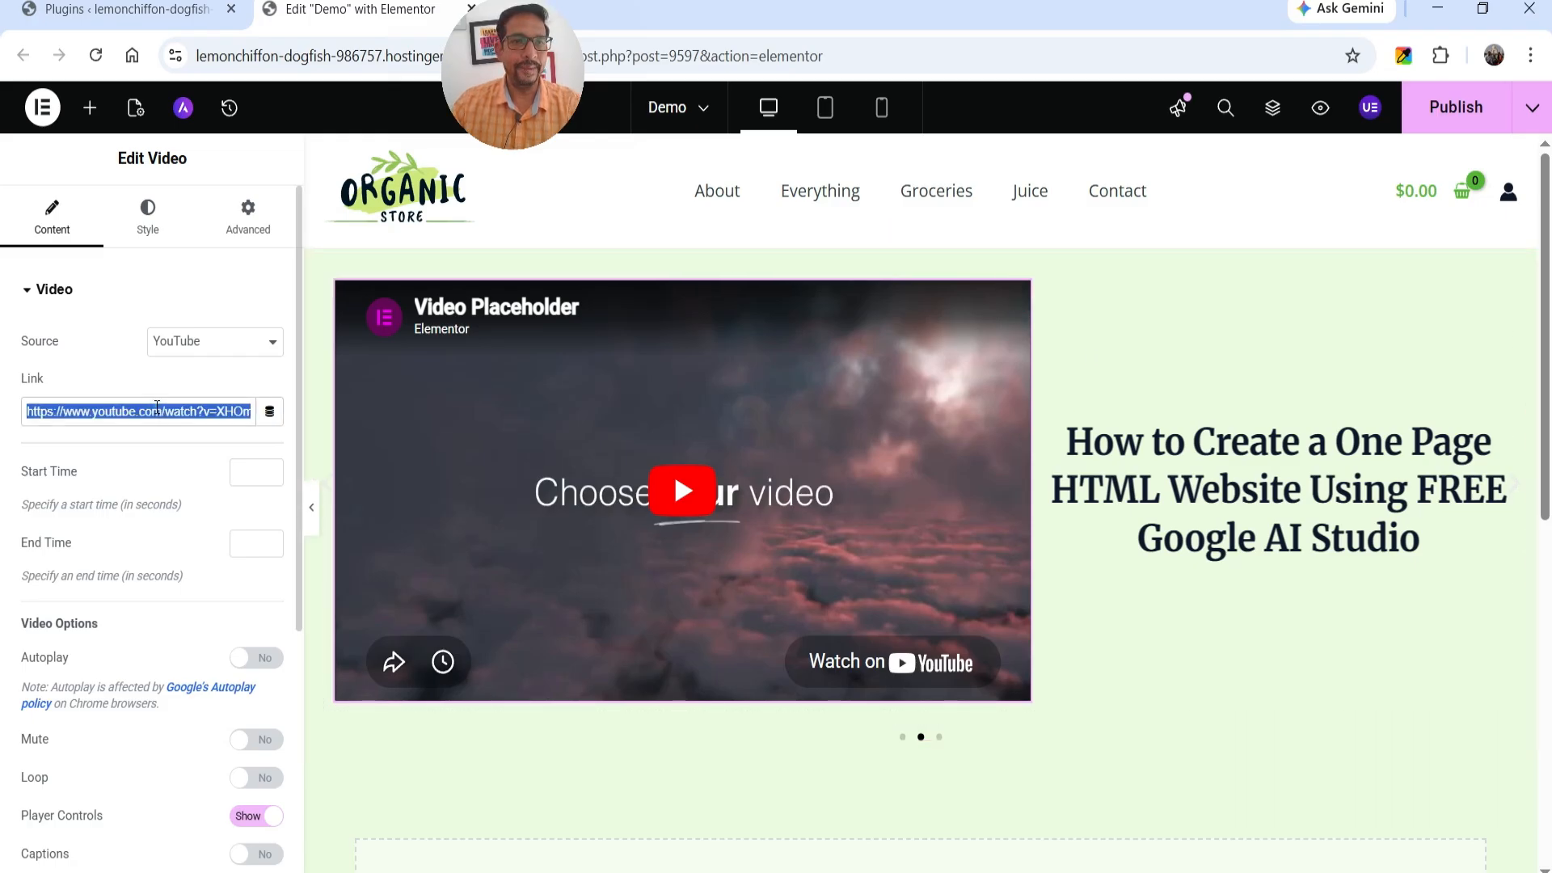
{"action": "type", "text": "https://youtu.be/Le6yp4XdHoY"}
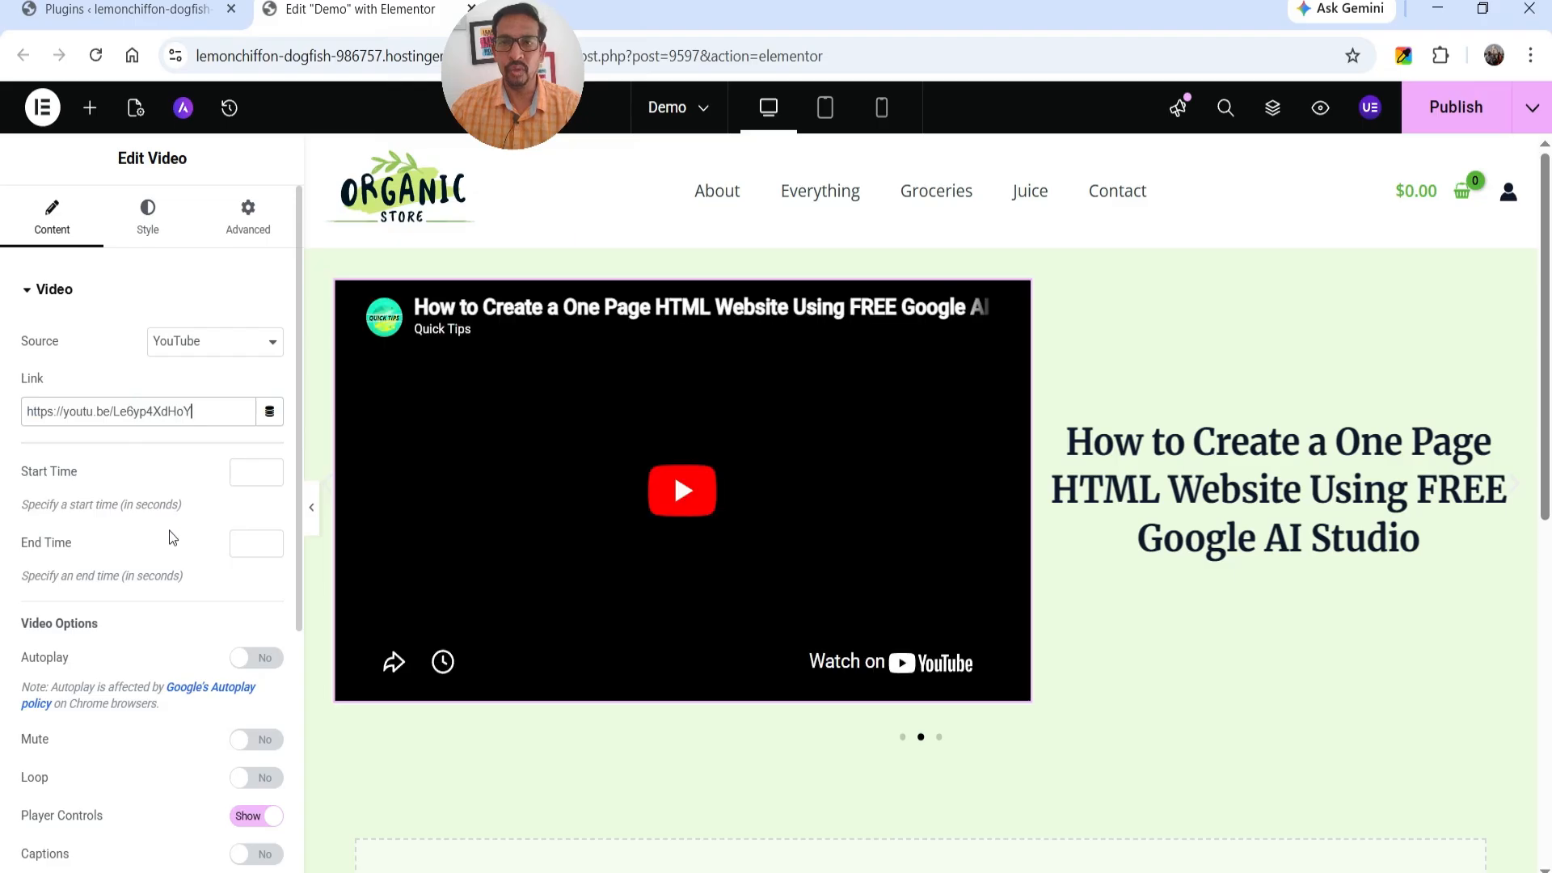
Set the font size of Slide #2's heading to 45 px.
{"action": "left_click", "coordinate": [1250, 456]}
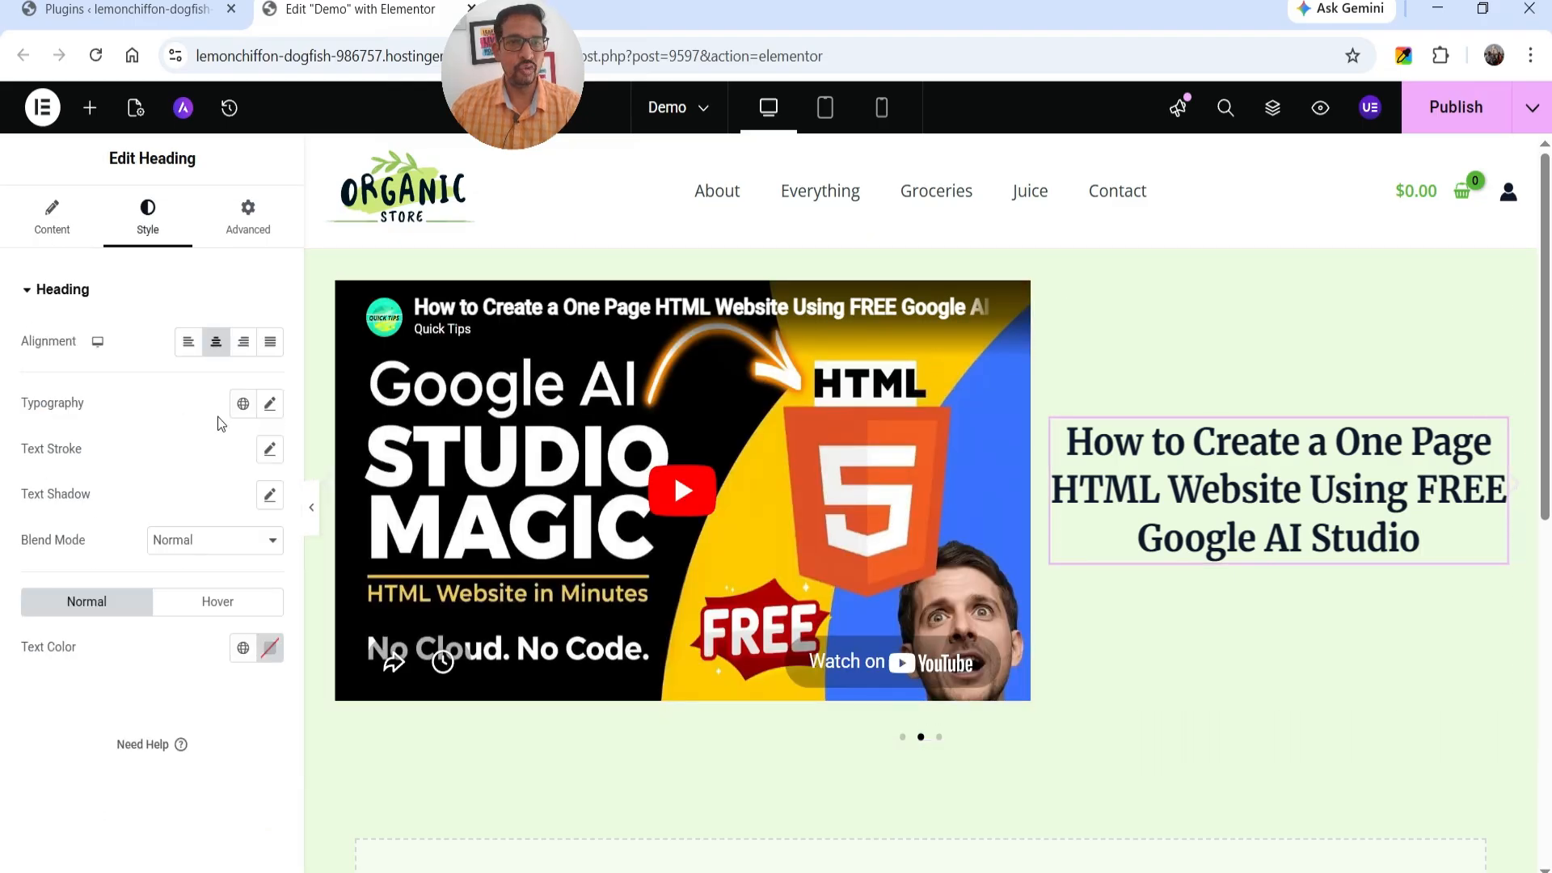
{"action": "left_click", "coordinate": [270, 404]}
{"action": "left_click", "coordinate": [234, 573]}
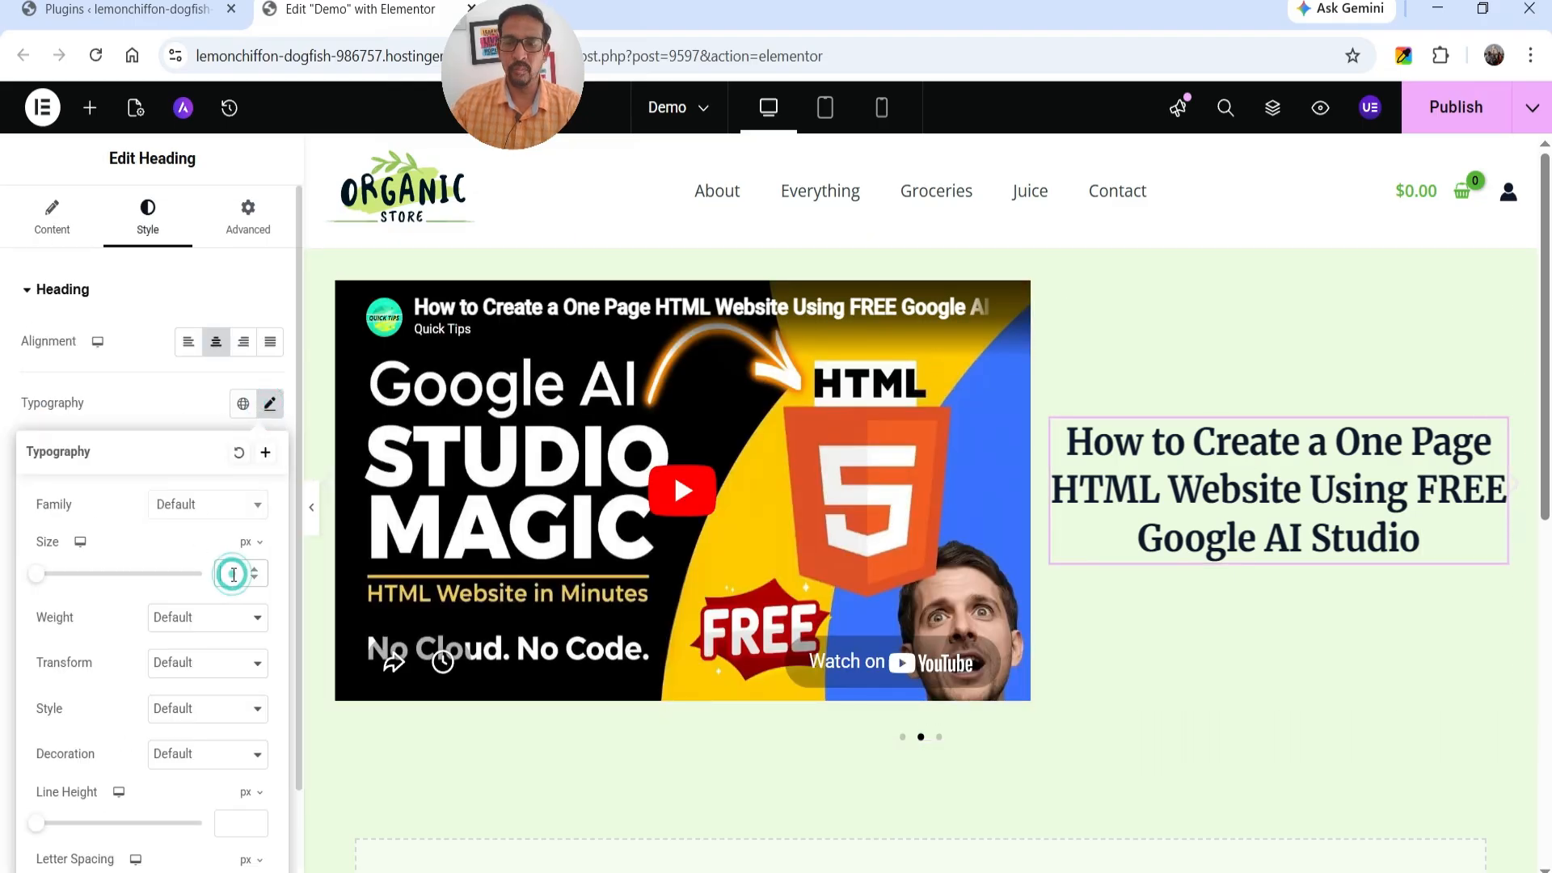
{"action": "type", "text": "45"}
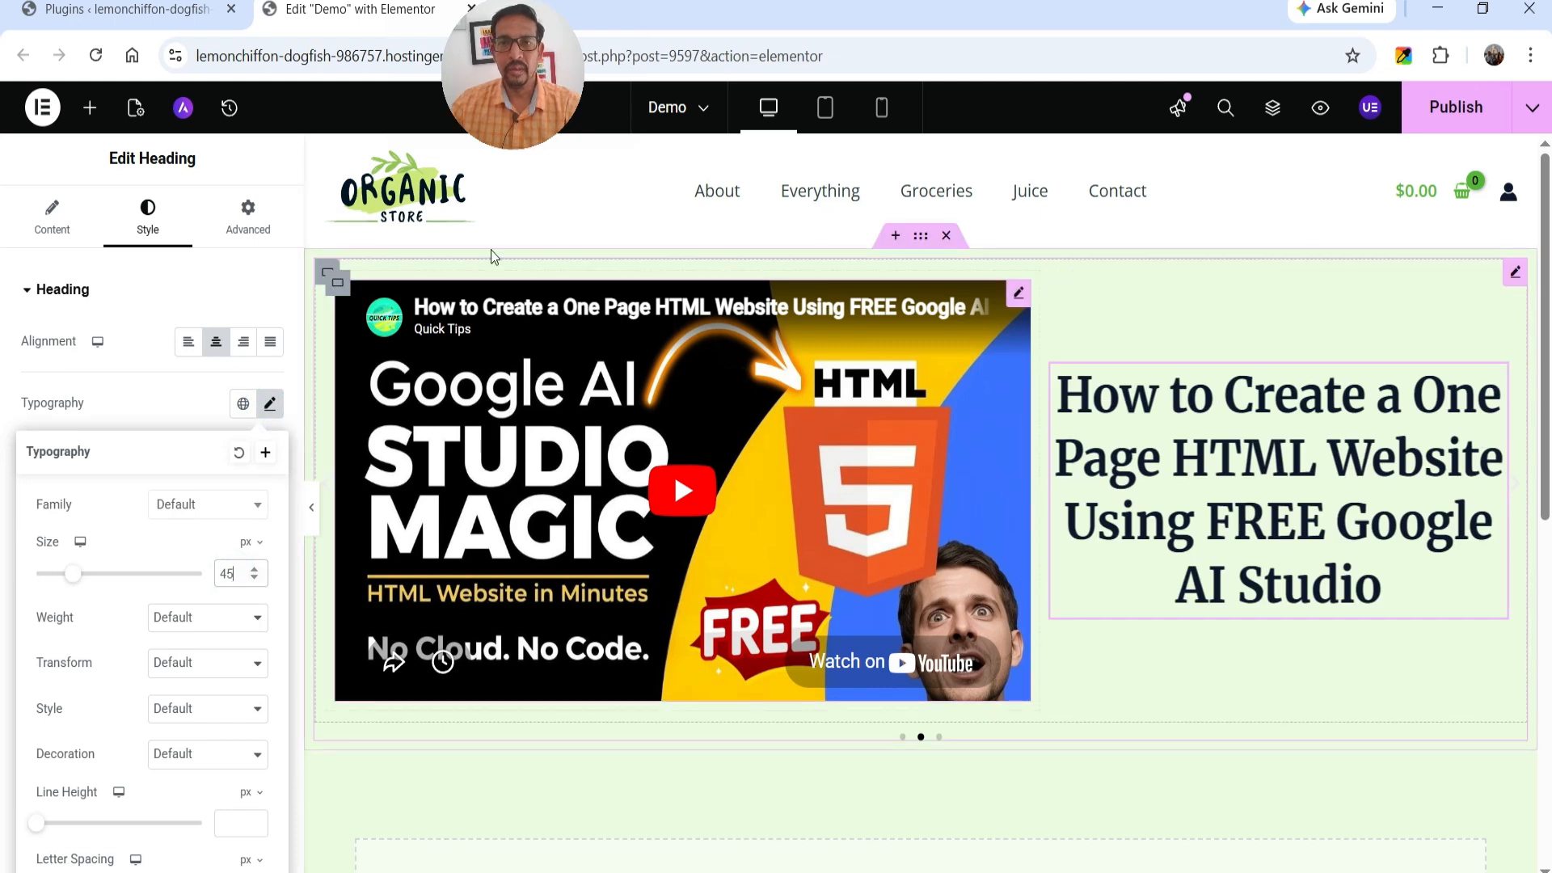
Give Slide #2's 60% video column a dark purple background and the whole slide a classic background color of #0D063A.
{"action": "left_click", "coordinate": [329, 283]}
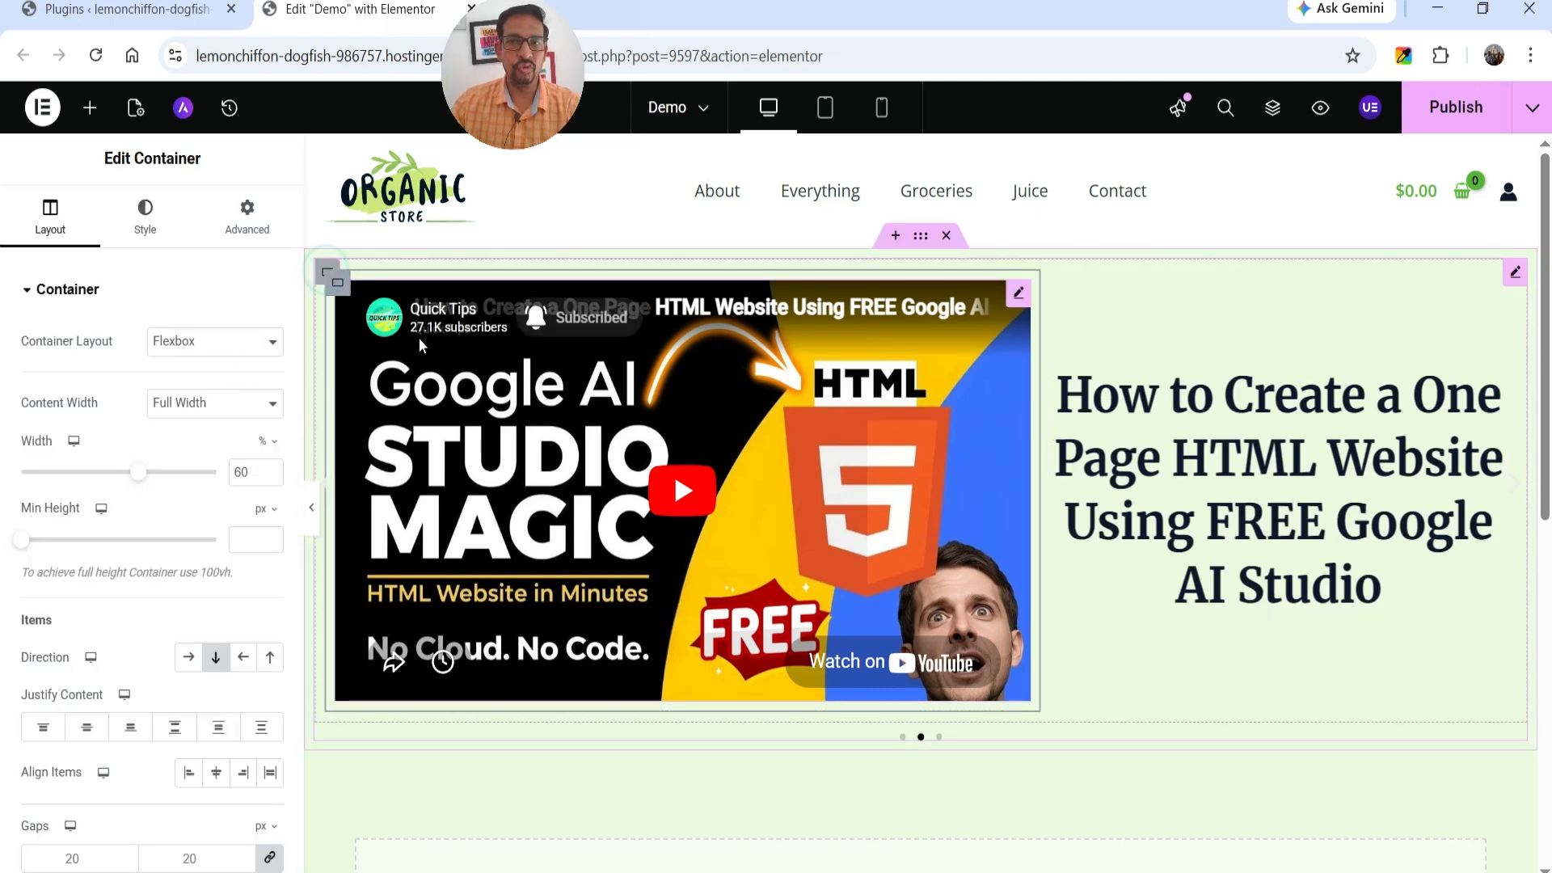
{"action": "left_click", "coordinate": [143, 217]}
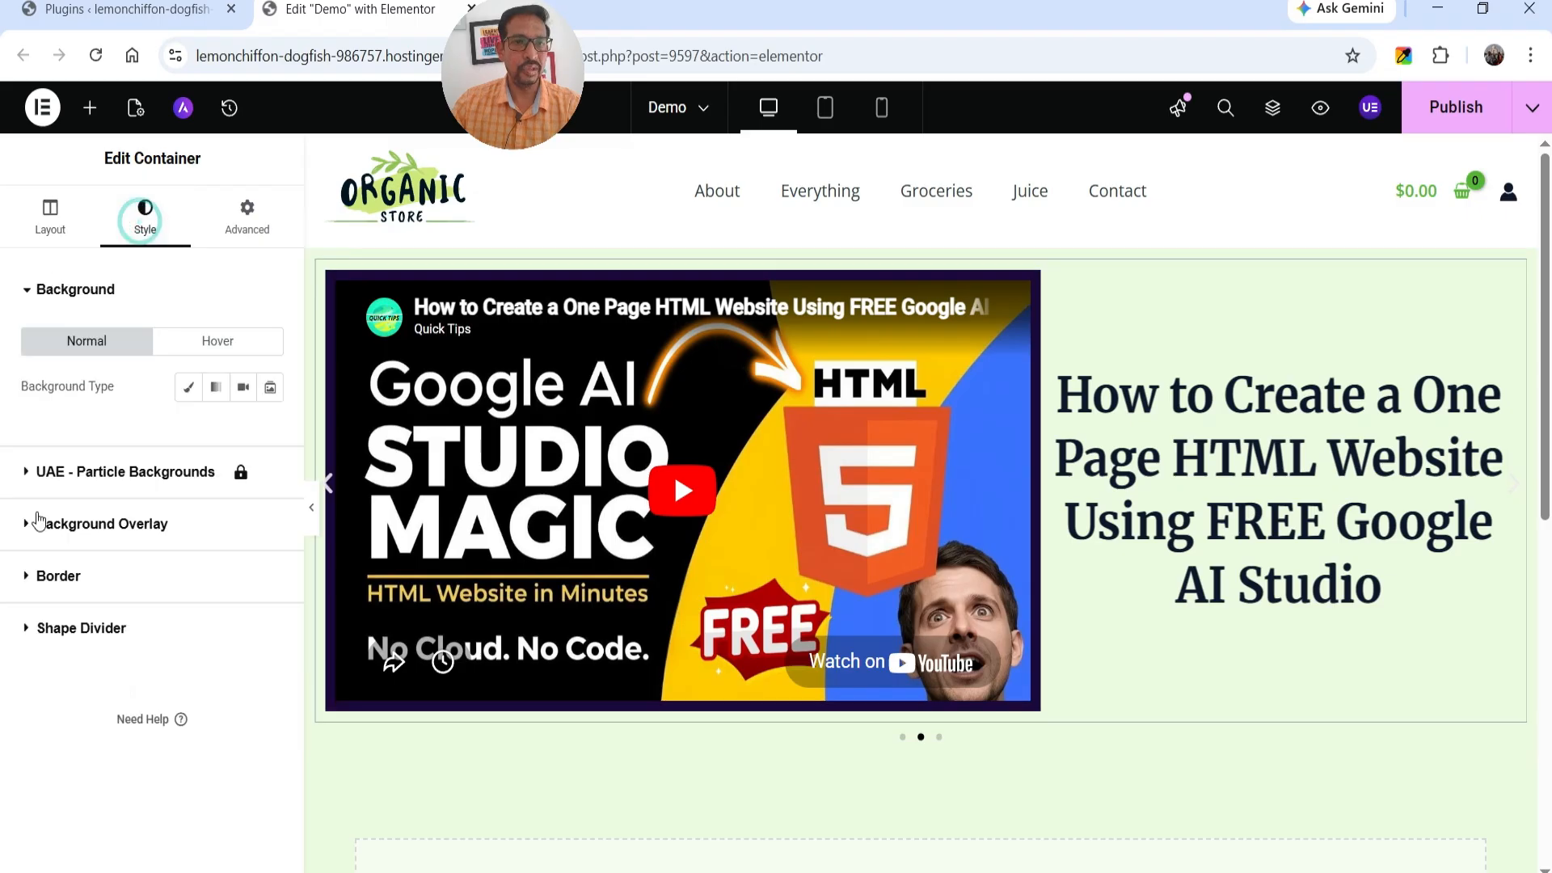
{"action": "left_click", "coordinate": [186, 385]}
{"action": "left_click", "coordinate": [270, 432]}
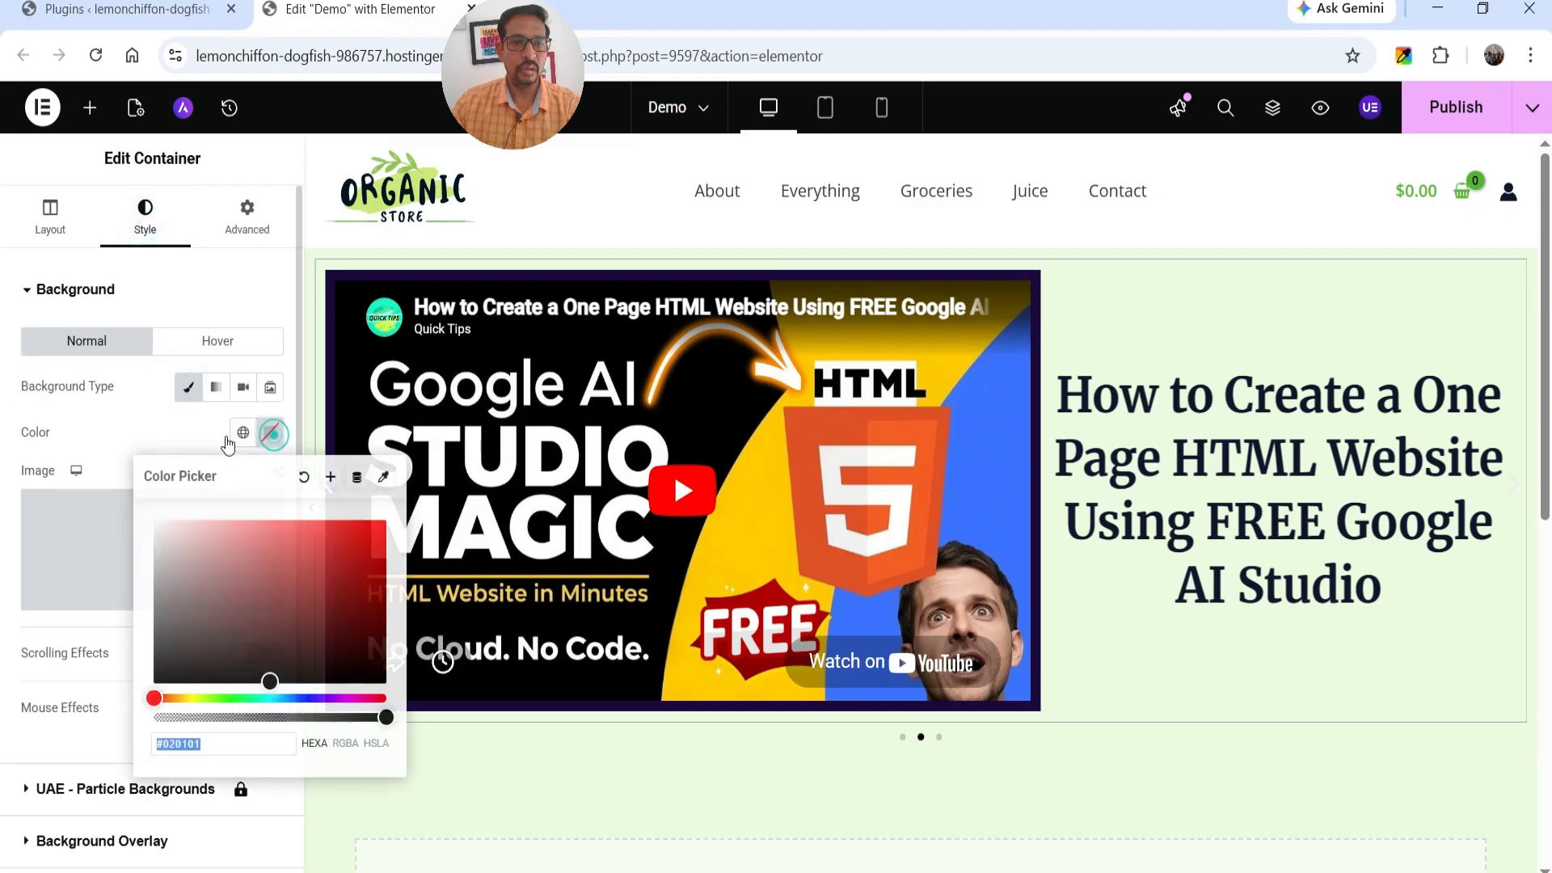
{"action": "left_click", "coordinate": [314, 699]}
{"action": "left_click", "coordinate": [308, 615]}
{"action": "left_click", "coordinate": [364, 640]}
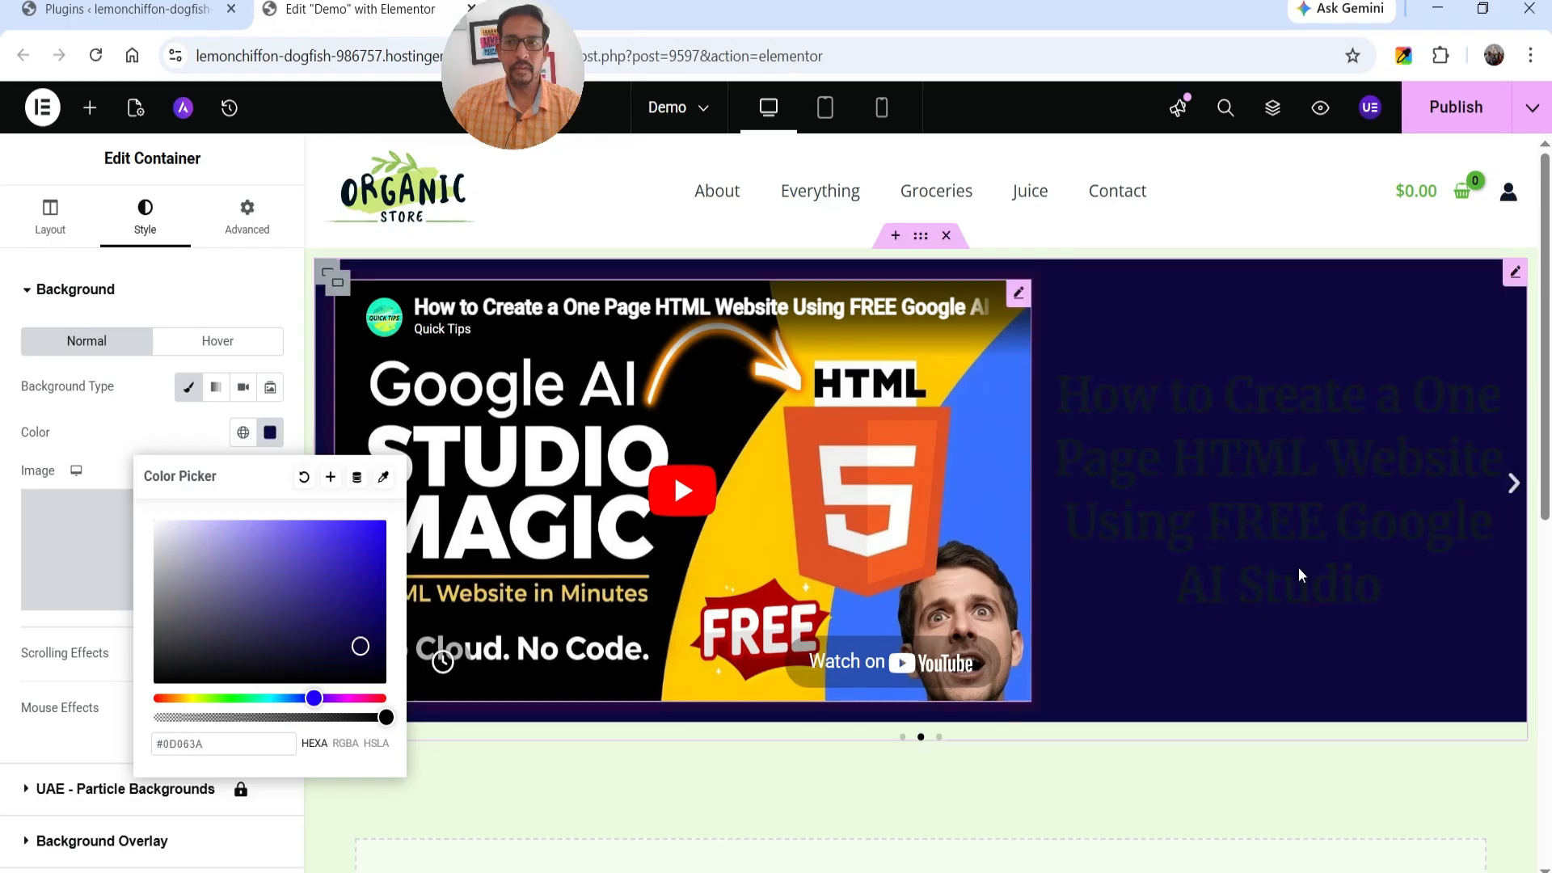
Set the text color of Slide #2's heading to the green global color.
{"action": "left_click", "coordinate": [1341, 517]}
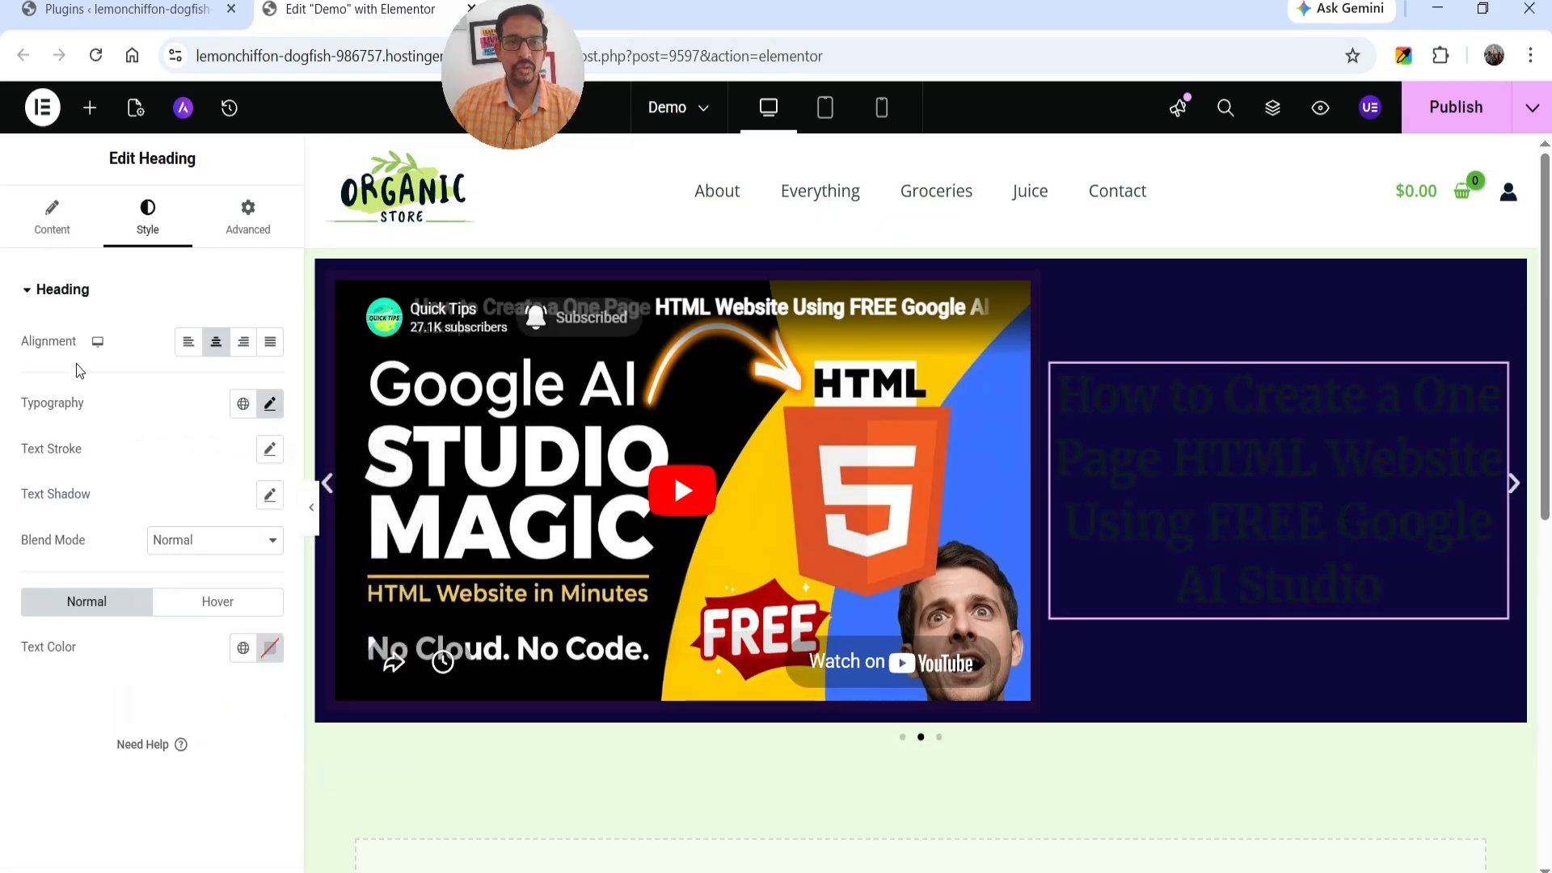
{"action": "left_click", "coordinate": [242, 647]}
{"action": "left_click", "coordinate": [91, 352]}
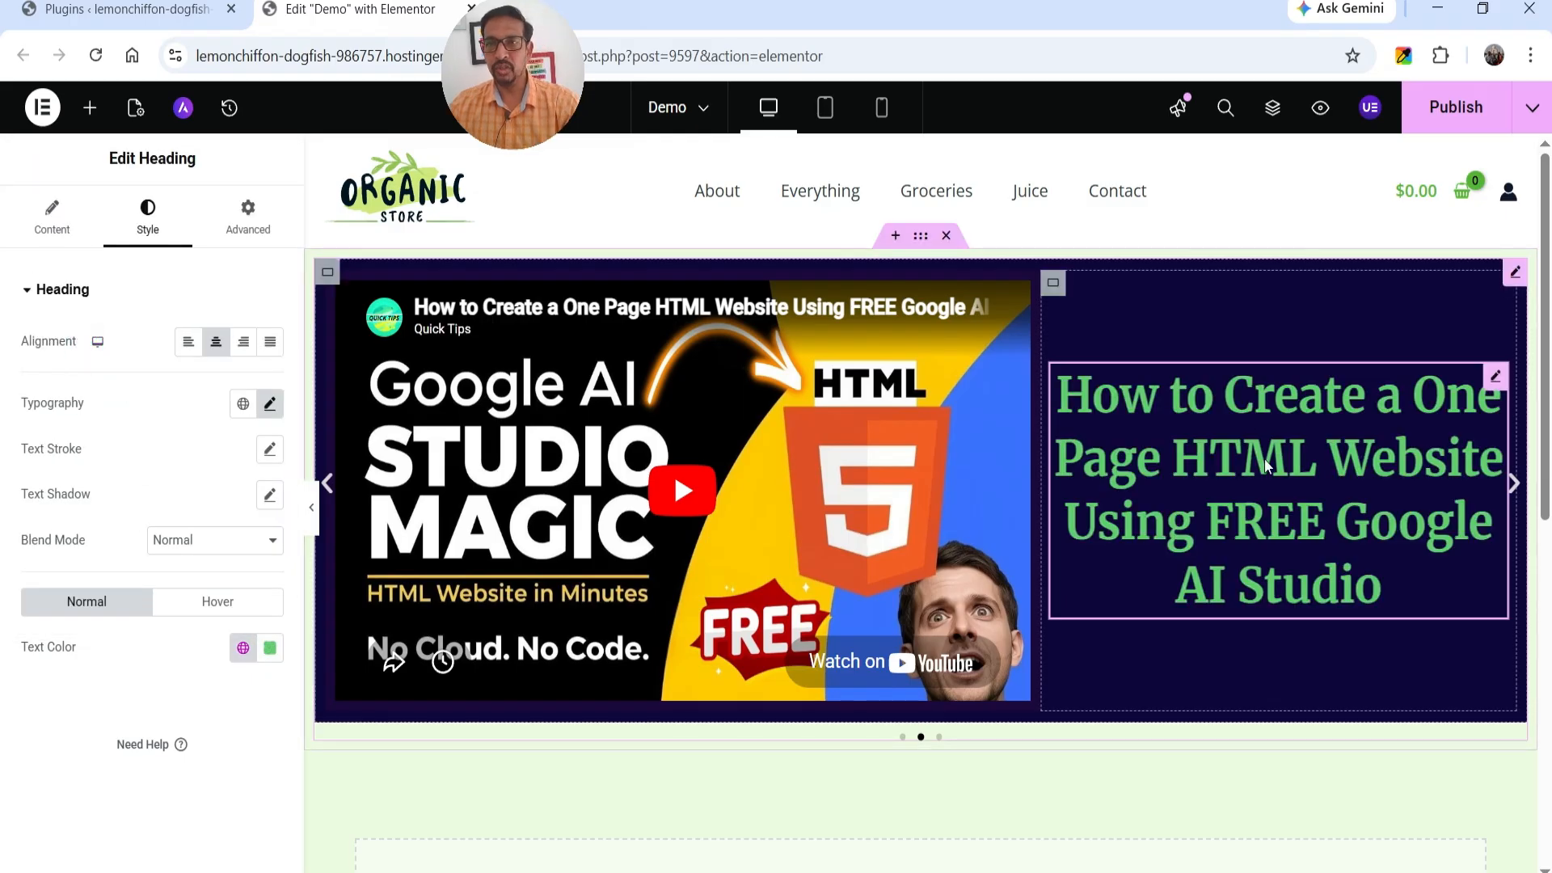
Show the page structure, select Slide #3 and give it a single full-width column container.
{"action": "left_click", "coordinate": [1270, 110]}
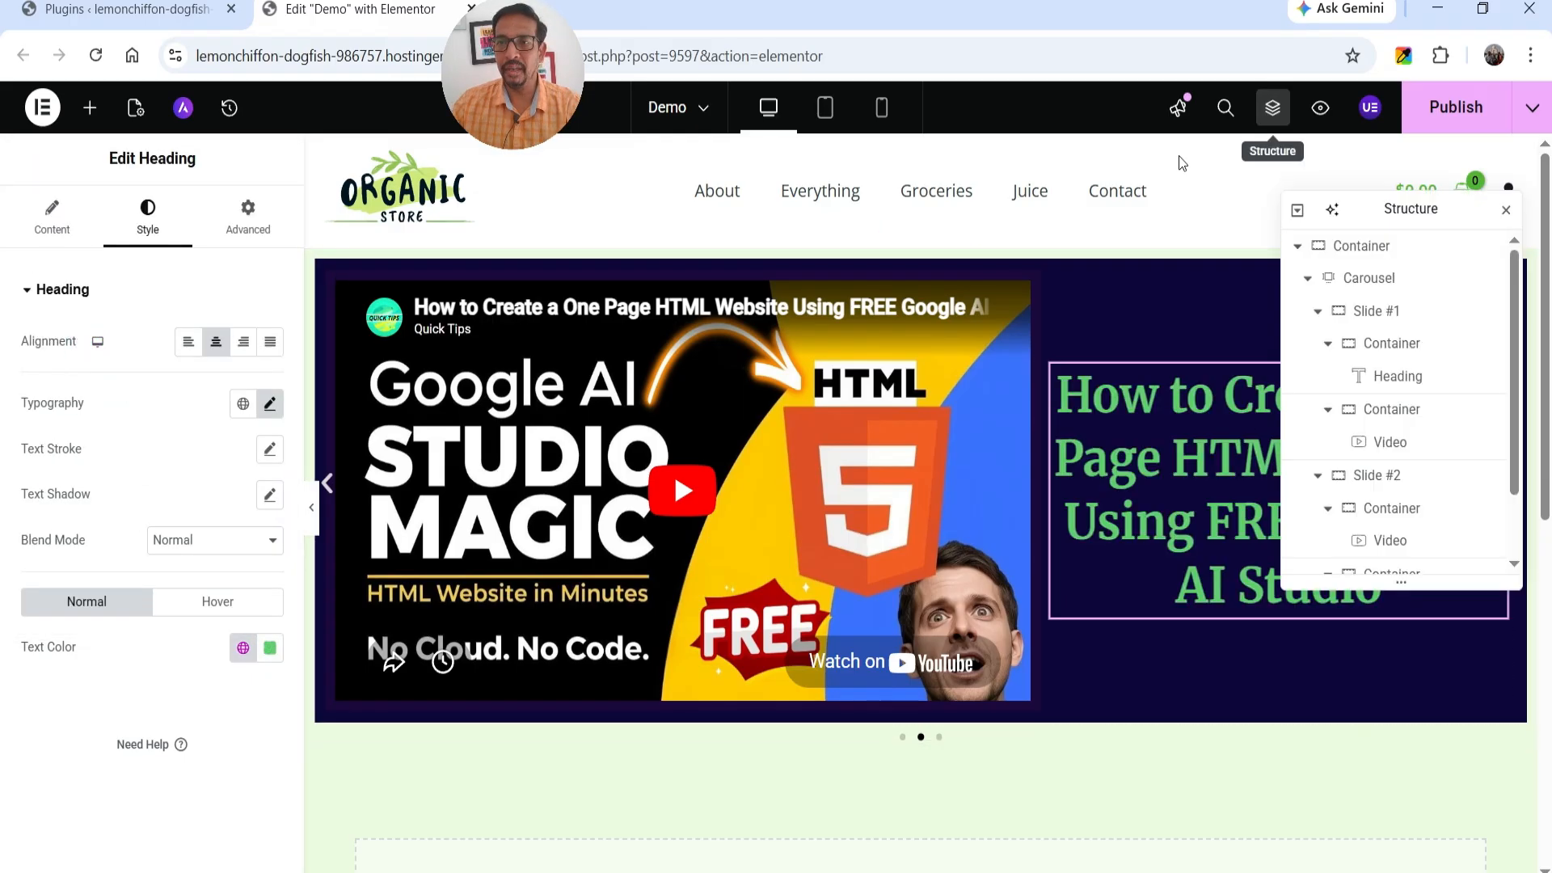
{"action": "left_click_drag", "start_coordinate": [1318, 312], "coordinate": [1372, 377]}
{"action": "left_click", "coordinate": [919, 361]}
{"action": "left_click", "coordinate": [920, 361]}
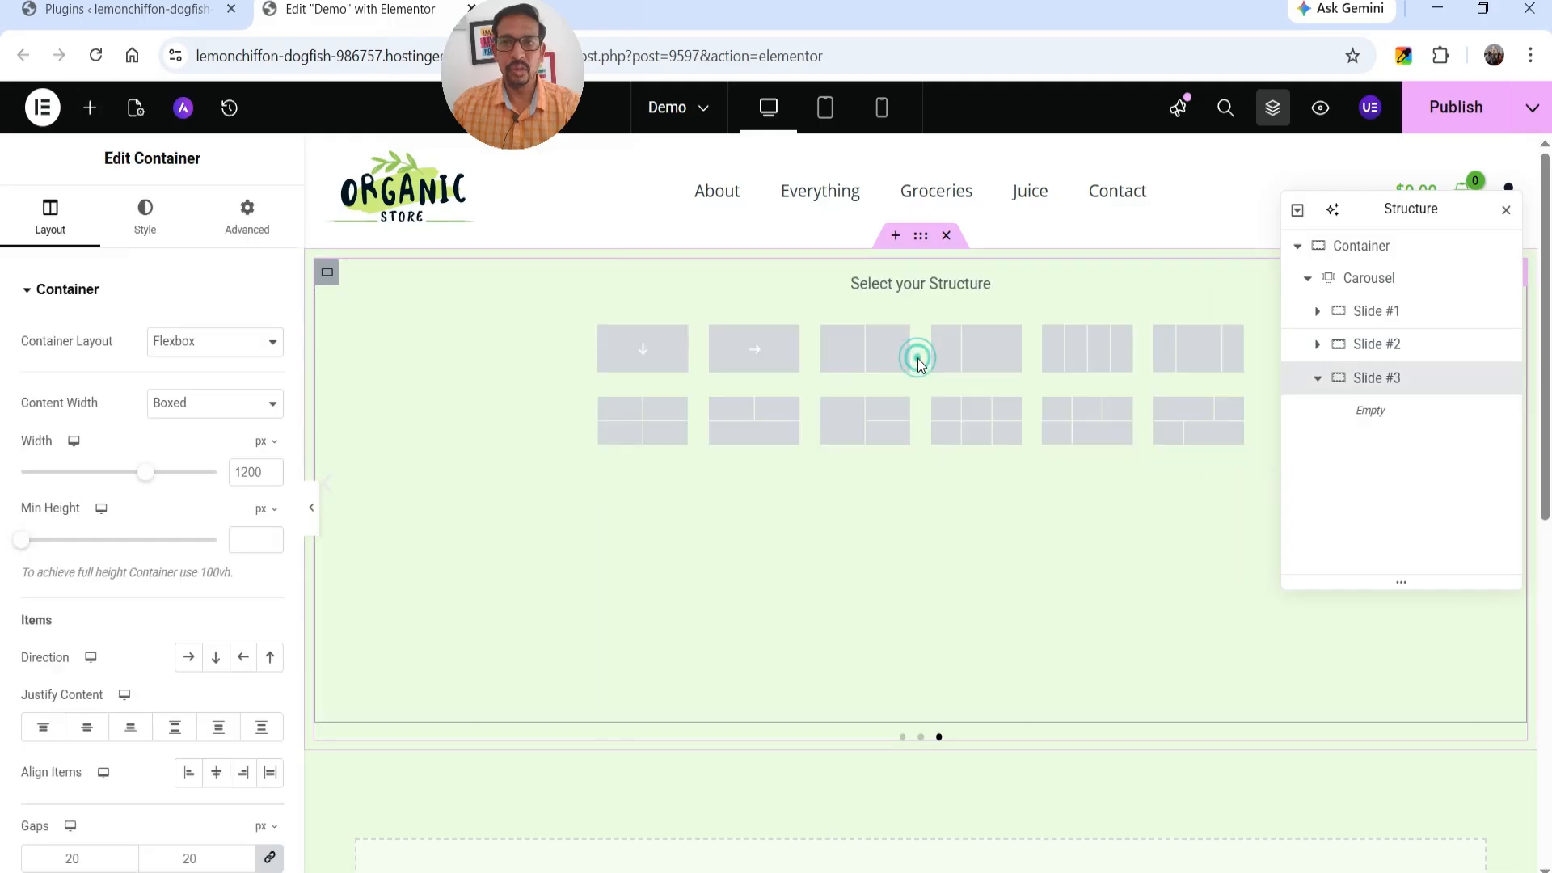
{"action": "left_click", "coordinate": [663, 368]}
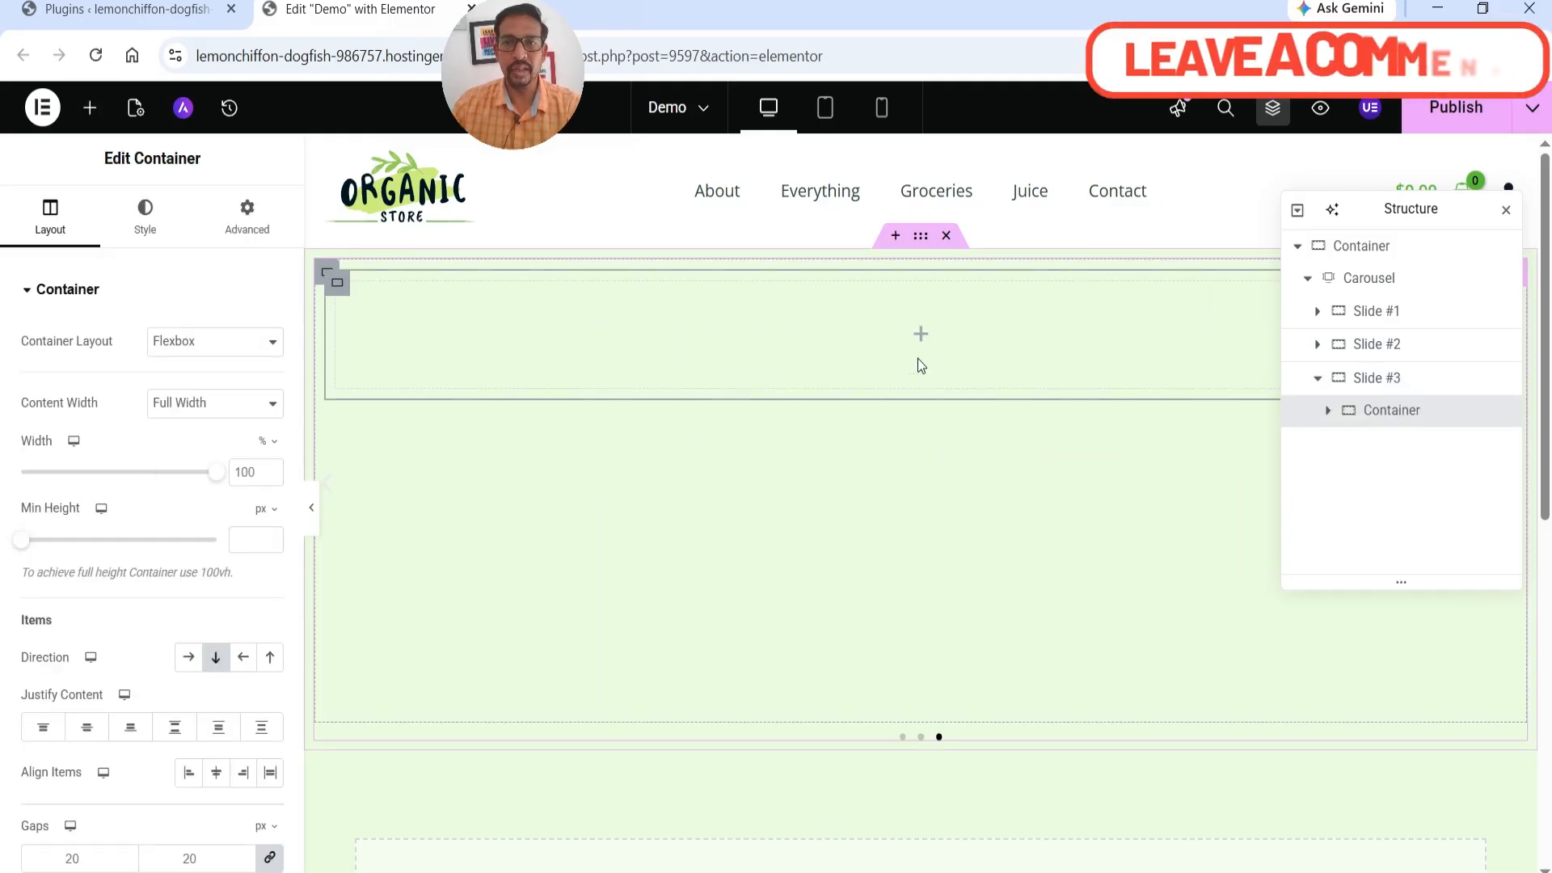
{"action": "left_click", "coordinate": [920, 334]}
{"action": "left_click_drag", "start_coordinate": [221, 659], "coordinate": [919, 380]}
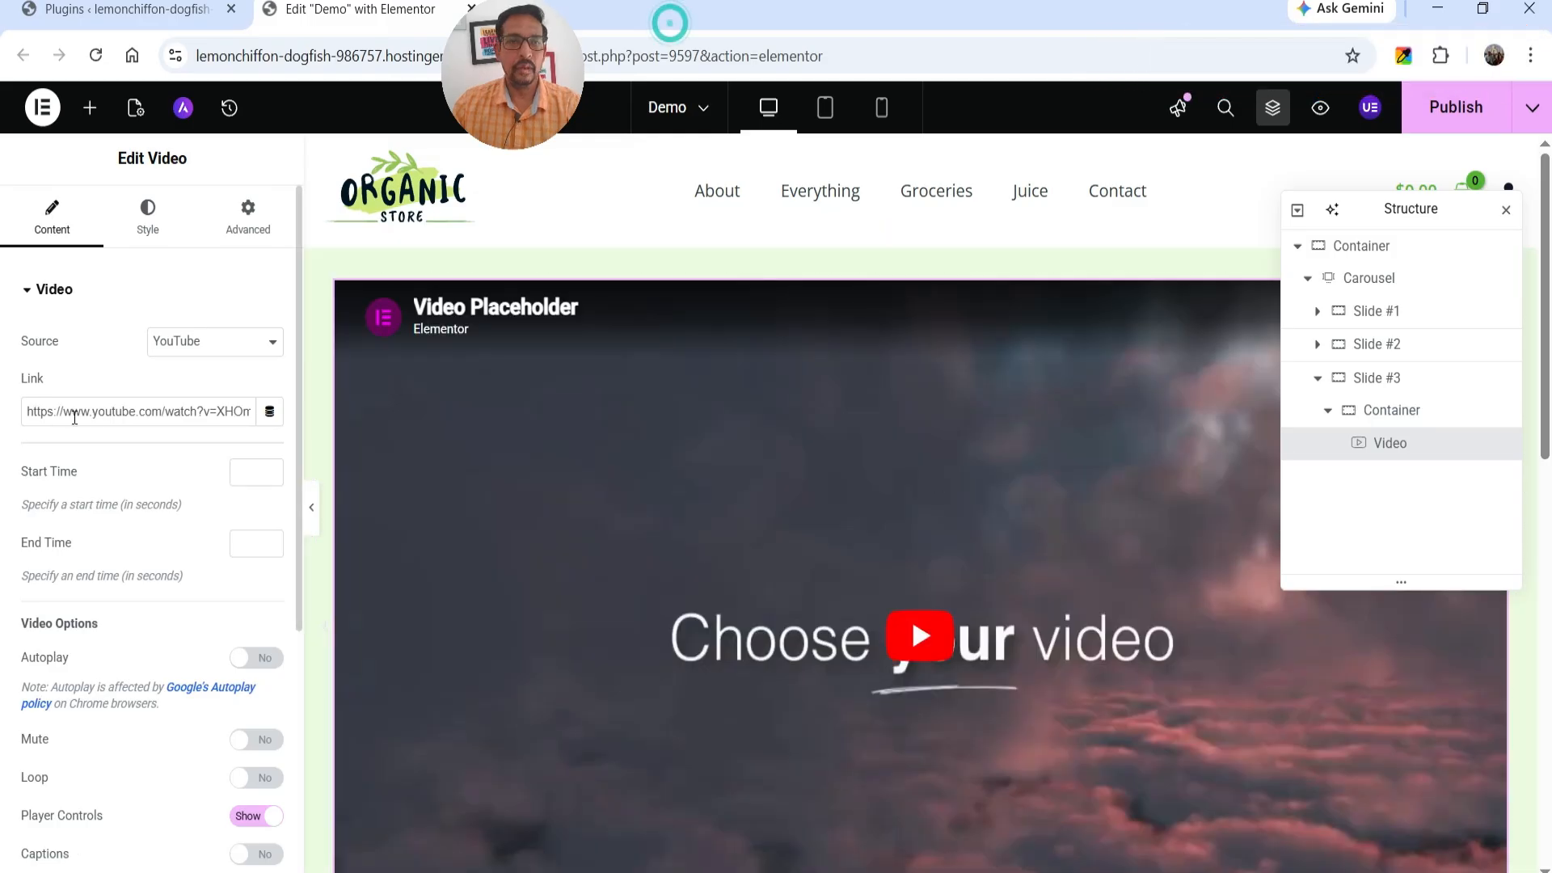
{"action": "triple_click", "coordinate": [117, 412]}
{"action": "type", "text": "https://youtu.be/r7Ox4voyTKE"}
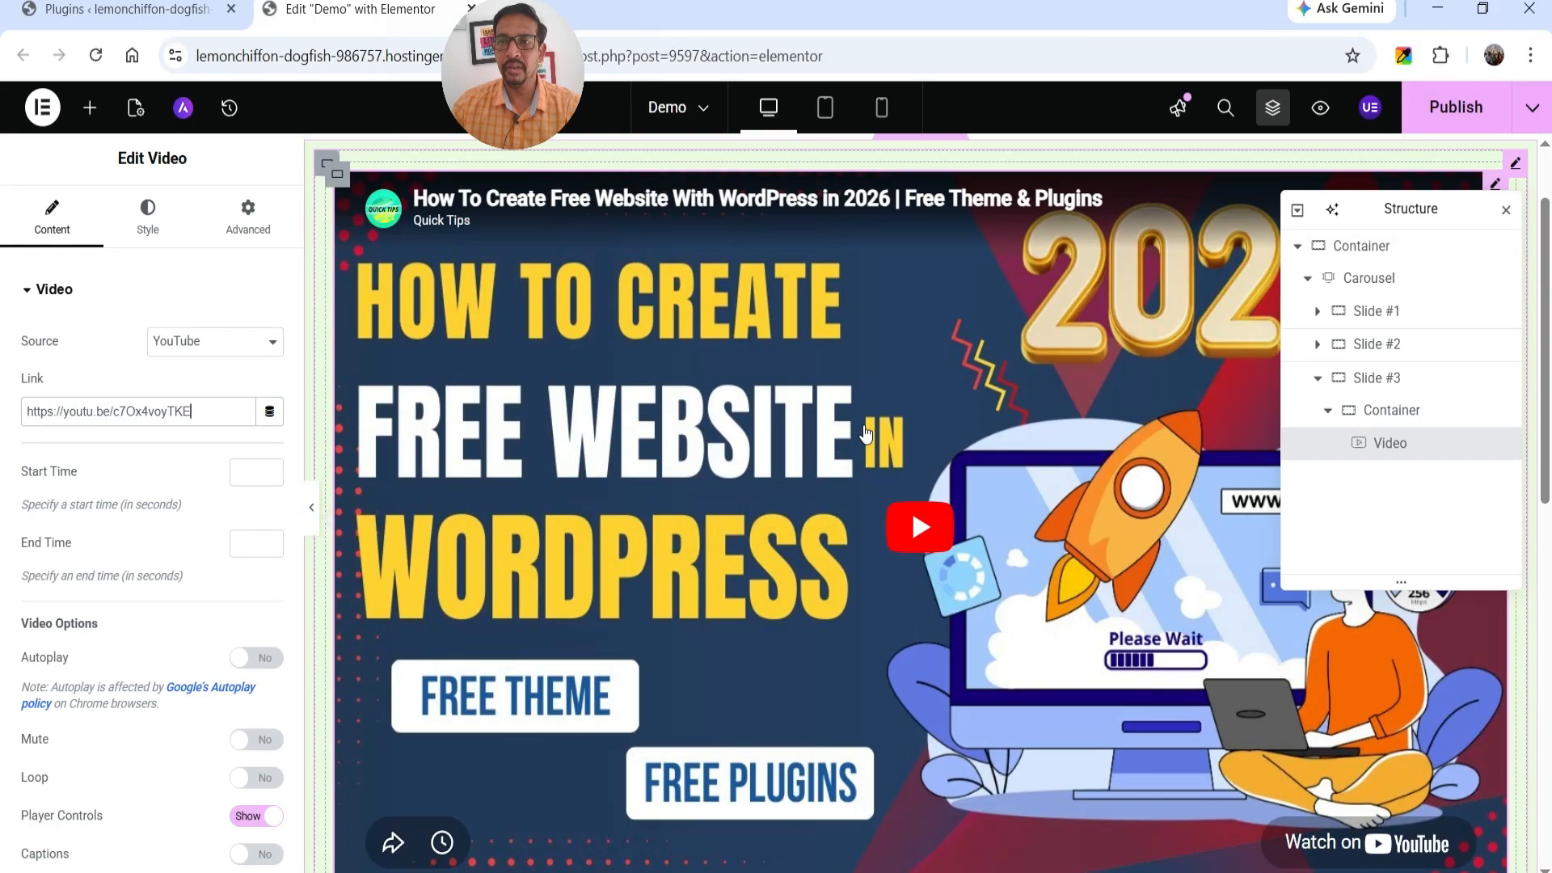
Publish the Demo page and look through its three carousel slides on the live page.
{"action": "left_click", "coordinate": [1317, 378]}
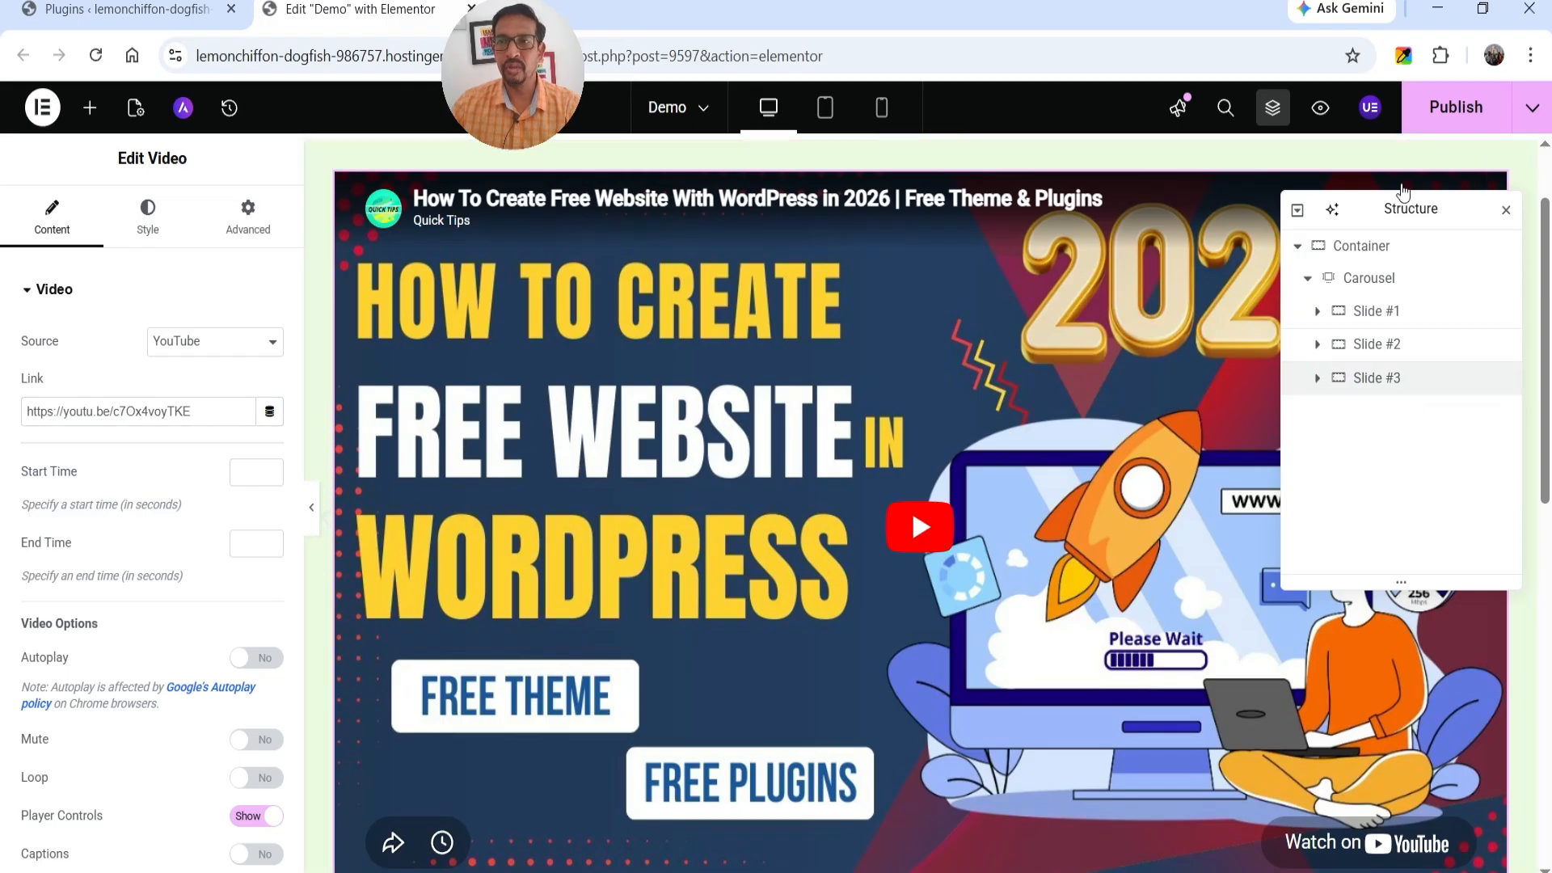
{"action": "left_click", "coordinate": [1442, 122]}
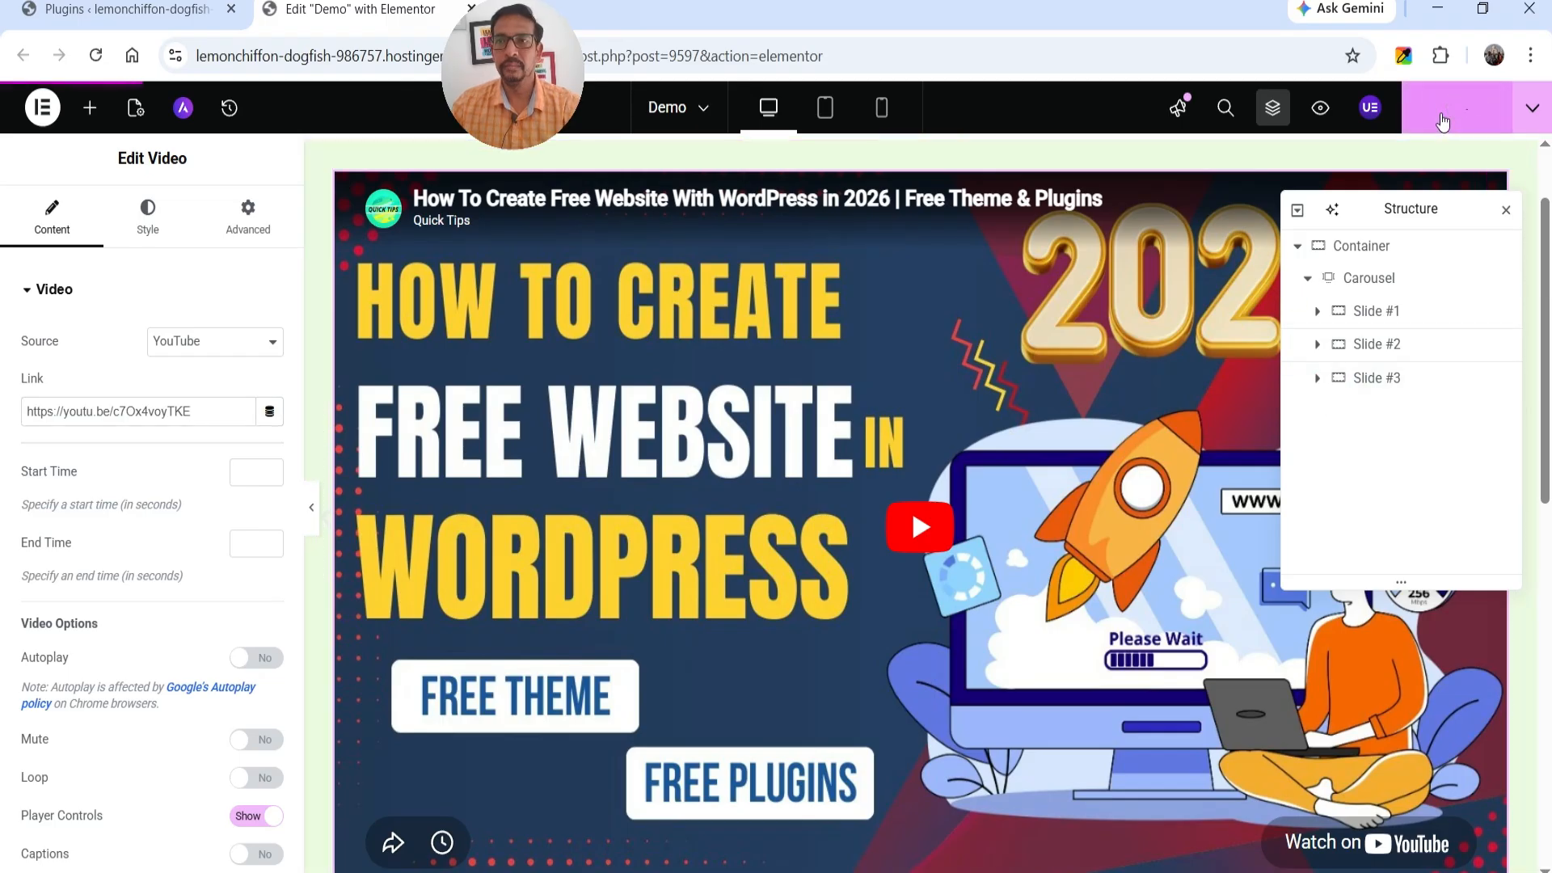
{"action": "left_click", "coordinate": [1529, 113]}
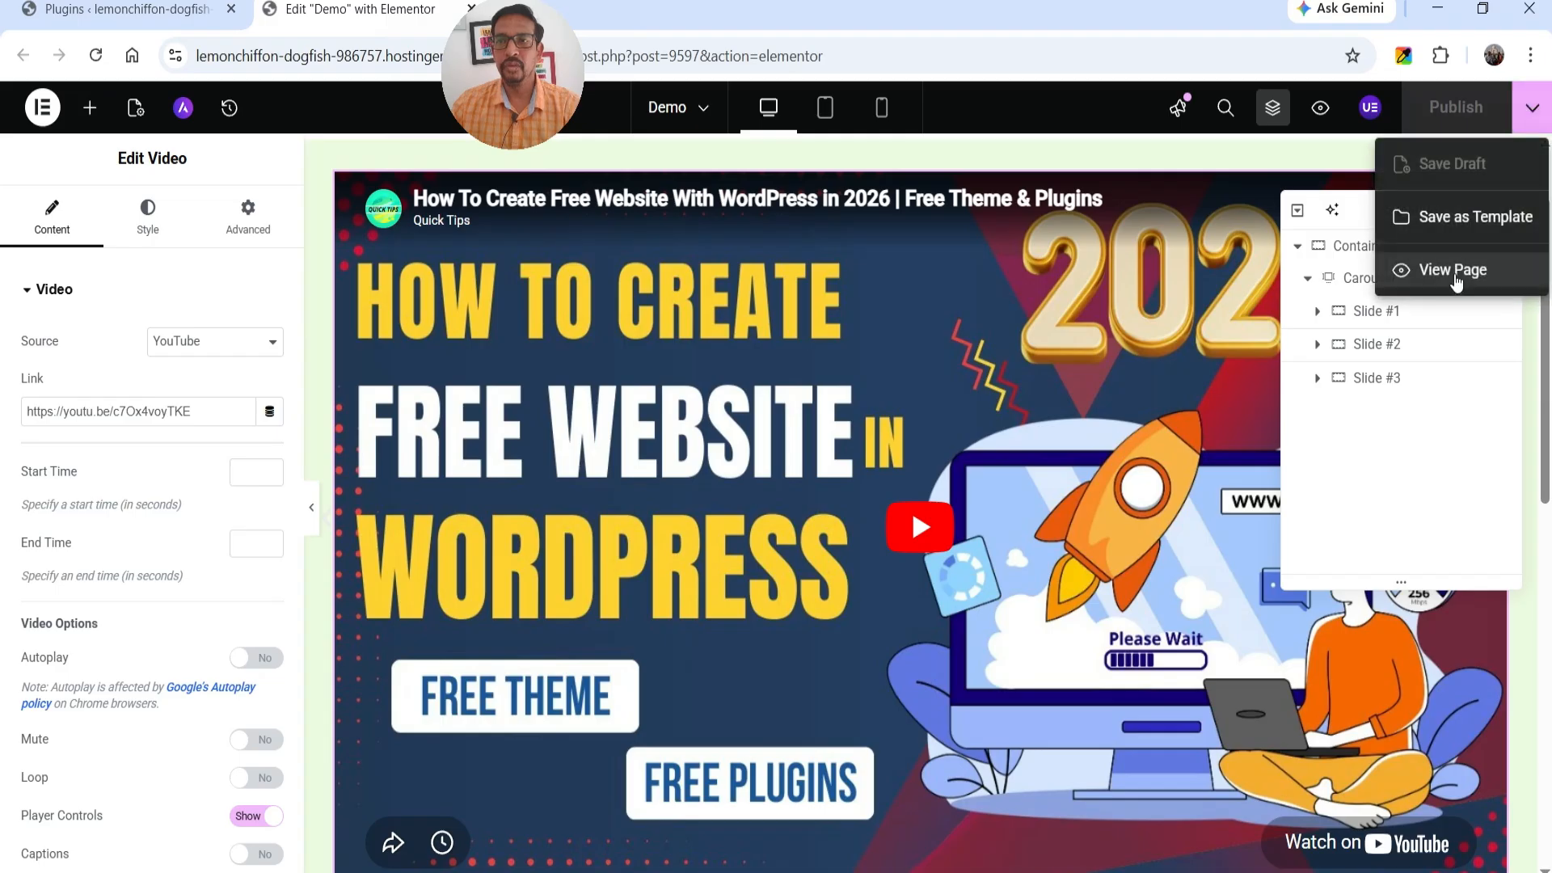
{"action": "left_click", "coordinate": [1455, 272]}
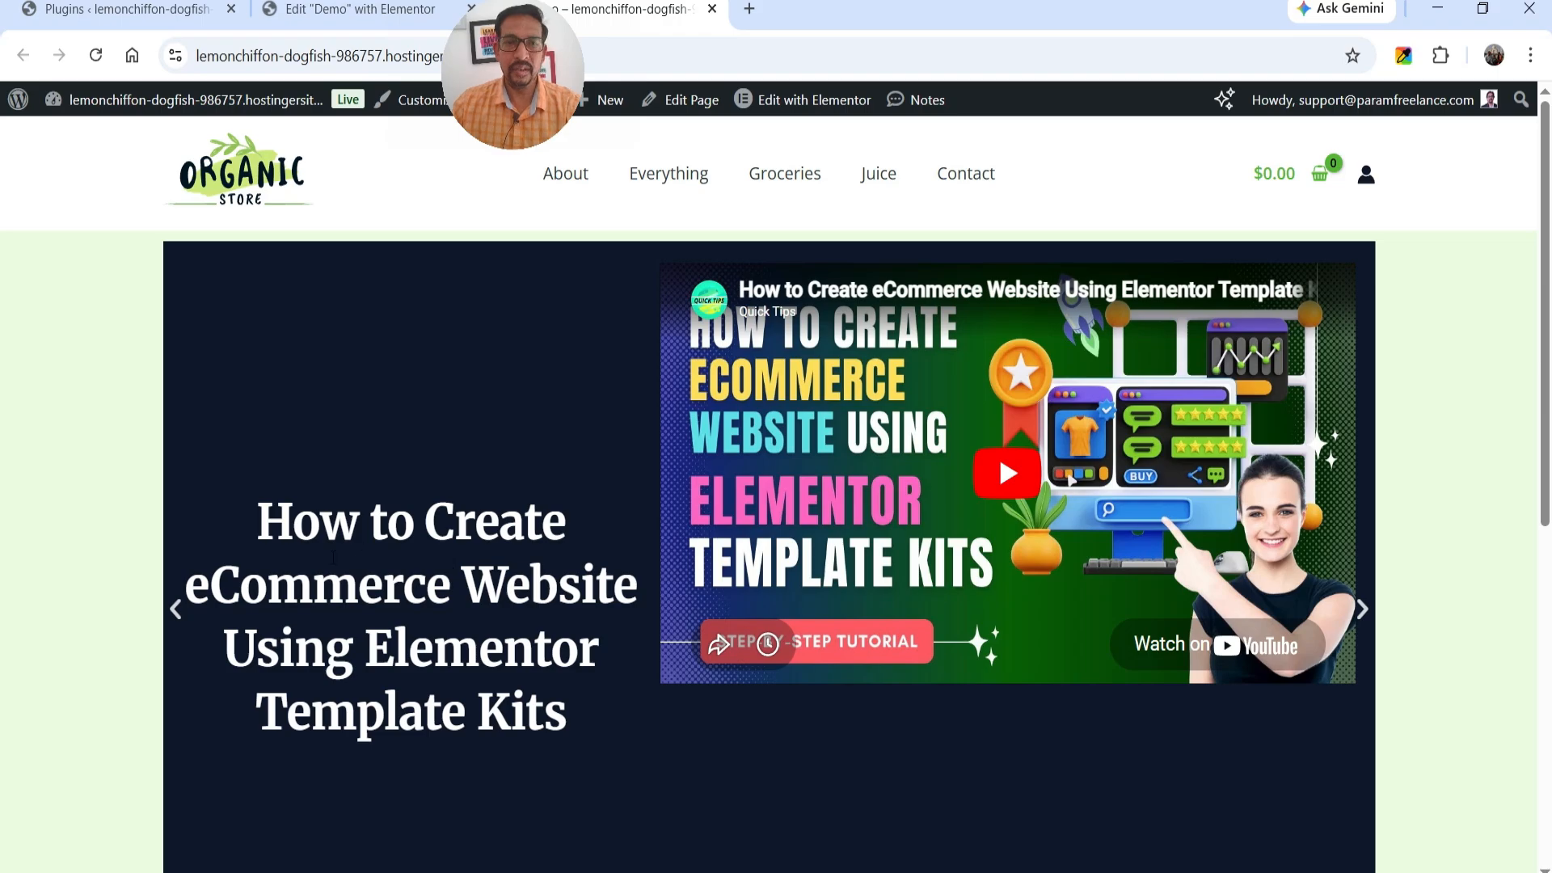
{"action": "left_click", "coordinate": [1362, 610]}
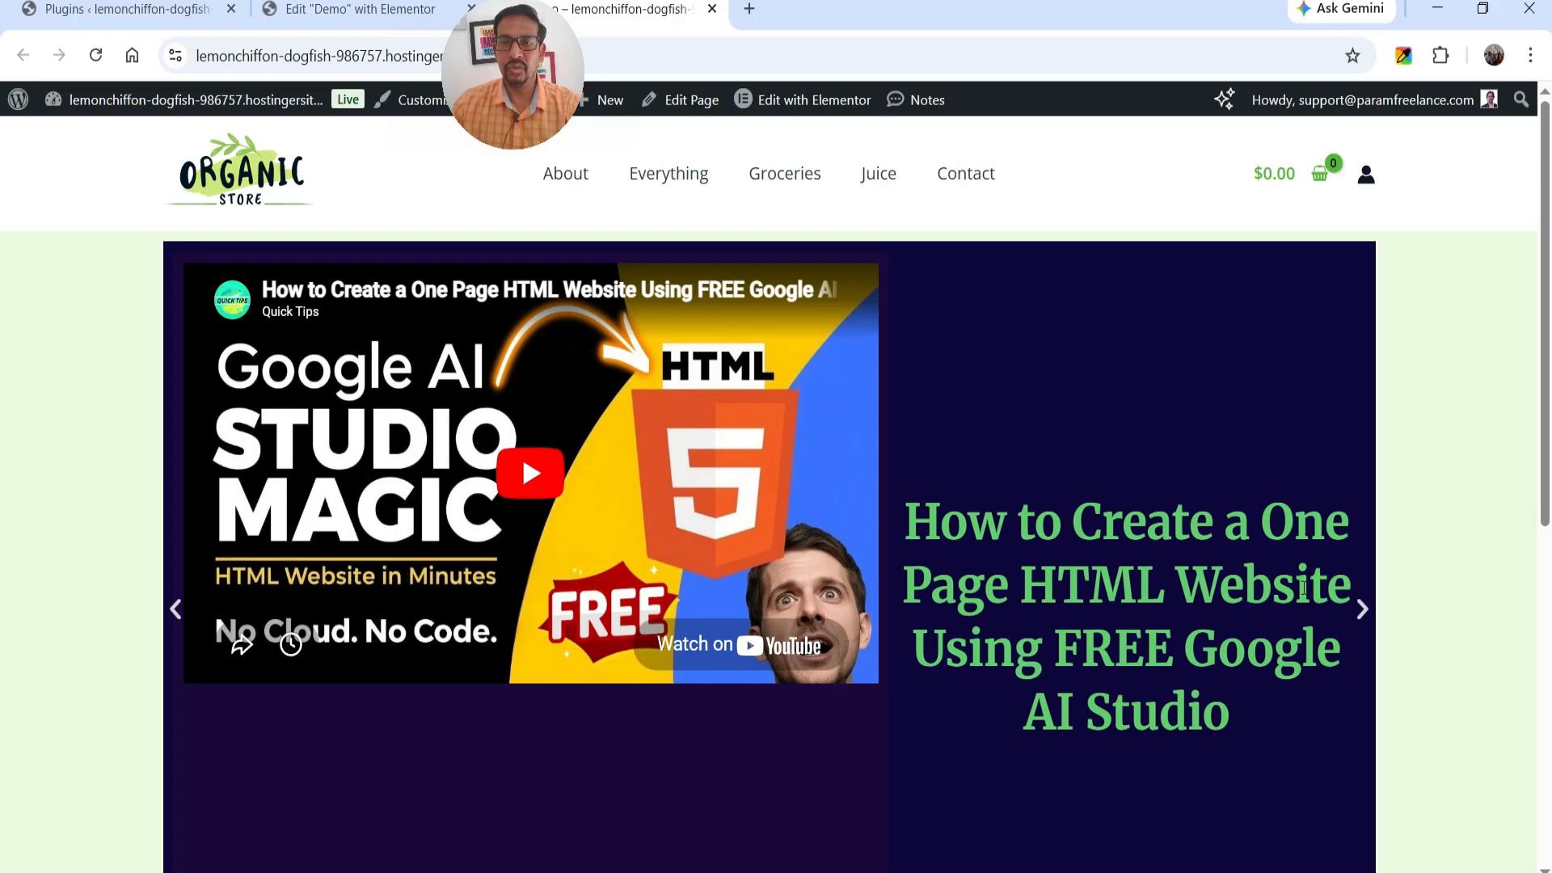
{"action": "left_click", "coordinate": [1363, 612]}
{"action": "scroll", "coordinate": [1390, 481], "scroll_direction": "down", "scroll_amount": 3}
{"action": "scroll", "coordinate": [1378, 485], "scroll_direction": "up", "scroll_amount": 3}
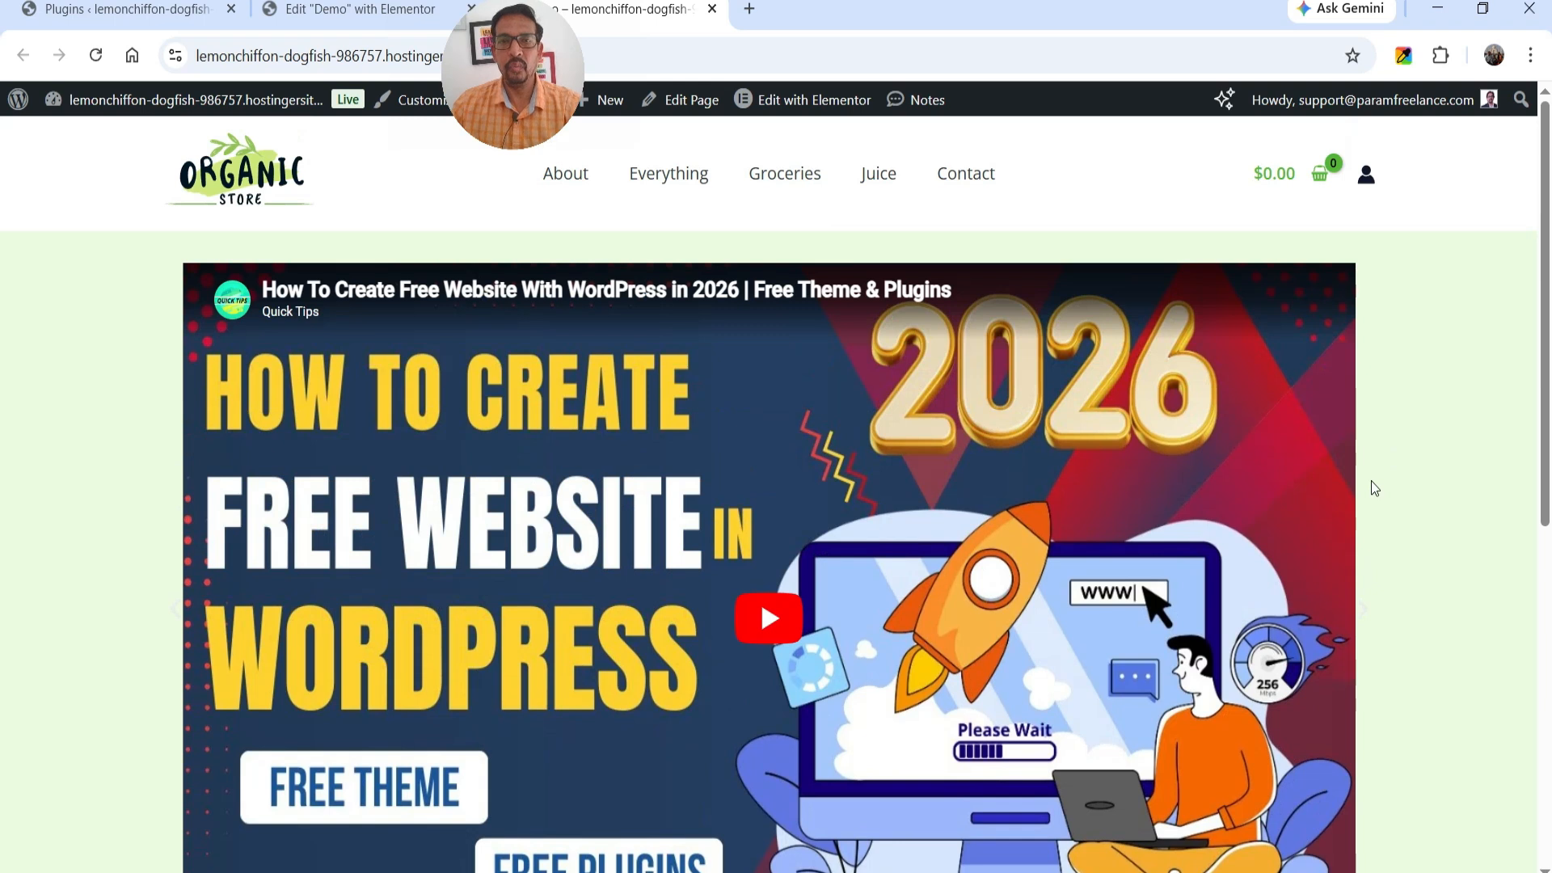
Back in the Elementor editor, set the carousel's outer container to Full Width content with margin and padding of 0.
{"action": "left_click", "coordinate": [323, 10]}
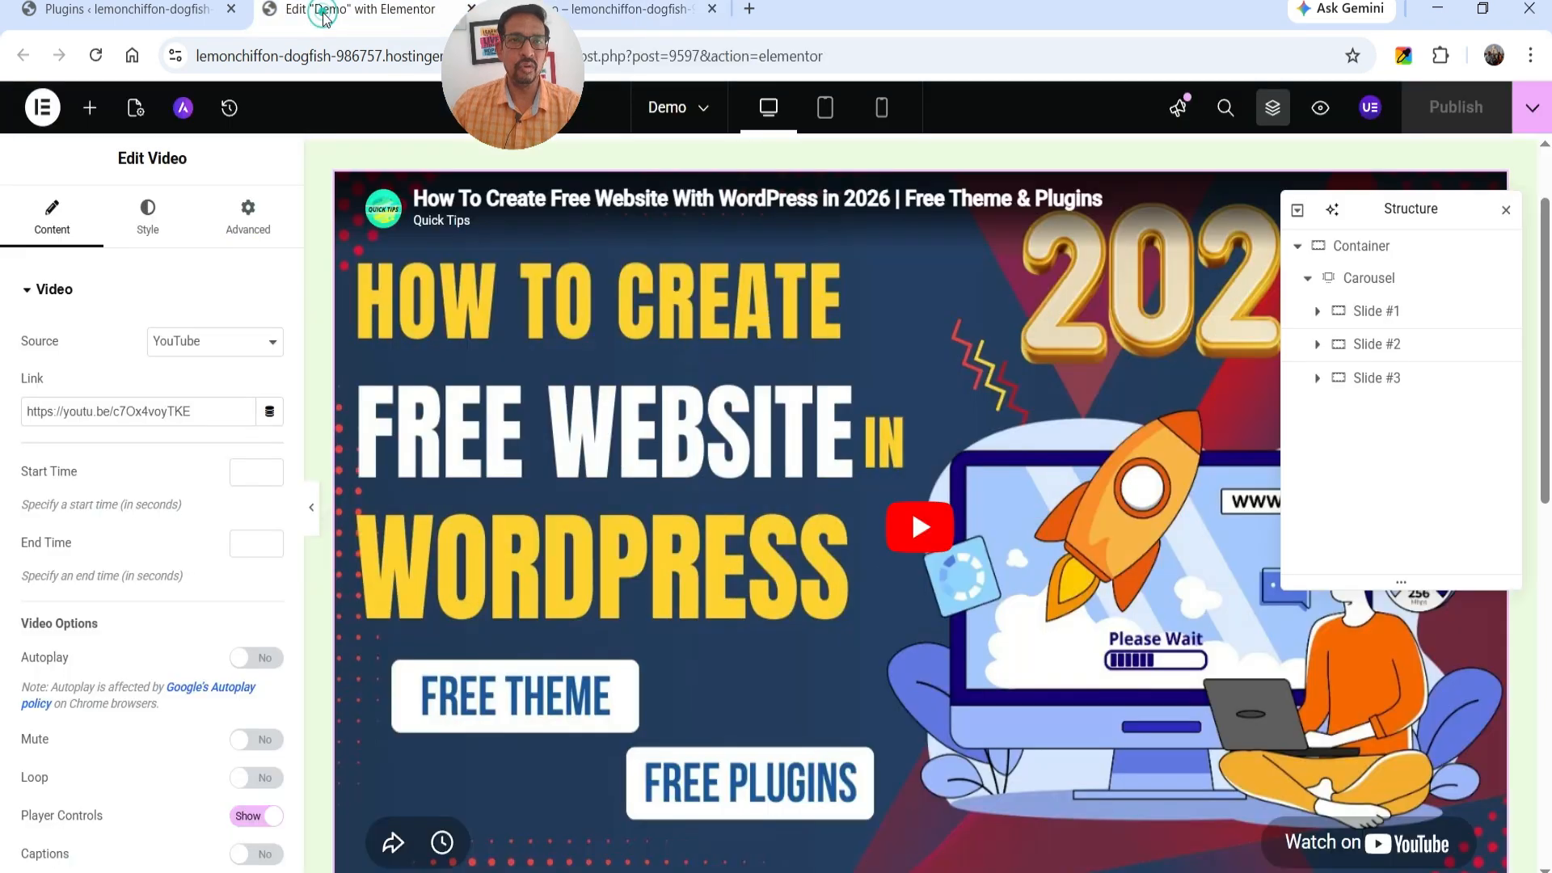
{"action": "left_click", "coordinate": [1366, 285]}
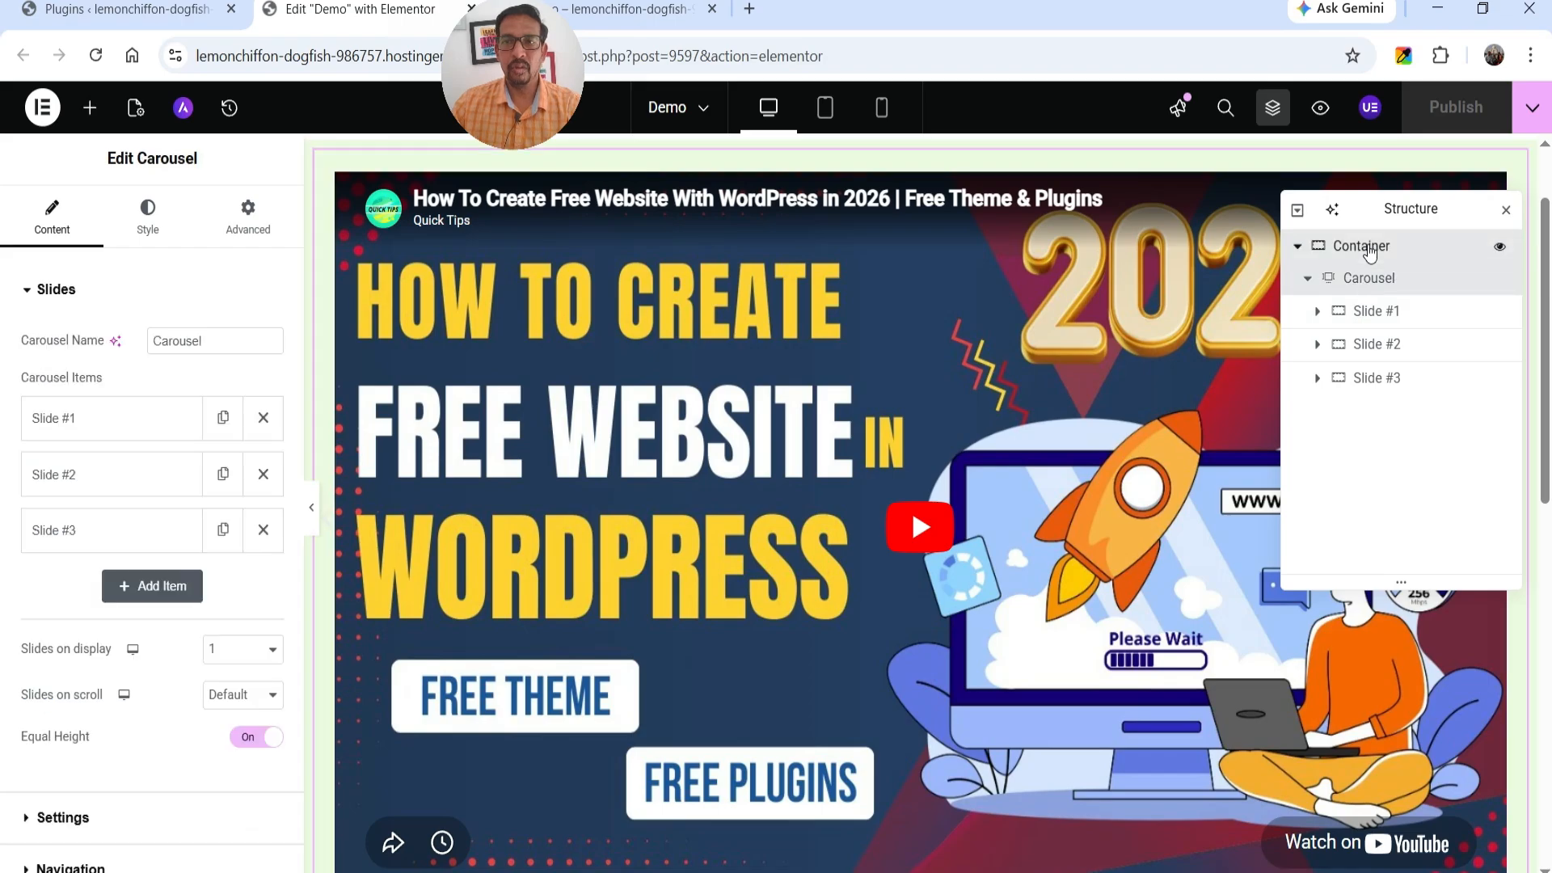
{"action": "left_click", "coordinate": [1365, 247]}
{"action": "left_click", "coordinate": [196, 414]}
{"action": "left_click", "coordinate": [174, 449]}
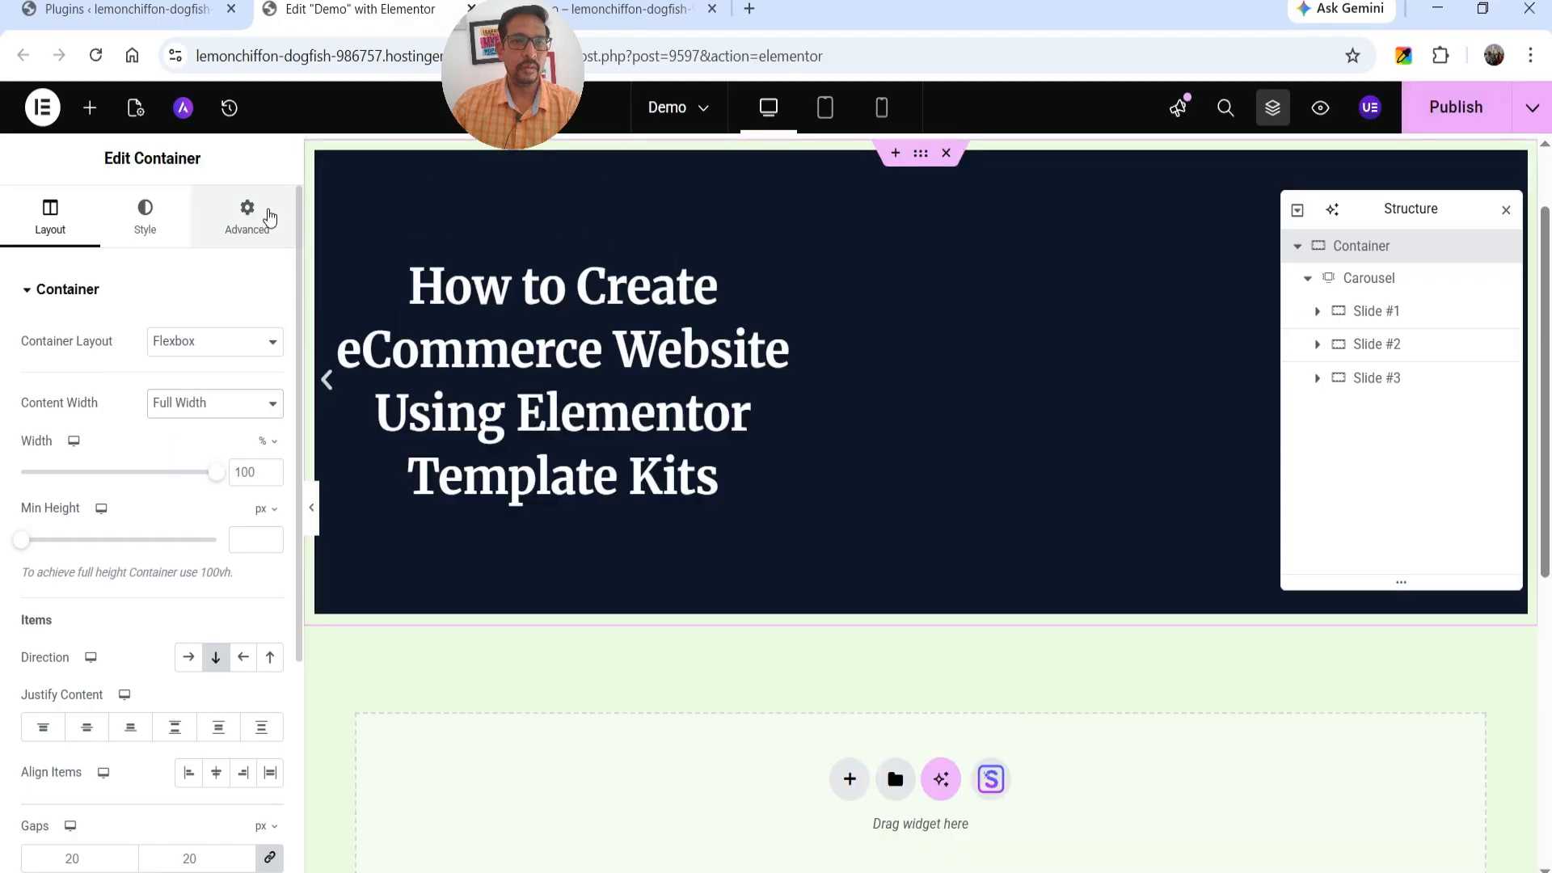
{"action": "left_click", "coordinate": [269, 217]}
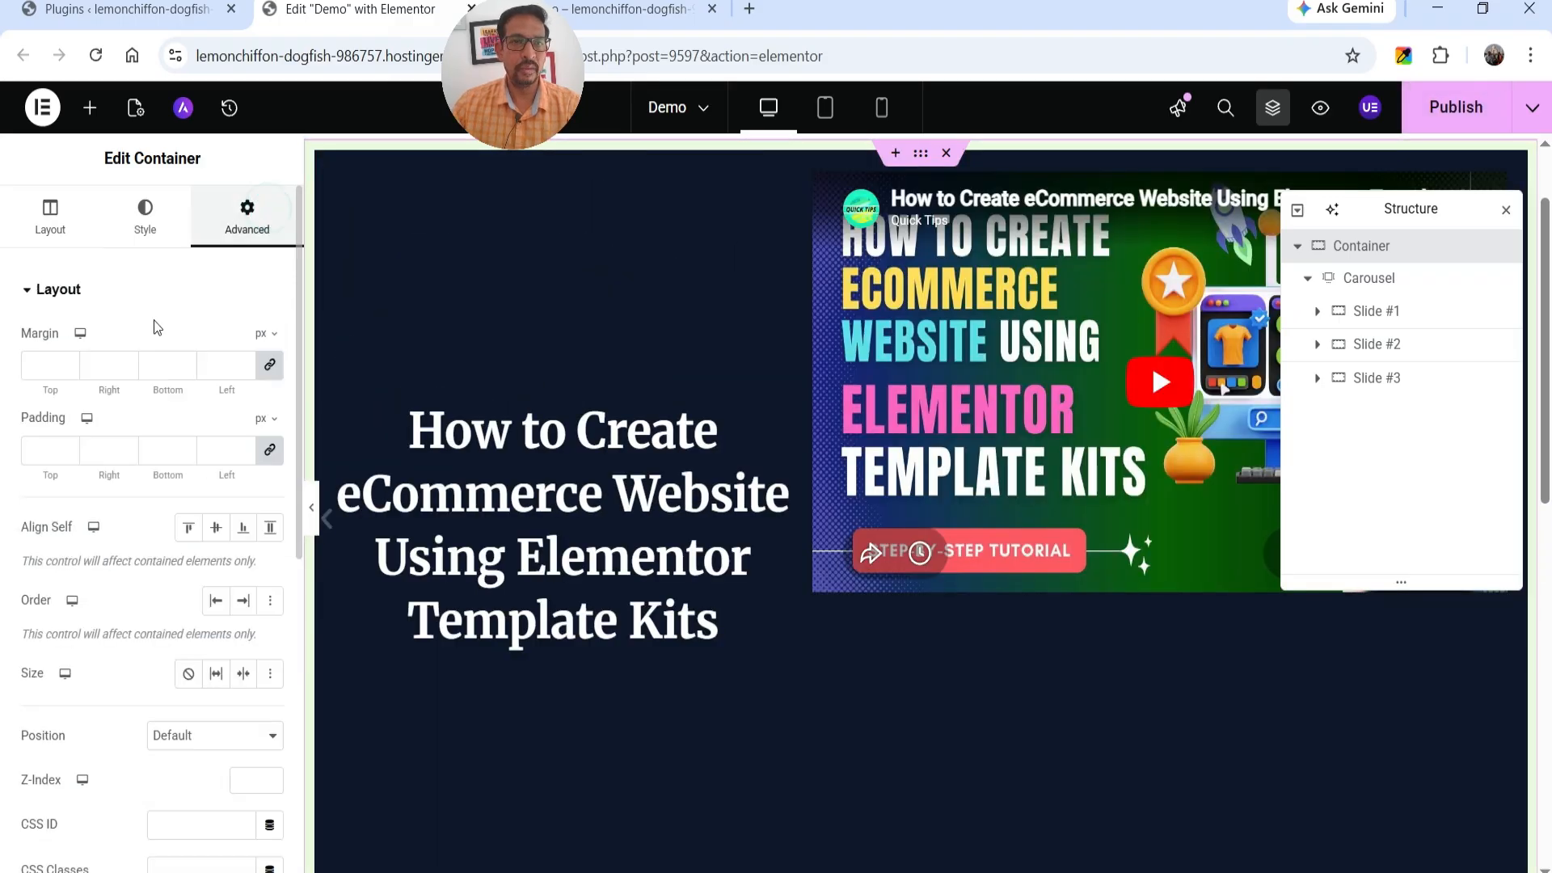
{"action": "left_click", "coordinate": [269, 451]}
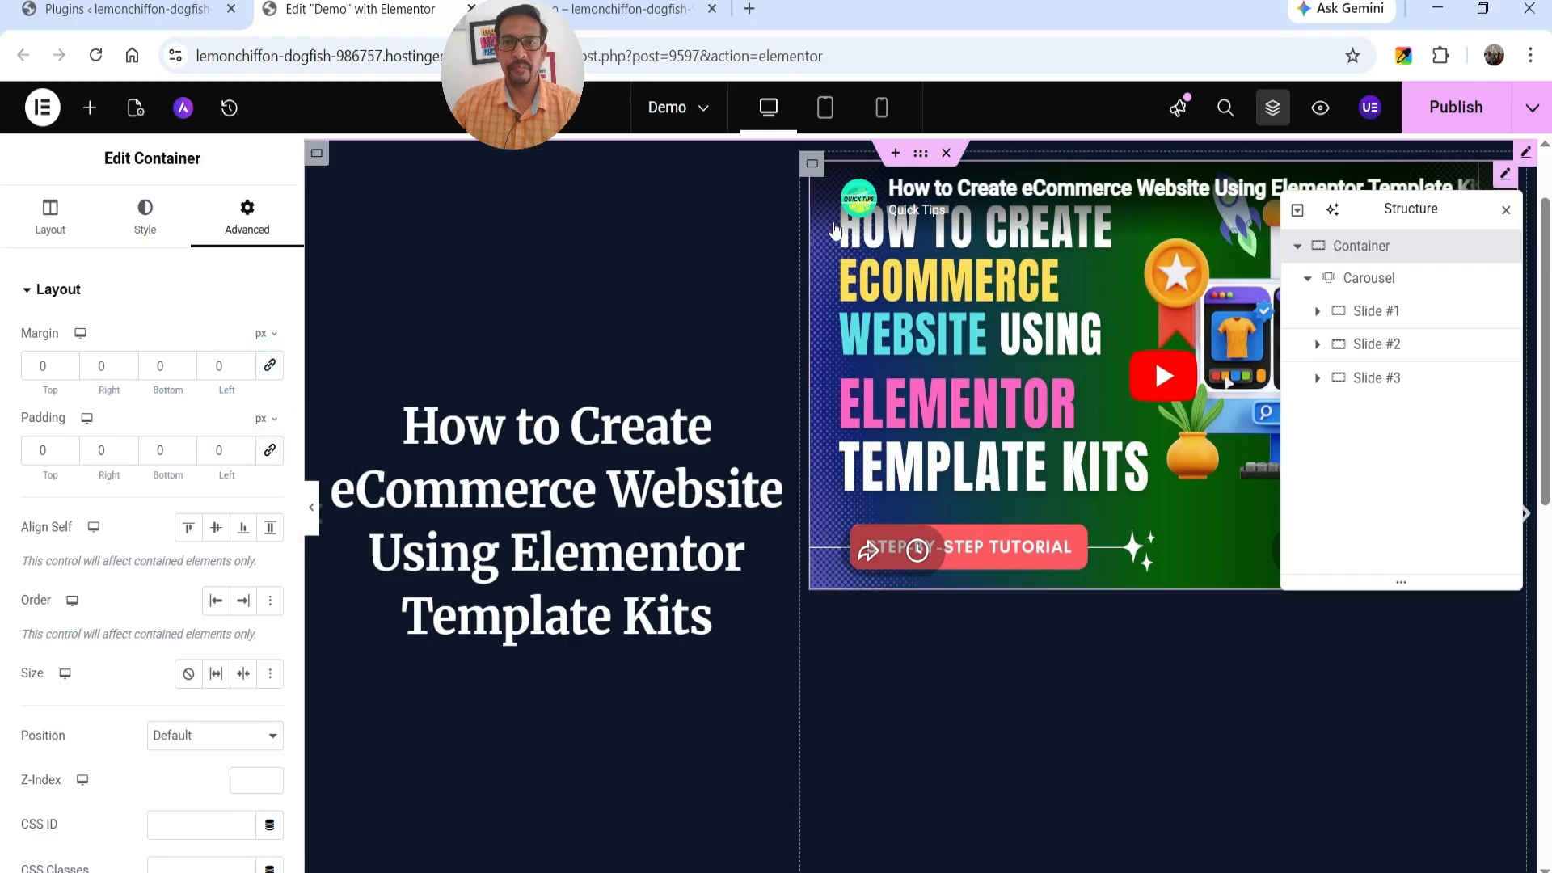
Set Justify Content to Center for the 60% video columns of Slide #1 and Slide #2.
{"action": "left_click", "coordinate": [812, 163]}
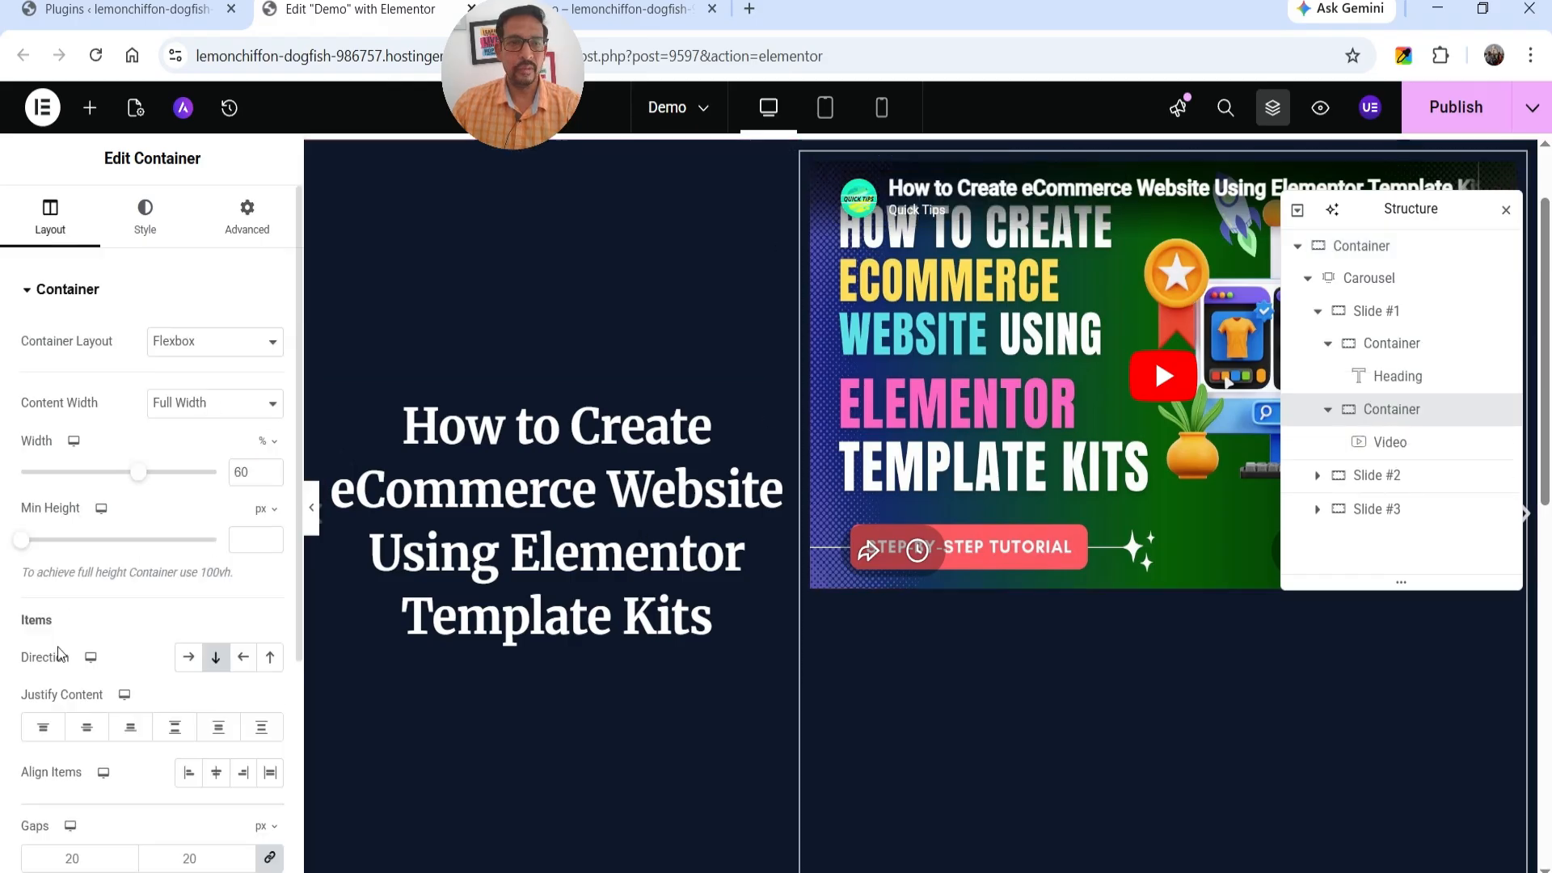
{"action": "left_click", "coordinate": [87, 727]}
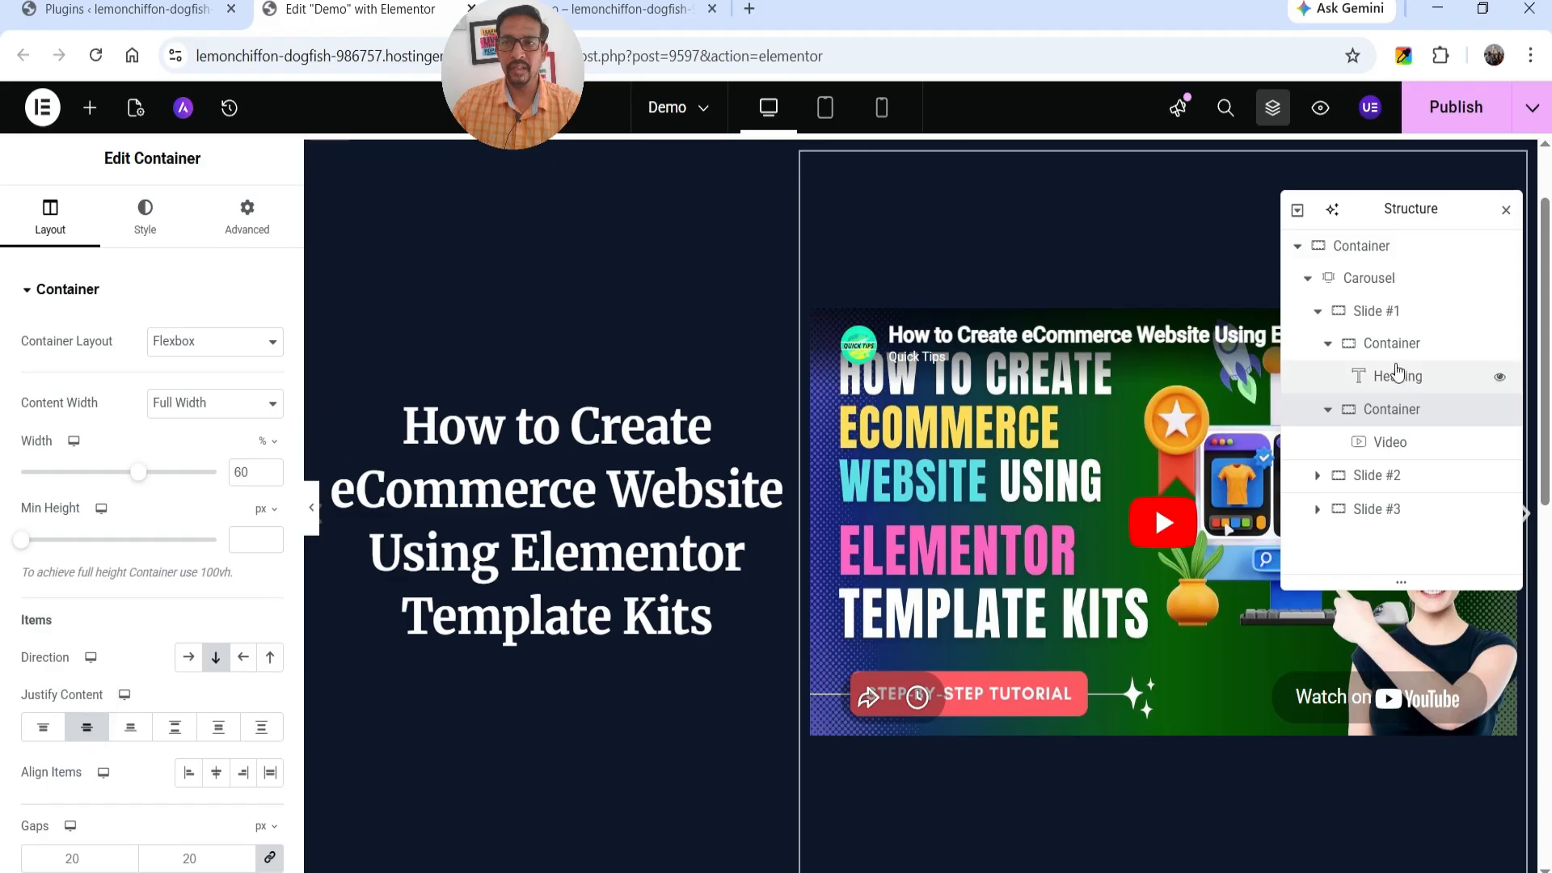
{"action": "left_click", "coordinate": [1382, 476]}
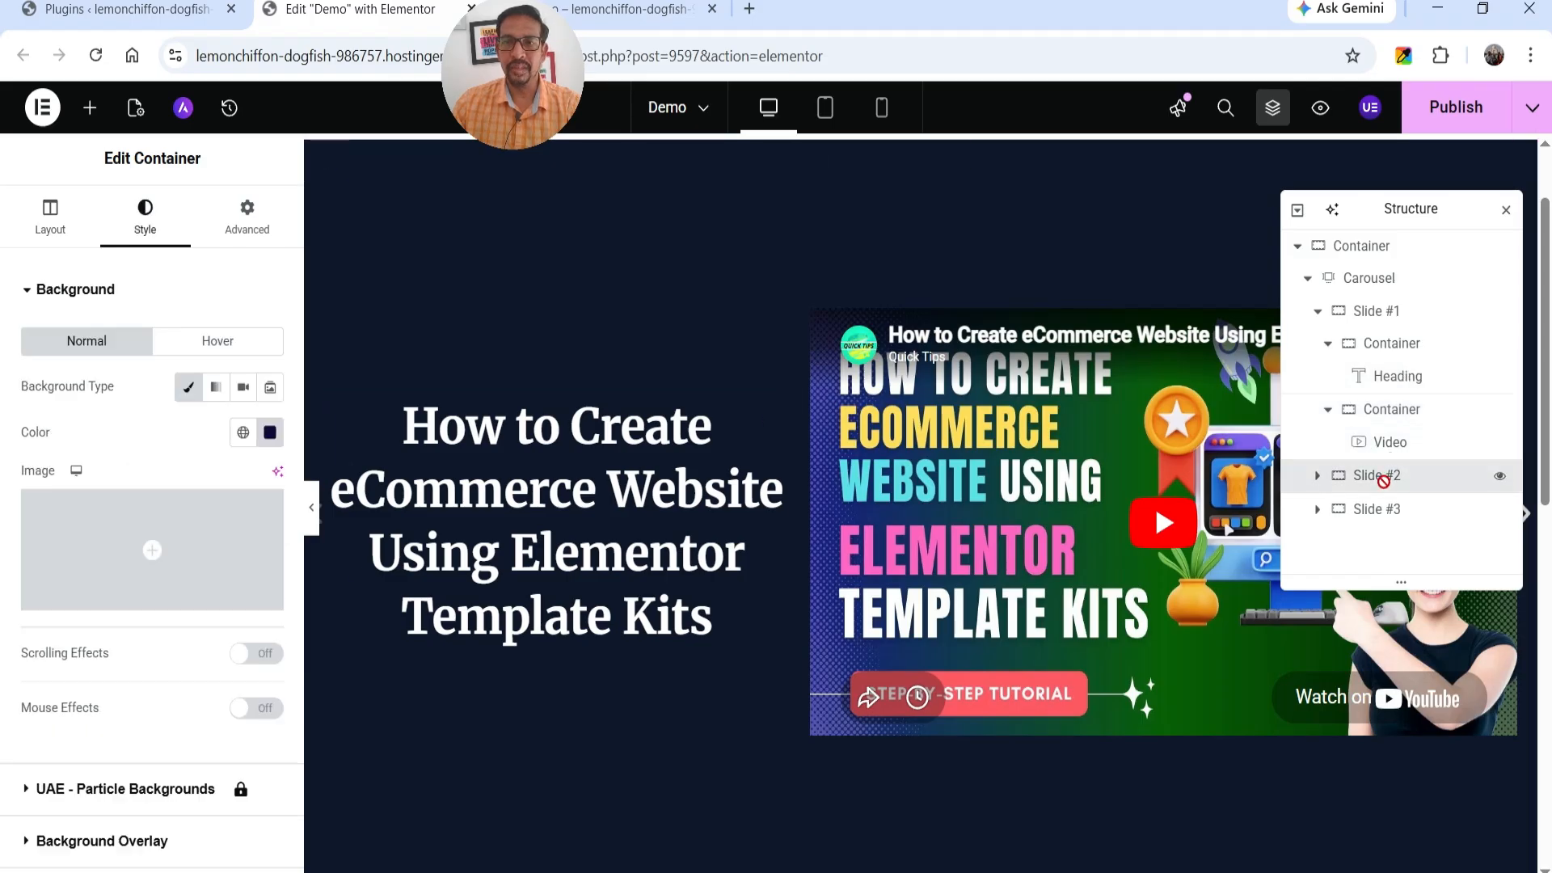
{"action": "left_click", "coordinate": [328, 165]}
{"action": "left_click", "coordinate": [68, 224]}
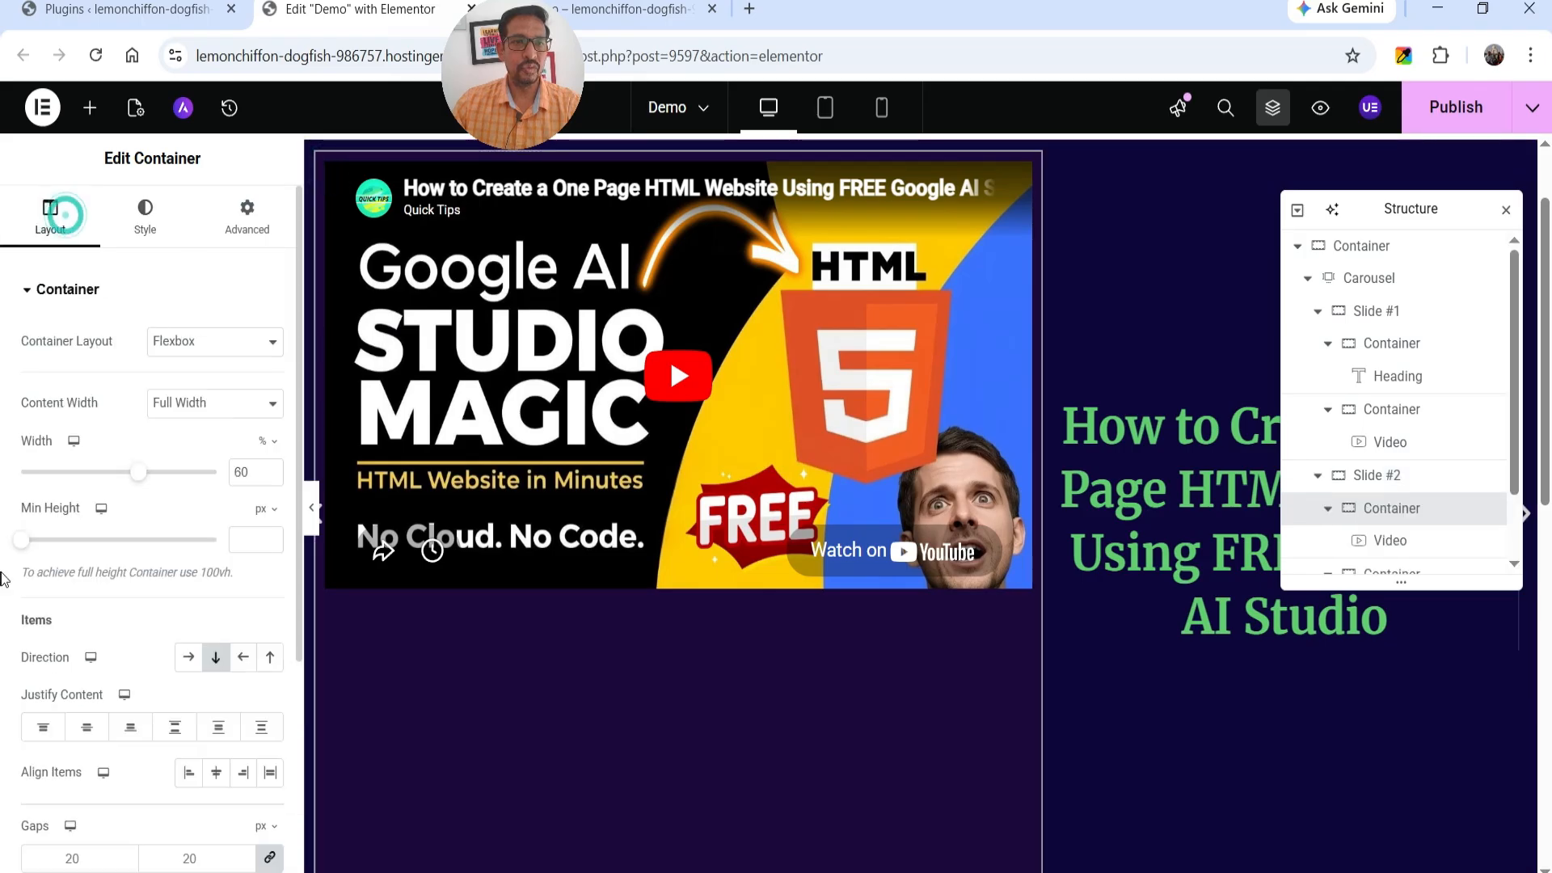
{"action": "left_click", "coordinate": [87, 728]}
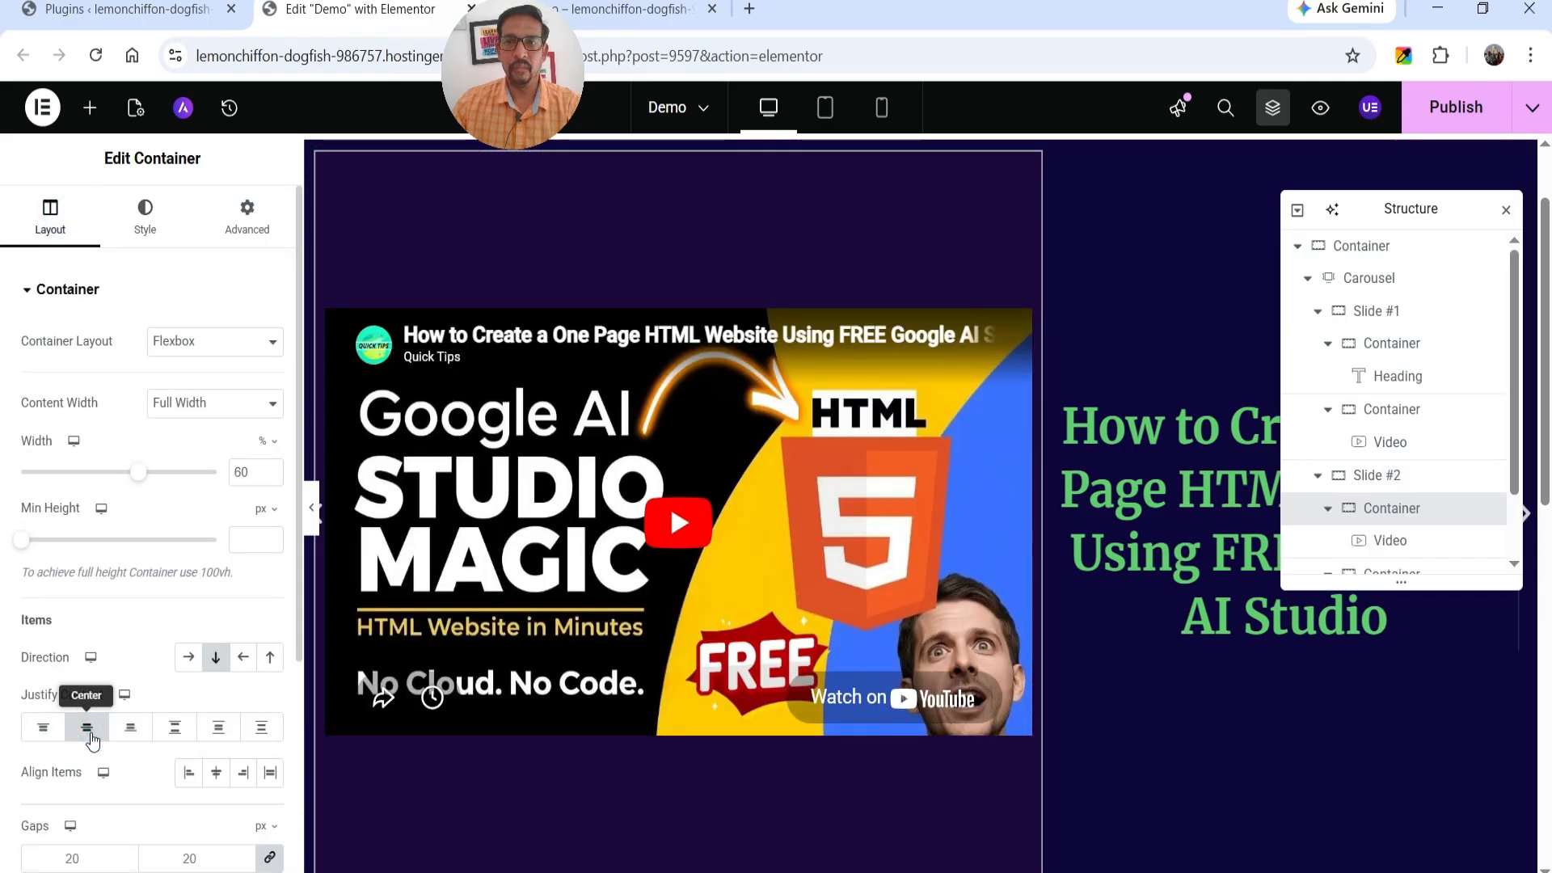
Preview the carousel slides with the editing panel hidden, and restore the panel.
{"action": "left_click", "coordinate": [311, 507]}
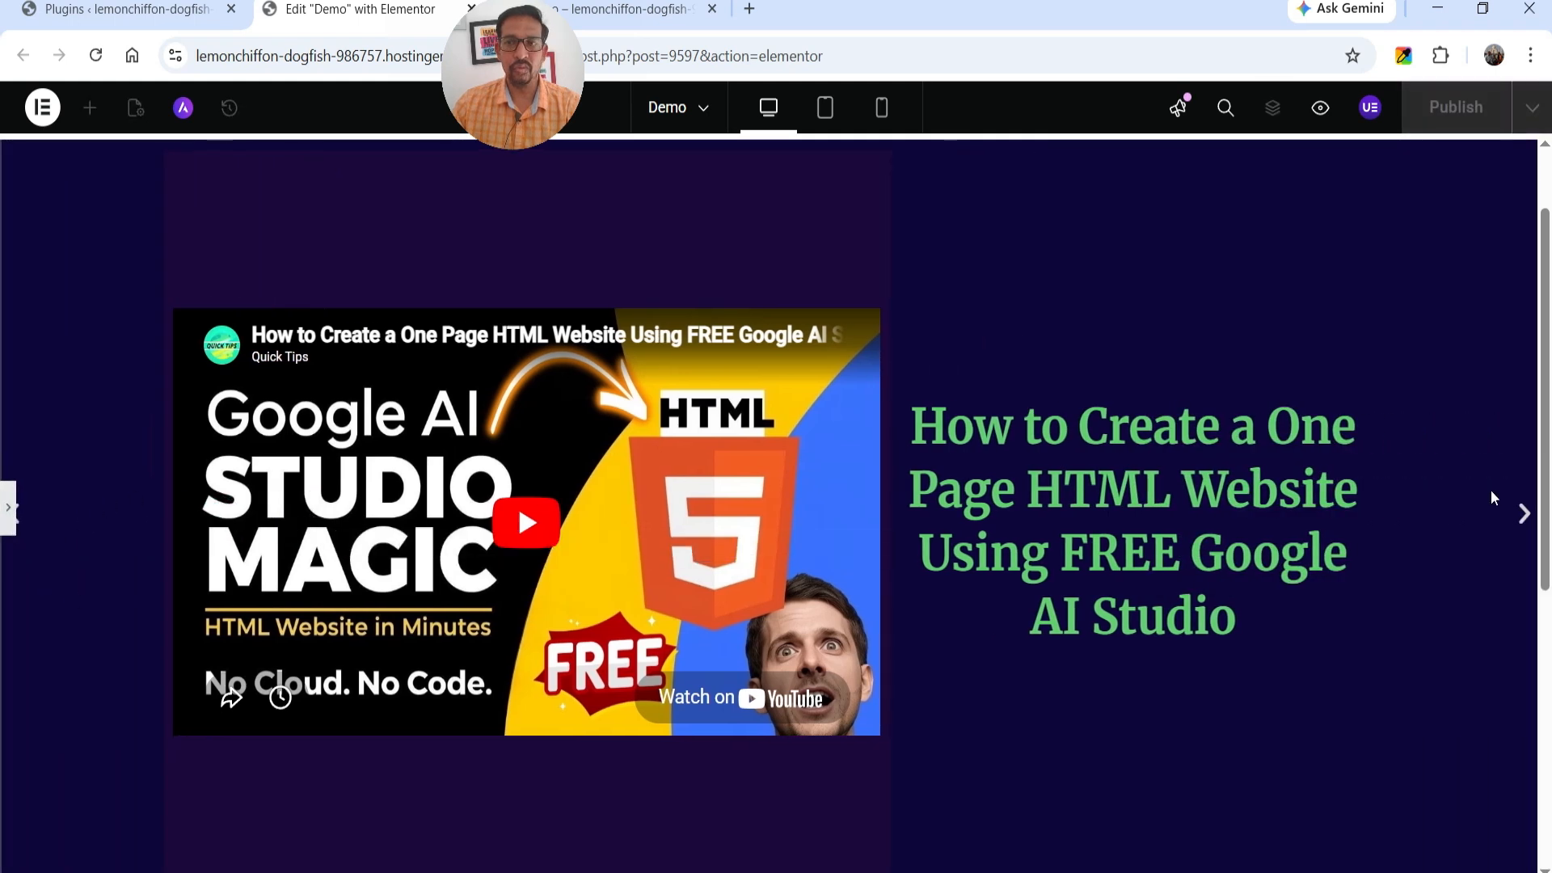
{"action": "left_click", "coordinate": [1517, 515]}
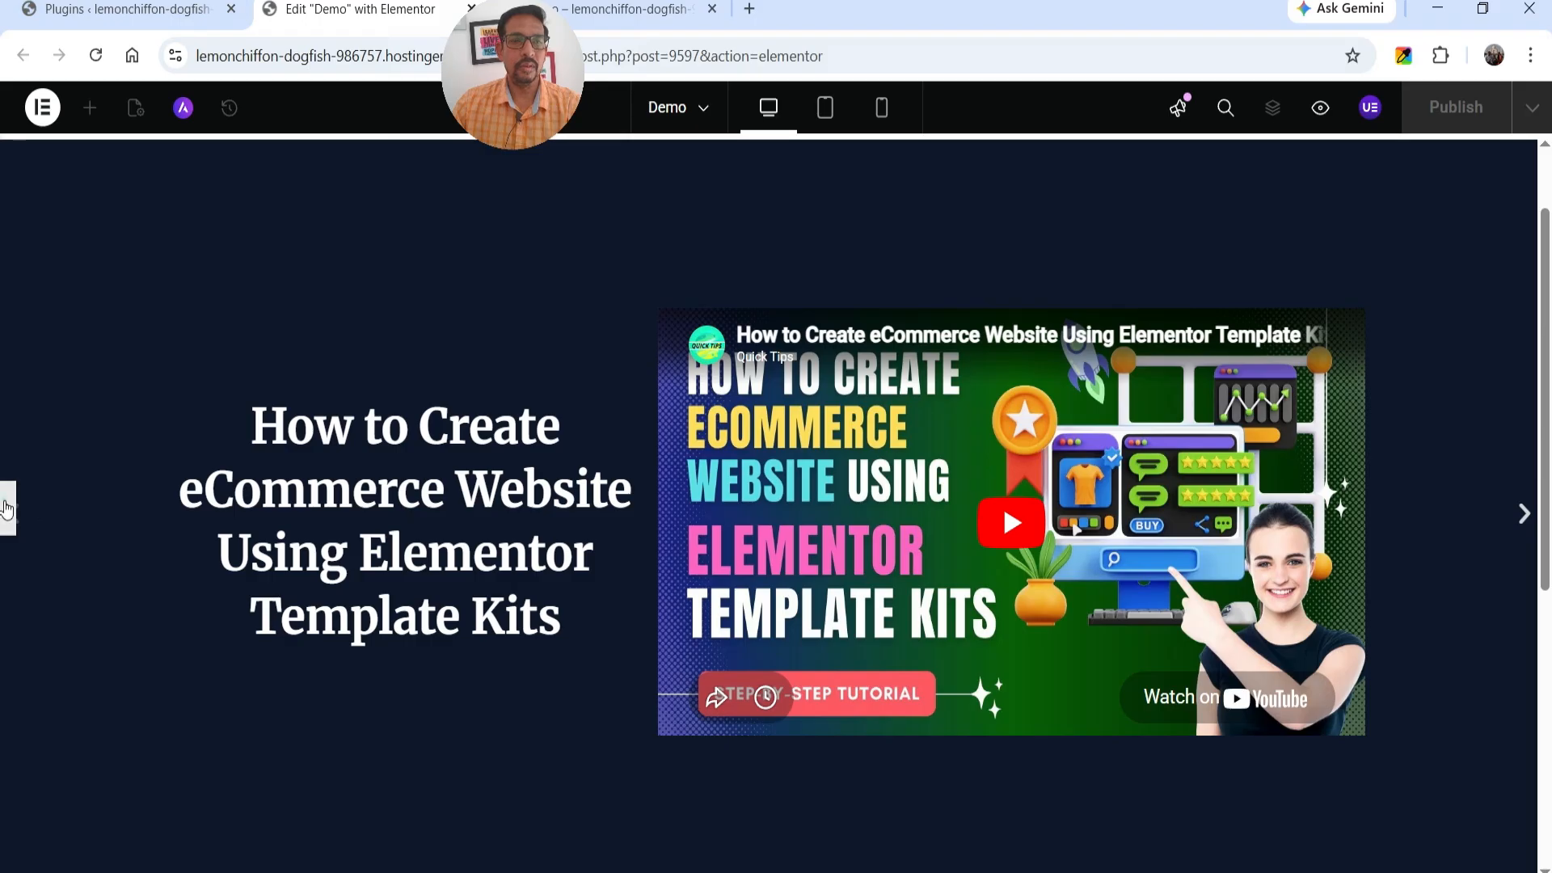
{"action": "left_click", "coordinate": [8, 507]}
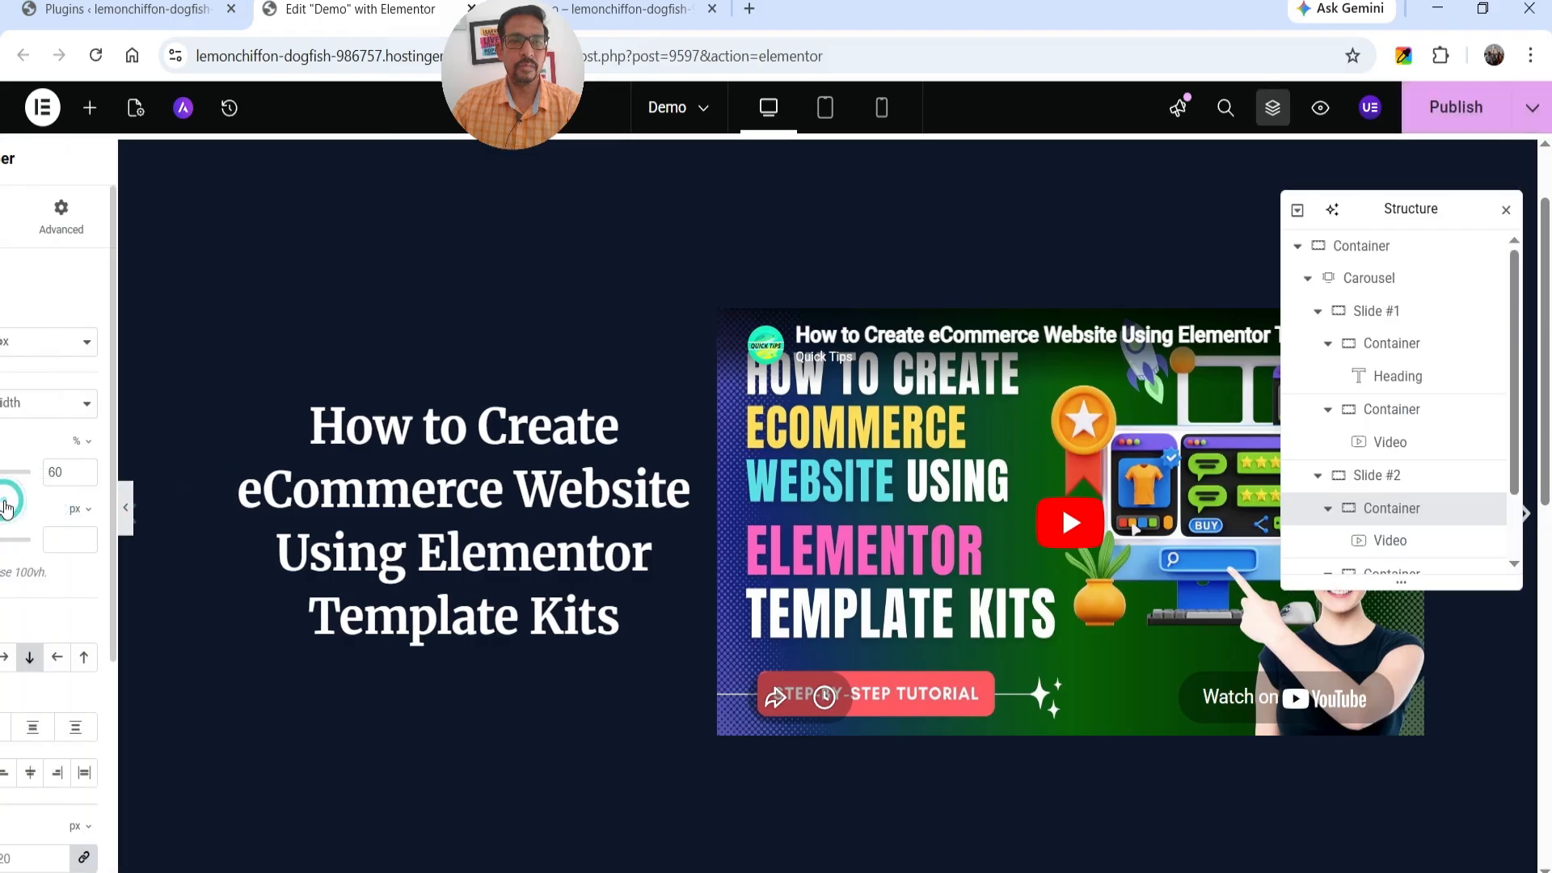
Publish the updated Demo page and reload its live page.
{"action": "left_click", "coordinate": [1471, 118]}
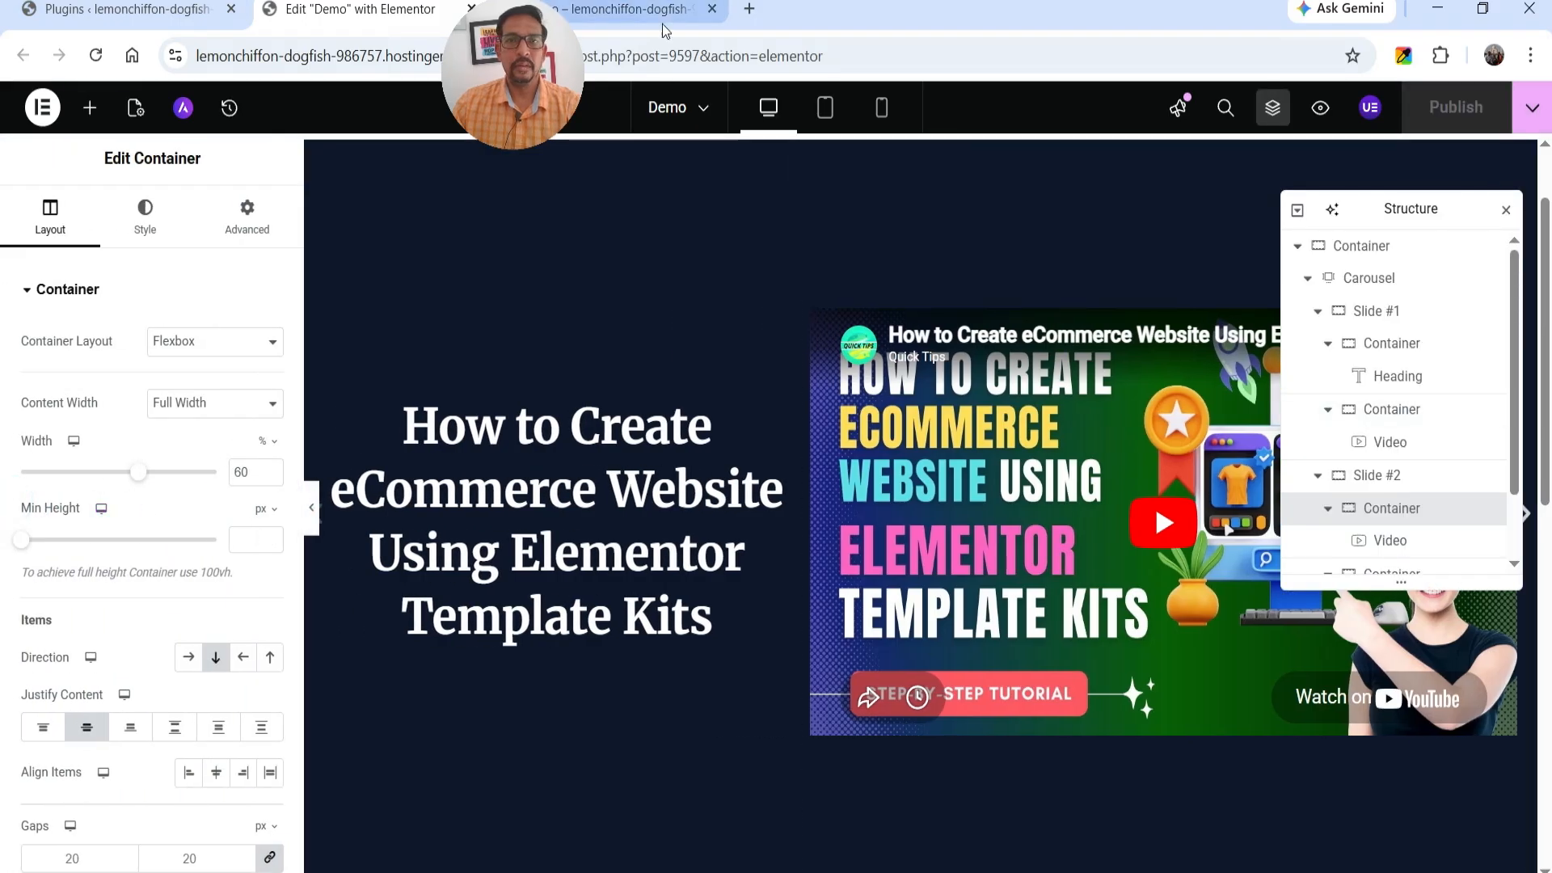
{"action": "left_click", "coordinate": [662, 16]}
{"action": "key", "text": "F5"}
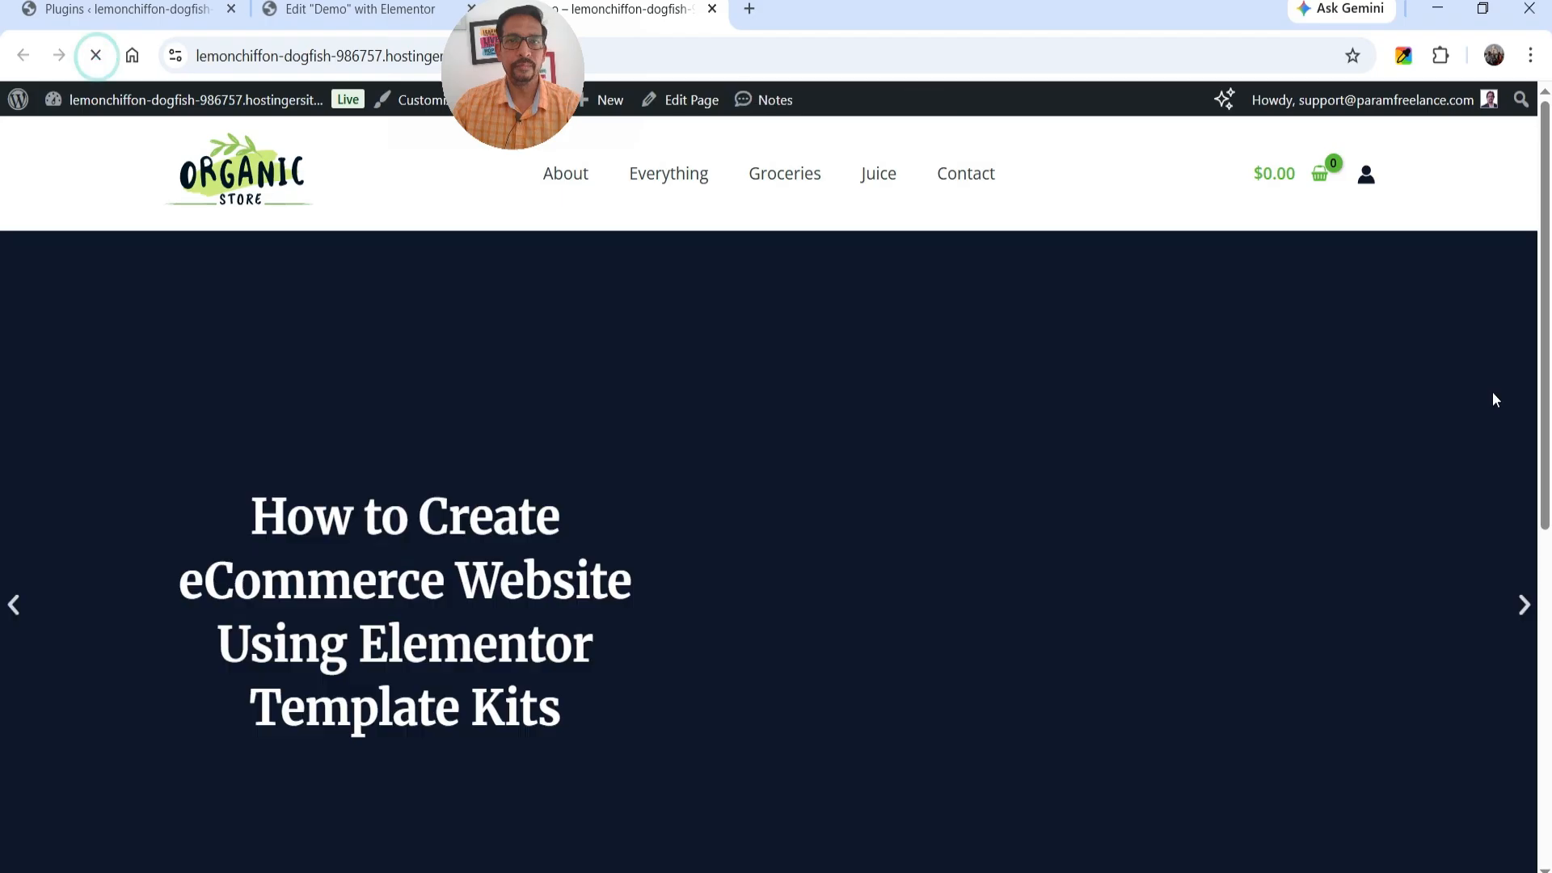
Review the carousel on the live Demo page by advancing through its slides.
{"action": "scroll", "coordinate": [1471, 375], "scroll_direction": "down", "scroll_amount": 1}
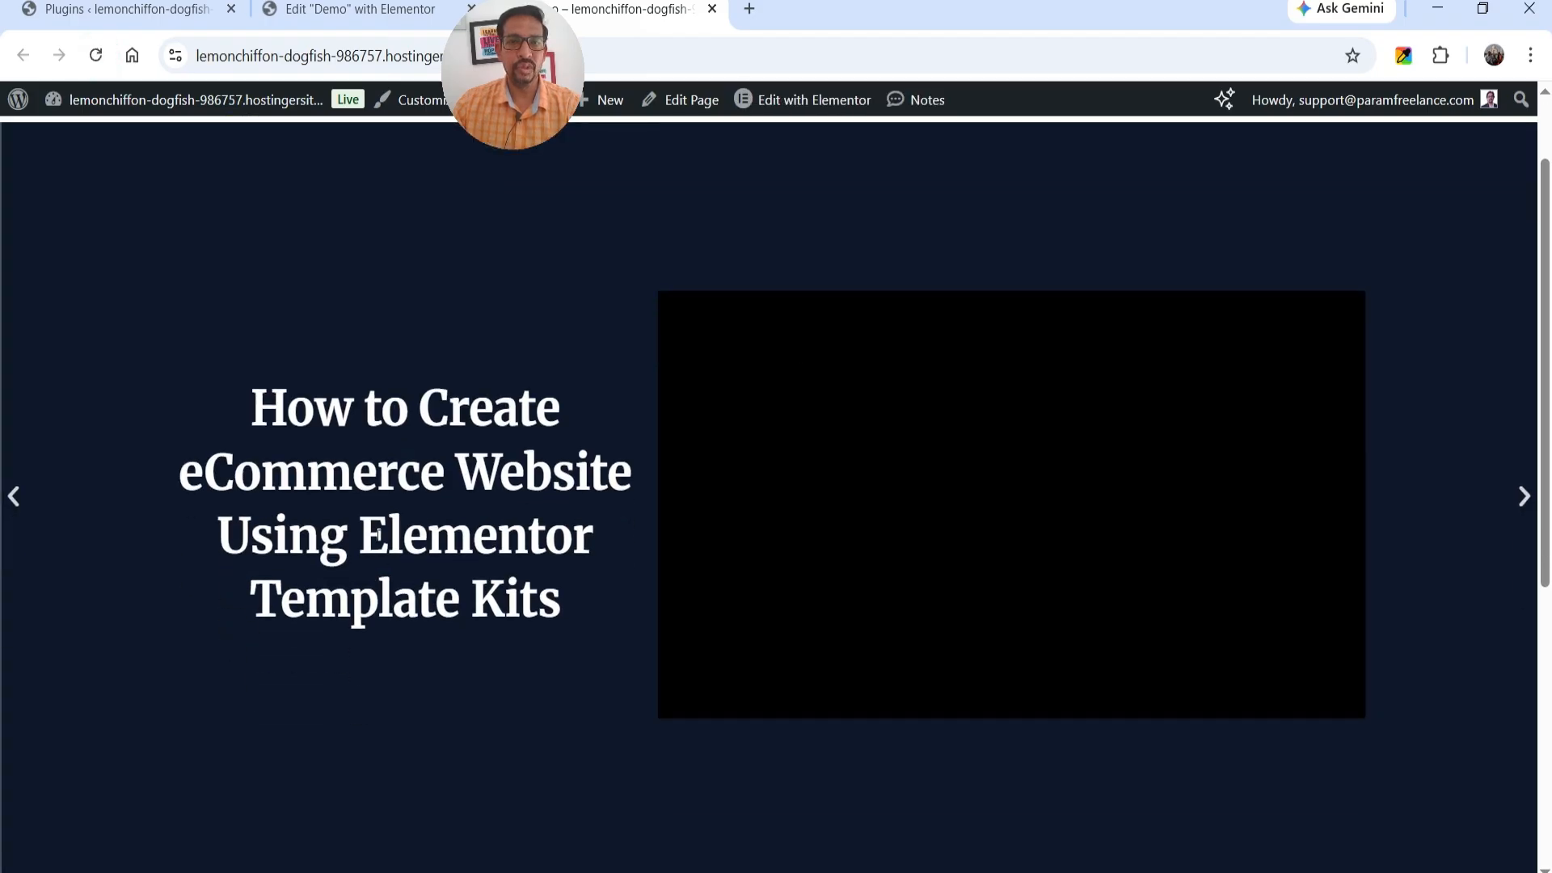
{"action": "left_click", "coordinate": [1524, 499]}
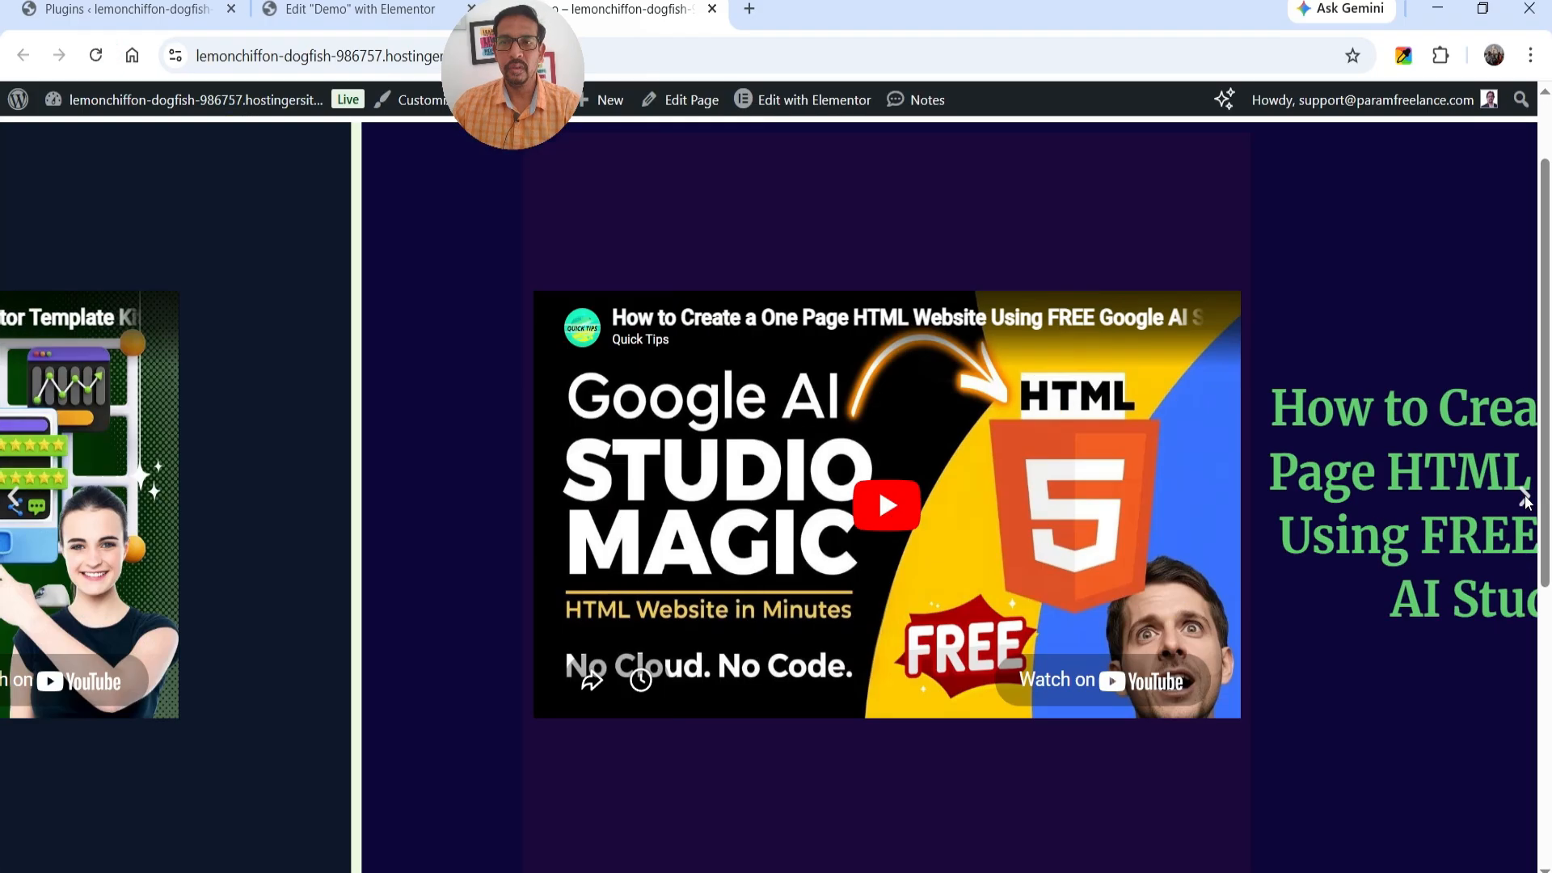
{"action": "left_click", "coordinate": [1524, 500]}
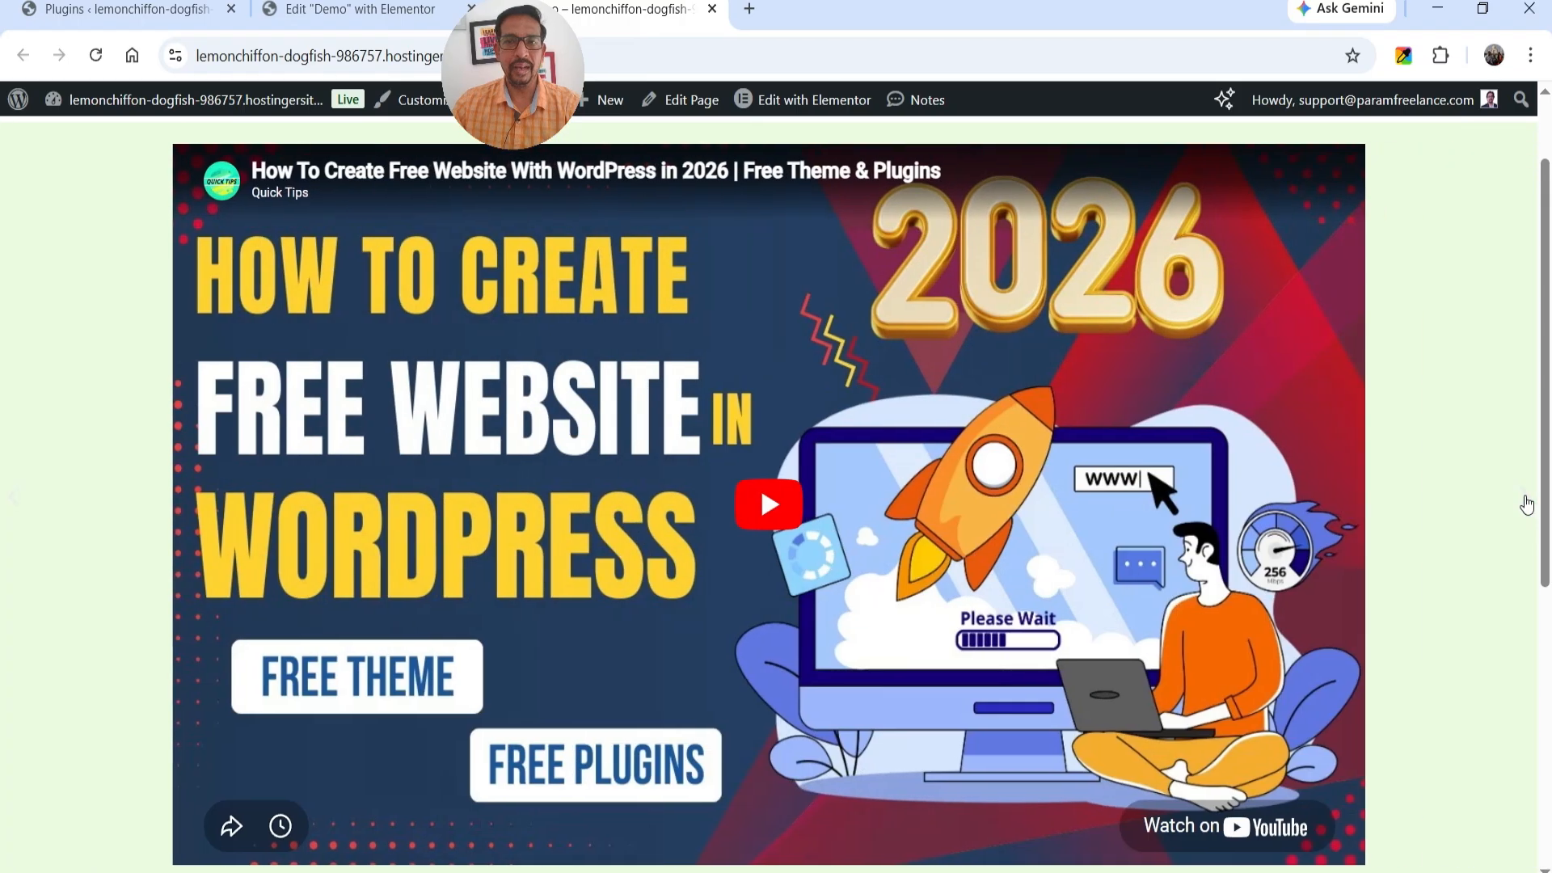
Back in the Elementor editor, set the content width of the Slide #1 container to Full Width.
{"action": "left_click", "coordinate": [312, 13]}
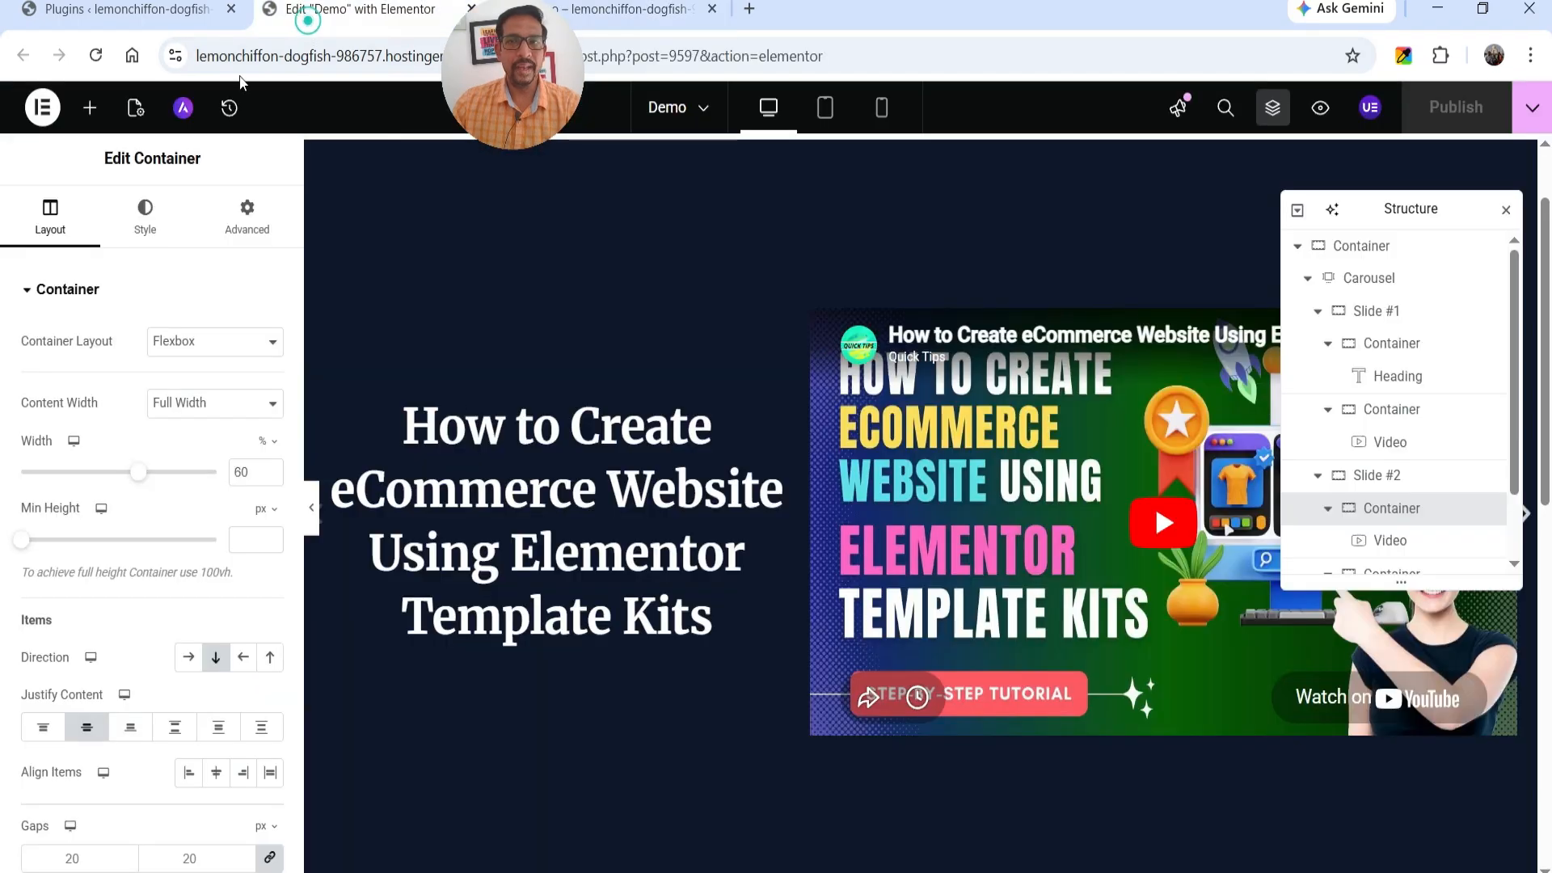
{"action": "left_click", "coordinate": [1371, 312]}
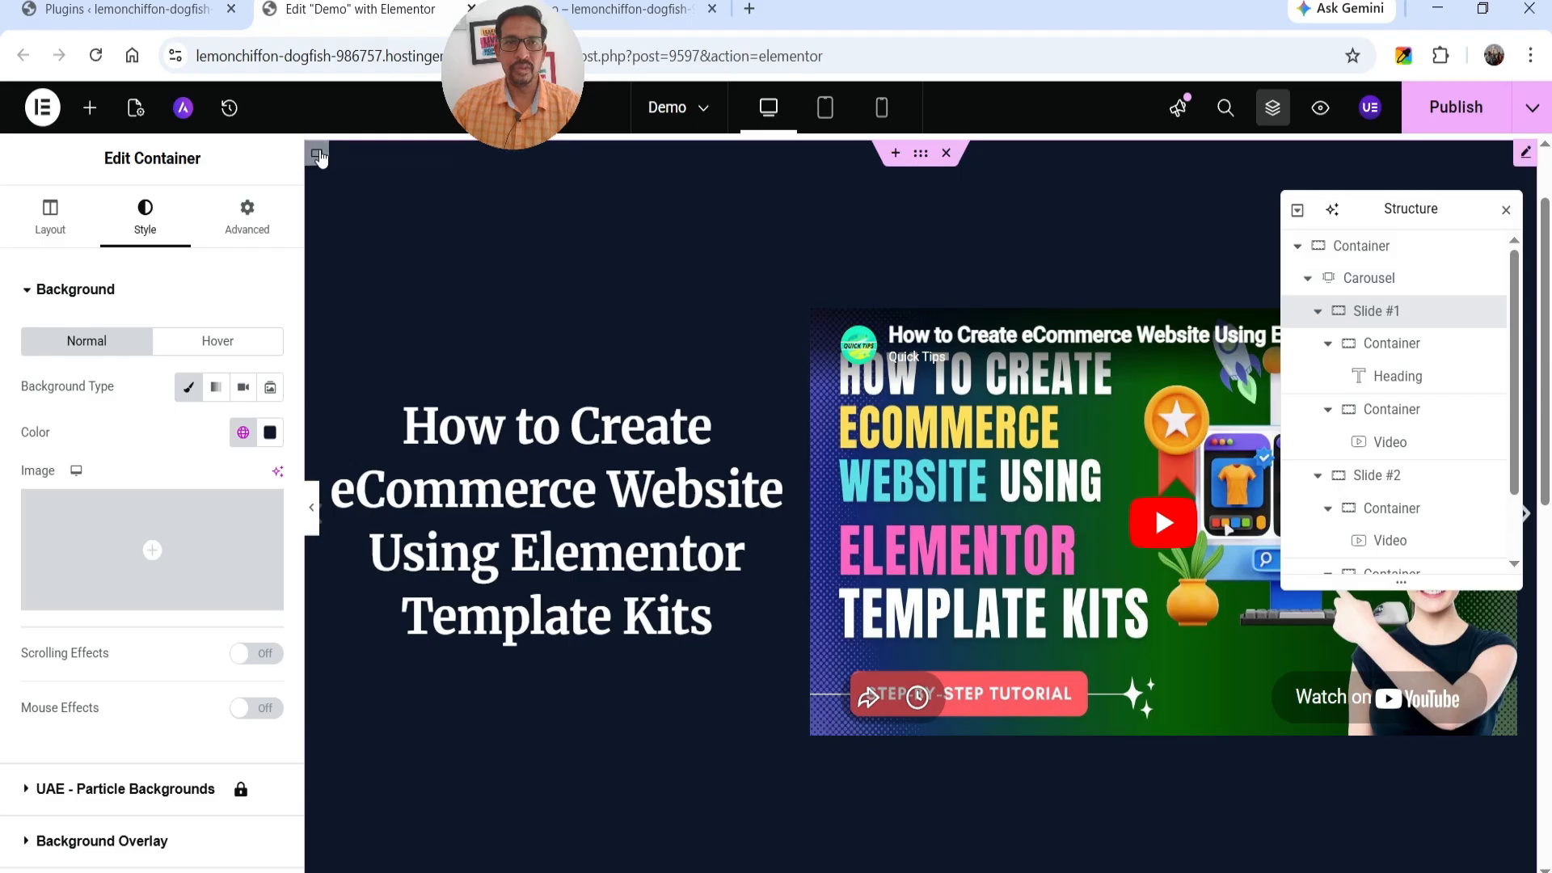
{"action": "left_click", "coordinate": [47, 226]}
{"action": "left_click", "coordinate": [202, 408]}
{"action": "left_click", "coordinate": [182, 459]}
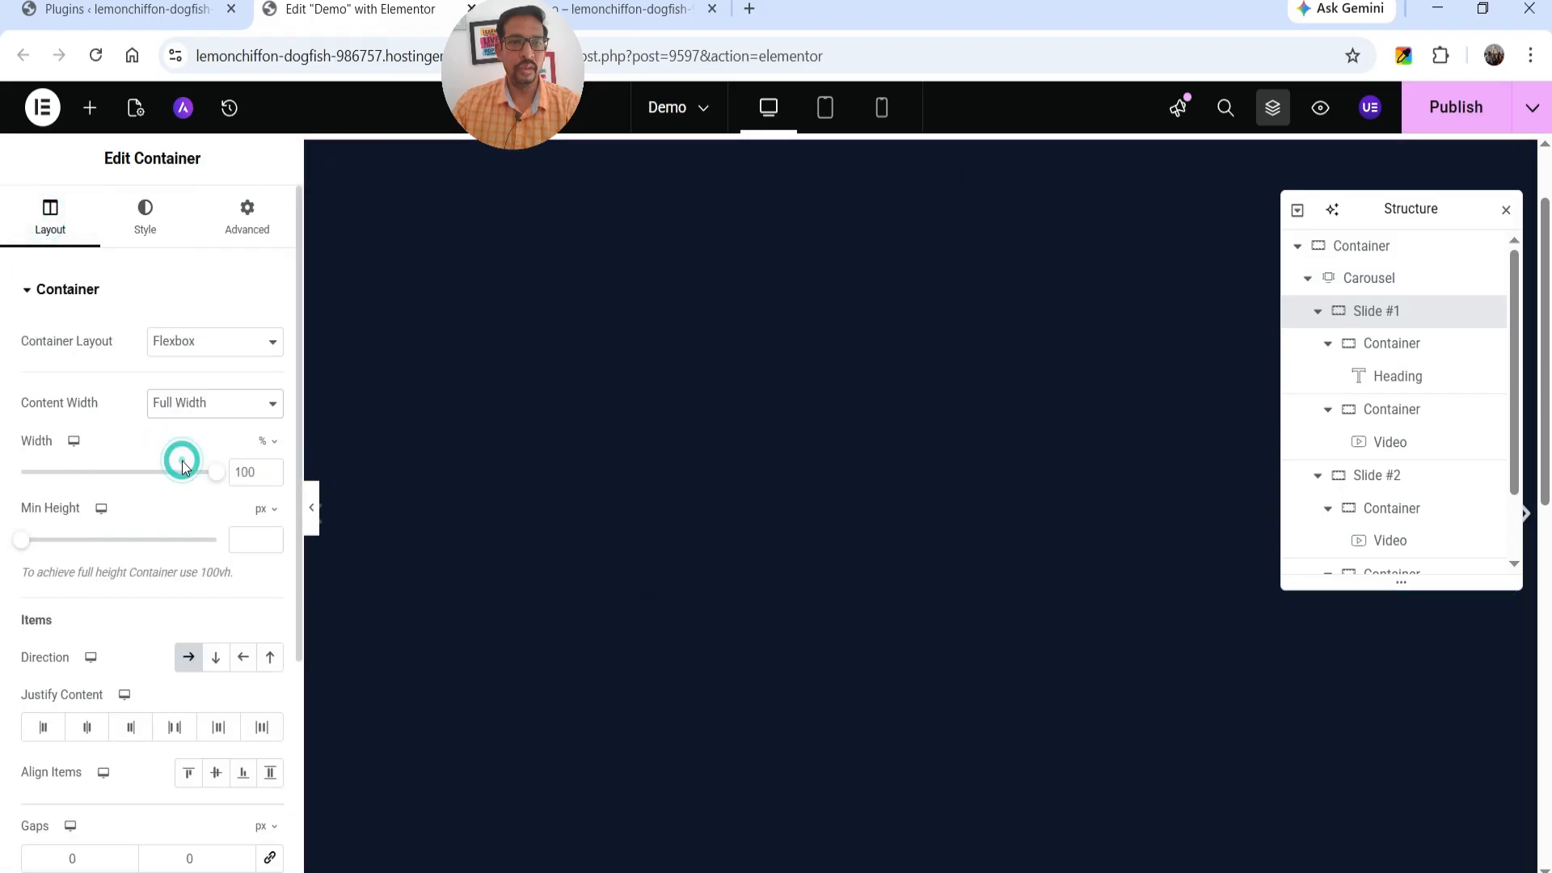
Set the content width of the Slide #2 container to Full Width.
{"action": "left_click", "coordinate": [1374, 475]}
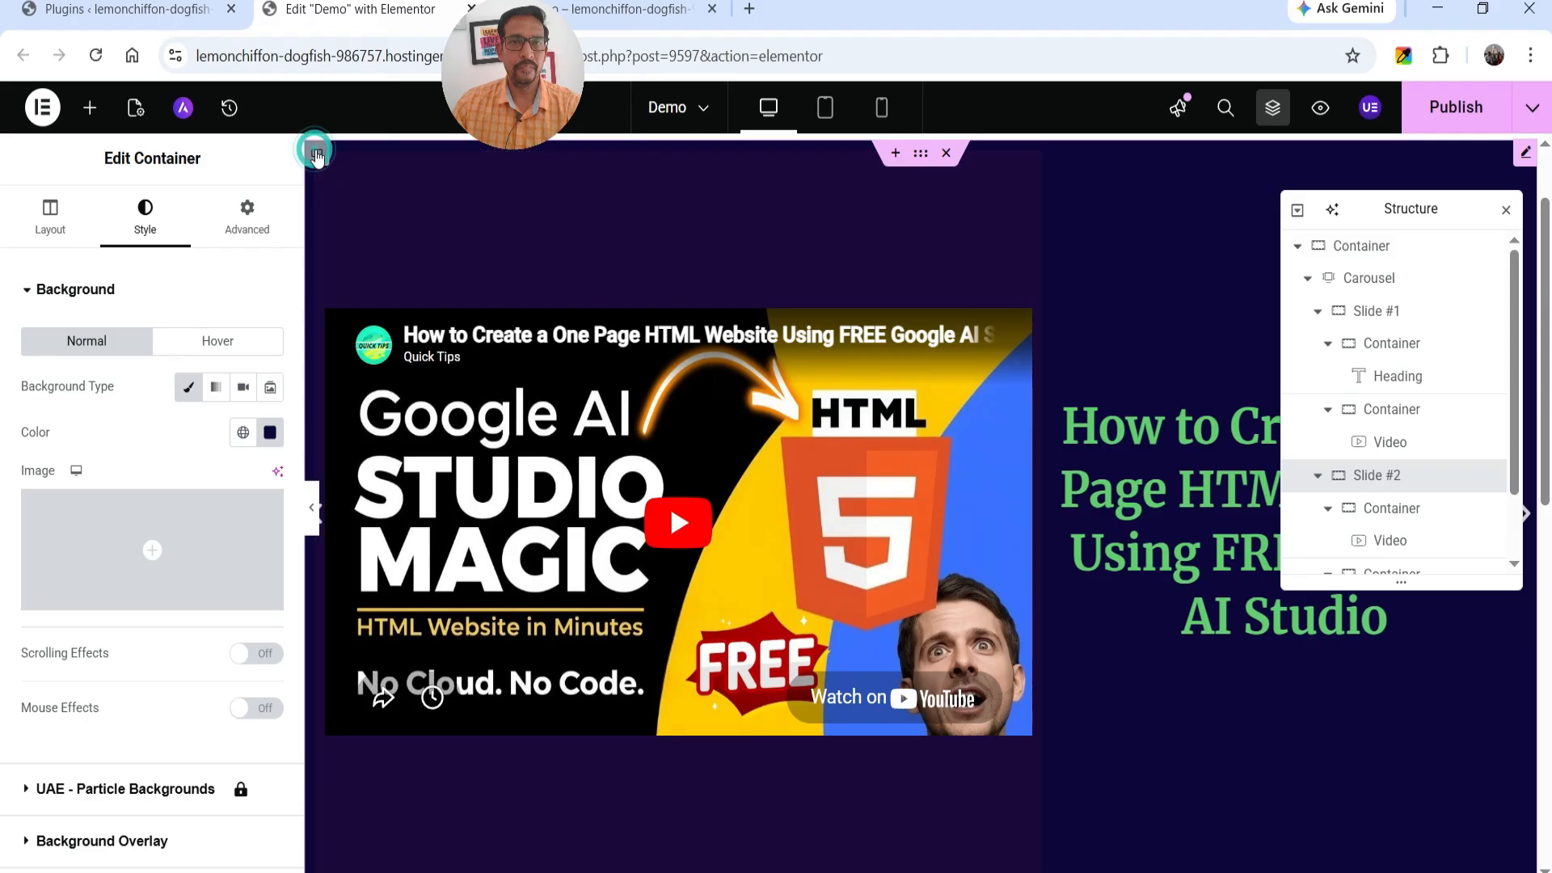
{"action": "left_click", "coordinate": [49, 230]}
{"action": "left_click", "coordinate": [194, 403]}
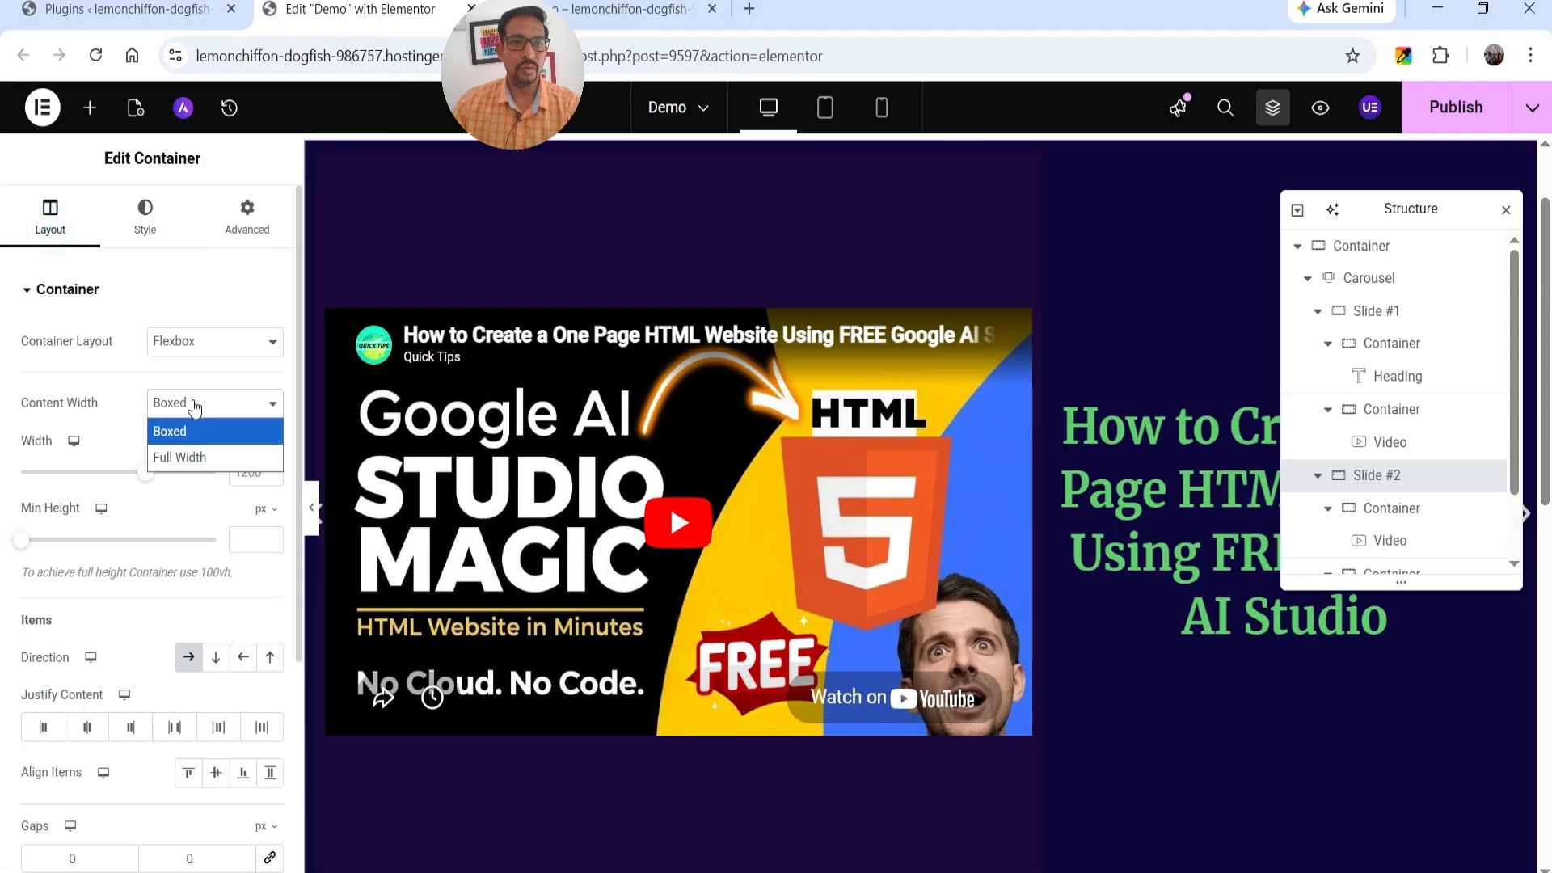
{"action": "left_click", "coordinate": [178, 467]}
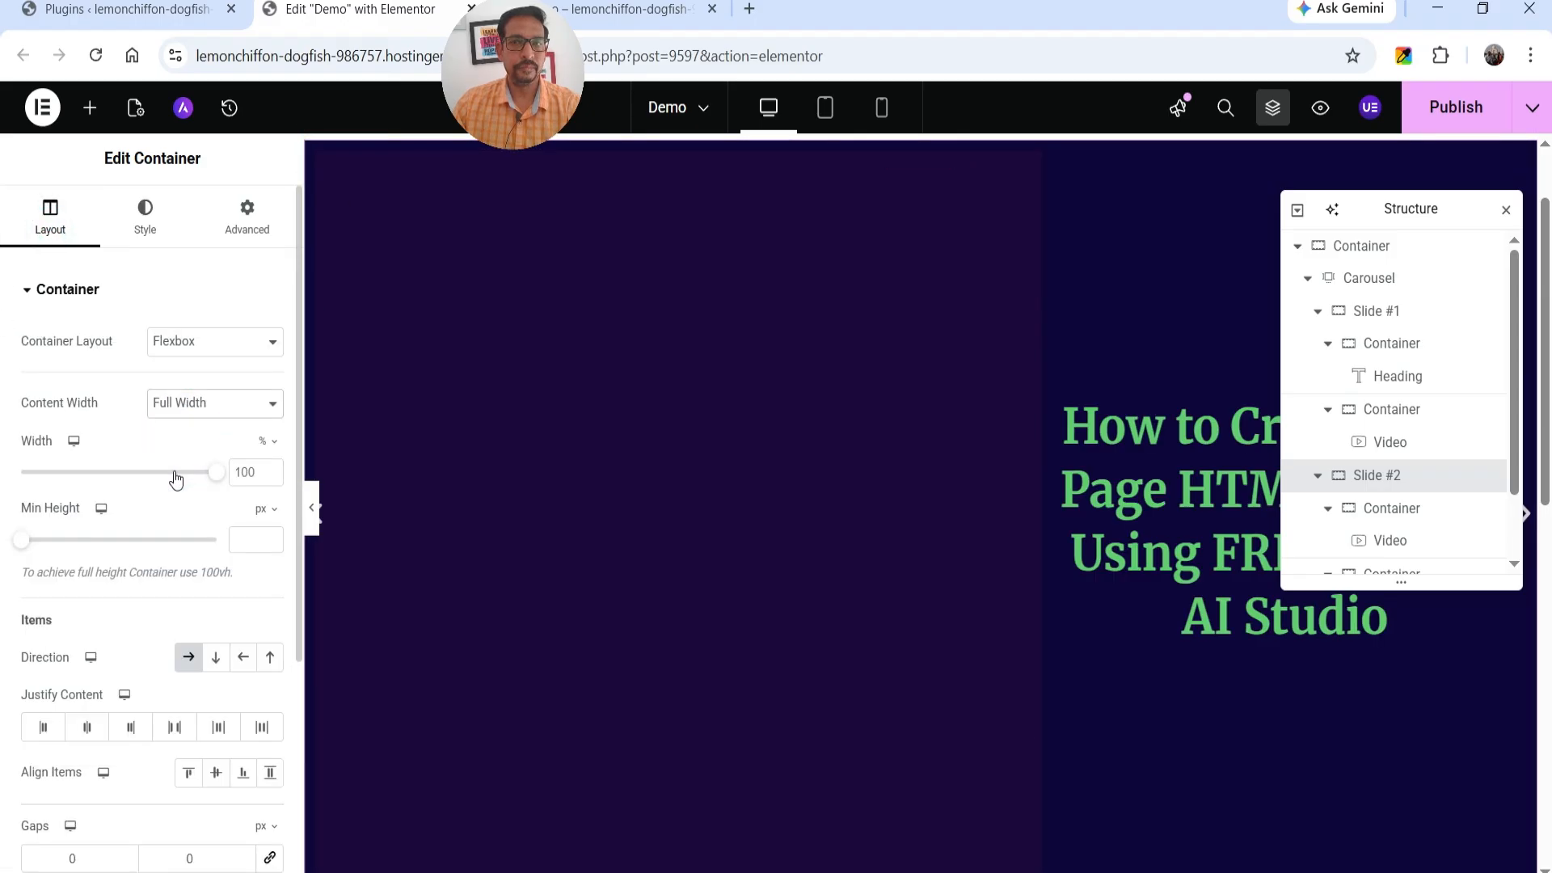
Publish the Demo page, reload its live version and advance through the carousel slides.
{"action": "left_click", "coordinate": [1439, 126]}
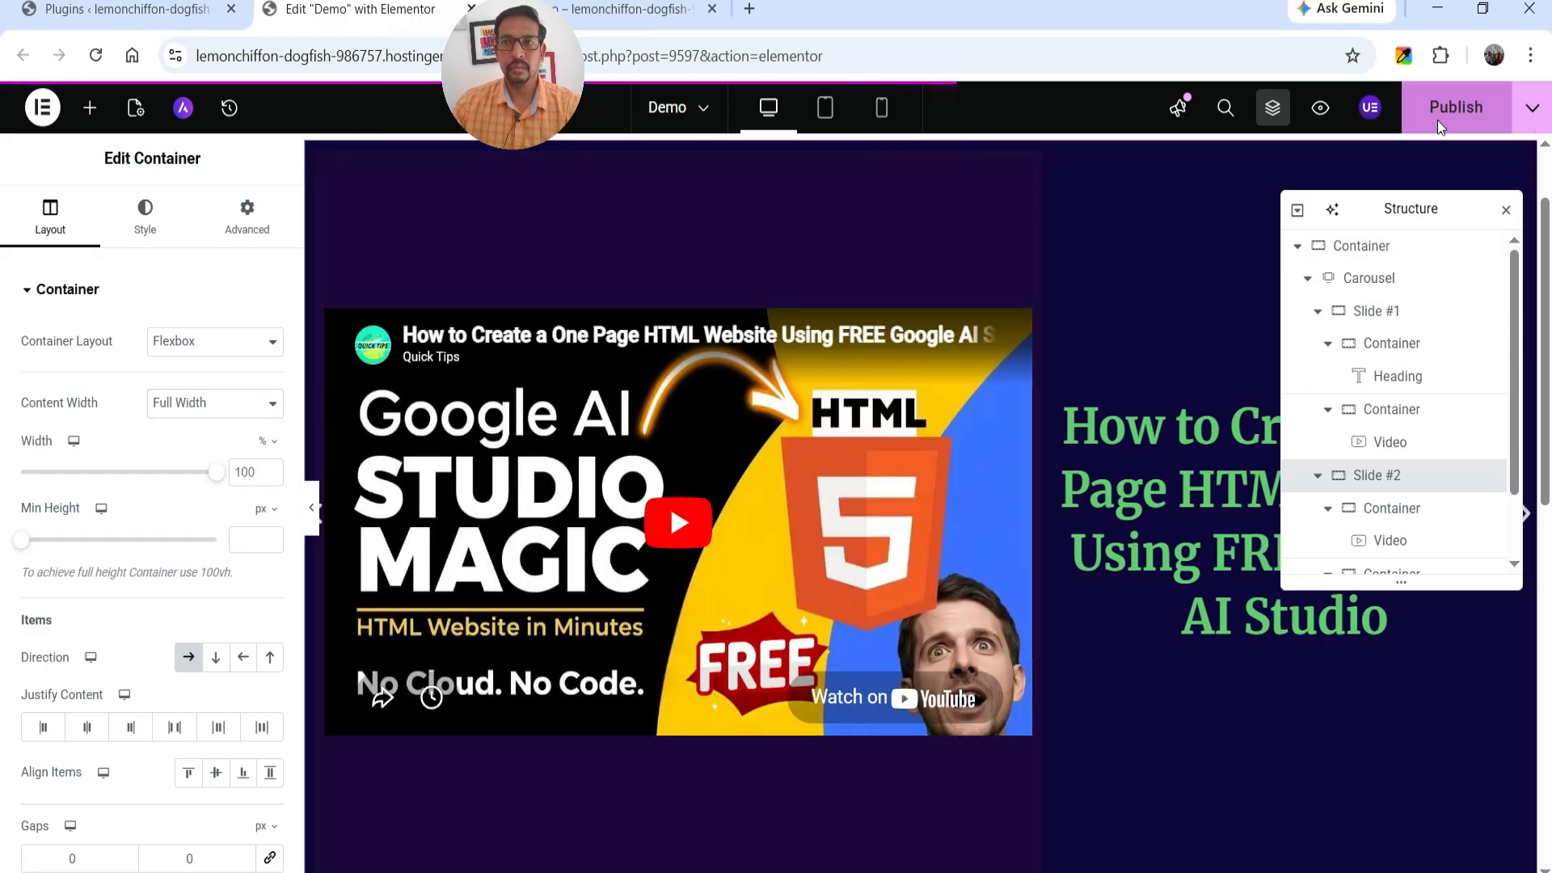
{"action": "left_click", "coordinate": [661, 22]}
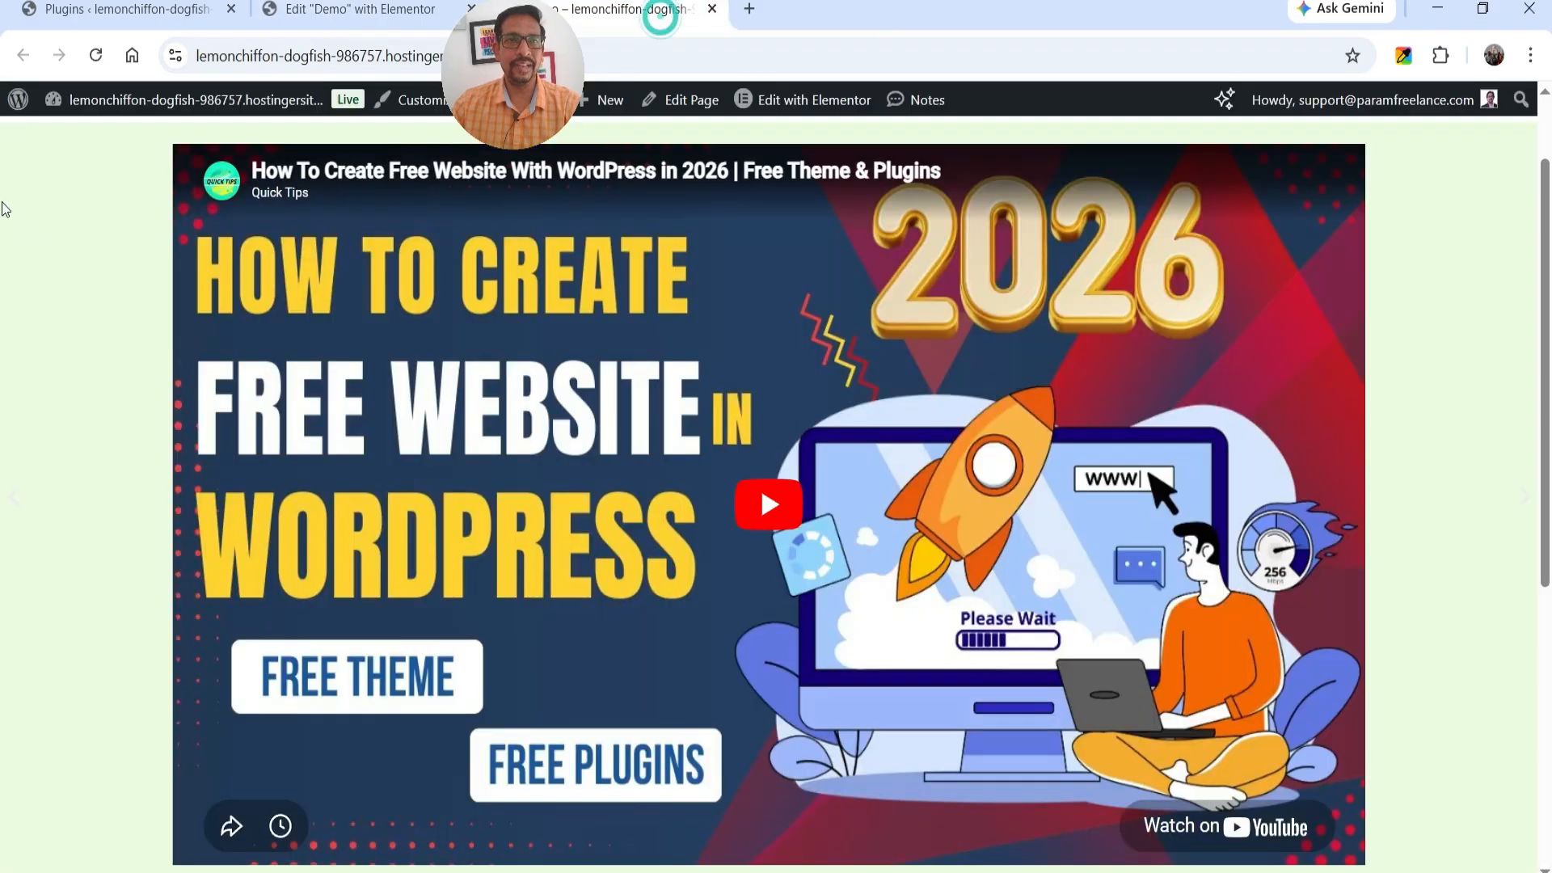
{"action": "left_click", "coordinate": [95, 55]}
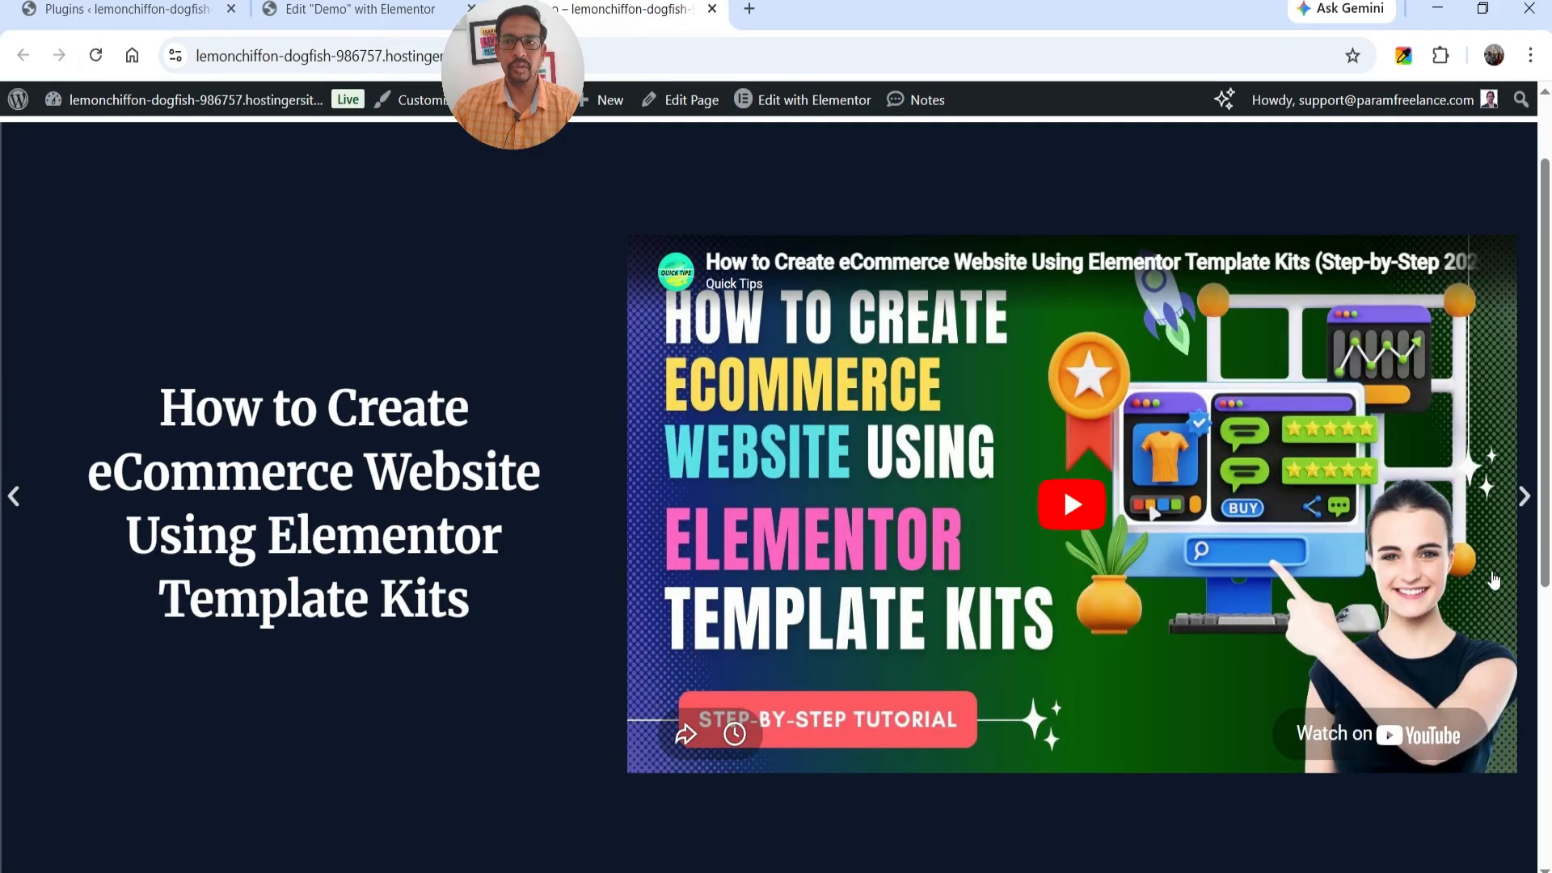
{"action": "left_click", "coordinate": [1524, 497]}
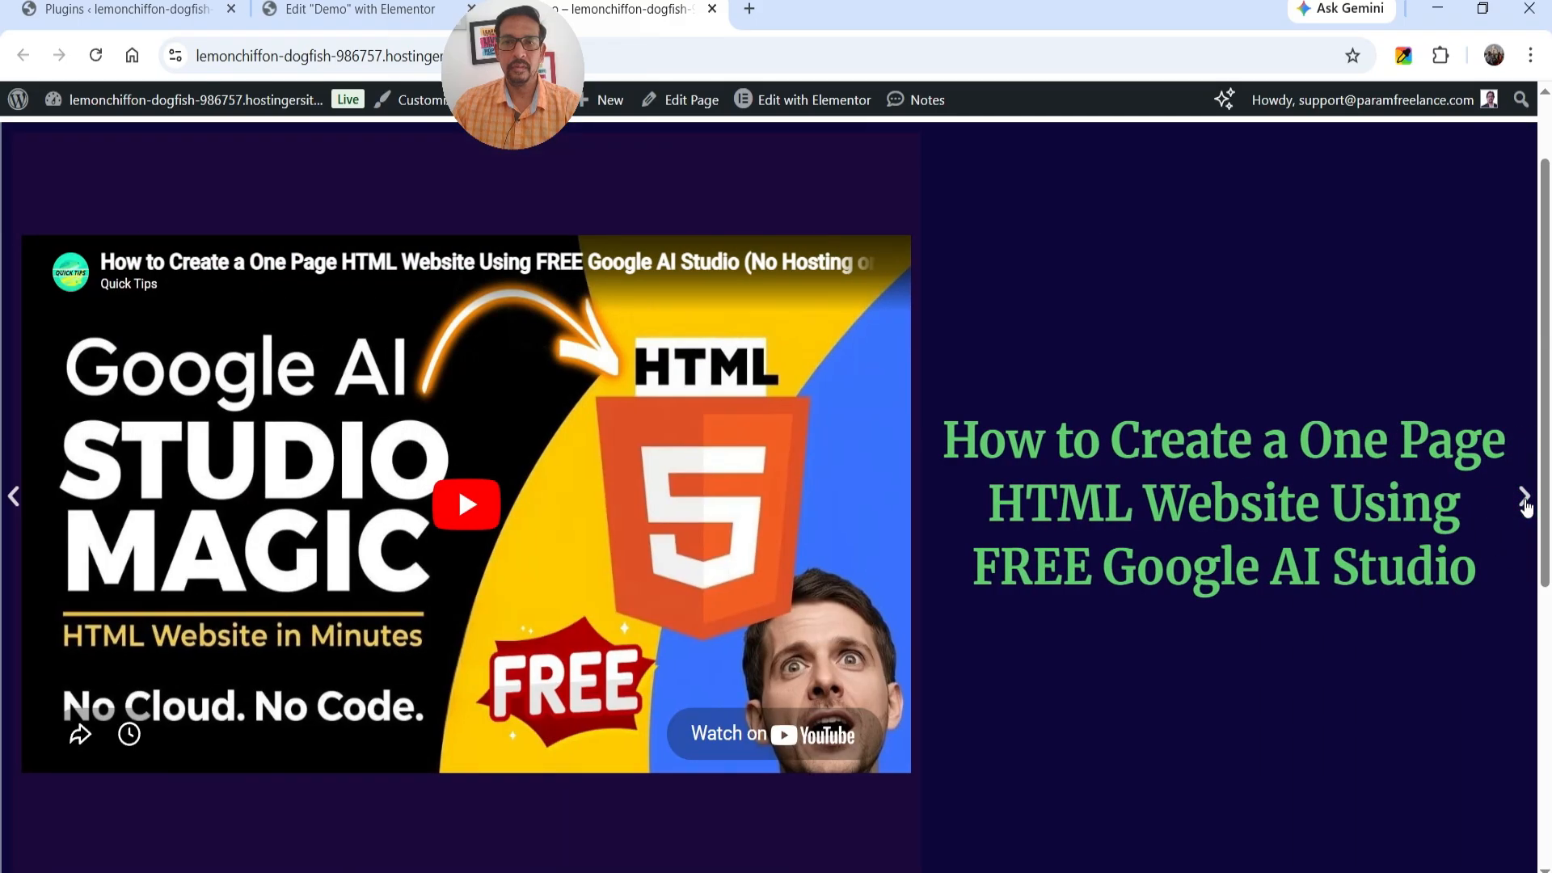
{"action": "left_click", "coordinate": [1524, 498]}
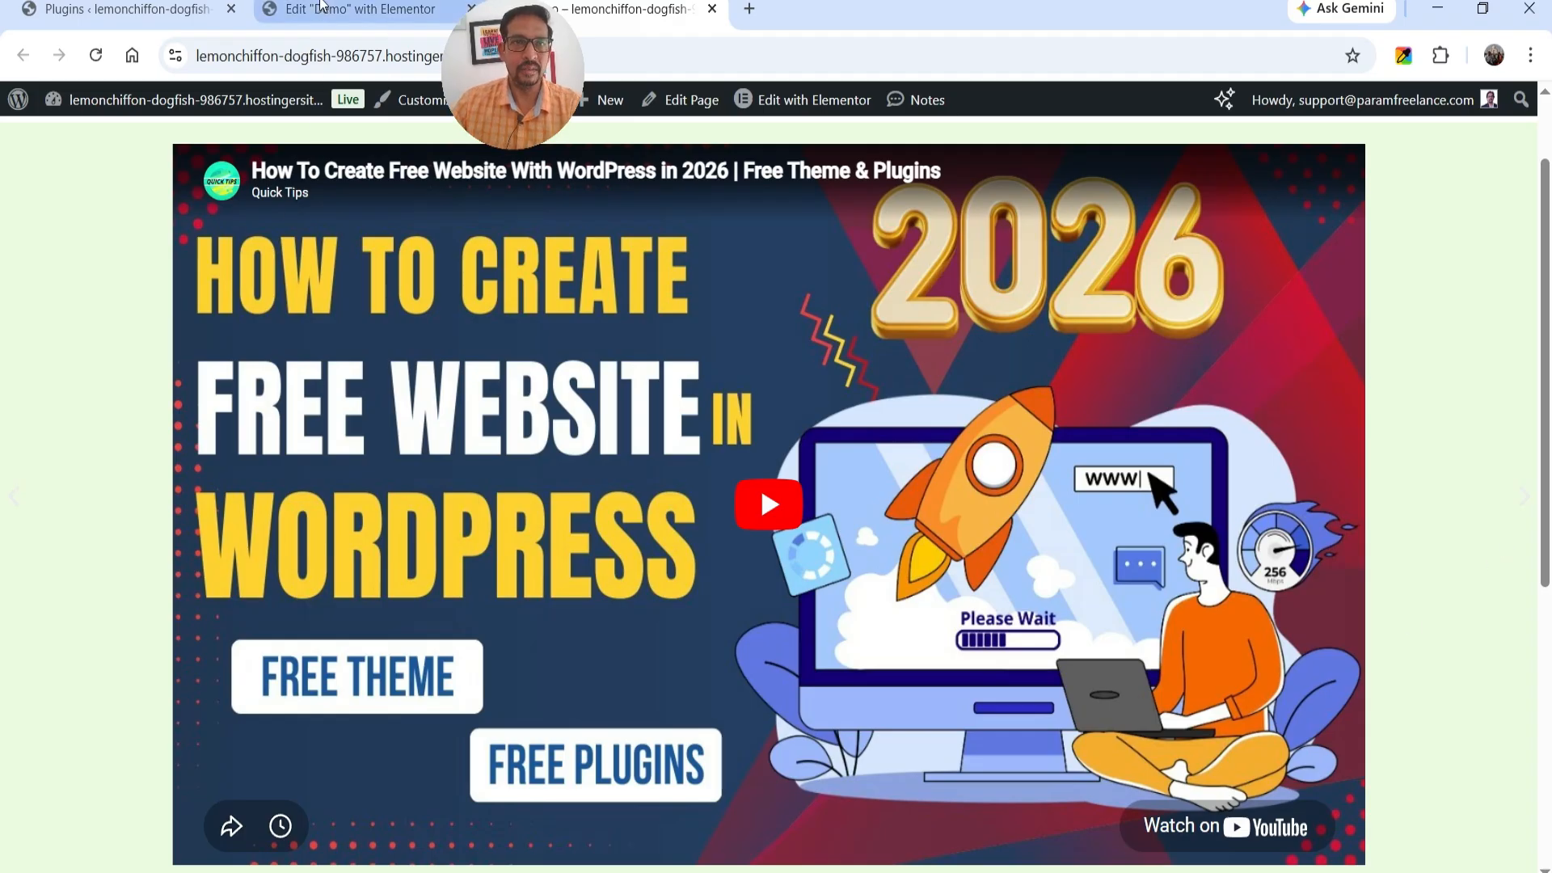
Return to the Elementor editor, select the Carousel widget and collapse Slide #1 and Slide #2 in the page structure.
{"action": "left_click", "coordinate": [355, 10]}
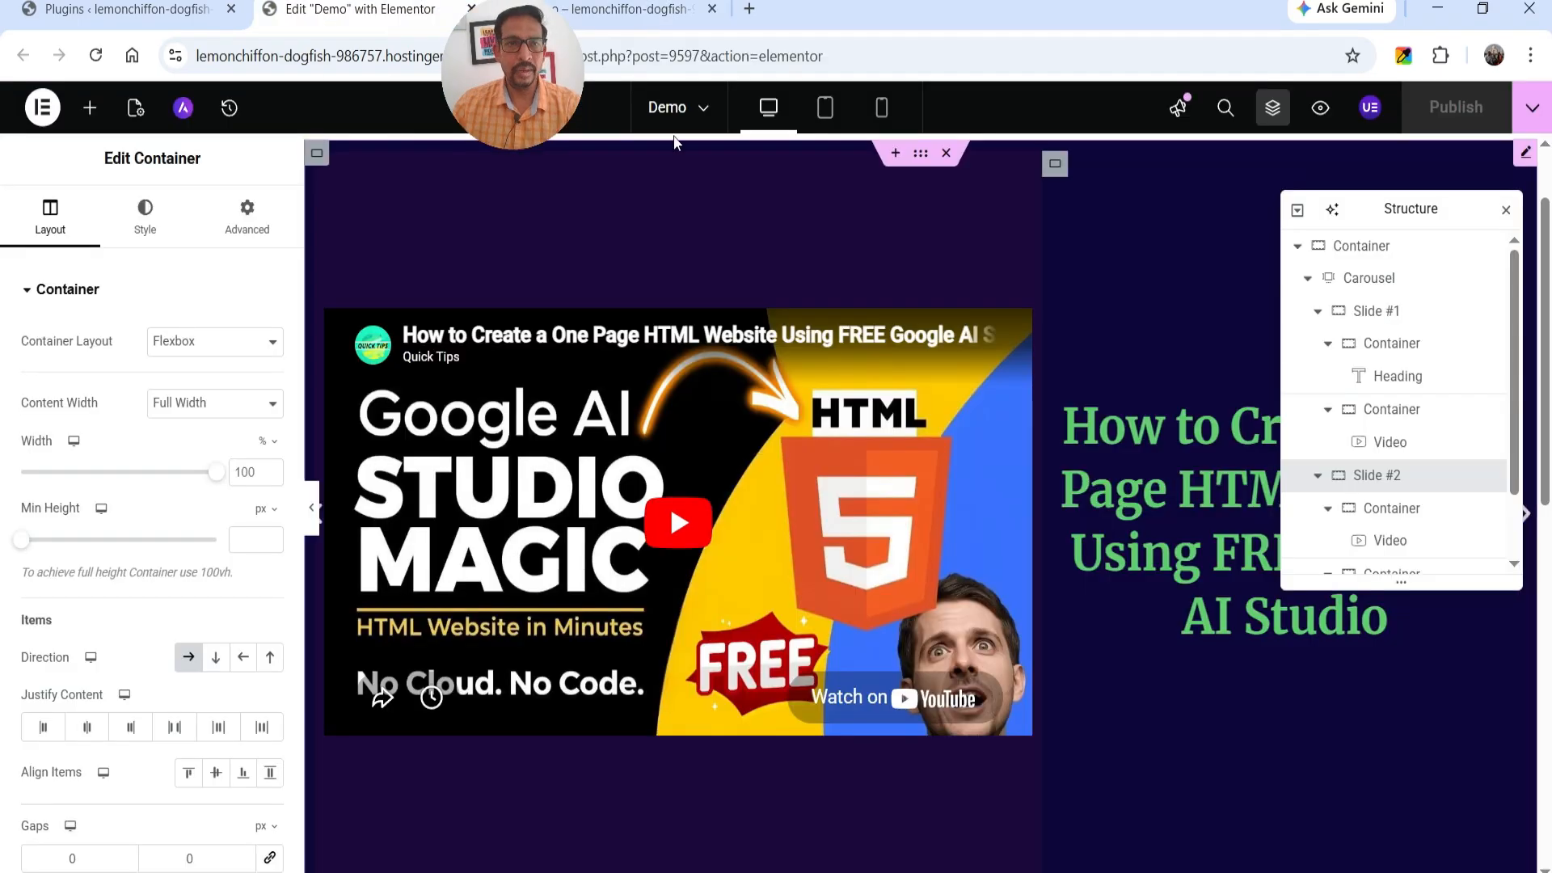
{"action": "left_click", "coordinate": [1374, 284]}
{"action": "left_click", "coordinate": [1317, 310]}
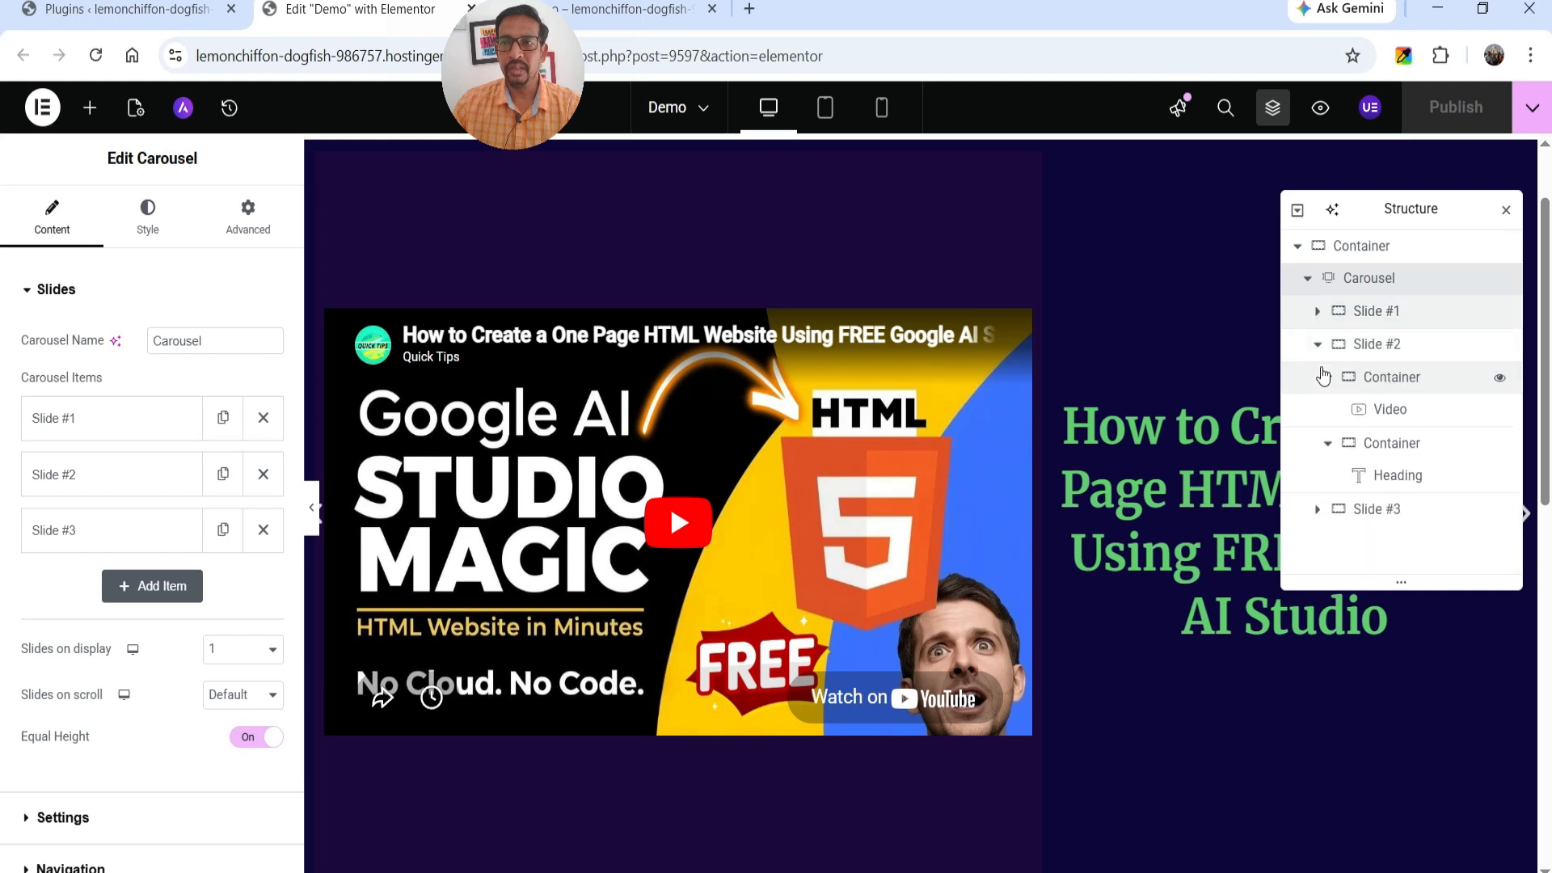
{"action": "left_click", "coordinate": [1317, 344]}
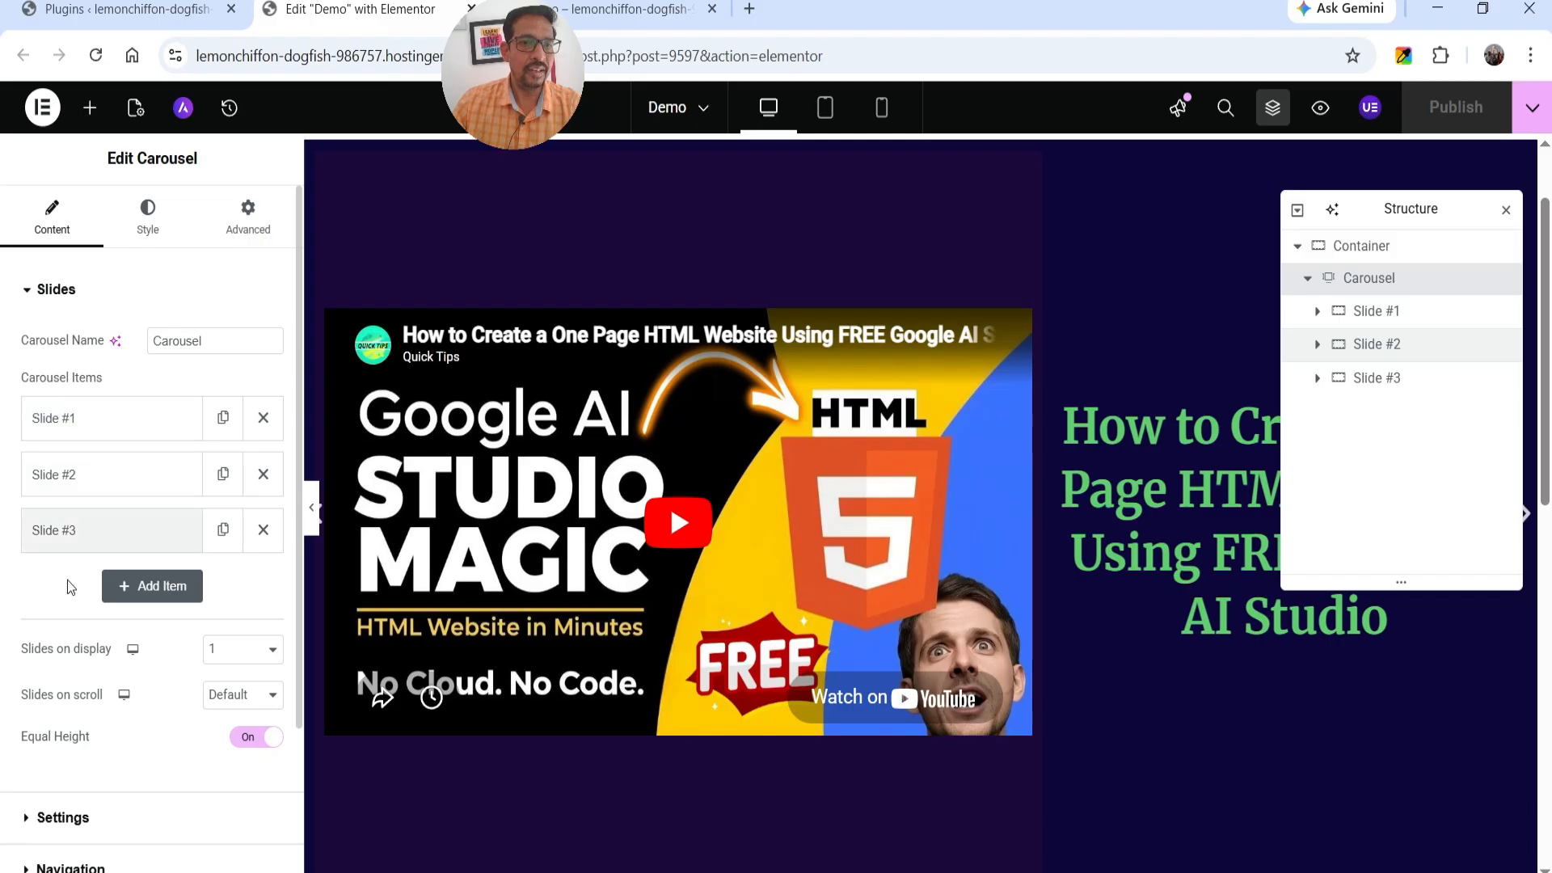
Add a fourth slide to the carousel and delete it again.
{"action": "left_click", "coordinate": [147, 590]}
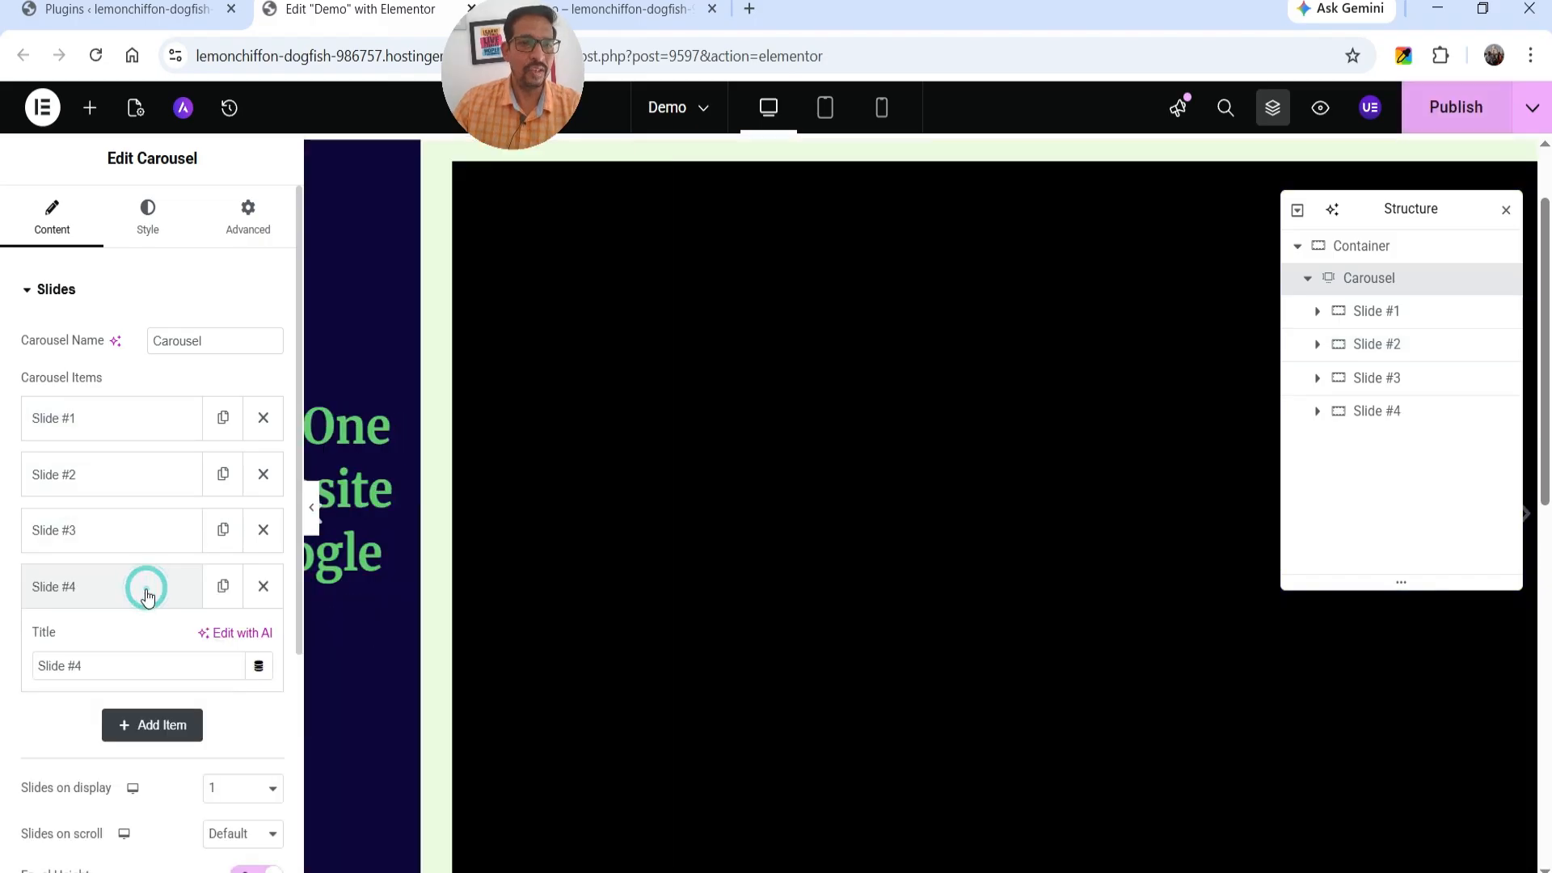
{"action": "scroll", "coordinate": [133, 570], "scroll_direction": "down", "scroll_amount": 2}
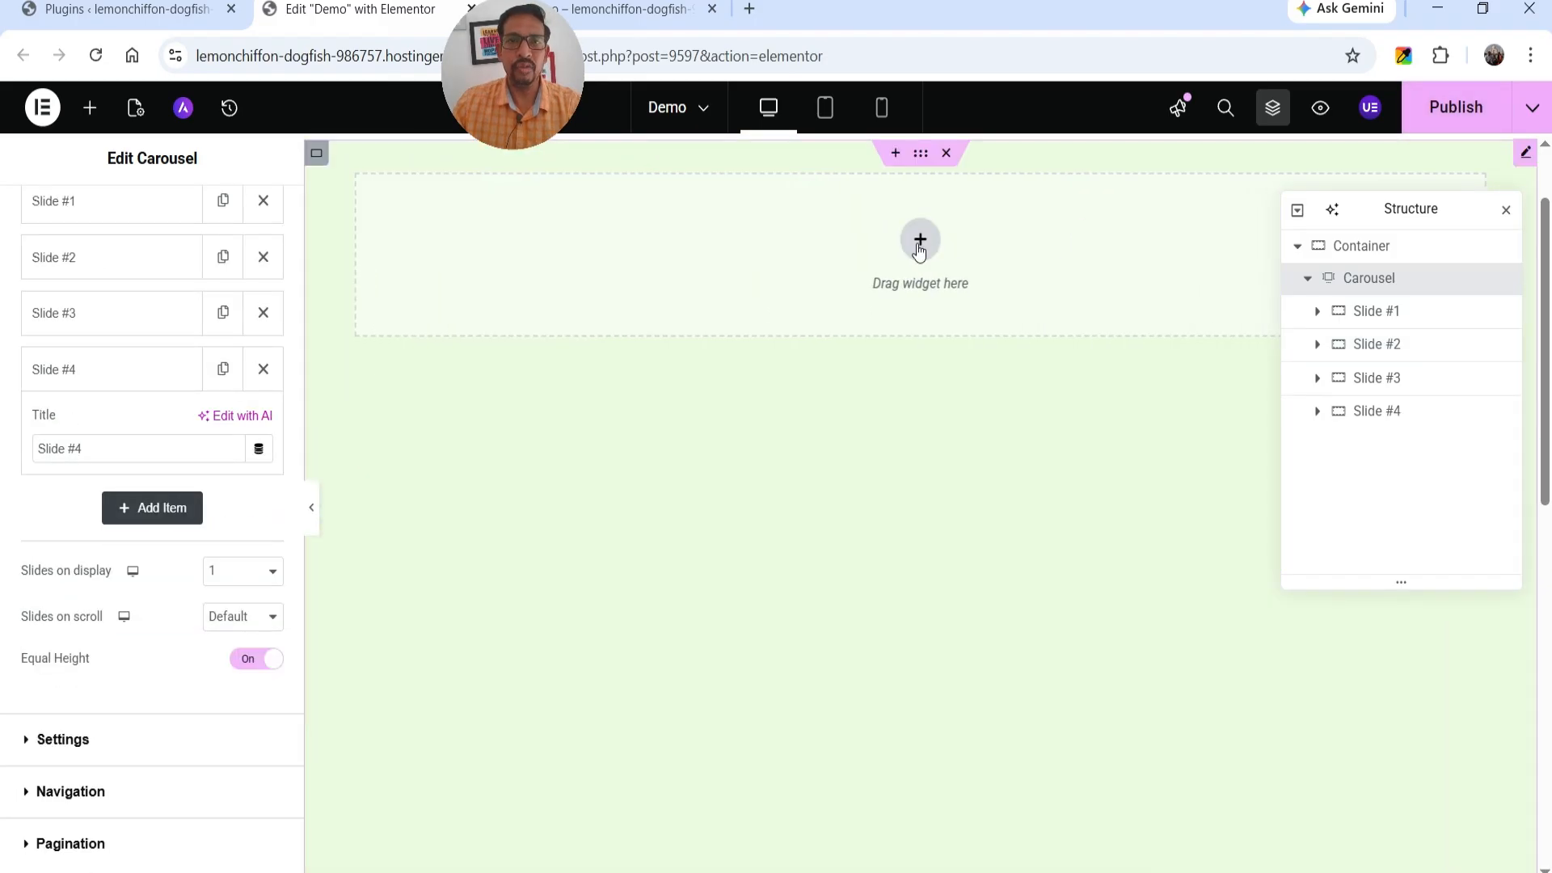
{"action": "left_click", "coordinate": [257, 369]}
{"action": "scroll", "coordinate": [70, 448], "scroll_direction": "up", "scroll_amount": 2}
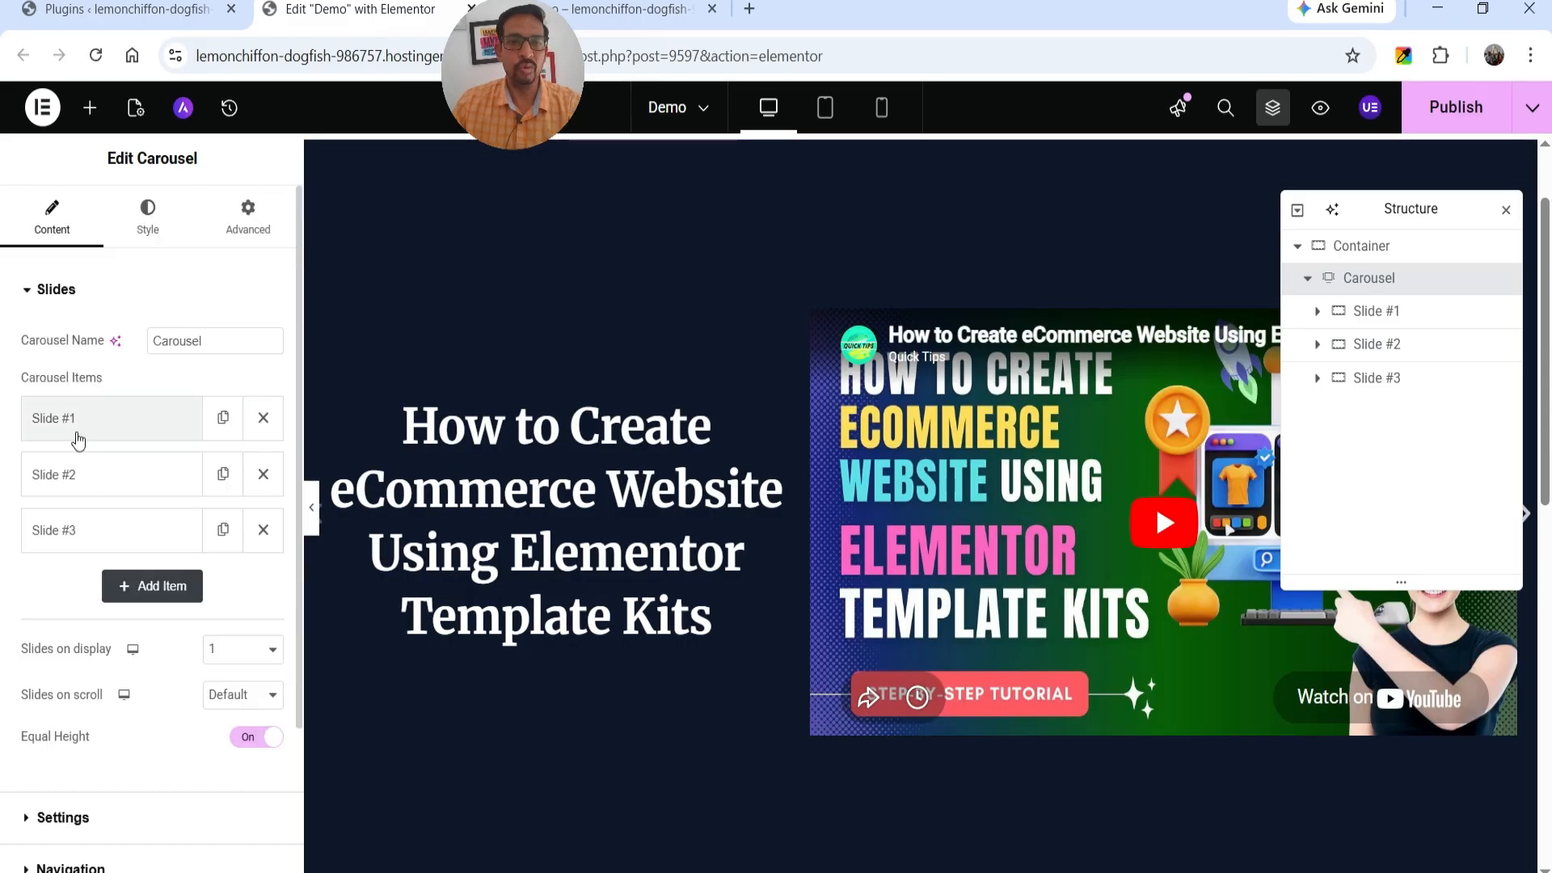
Set the carousel's Slides on scroll to 1.
{"action": "scroll", "coordinate": [78, 439], "scroll_direction": "down", "scroll_amount": 2}
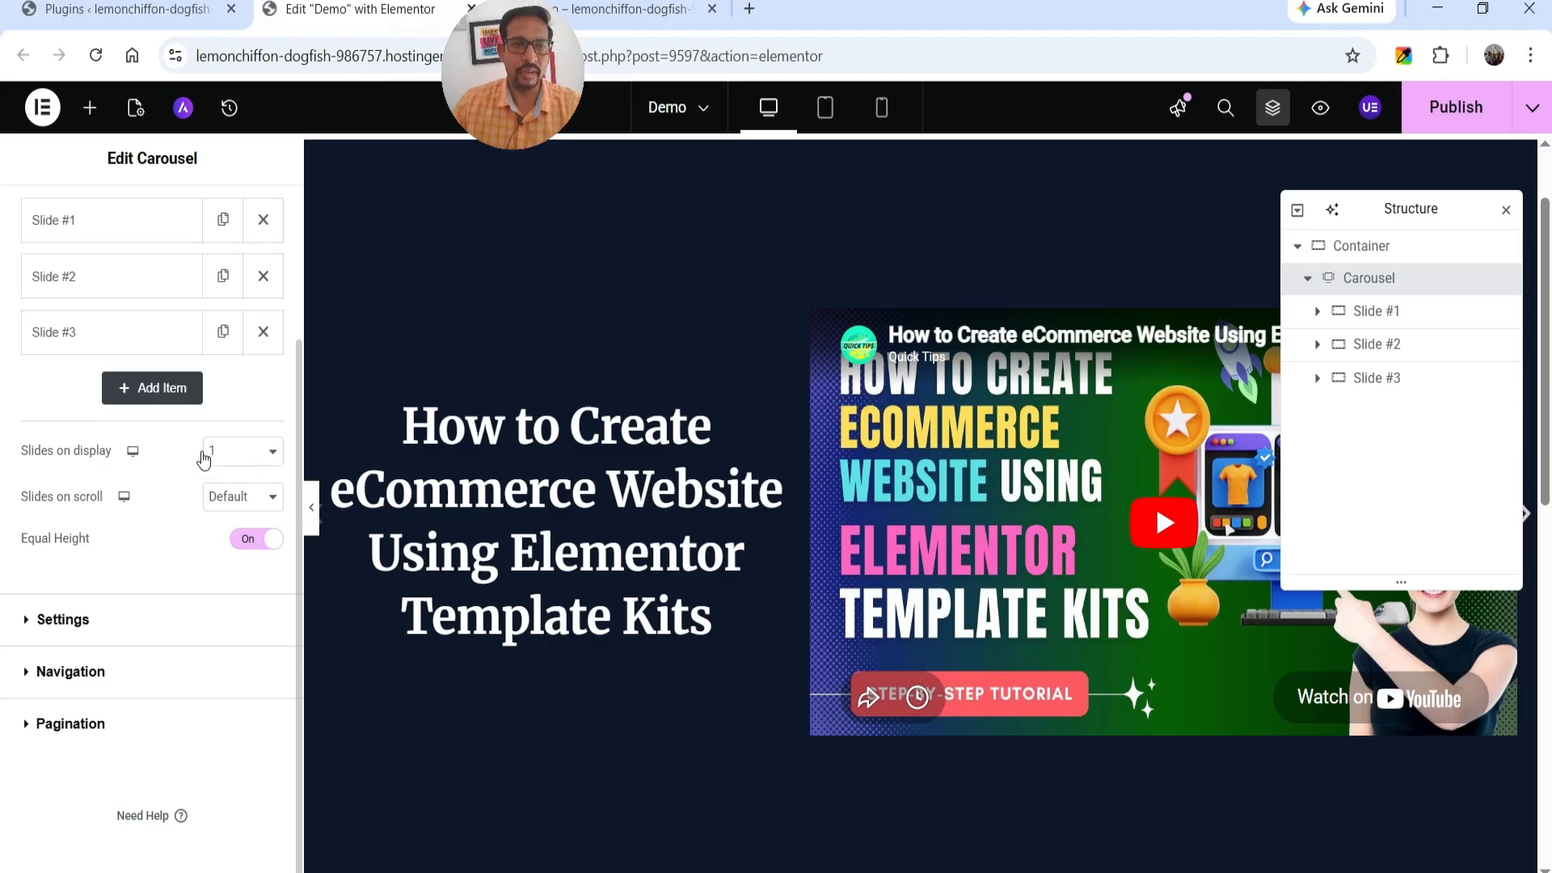
{"action": "left_click", "coordinate": [227, 496]}
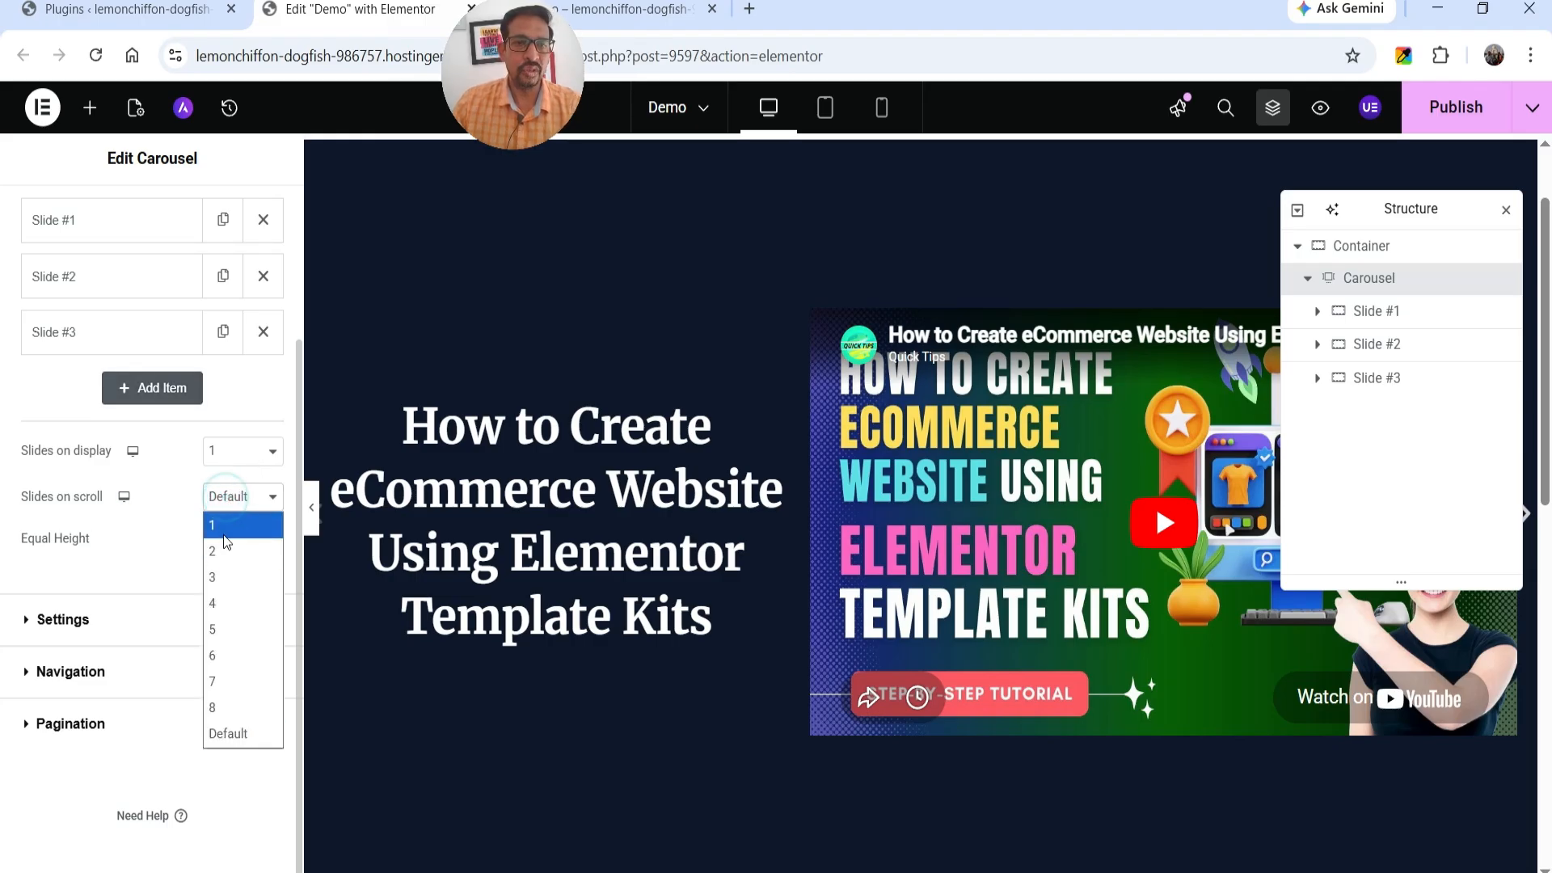
{"action": "left_click", "coordinate": [223, 533]}
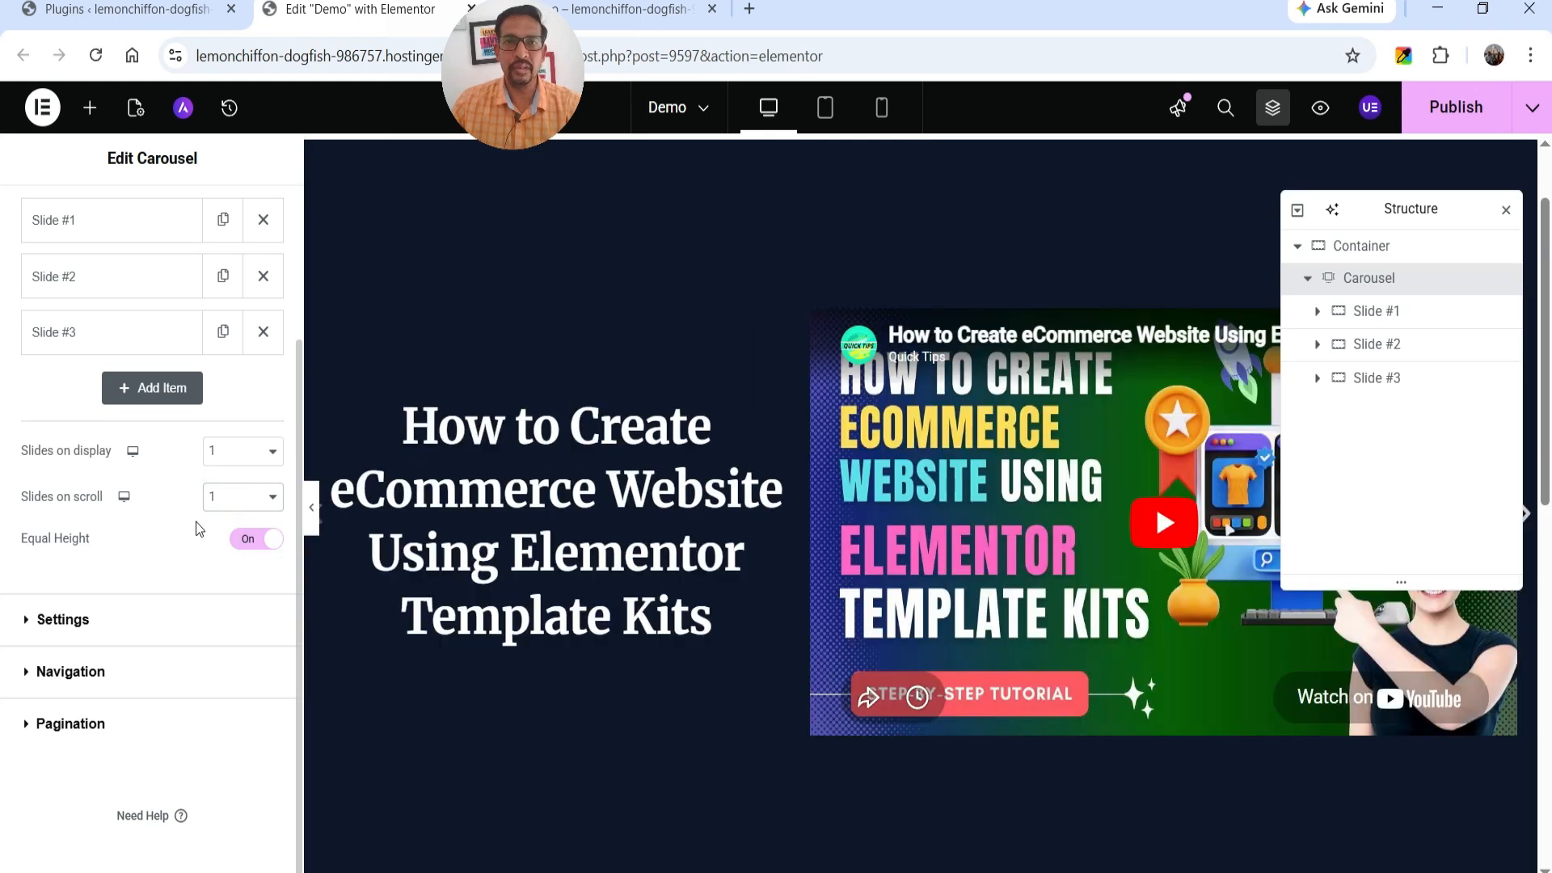
Turn the carousel's Equal Height off to compare the slides' heights, and turn it back on.
{"action": "left_click", "coordinate": [241, 547]}
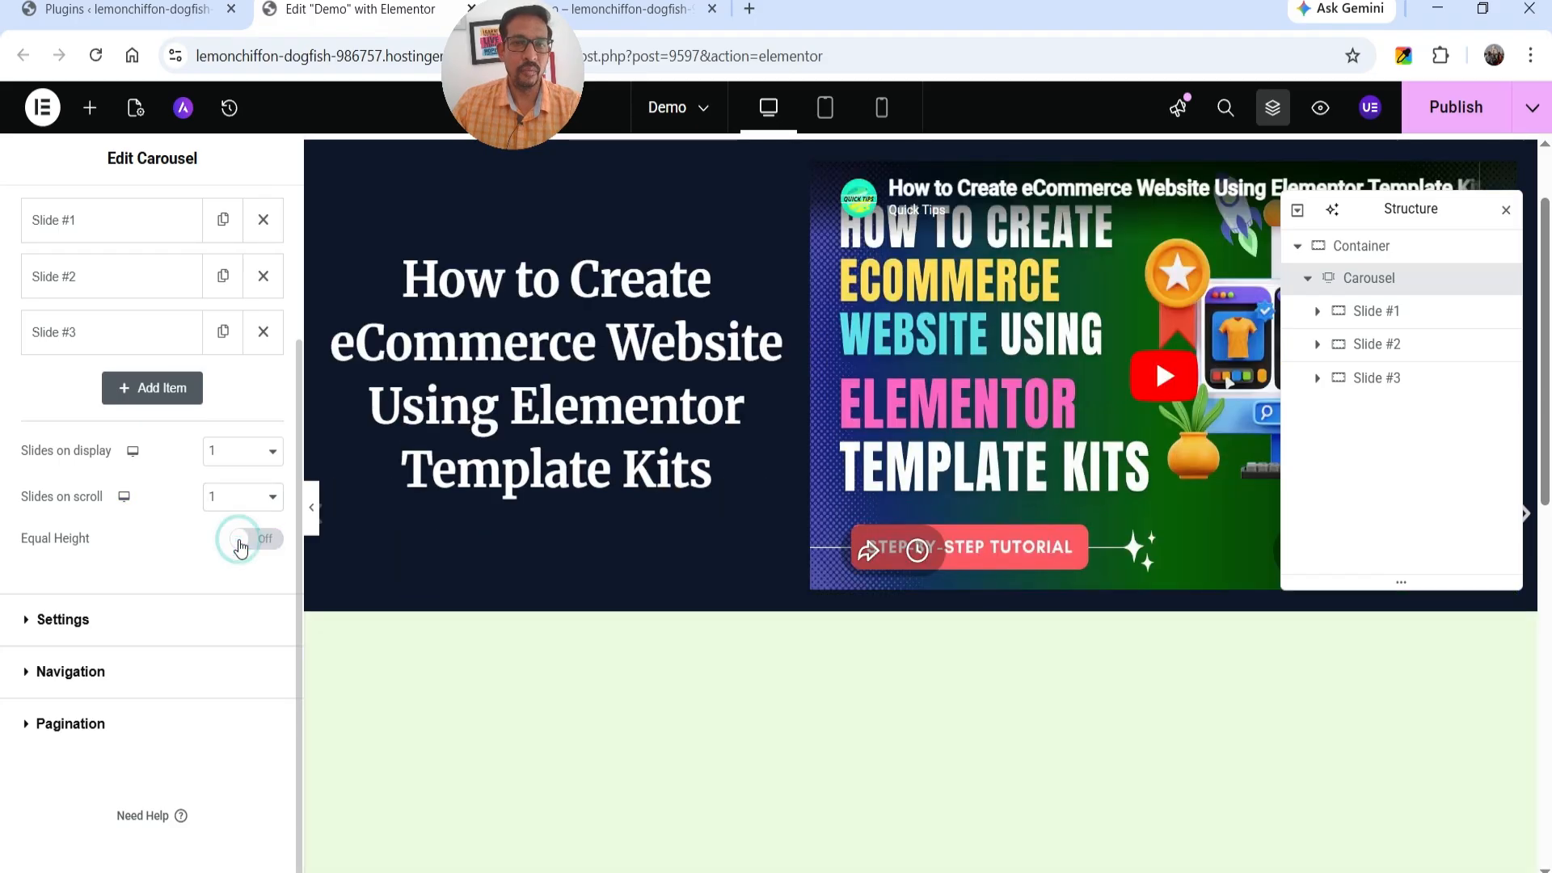
{"action": "left_click", "coordinate": [1525, 516]}
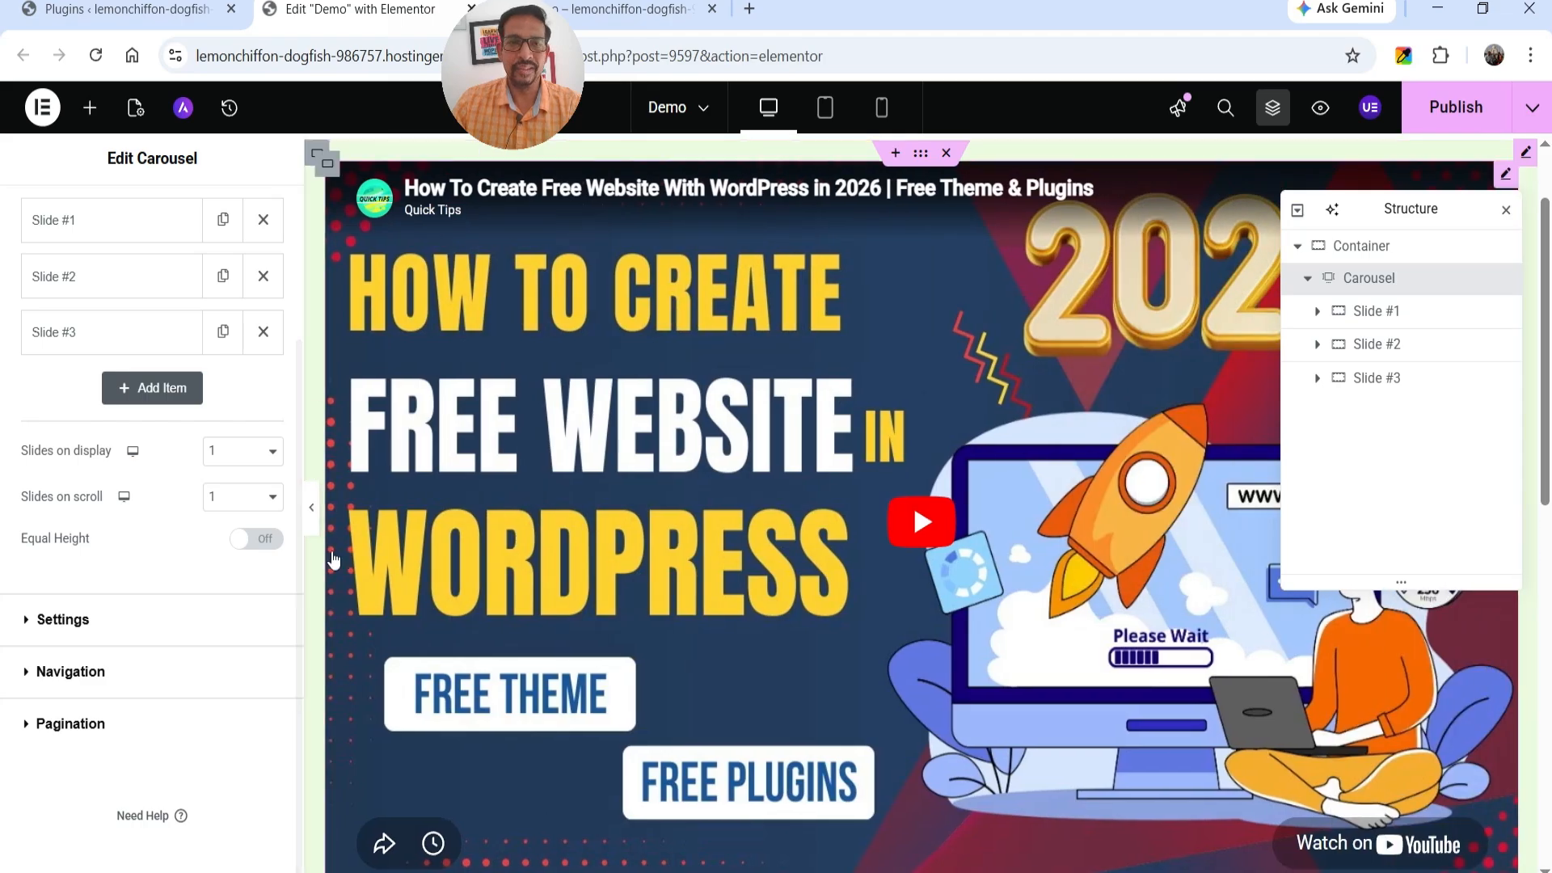
{"action": "left_click", "coordinate": [258, 543]}
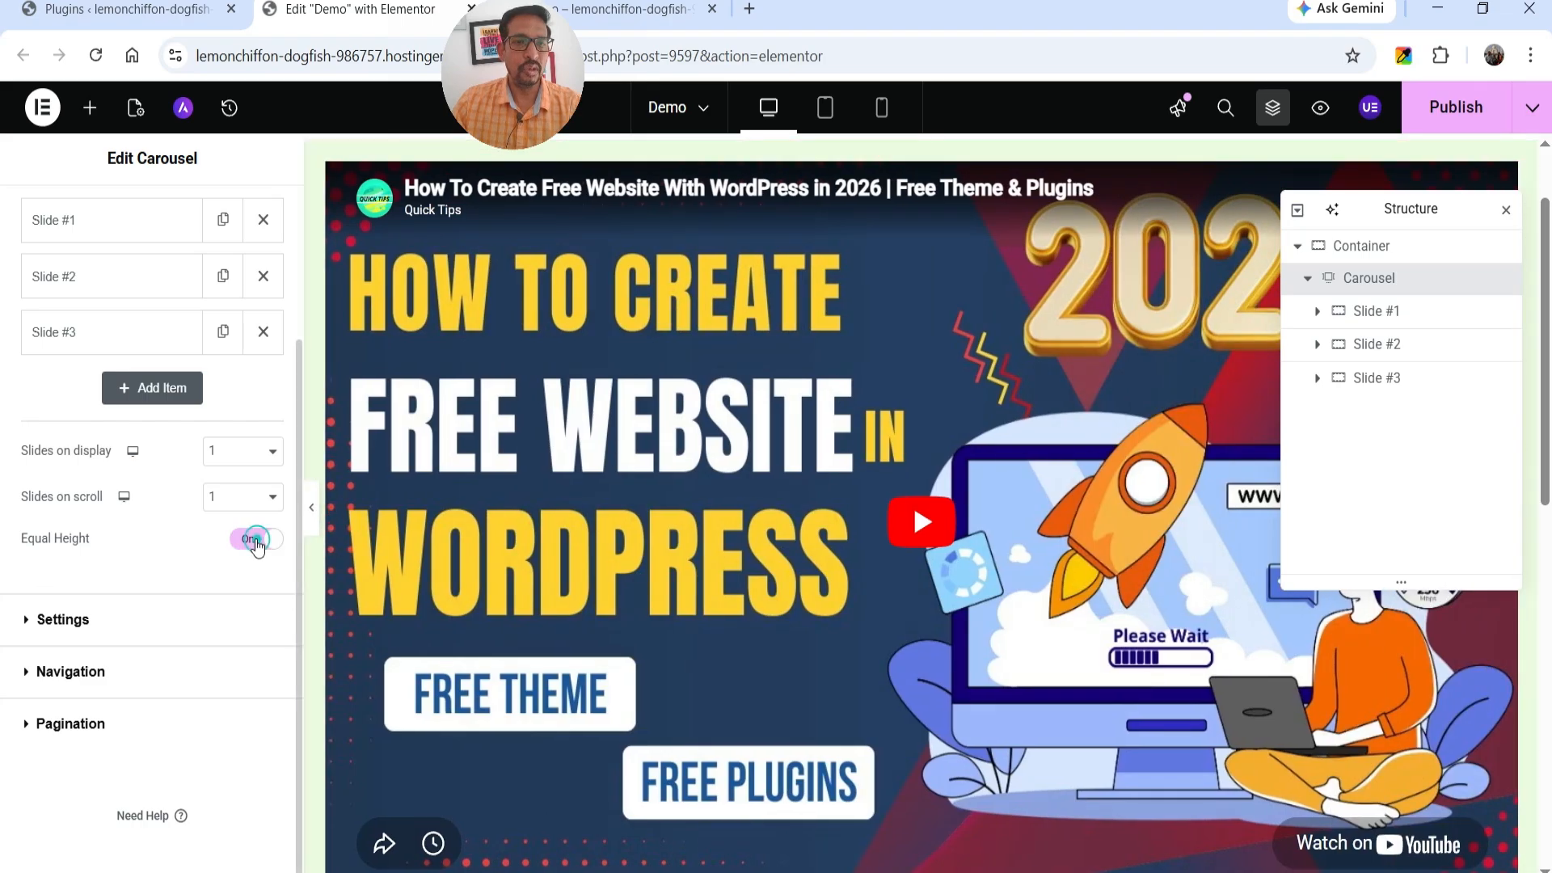
In the carousel's settings, set the Scroll Speed to 3000 ms.
{"action": "left_click", "coordinate": [43, 638]}
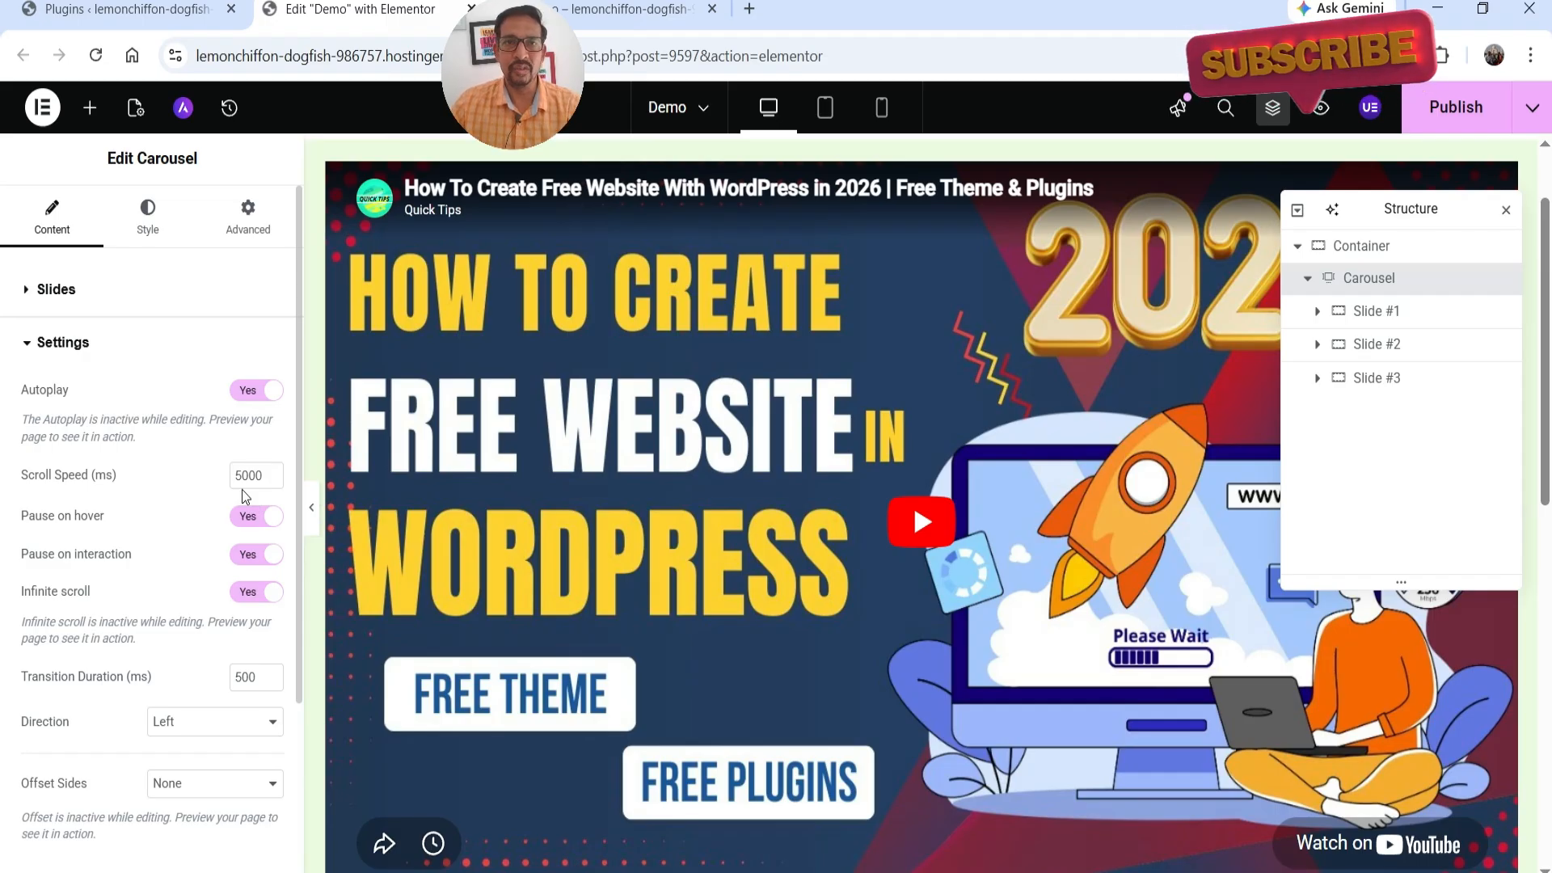
{"action": "left_click_drag", "start_coordinate": [244, 475], "coordinate": [227, 478]}
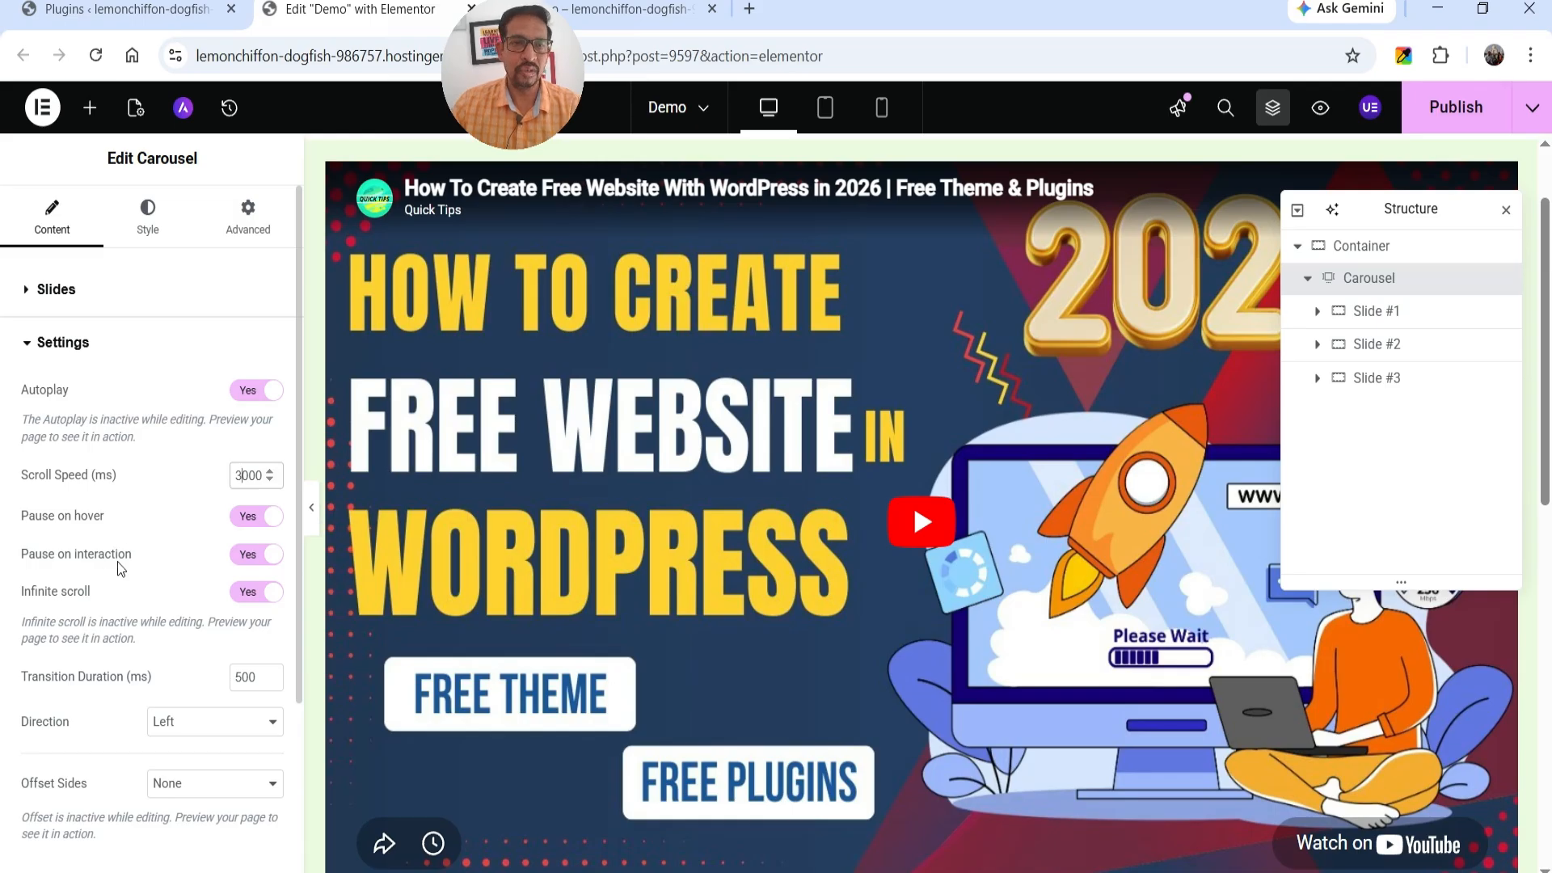
{"action": "scroll", "coordinate": [120, 569], "scroll_direction": "down", "scroll_amount": 1}
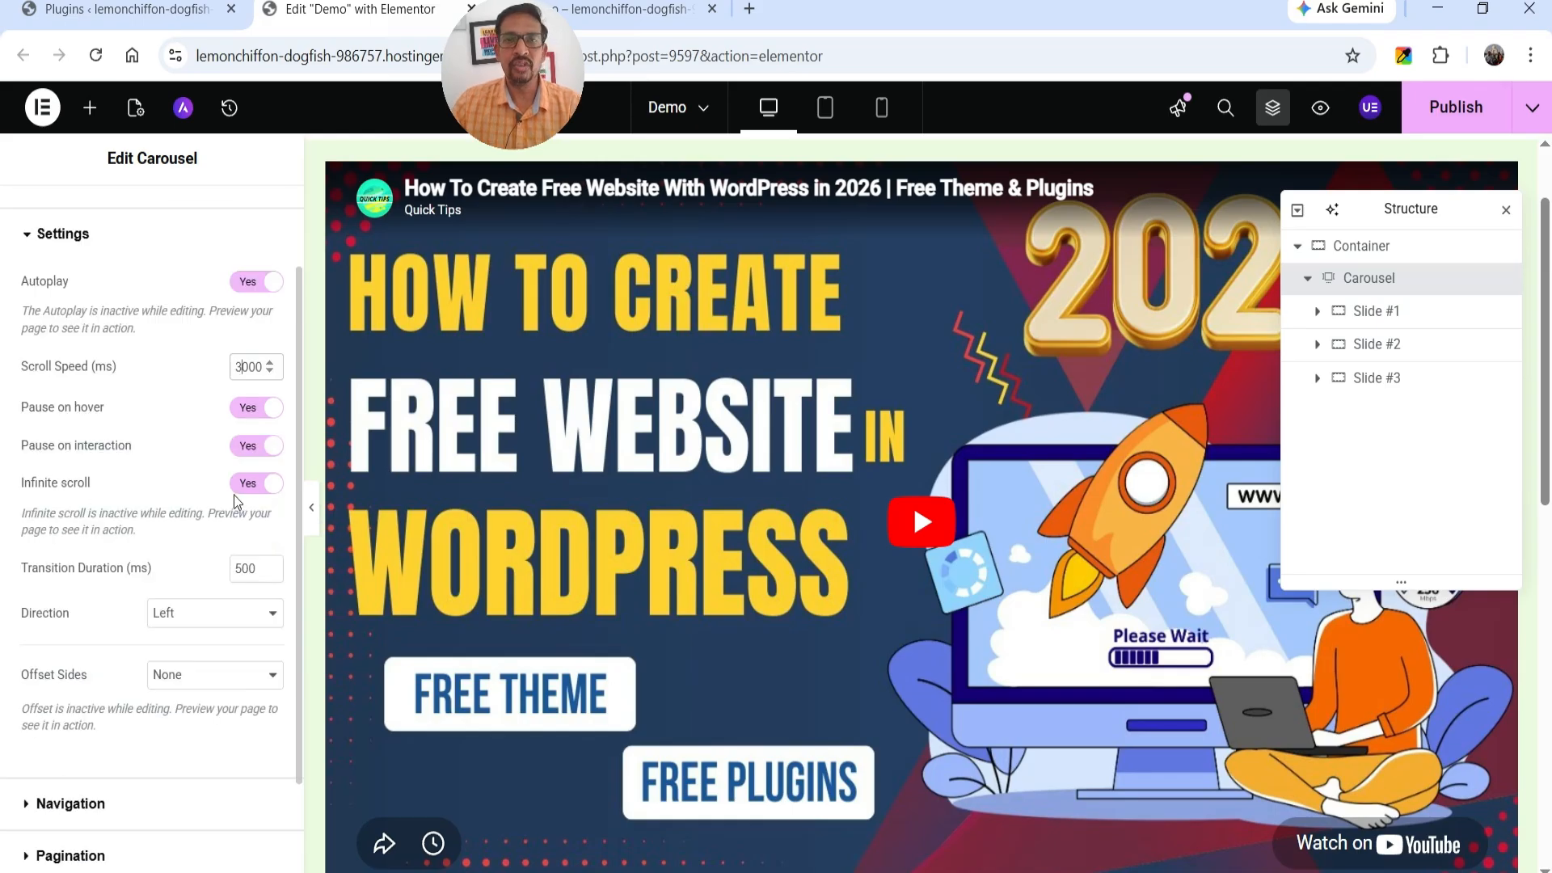
Try the carousel's Direction set to Right, and restore it to Left.
{"action": "scroll", "coordinate": [194, 505], "scroll_direction": "down", "scroll_amount": 1}
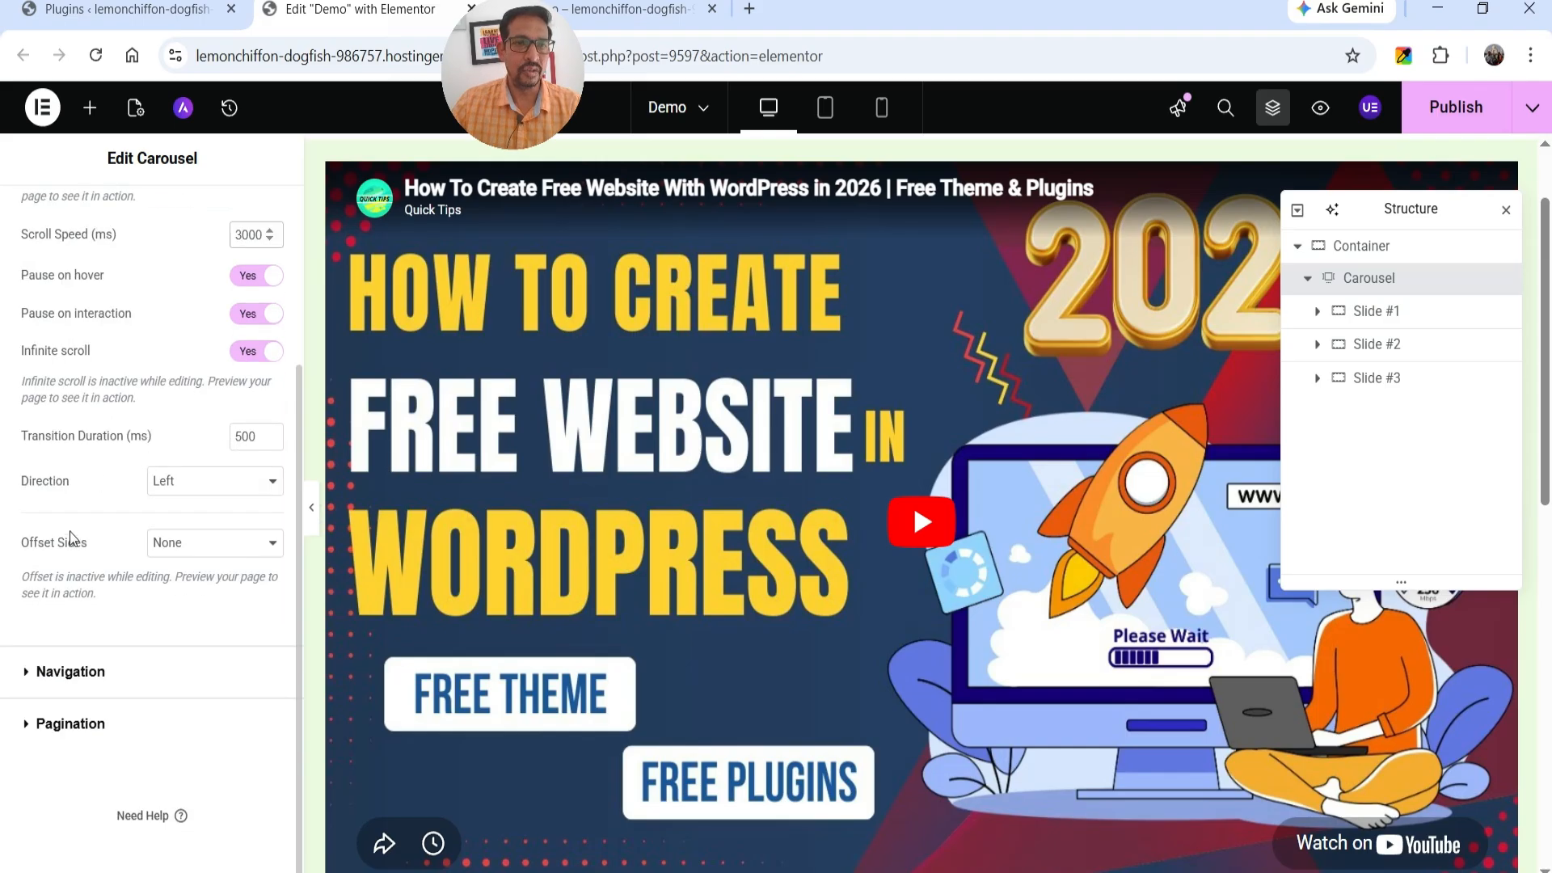
{"action": "left_click", "coordinate": [195, 485]}
{"action": "left_click", "coordinate": [199, 527]}
{"action": "left_click", "coordinate": [202, 482]}
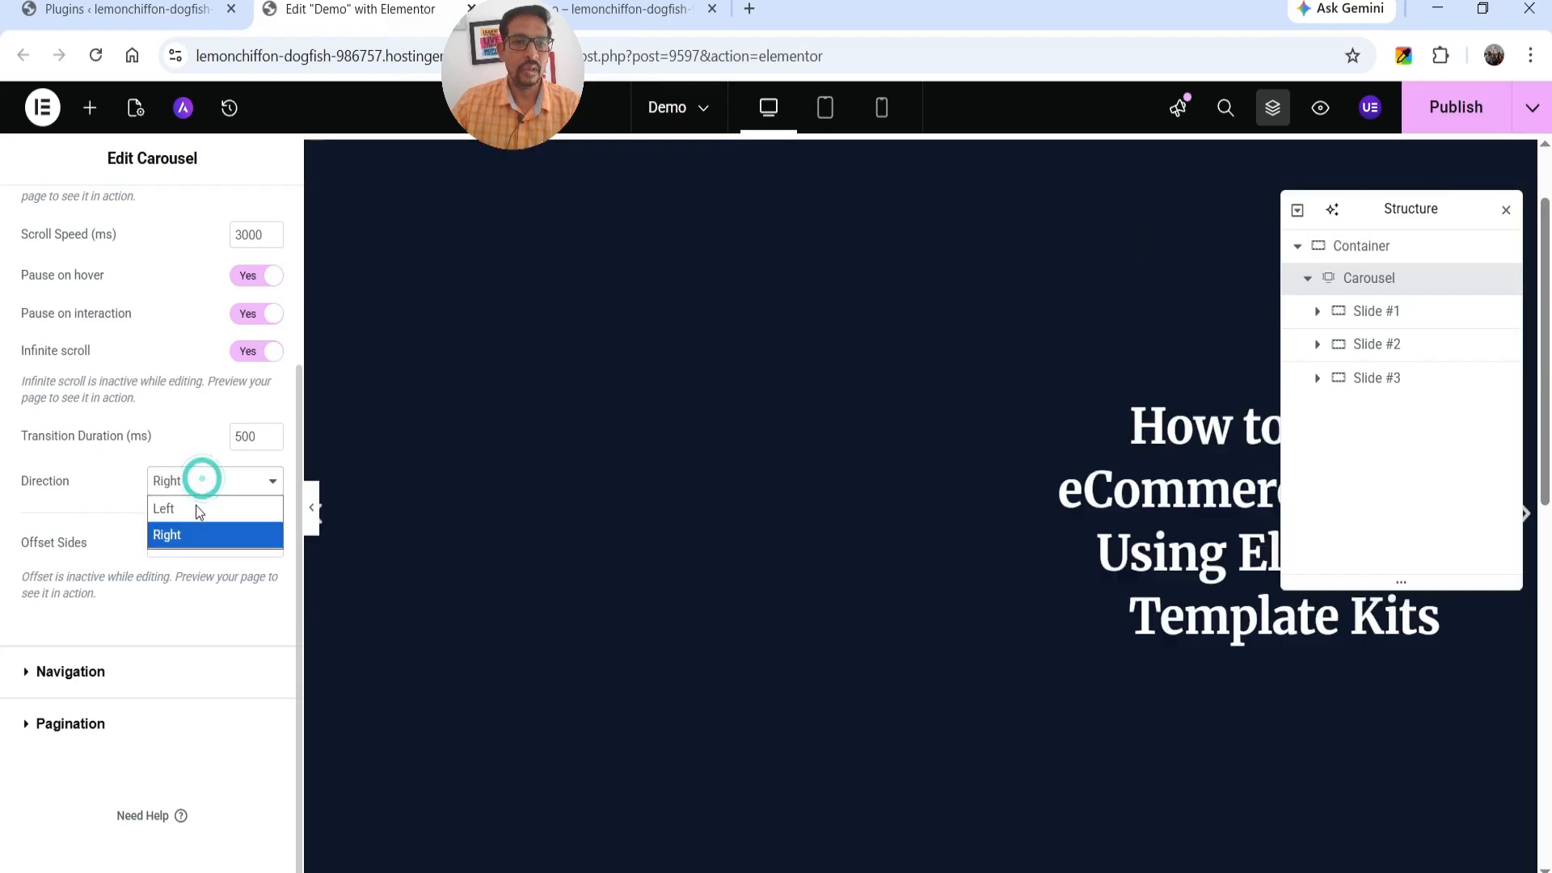
{"action": "left_click", "coordinate": [196, 530]}
{"action": "left_click", "coordinate": [195, 482]}
{"action": "left_click", "coordinate": [197, 500]}
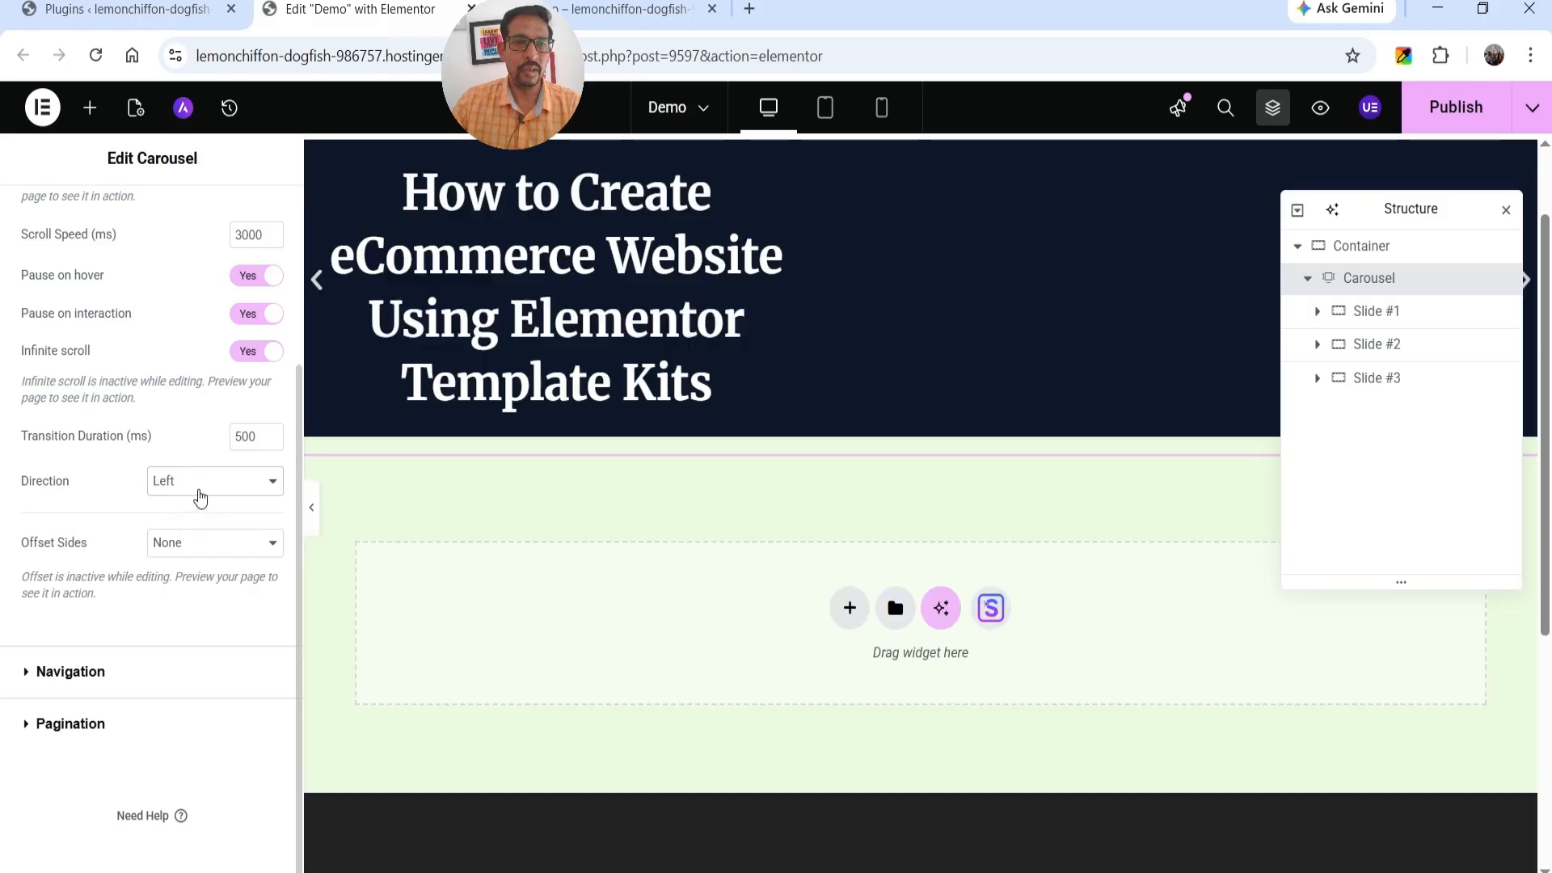
Try the carousel's Offset Sides as Both, change it to Left, and publish the page.
{"action": "left_click", "coordinate": [210, 546]}
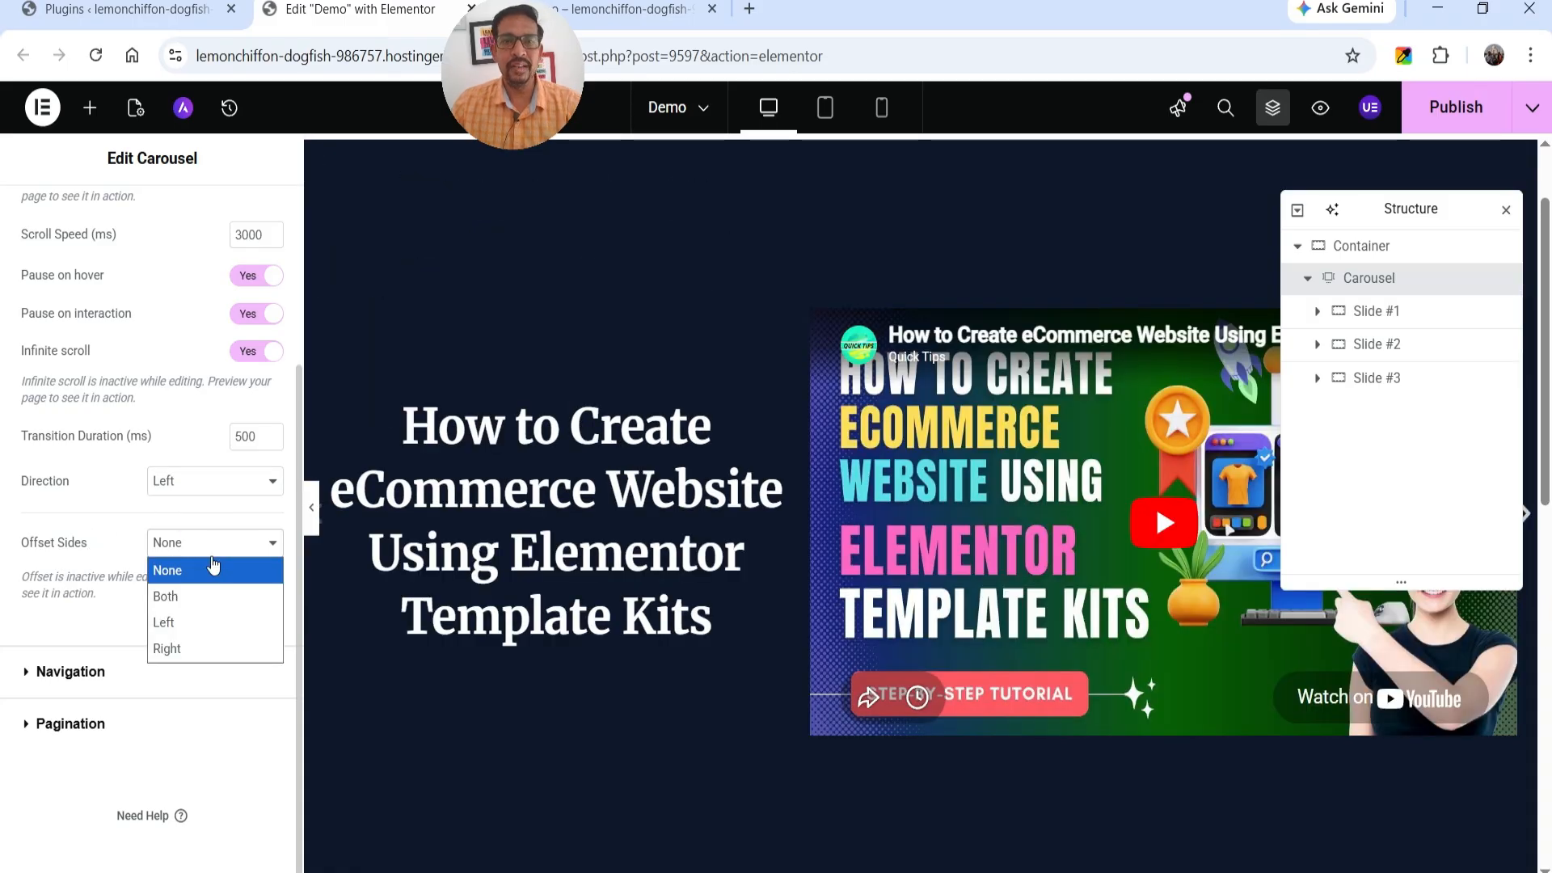
{"action": "left_click", "coordinate": [211, 586]}
{"action": "left_click", "coordinate": [213, 554]}
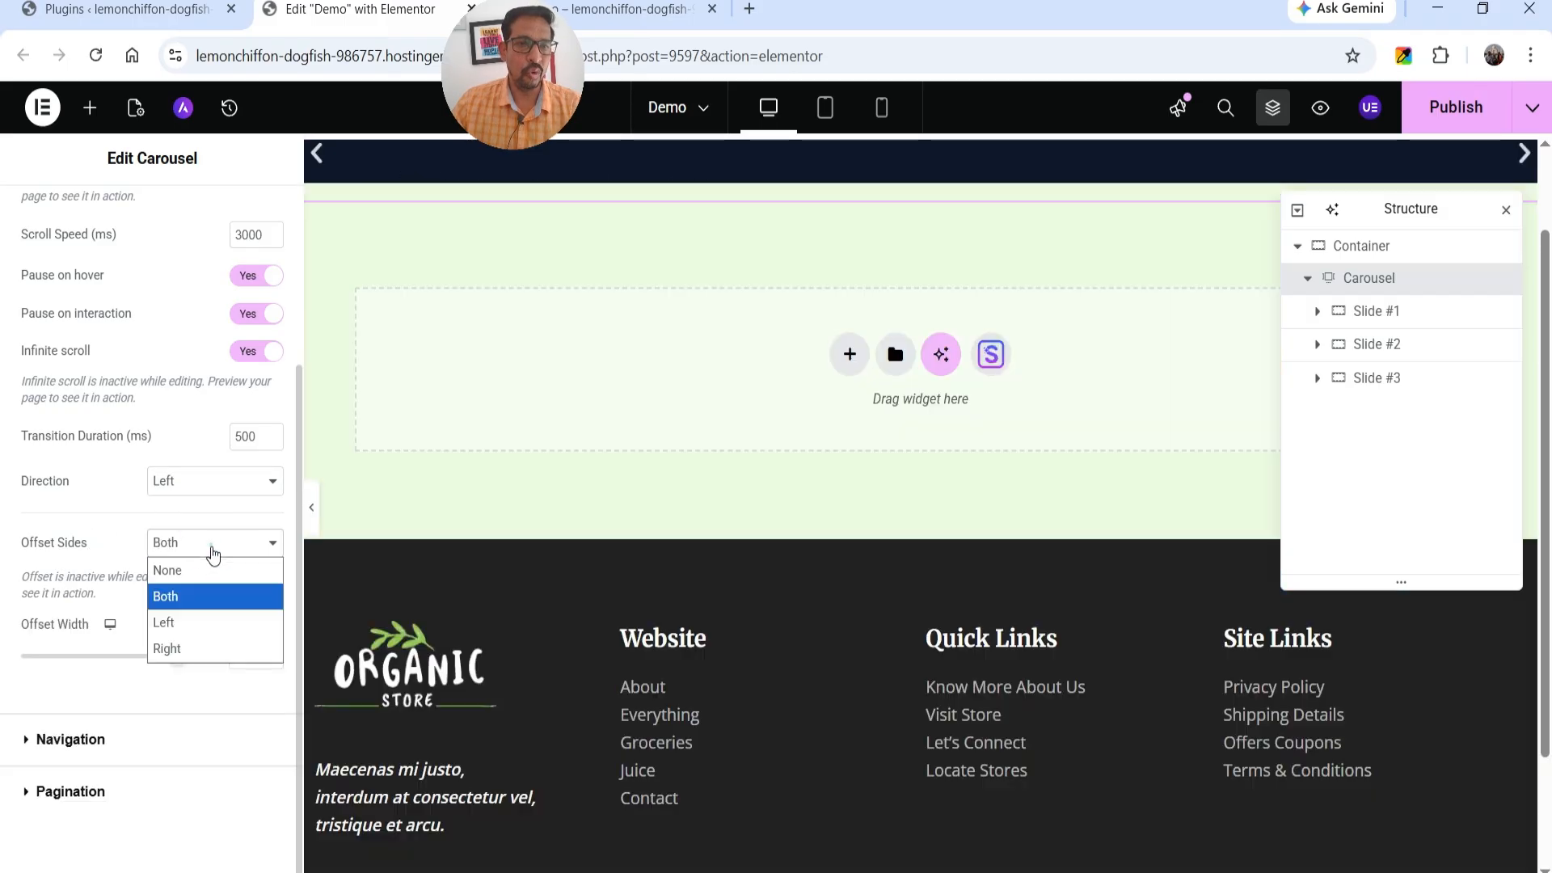
{"action": "left_click", "coordinate": [197, 624]}
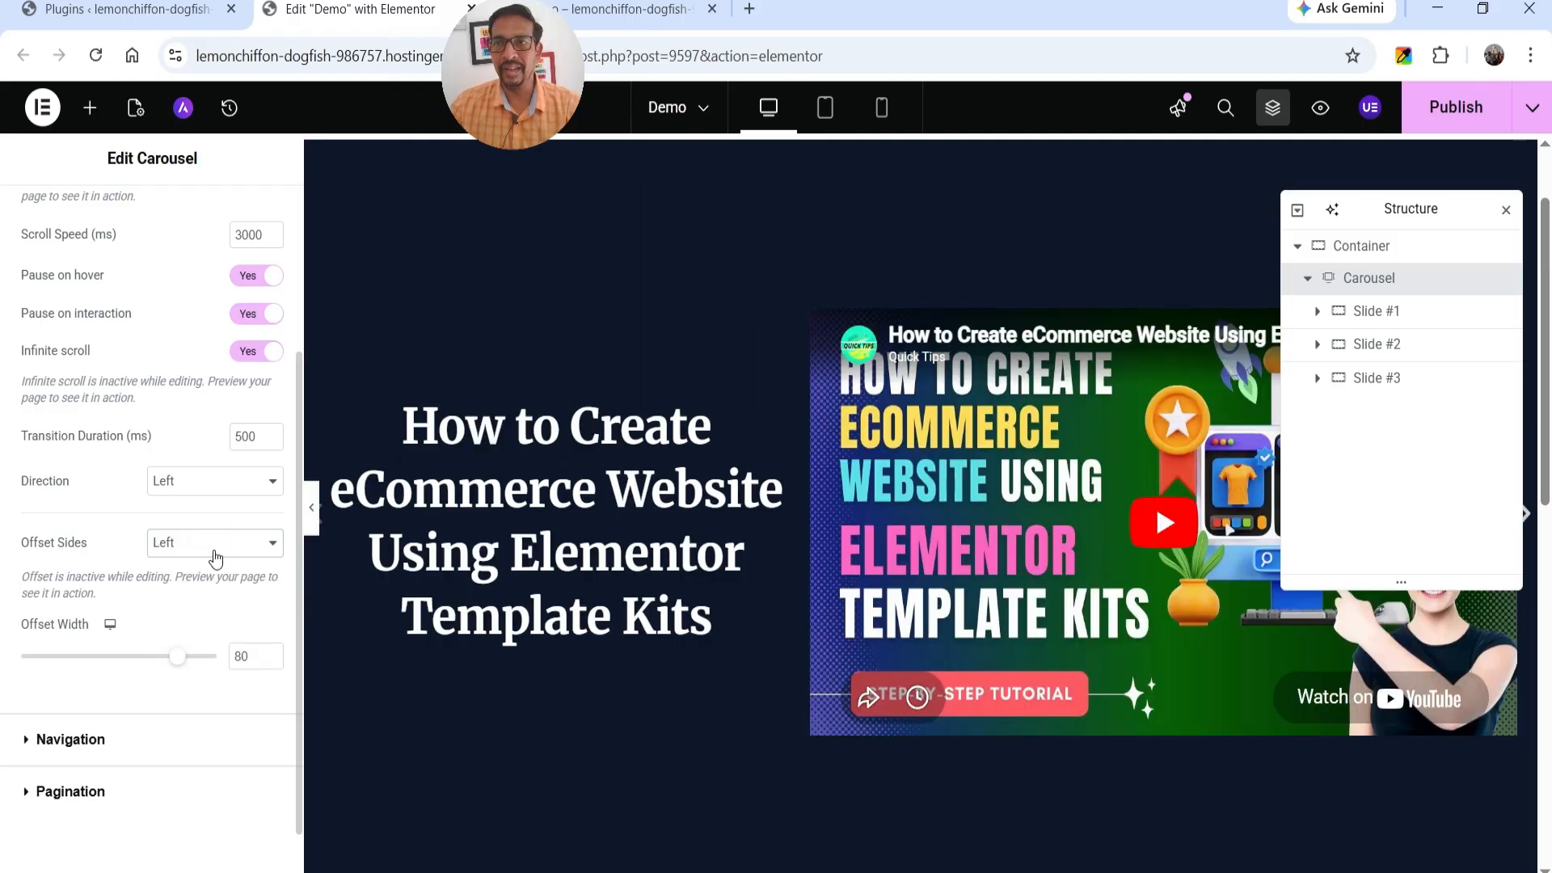
{"action": "left_click", "coordinate": [1443, 105]}
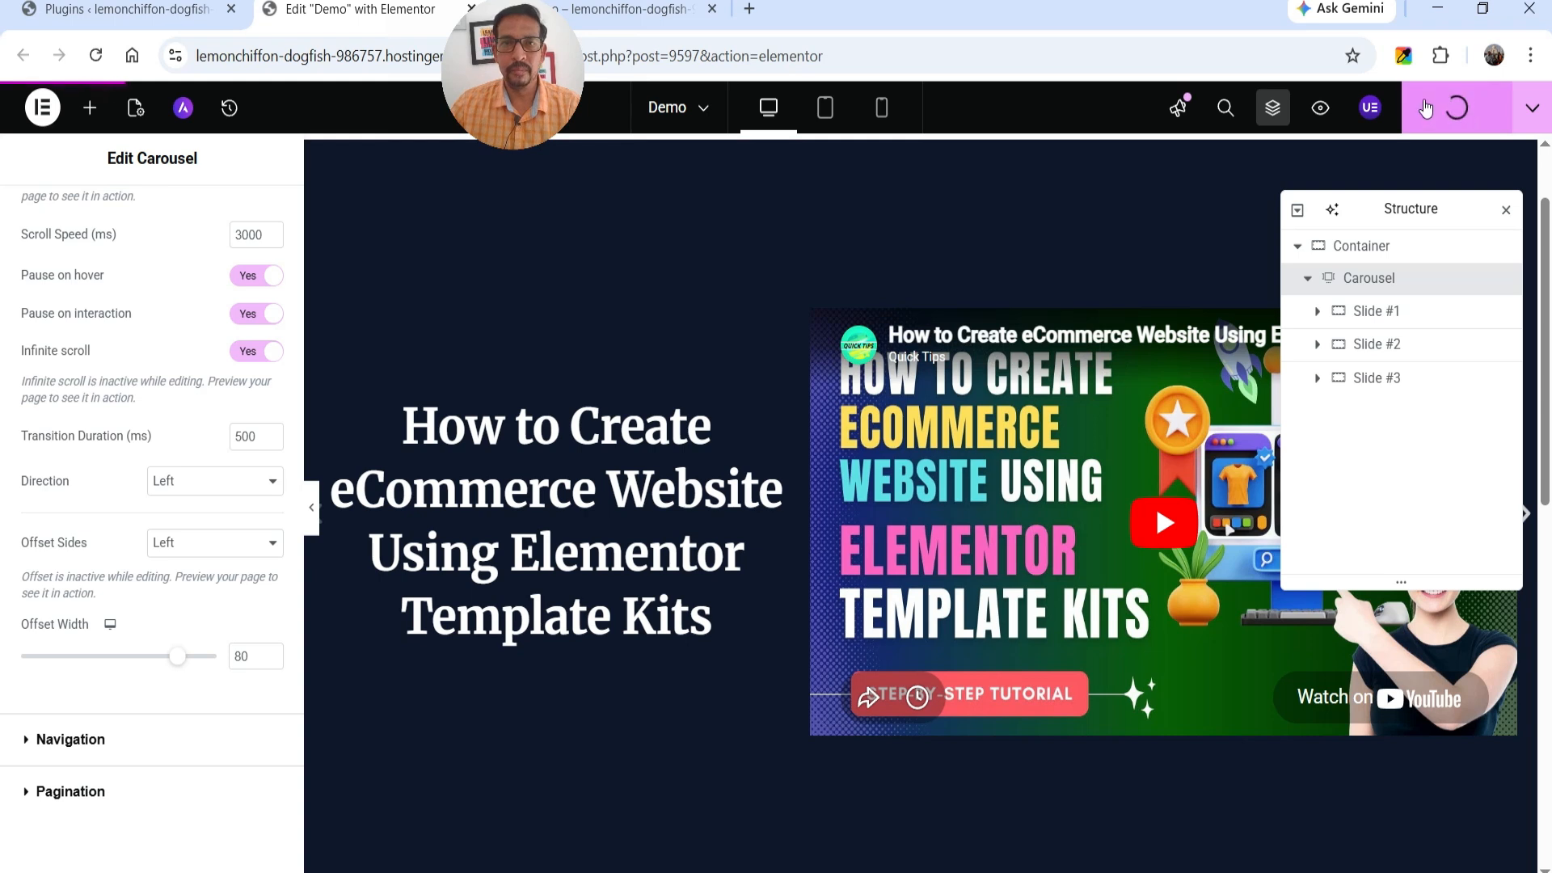
Reload the live Demo page and advance the carousel one slide to check the left offset.
{"action": "left_click", "coordinate": [638, 10]}
{"action": "left_click", "coordinate": [91, 67]}
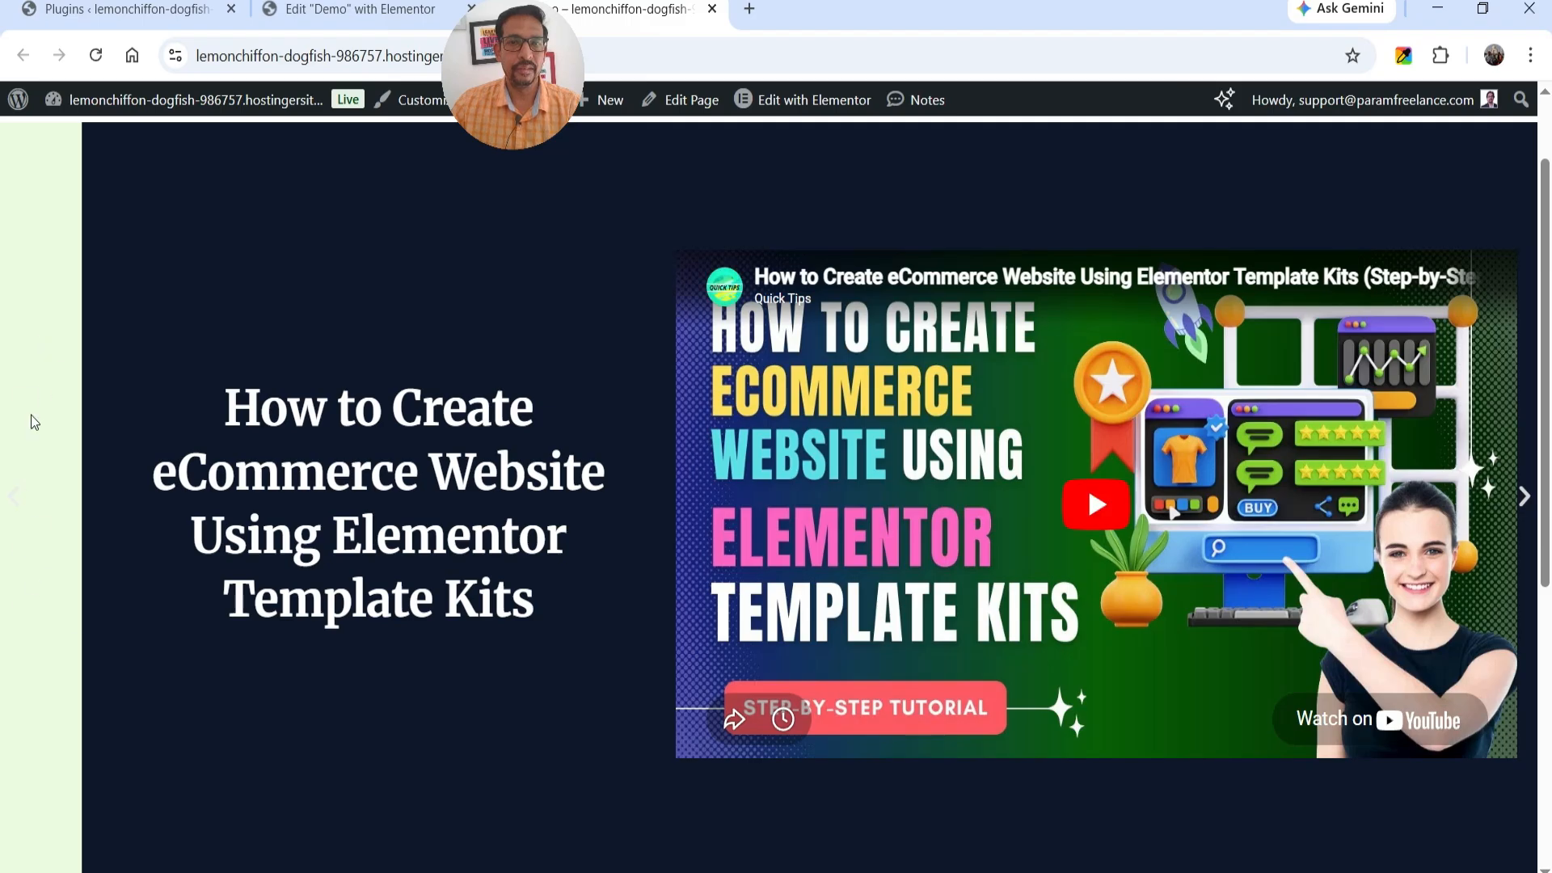
{"action": "left_click", "coordinate": [1525, 500]}
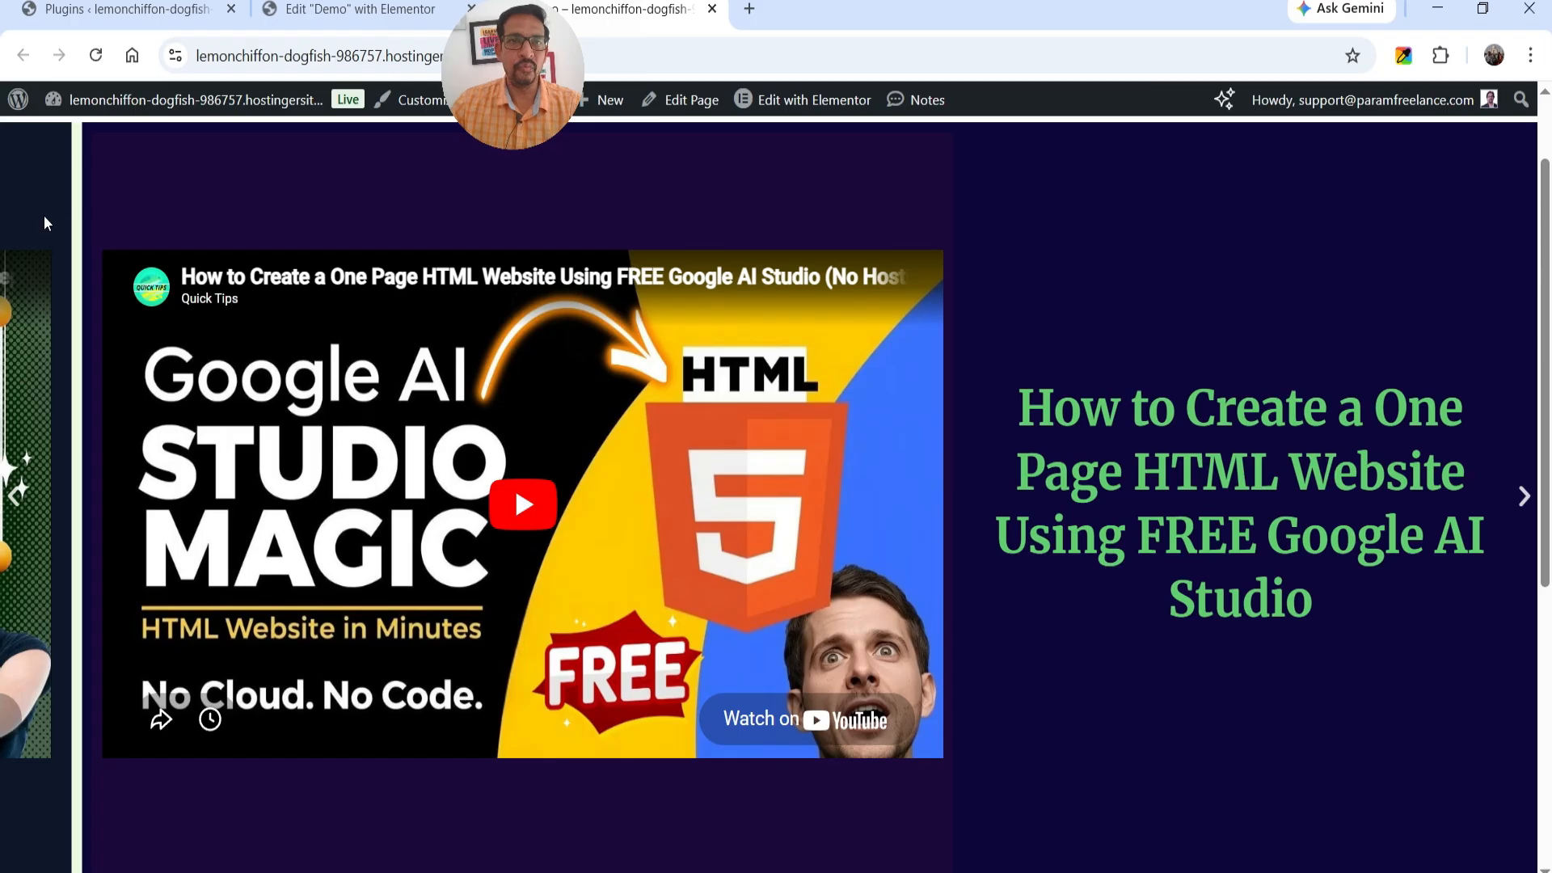
Return to the Elementor editor and restore the carousel's Offset Sides to None.
{"action": "left_click", "coordinate": [338, 15]}
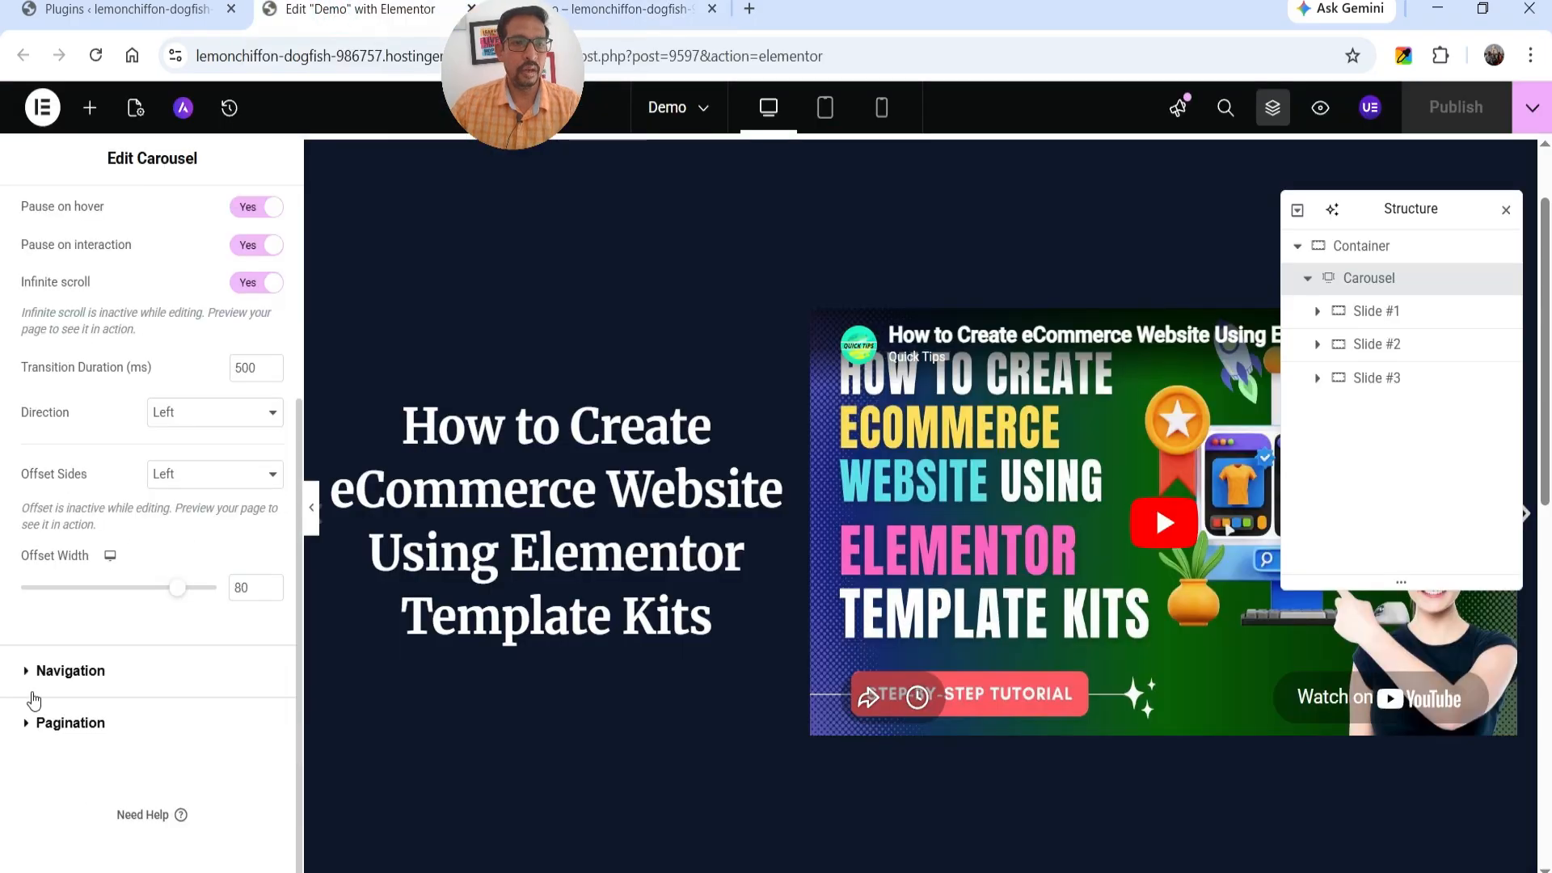
{"action": "left_click", "coordinate": [203, 475]}
{"action": "left_click", "coordinate": [191, 507]}
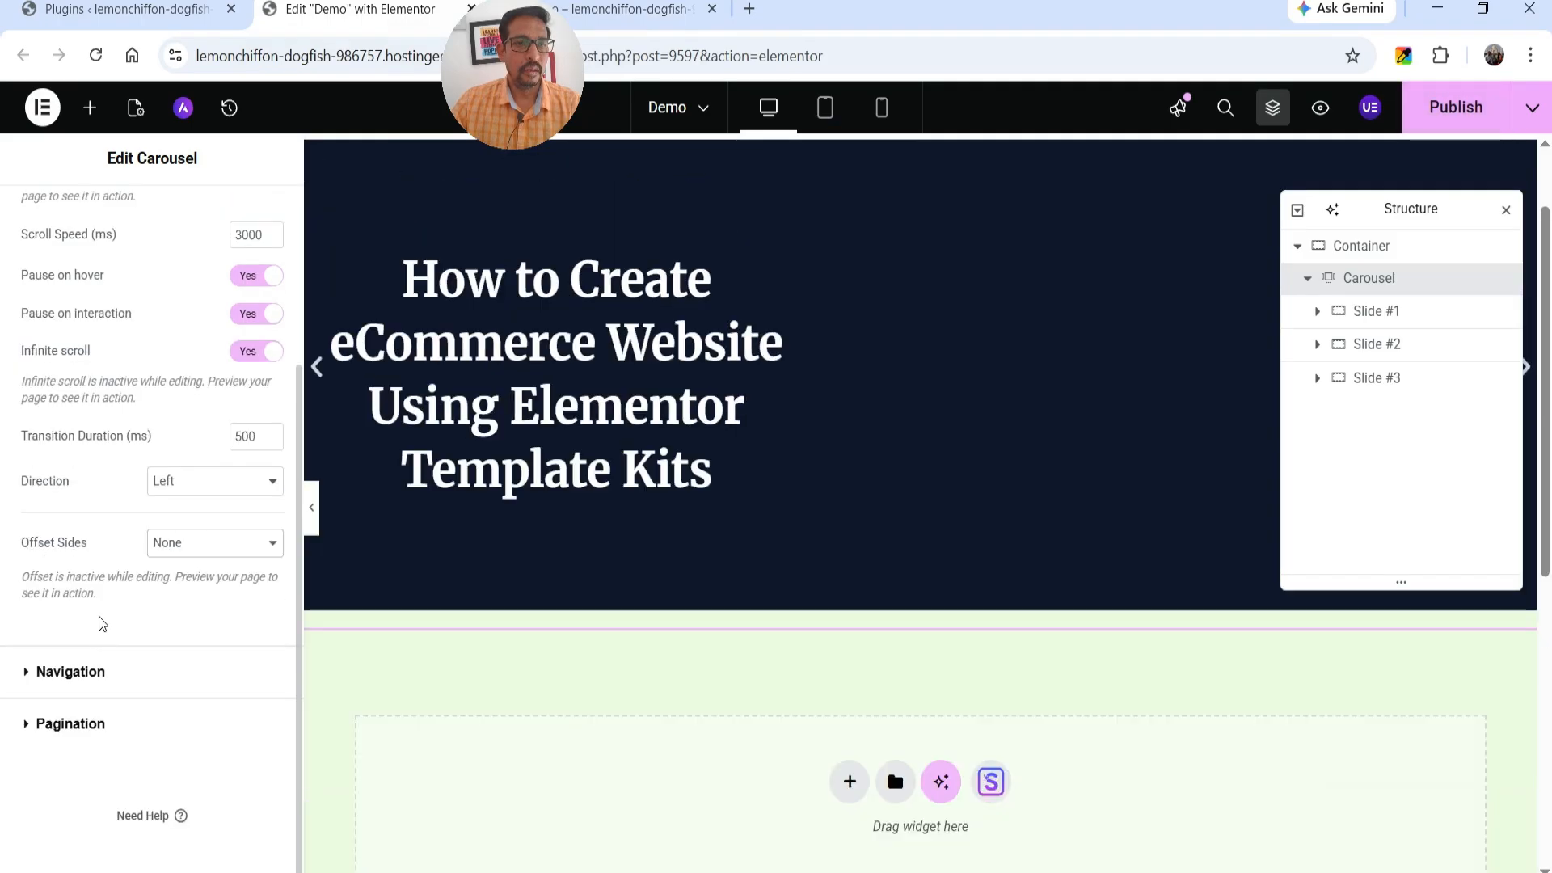
Review the carousel's Navigation options for the previous and next arrows, closing the Structure window for a clear view.
{"action": "left_click", "coordinate": [80, 676]}
{"action": "scroll", "coordinate": [118, 496], "scroll_direction": "down", "scroll_amount": 3}
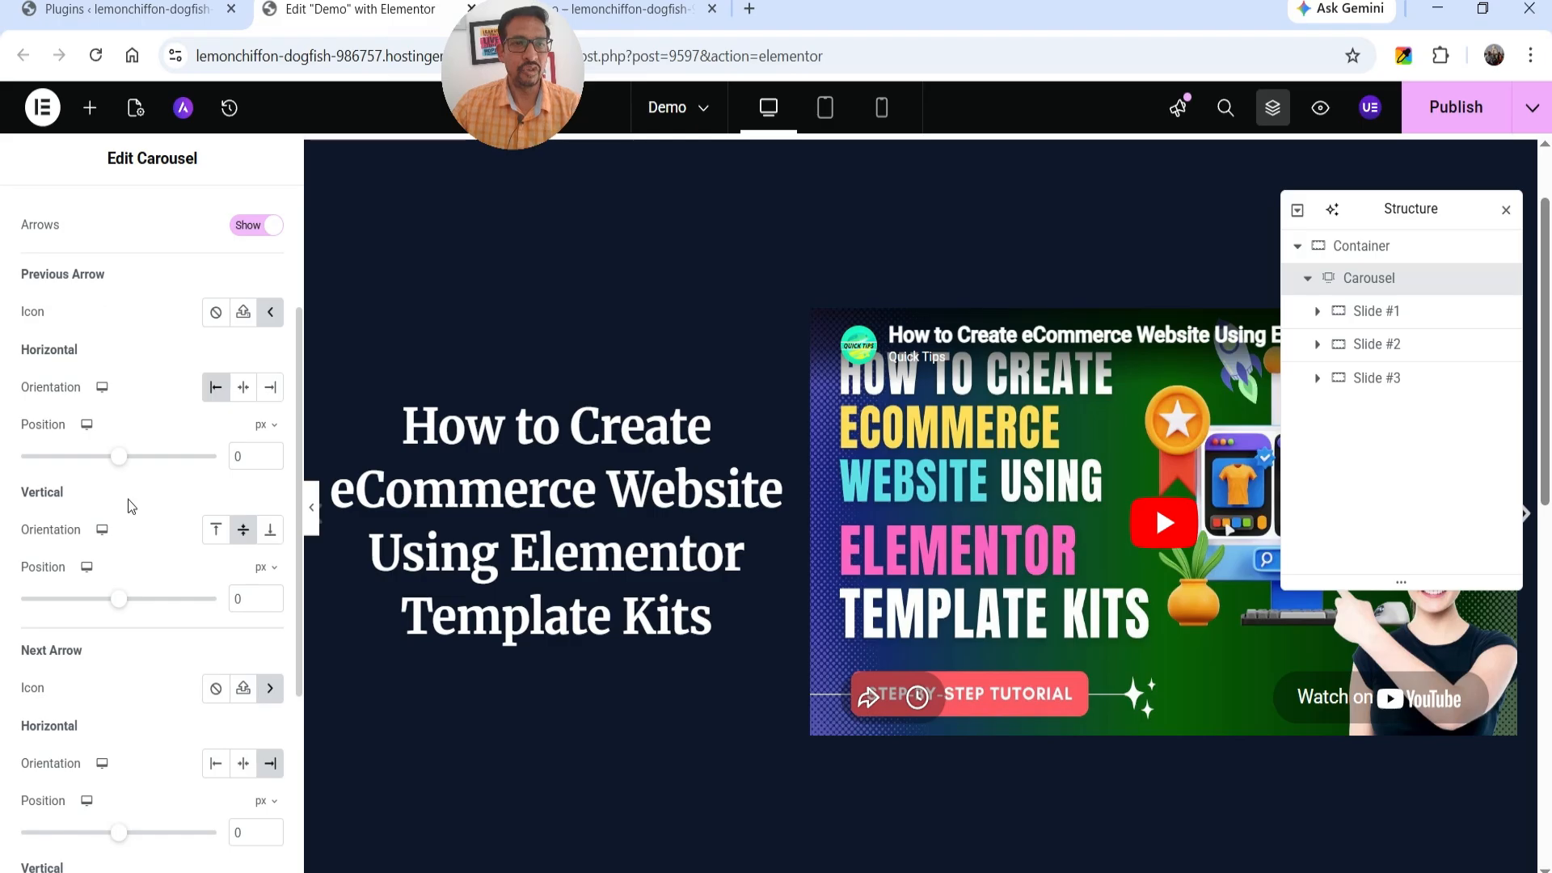
{"action": "scroll", "coordinate": [94, 466], "scroll_direction": "up", "scroll_amount": 3}
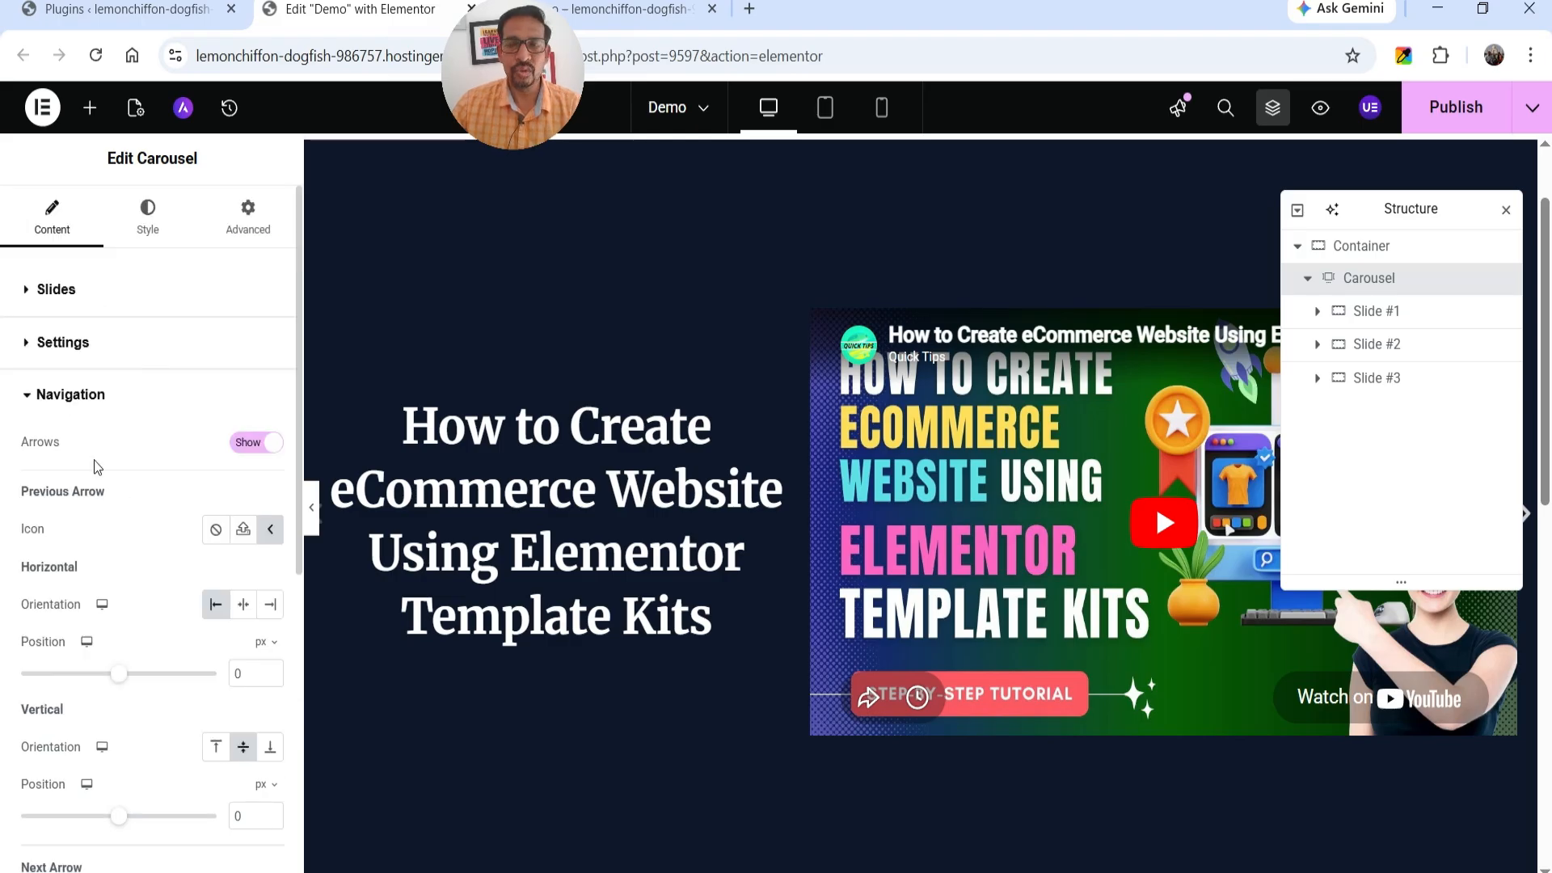
{"action": "left_click", "coordinate": [1505, 209]}
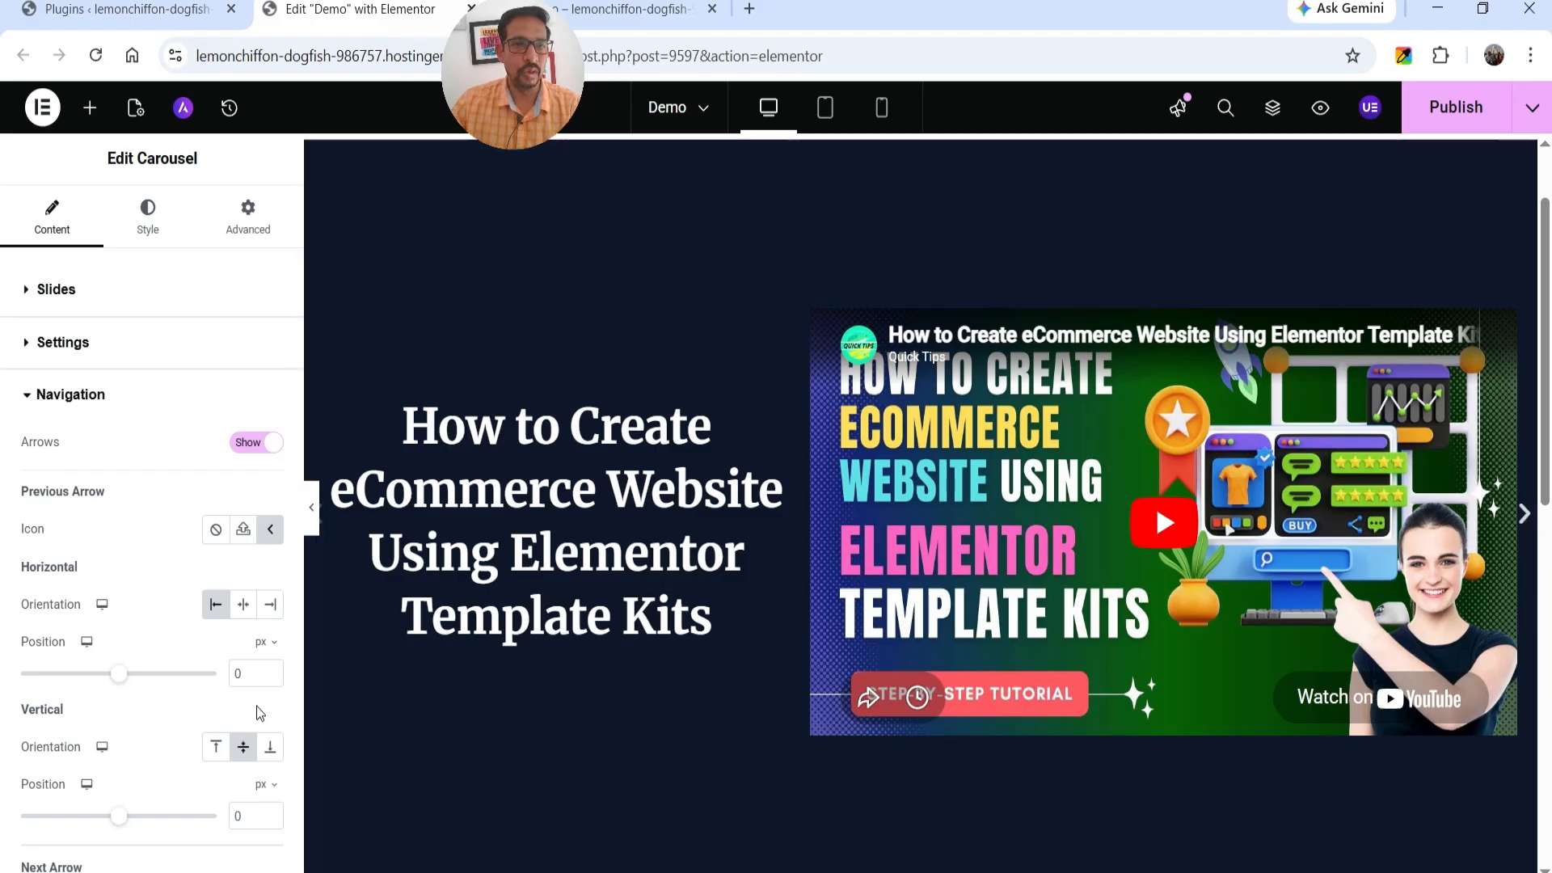
{"action": "scroll", "coordinate": [159, 521], "scroll_direction": "down", "scroll_amount": 3}
{"action": "scroll", "coordinate": [157, 525], "scroll_direction": "up", "scroll_amount": 3}
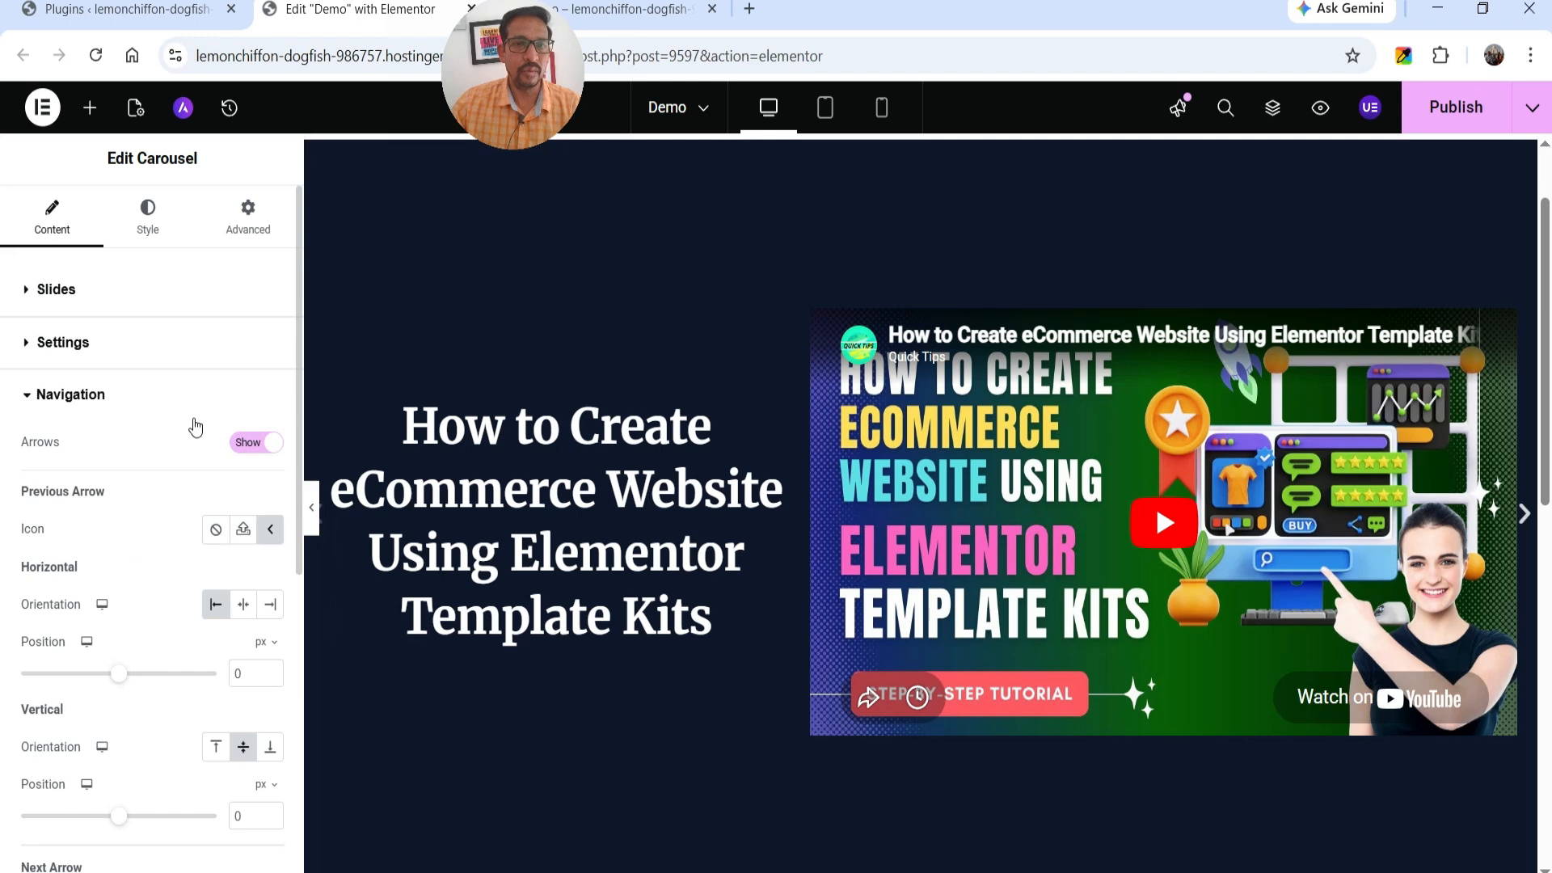
{"action": "scroll", "coordinate": [182, 450], "scroll_direction": "down", "scroll_amount": 3}
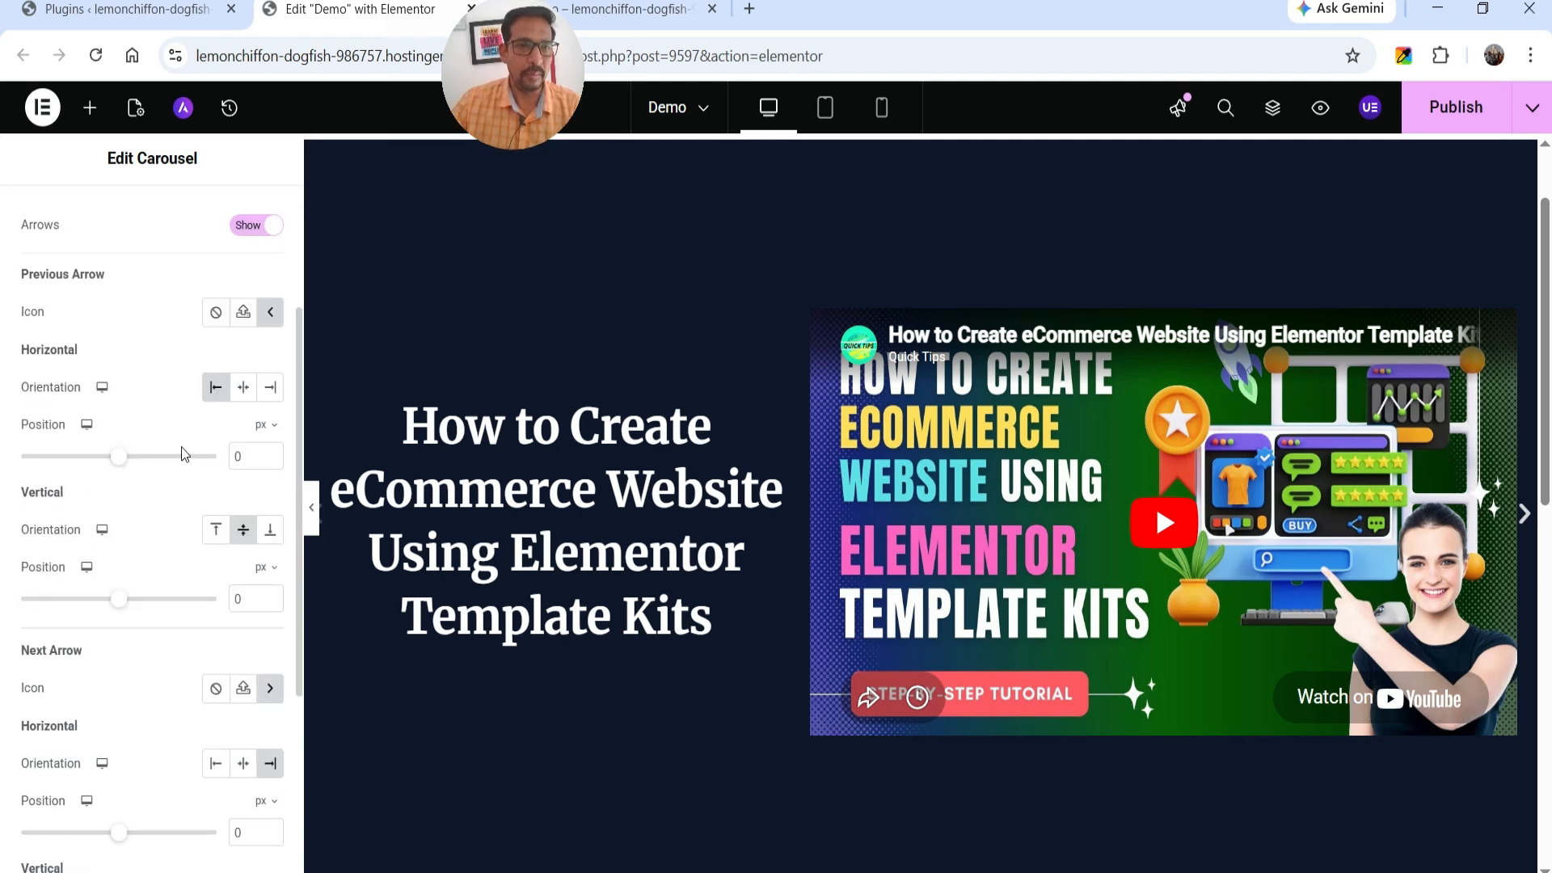
Try the carousel's Pagination as Fraction and check it below the slides.
{"action": "scroll", "coordinate": [121, 566], "scroll_direction": "down", "scroll_amount": 4}
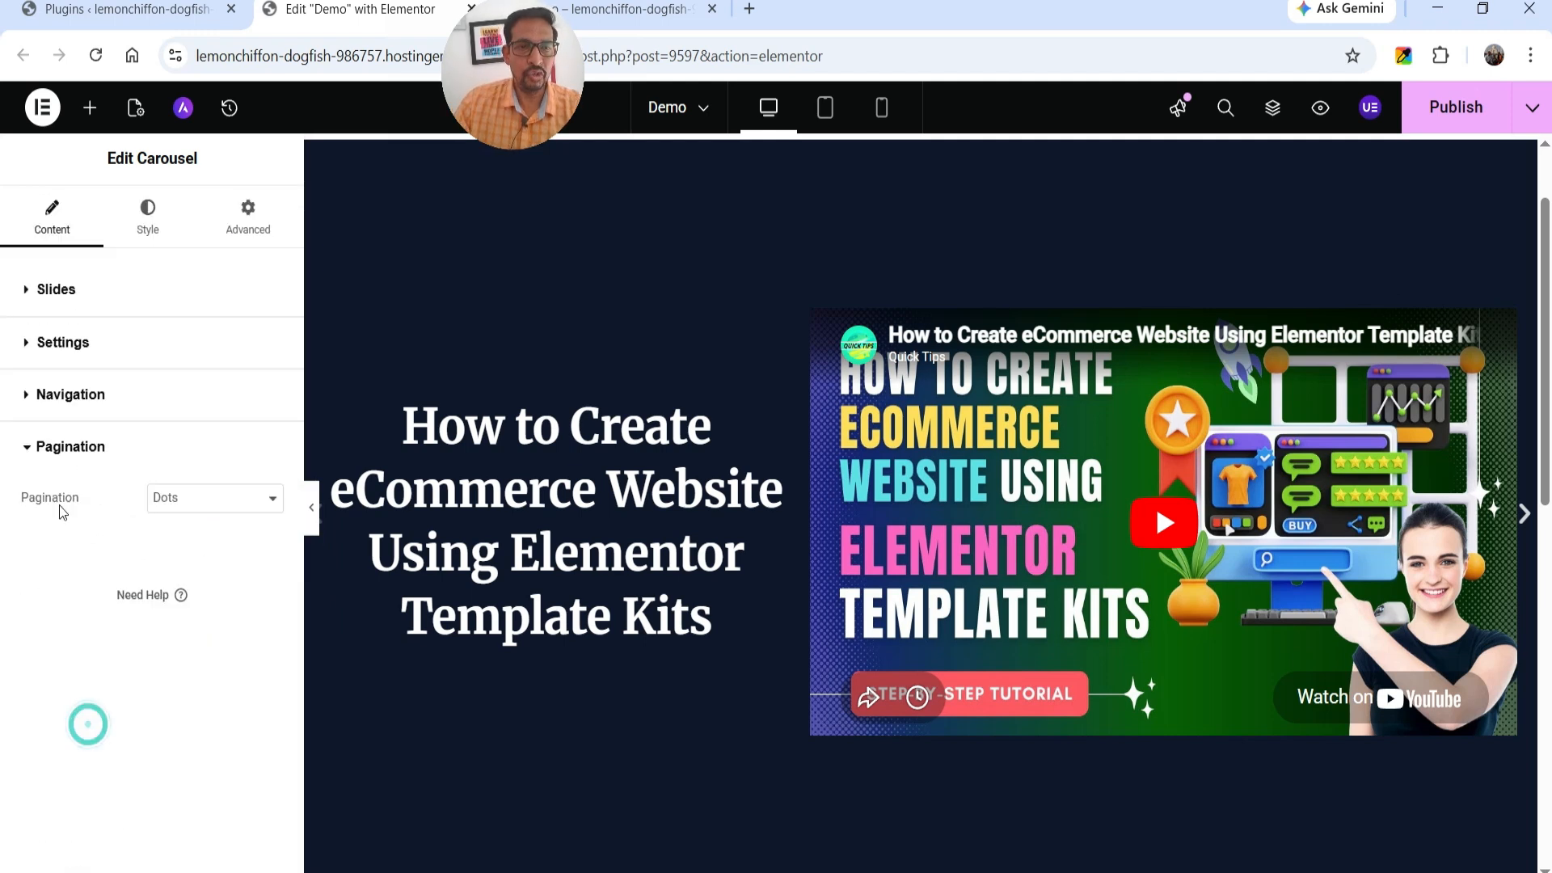
{"action": "left_click", "coordinate": [196, 507]}
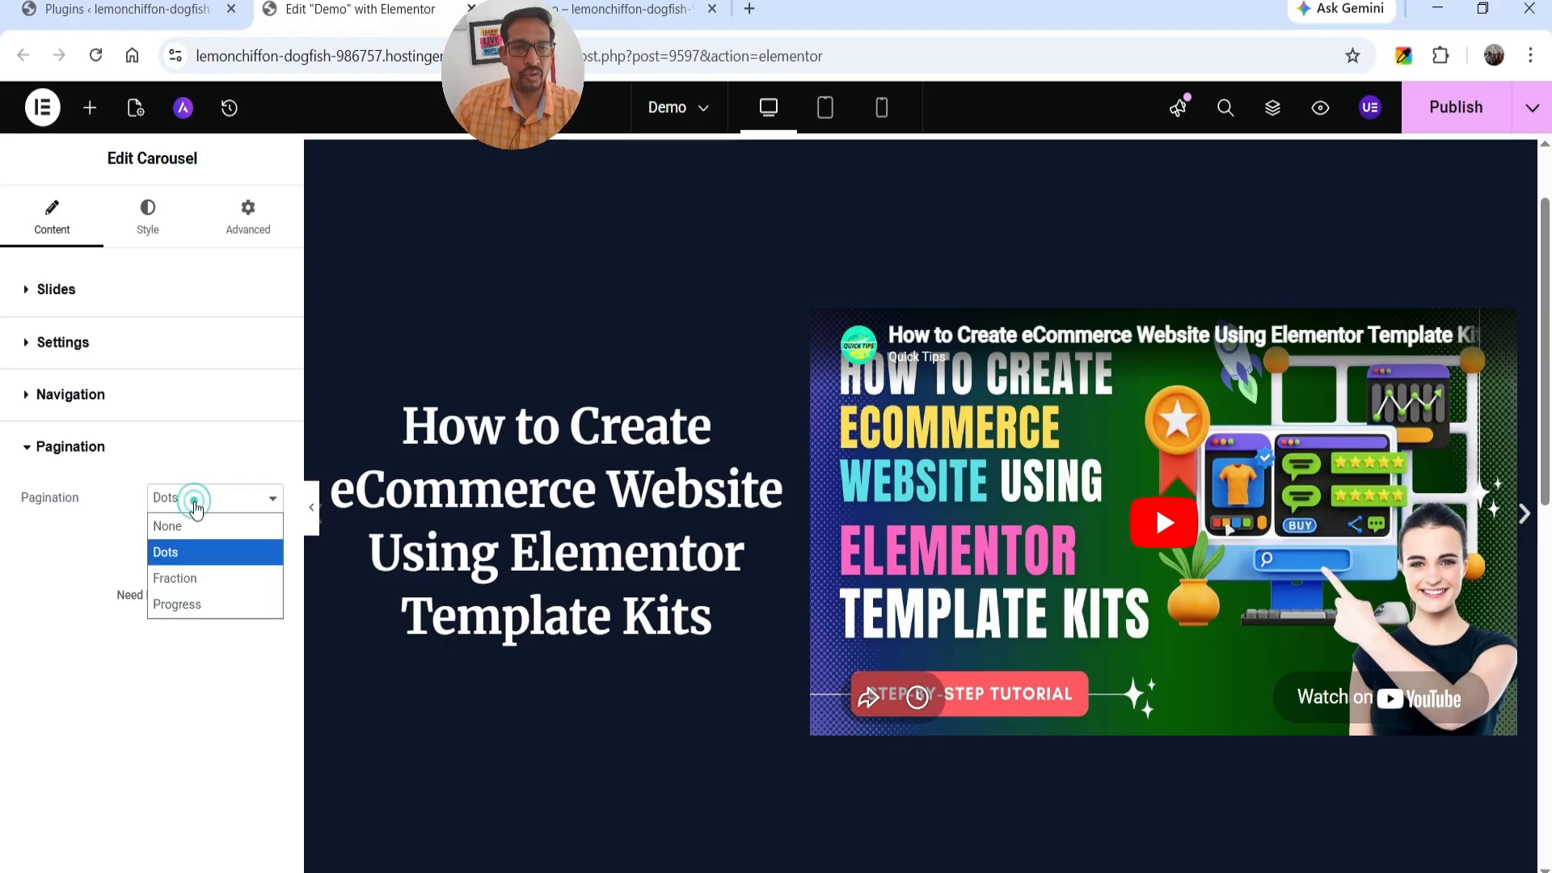
{"action": "left_click", "coordinate": [187, 576]}
{"action": "scroll", "coordinate": [968, 456], "scroll_direction": "down", "scroll_amount": 10}
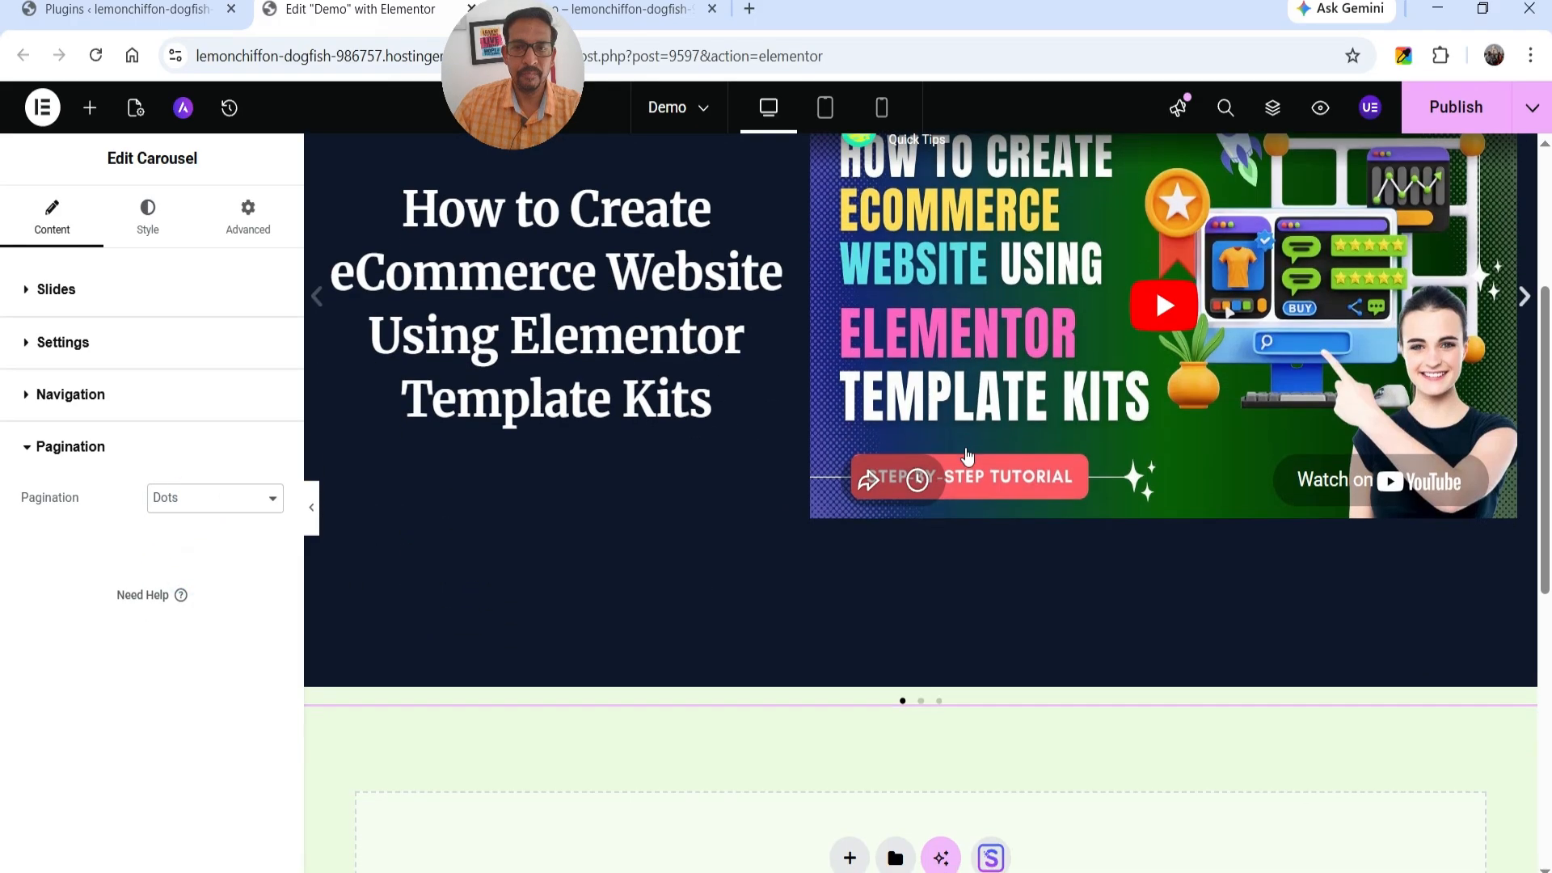
{"action": "scroll", "coordinate": [904, 369], "scroll_direction": "up", "scroll_amount": 5}
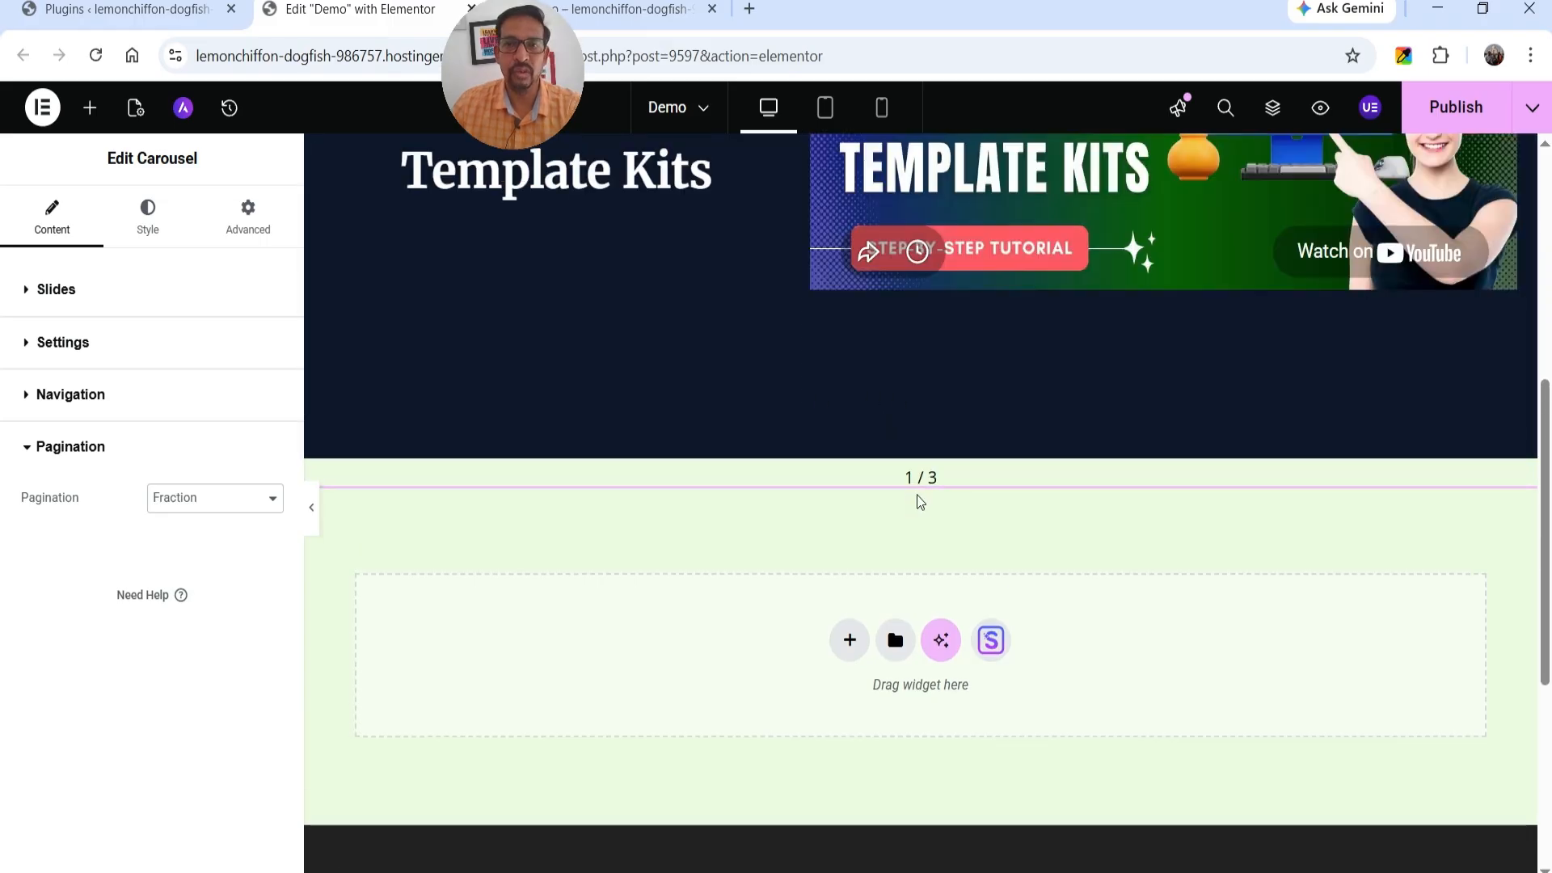
Try the carousel's Pagination as Progress, and restore it to Dots.
{"action": "left_click", "coordinate": [213, 508]}
{"action": "left_click", "coordinate": [191, 602]}
{"action": "scroll", "coordinate": [927, 488], "scroll_direction": "down", "scroll_amount": 5}
{"action": "scroll", "coordinate": [927, 488], "scroll_direction": "up", "scroll_amount": 5}
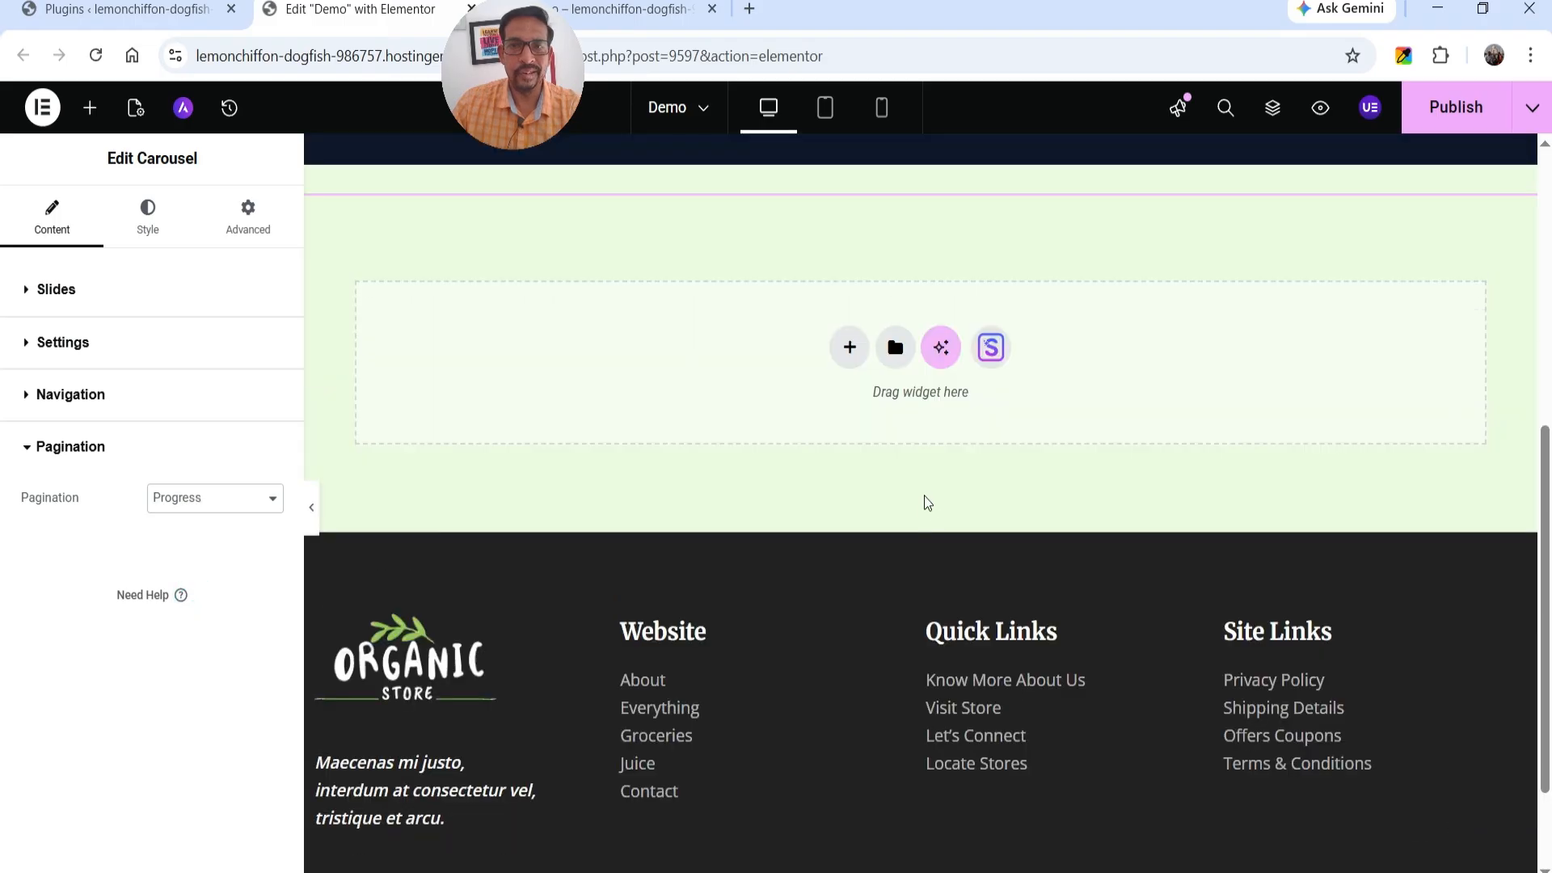
{"action": "left_click", "coordinate": [173, 508]}
{"action": "left_click", "coordinate": [179, 547]}
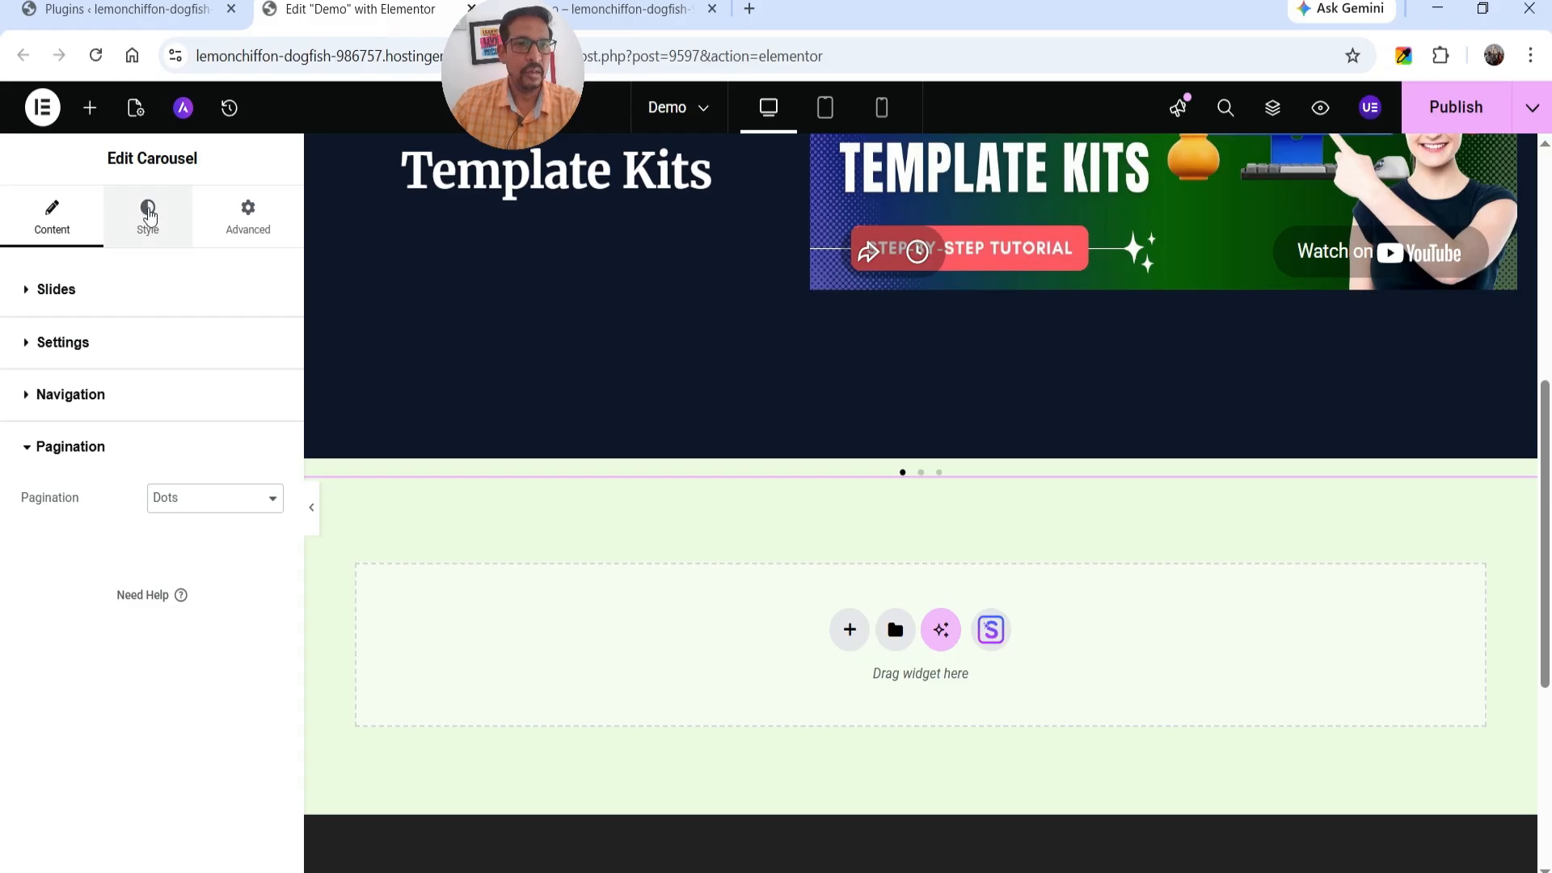
Look over the carousel's slide styling options and set the navigation arrows' icon size to 60 px.
{"action": "left_click", "coordinate": [148, 212]}
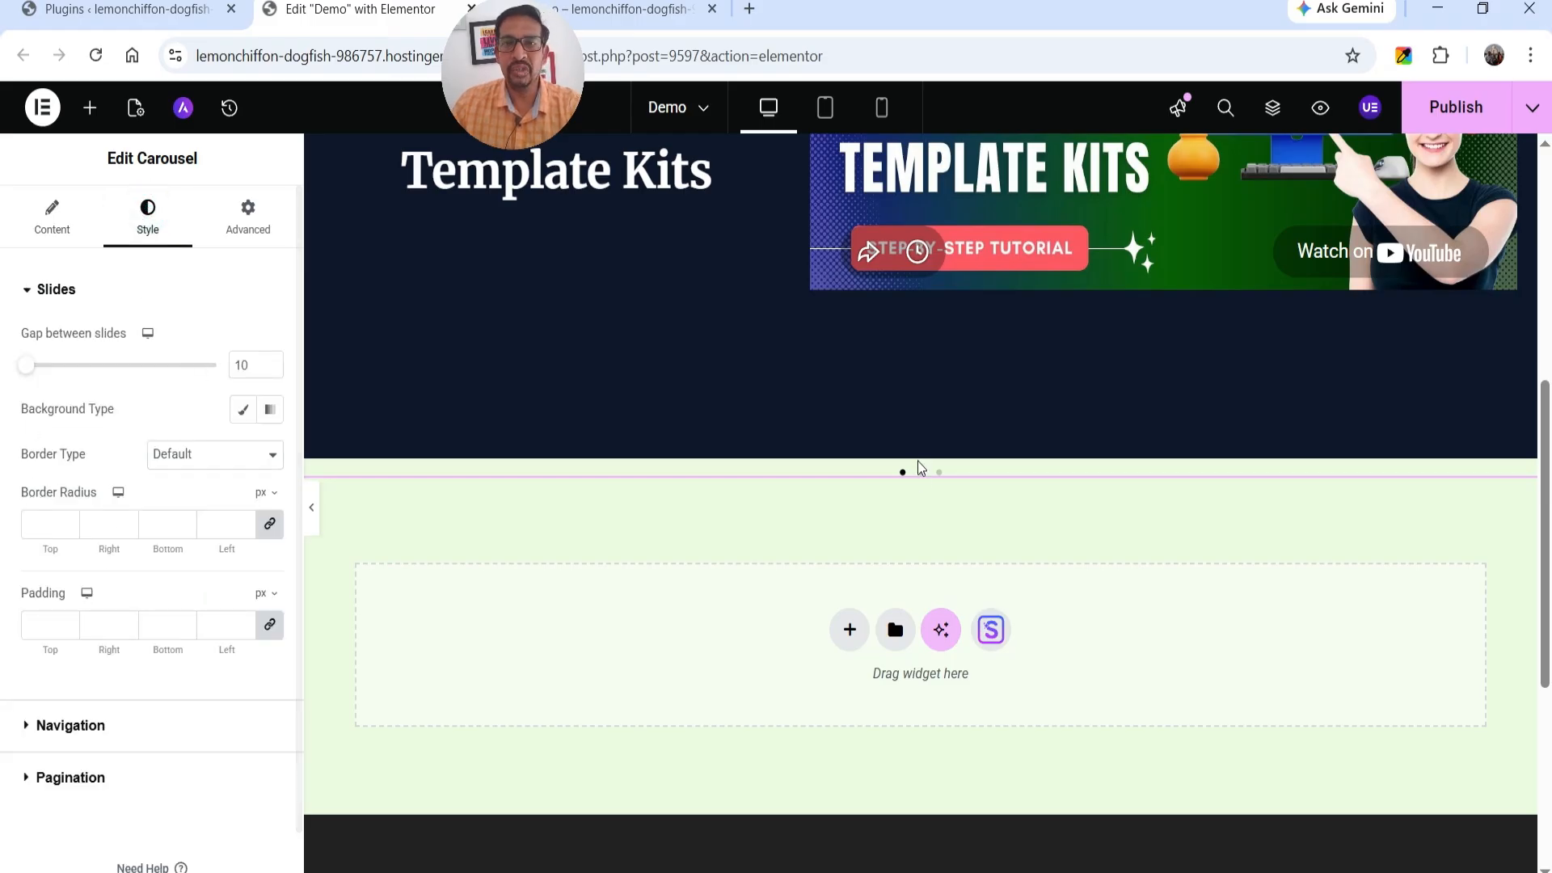
{"action": "scroll", "coordinate": [914, 459], "scroll_direction": "up", "scroll_amount": 4}
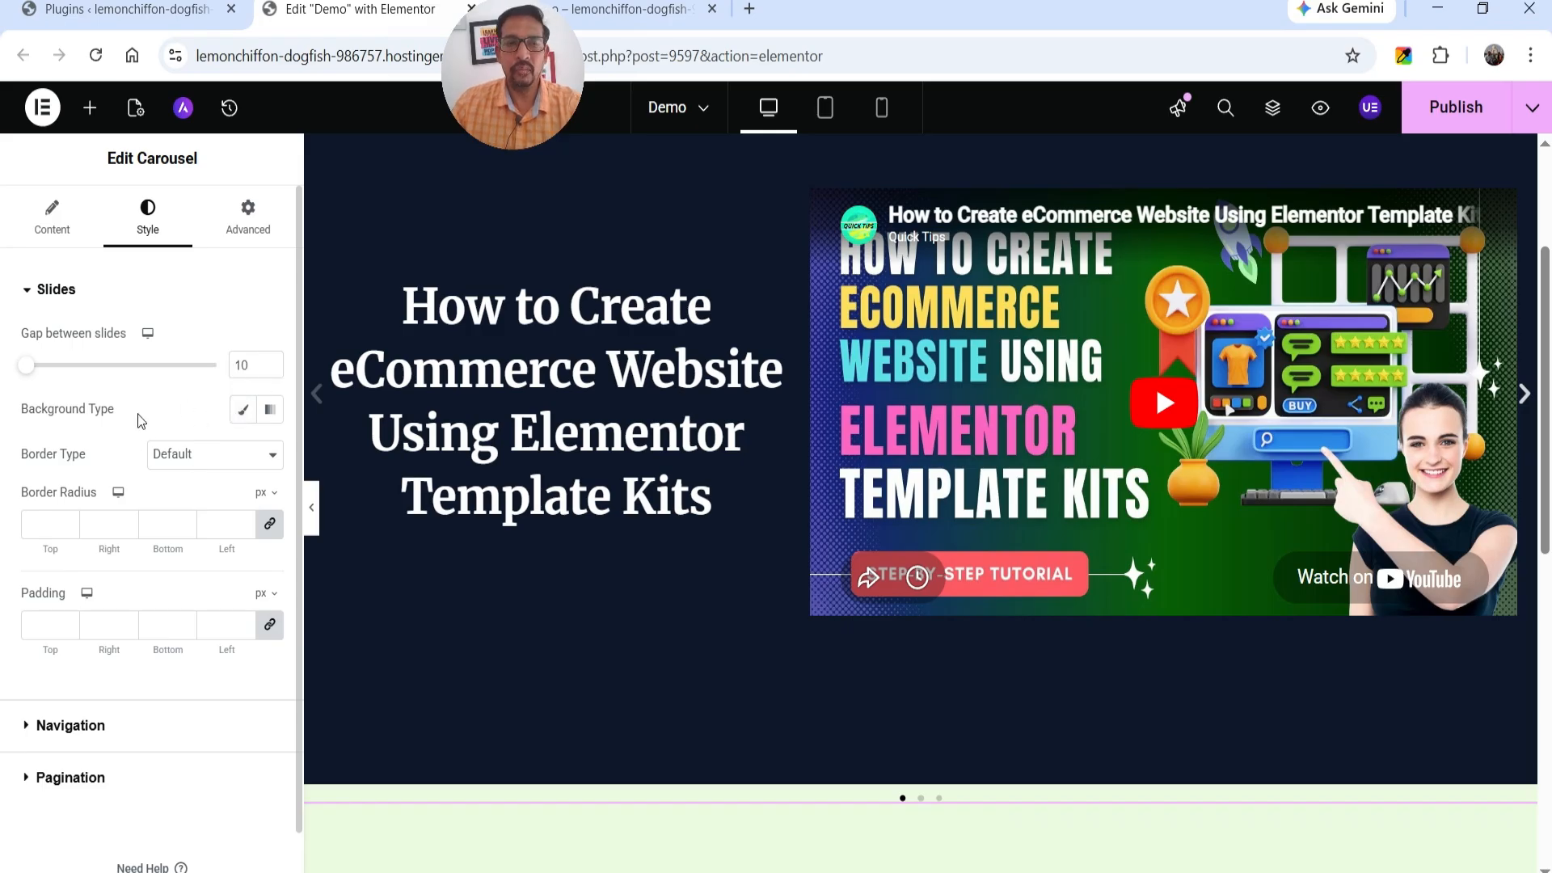
{"action": "scroll", "coordinate": [48, 474], "scroll_direction": "down", "scroll_amount": 1}
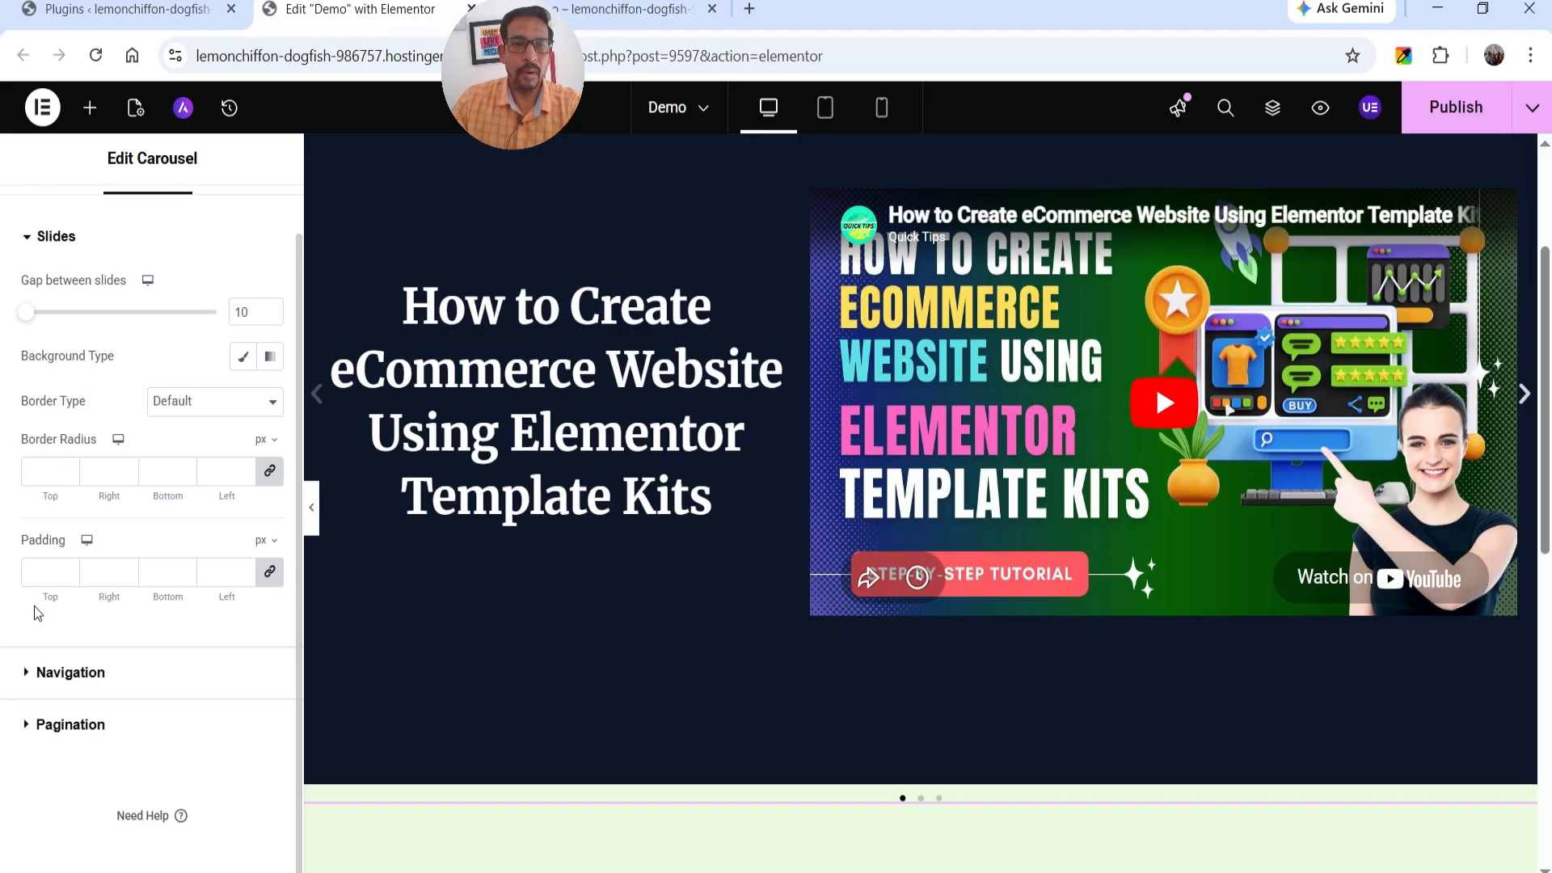
{"action": "left_click", "coordinate": [94, 683]}
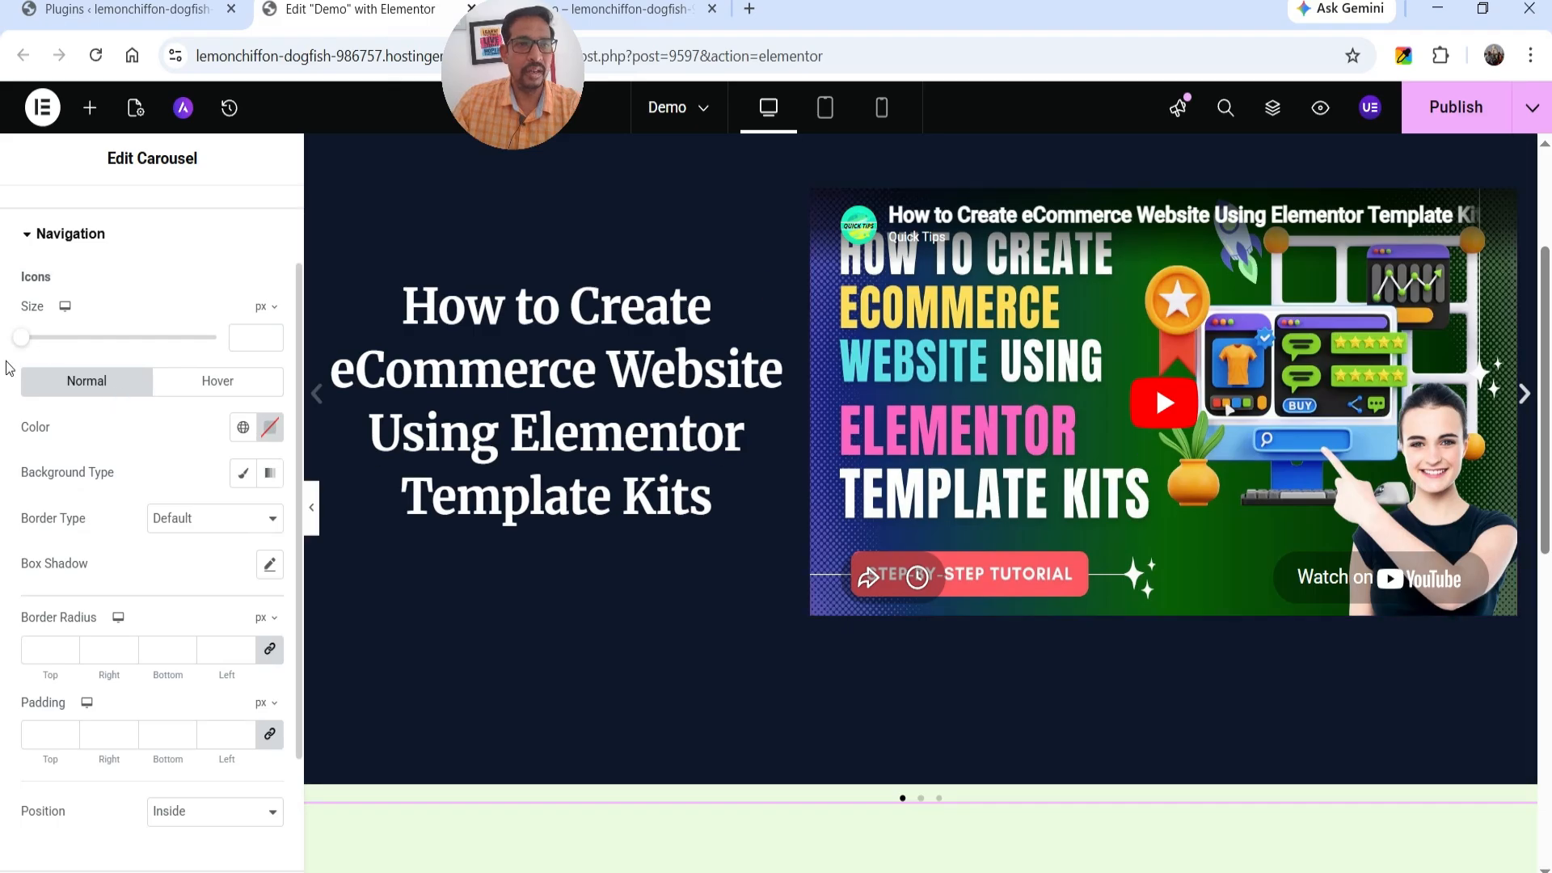
{"action": "mouse_move", "coordinate": [25, 344]}
{"action": "left_mouse_down"}
{"action": "mouse_move", "coordinate": [65, 343]}
{"action": "mouse_move", "coordinate": [53, 347]}
{"action": "left_mouse_up"}
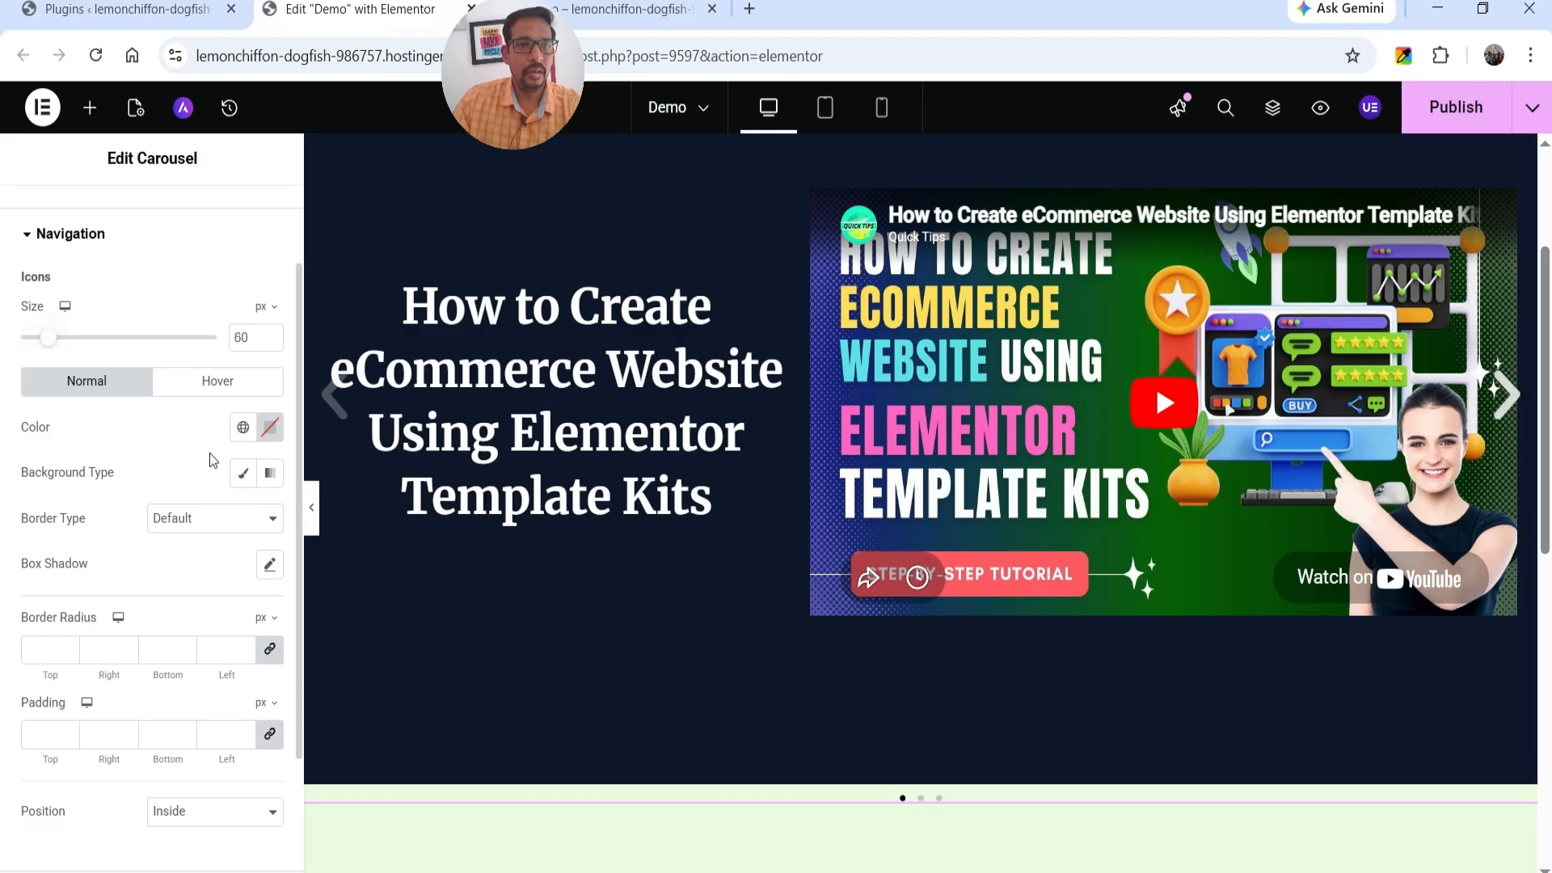
Set the navigation arrows' normal icon color to the global Theme Color 1.
{"action": "left_click", "coordinate": [243, 428]}
{"action": "scroll", "coordinate": [121, 647], "scroll_direction": "down", "scroll_amount": 2}
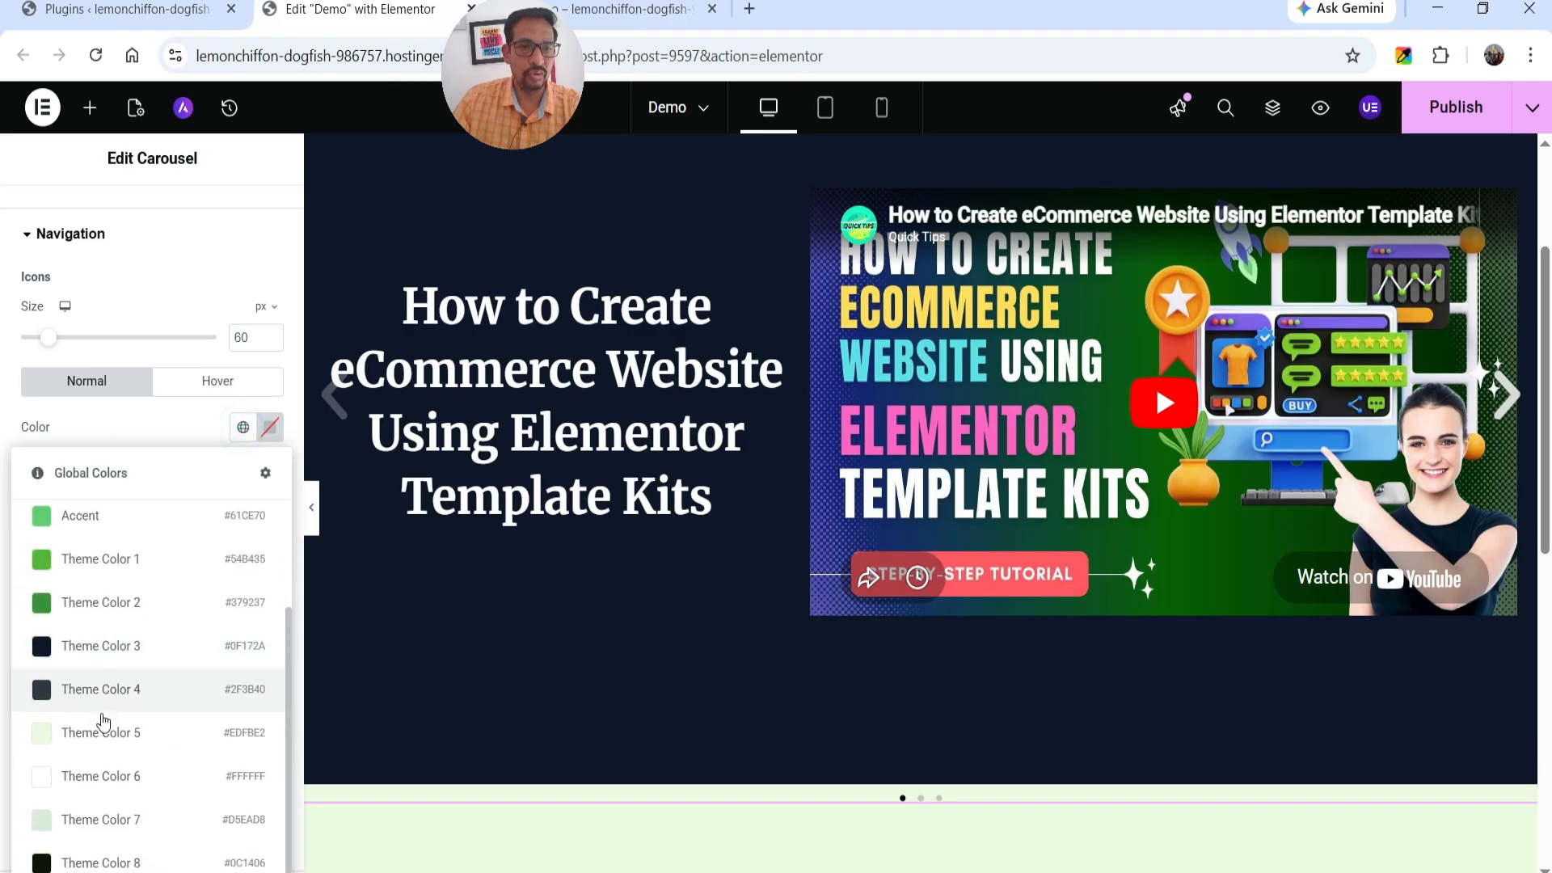
{"action": "left_click", "coordinate": [101, 566]}
Give the navigation arrows a classic background in global Theme Color 2, after trying Theme Color 4, and set their icon color to Theme Color 5.
{"action": "scroll", "coordinate": [105, 558], "scroll_direction": "down", "scroll_amount": 2}
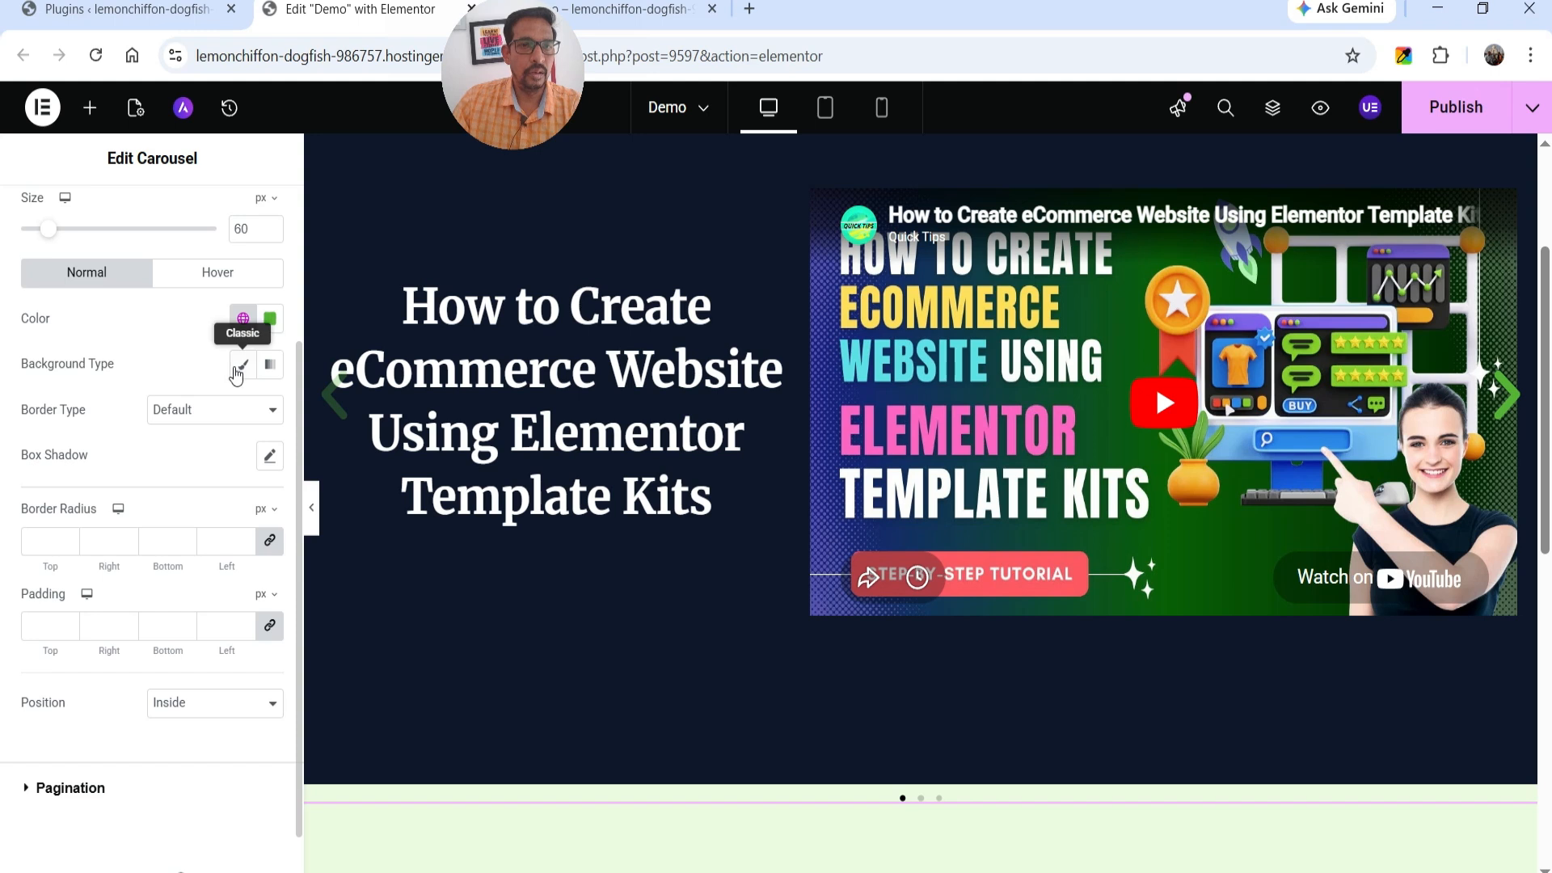
{"action": "left_click", "coordinate": [242, 410]}
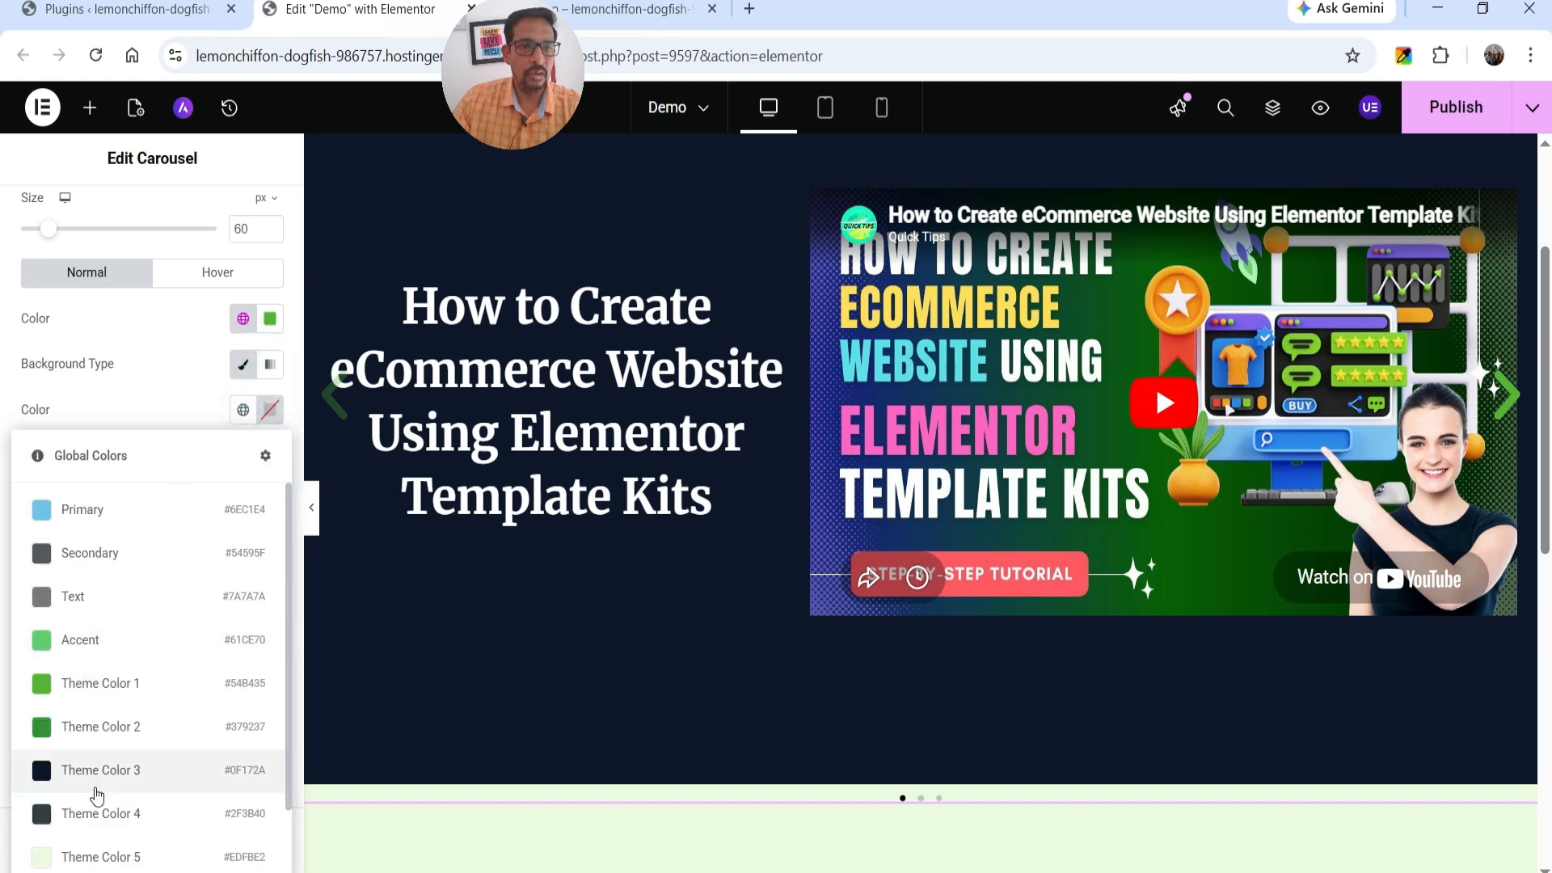
{"action": "left_click", "coordinate": [93, 814]}
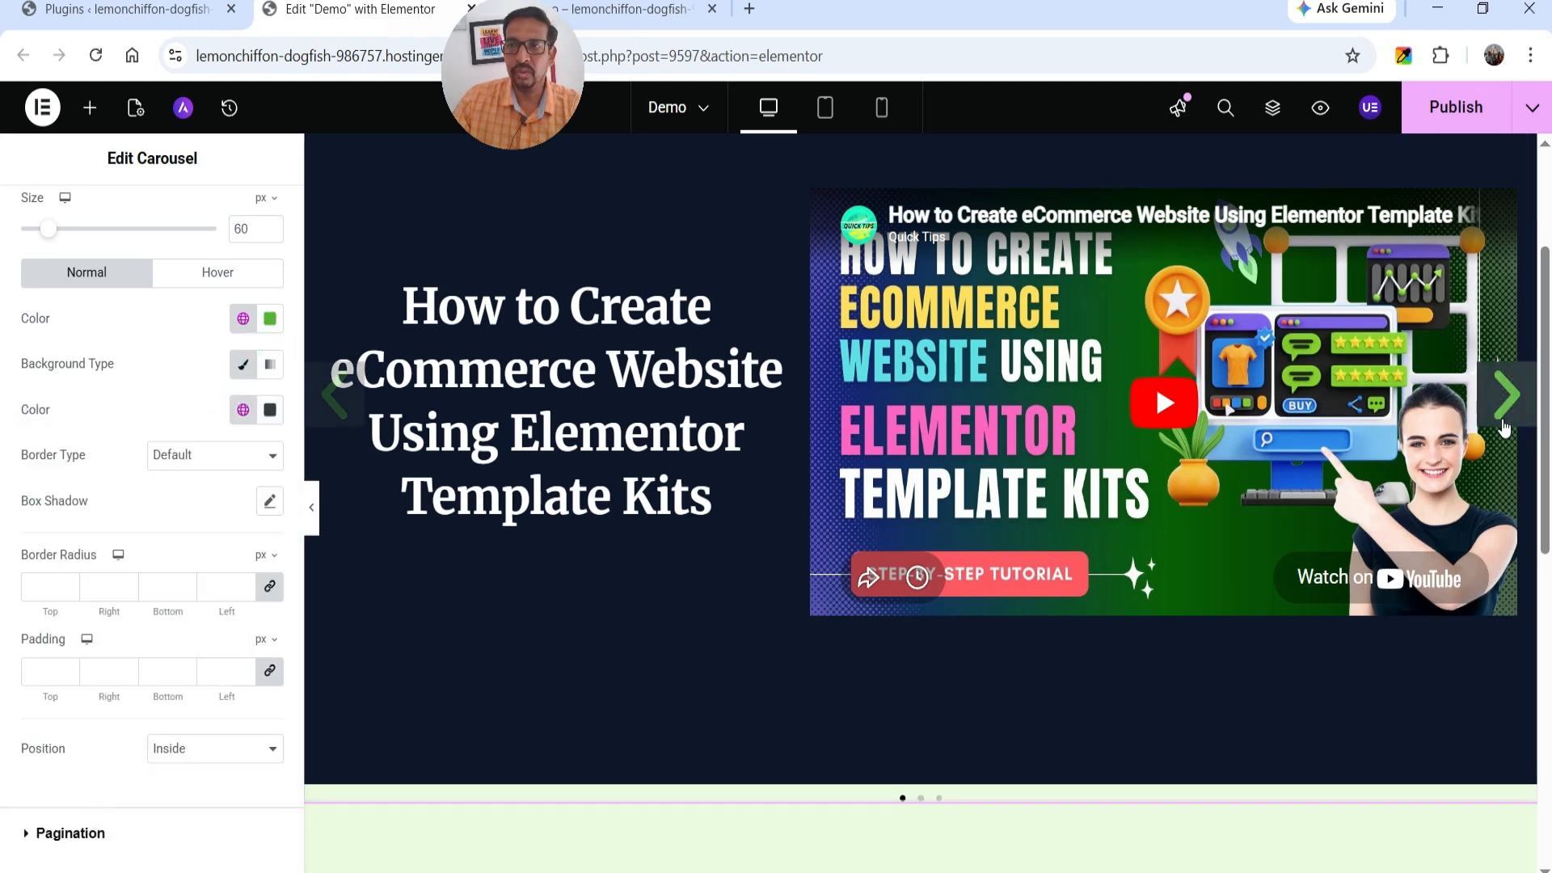
{"action": "left_click", "coordinate": [241, 411]}
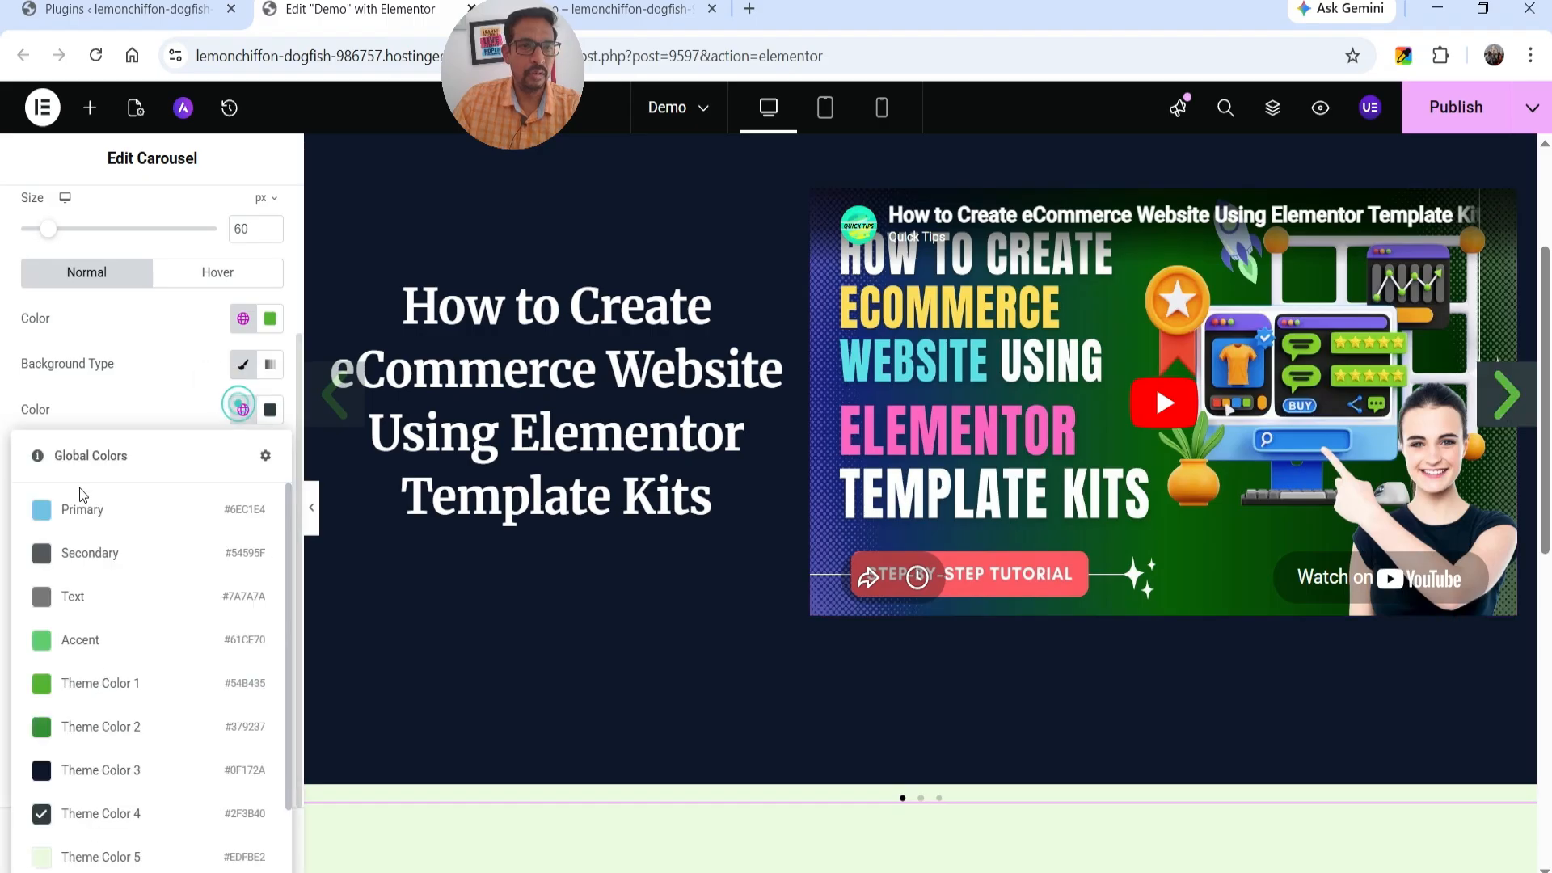
{"action": "left_click", "coordinate": [101, 731]}
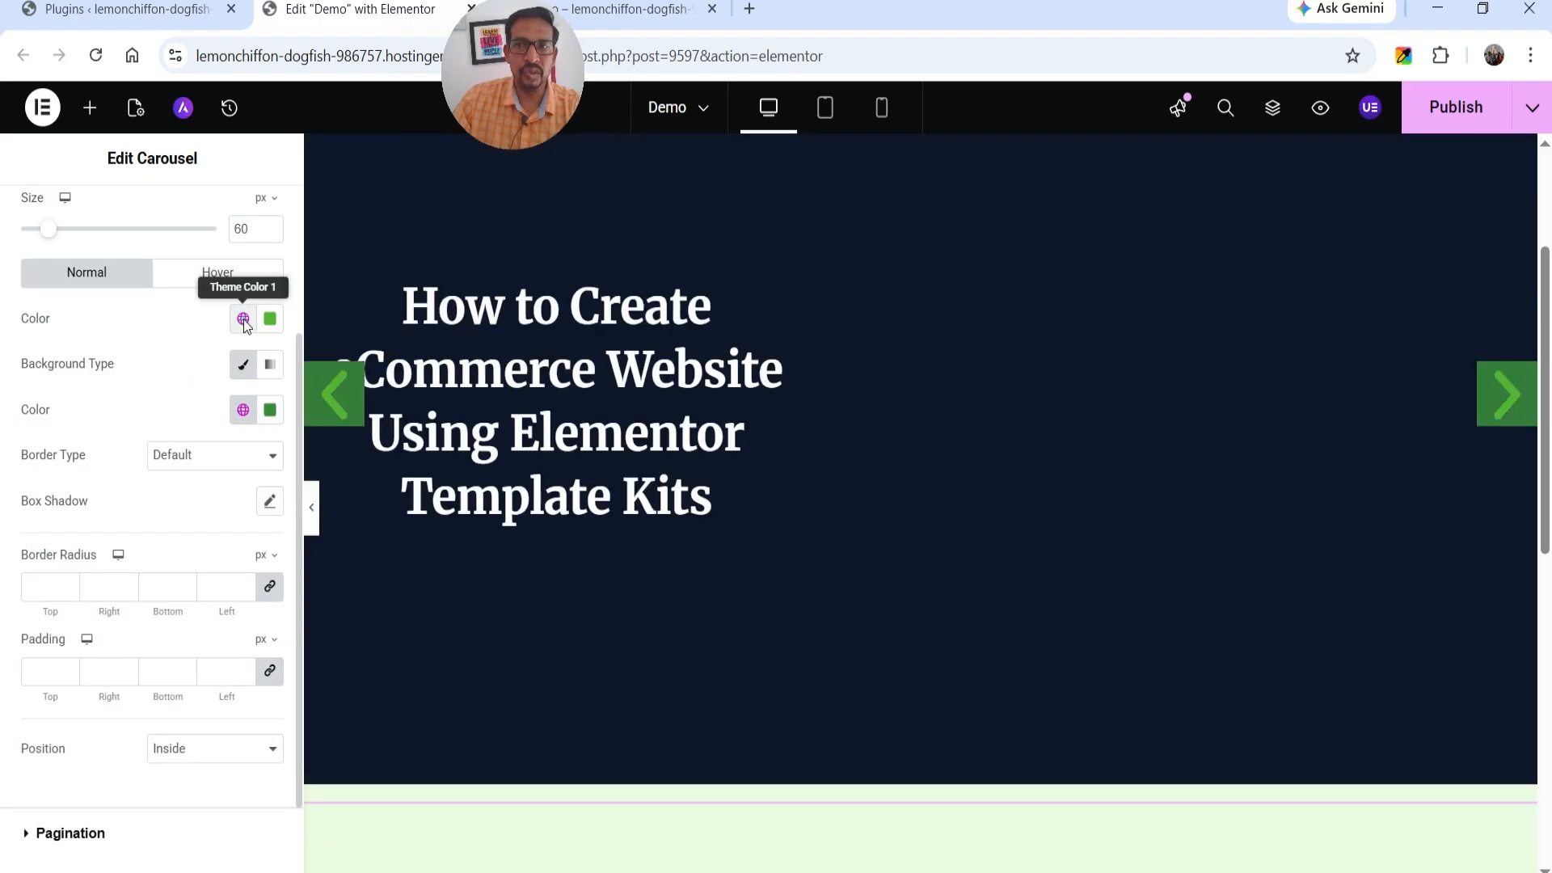
{"action": "left_click", "coordinate": [243, 320]}
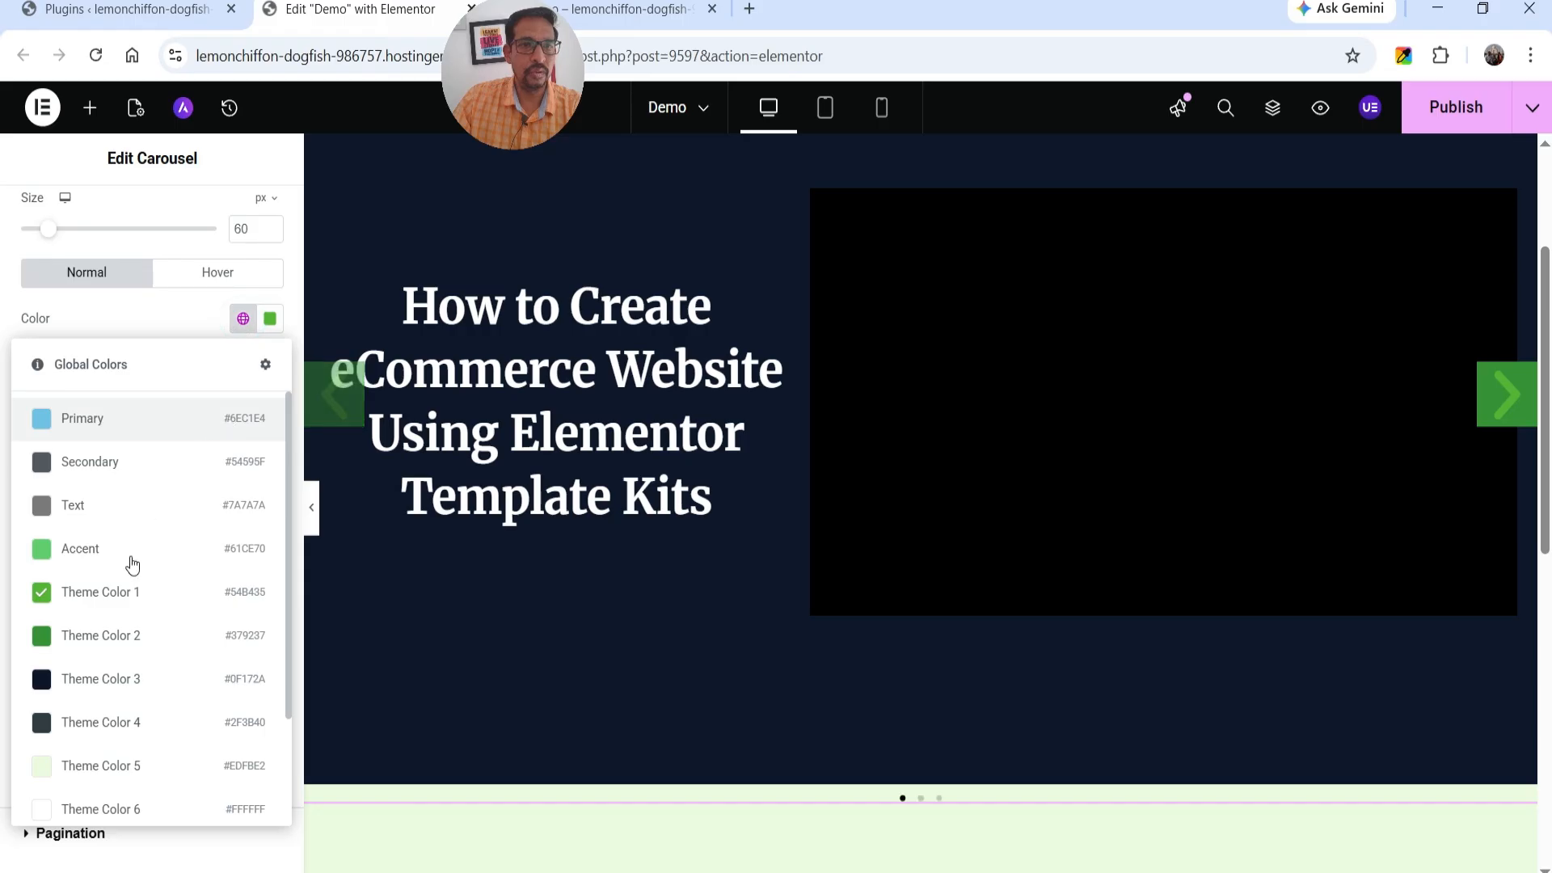
{"action": "left_click", "coordinate": [88, 768]}
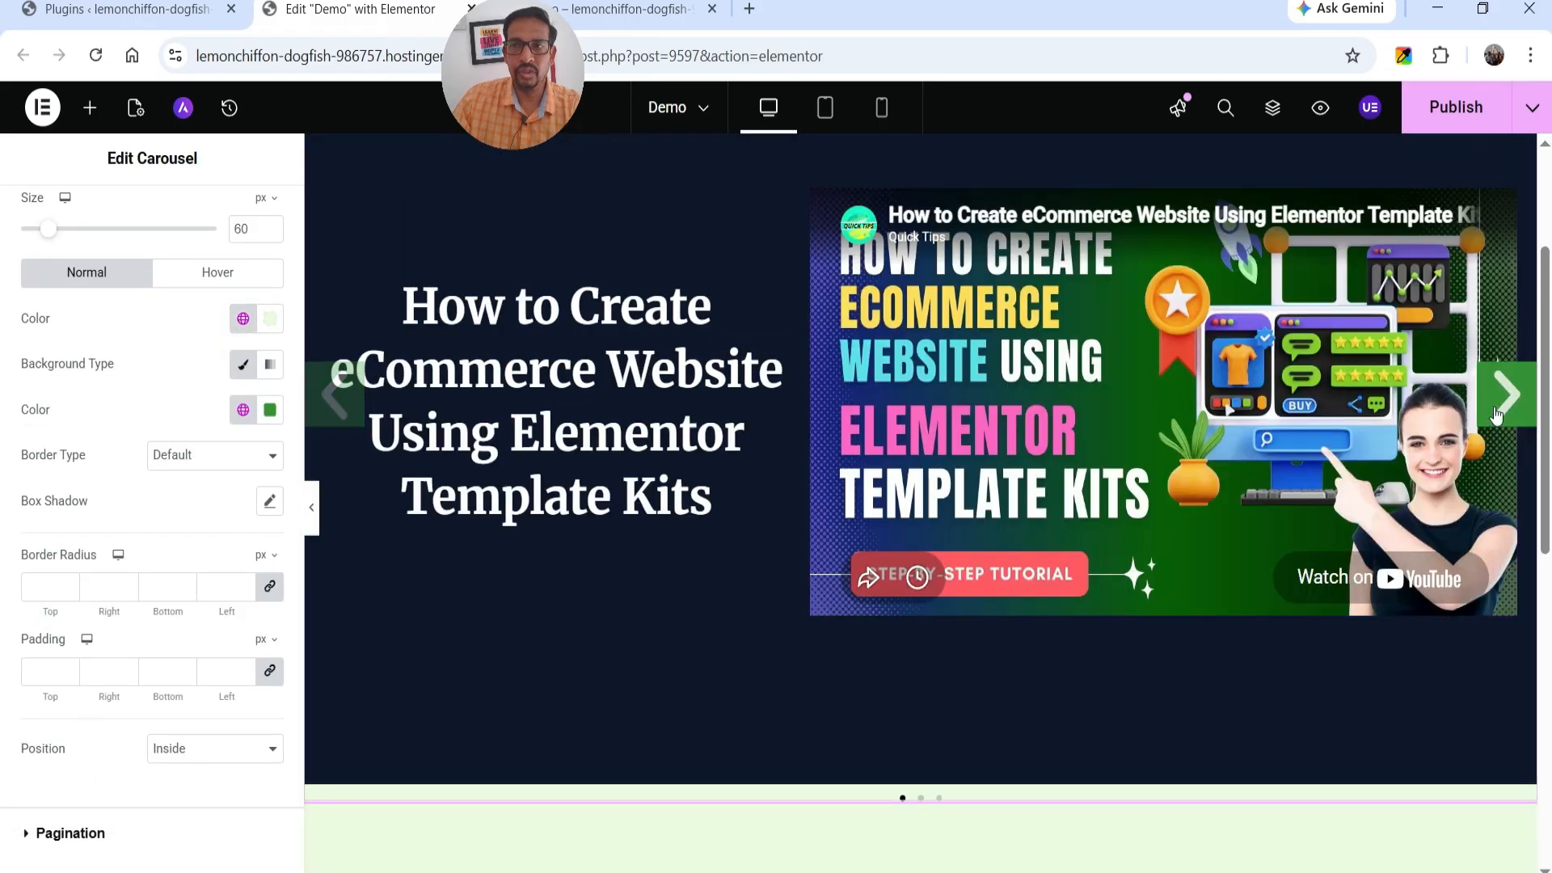
Look at the carousel's Pagination style options for the dots, and publish the page.
{"action": "scroll", "coordinate": [71, 732], "scroll_direction": "down", "scroll_amount": 1}
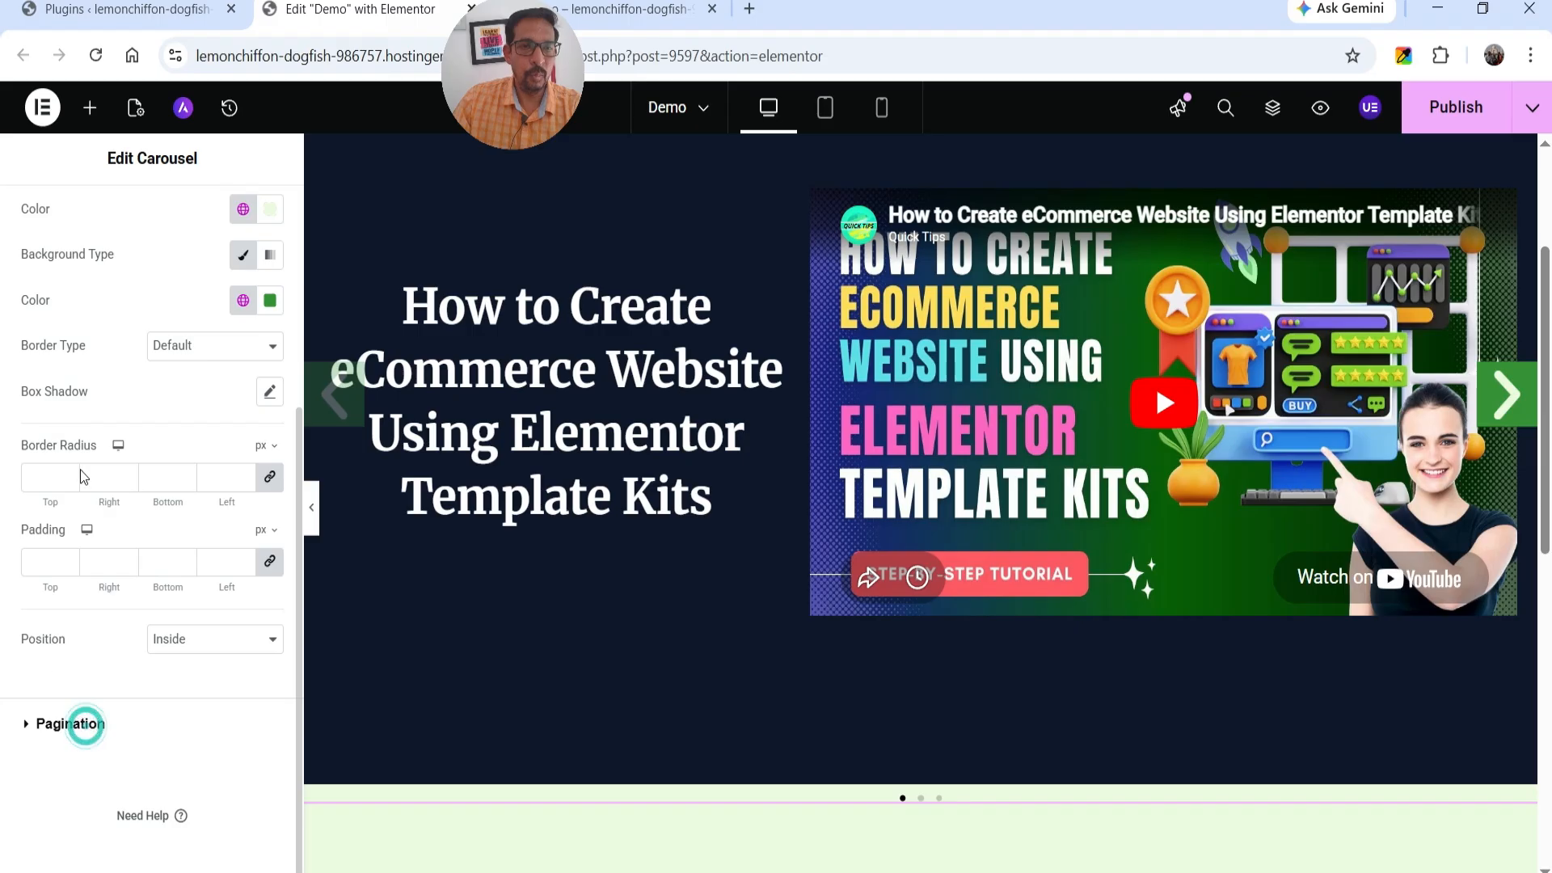
{"action": "left_click", "coordinate": [76, 721]}
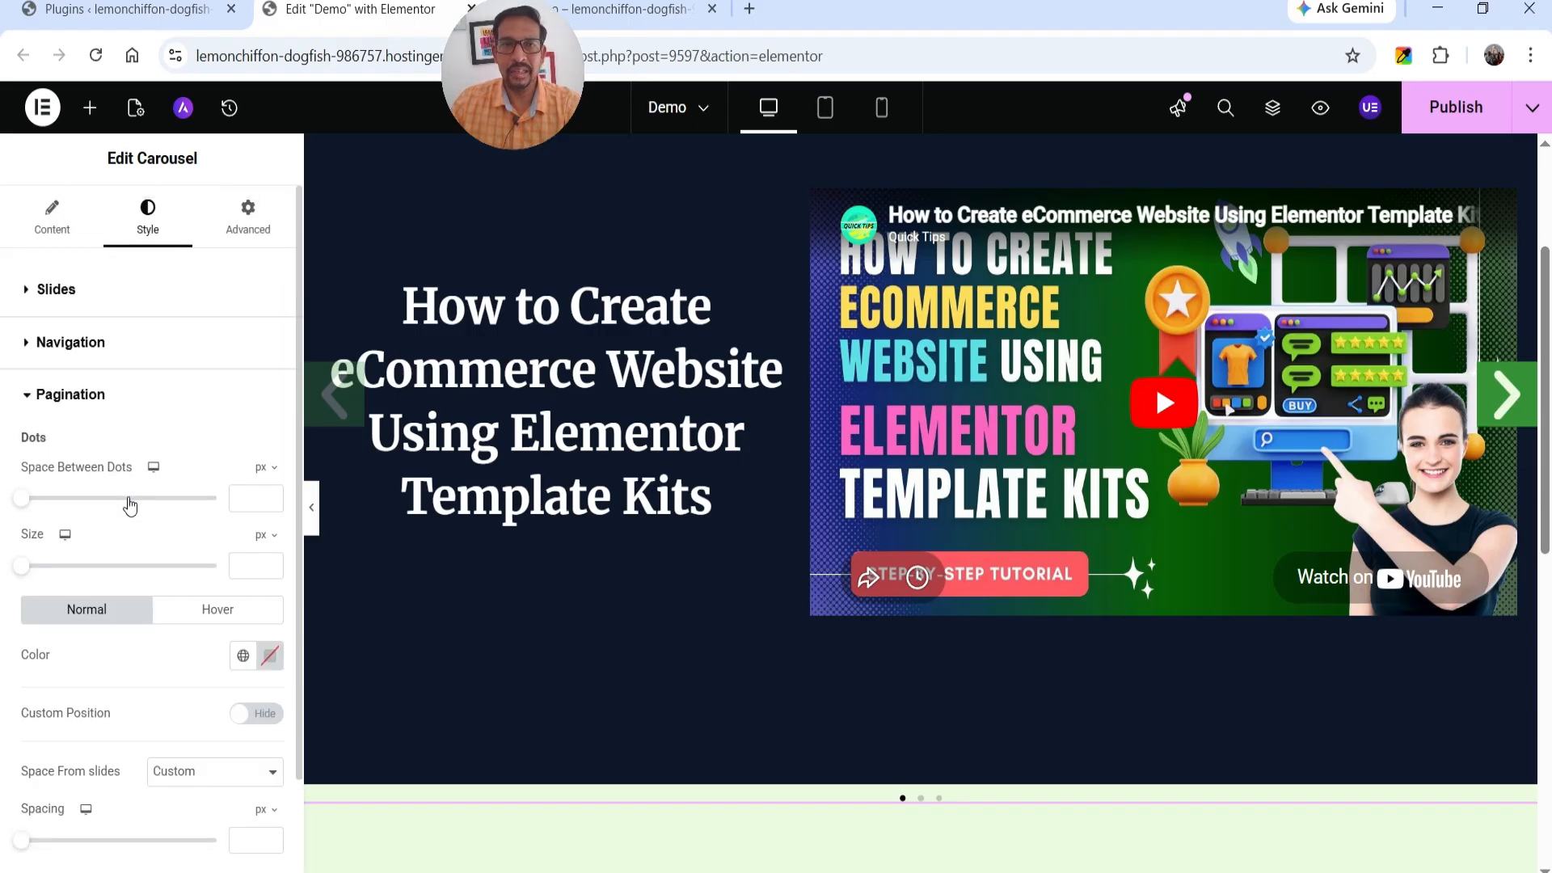
{"action": "left_click", "coordinate": [1464, 107]}
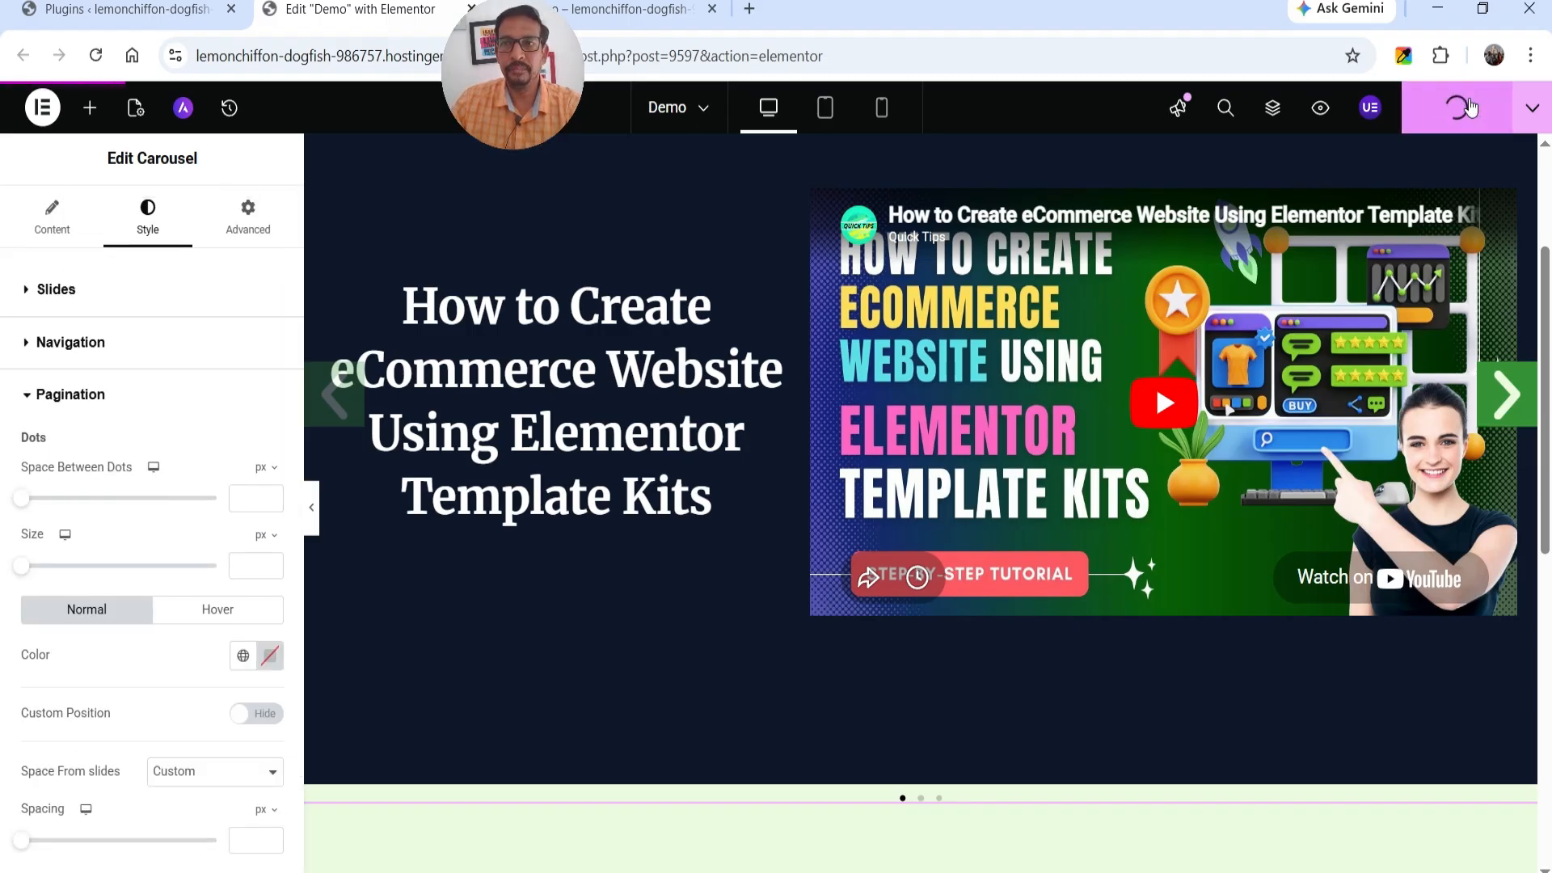
Reload the live Demo page and test the carousel's arrows by going back and forth through its video slides.
{"action": "left_click", "coordinate": [669, 15]}
{"action": "key", "text": "F5"}
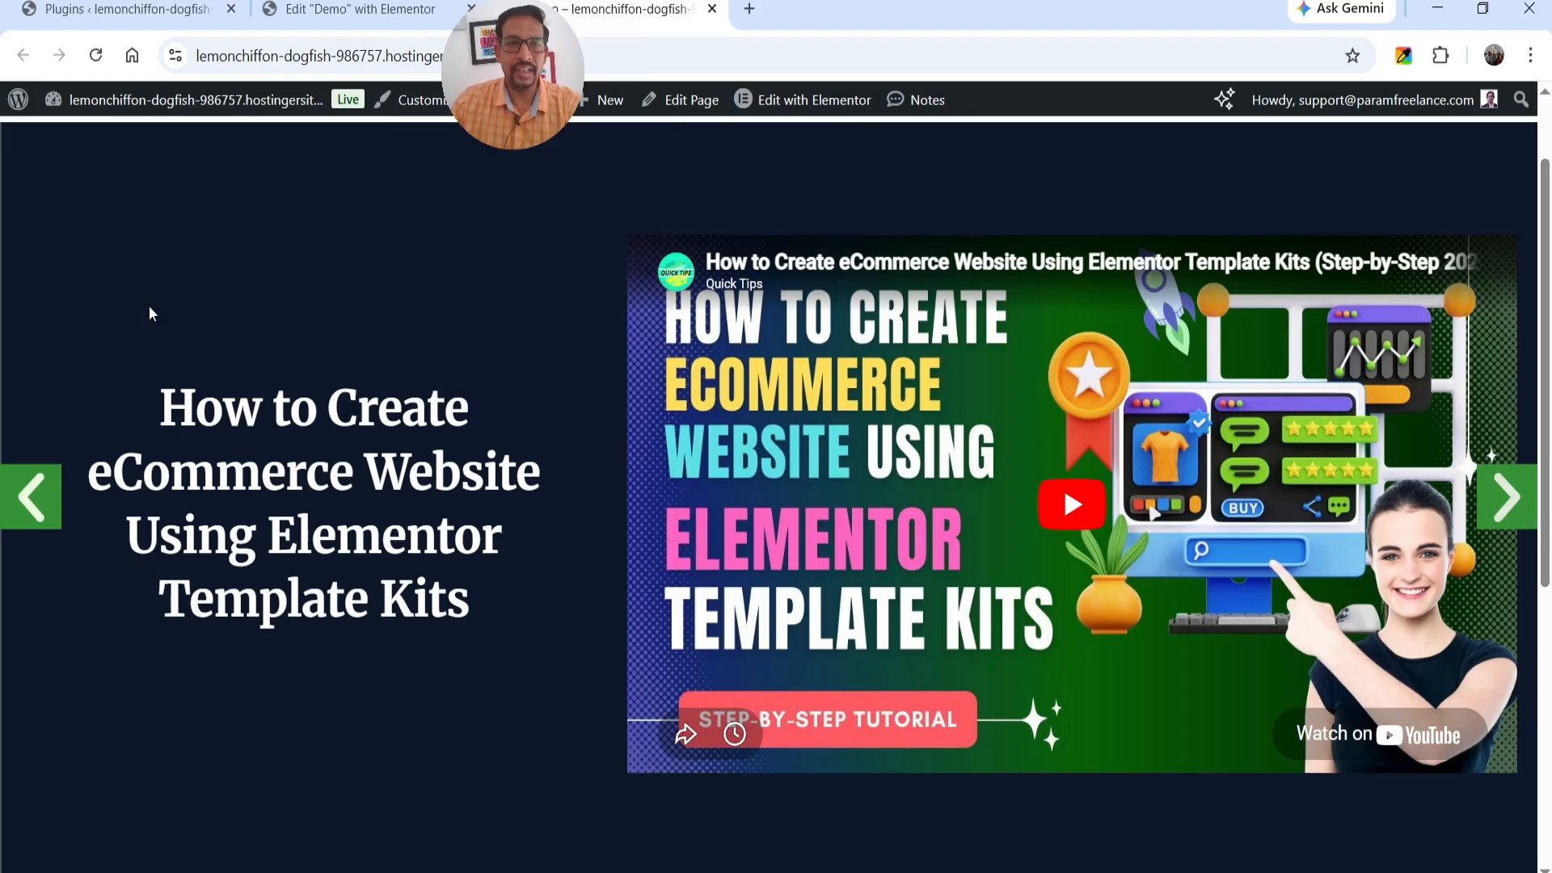
{"action": "left_click", "coordinate": [1516, 512]}
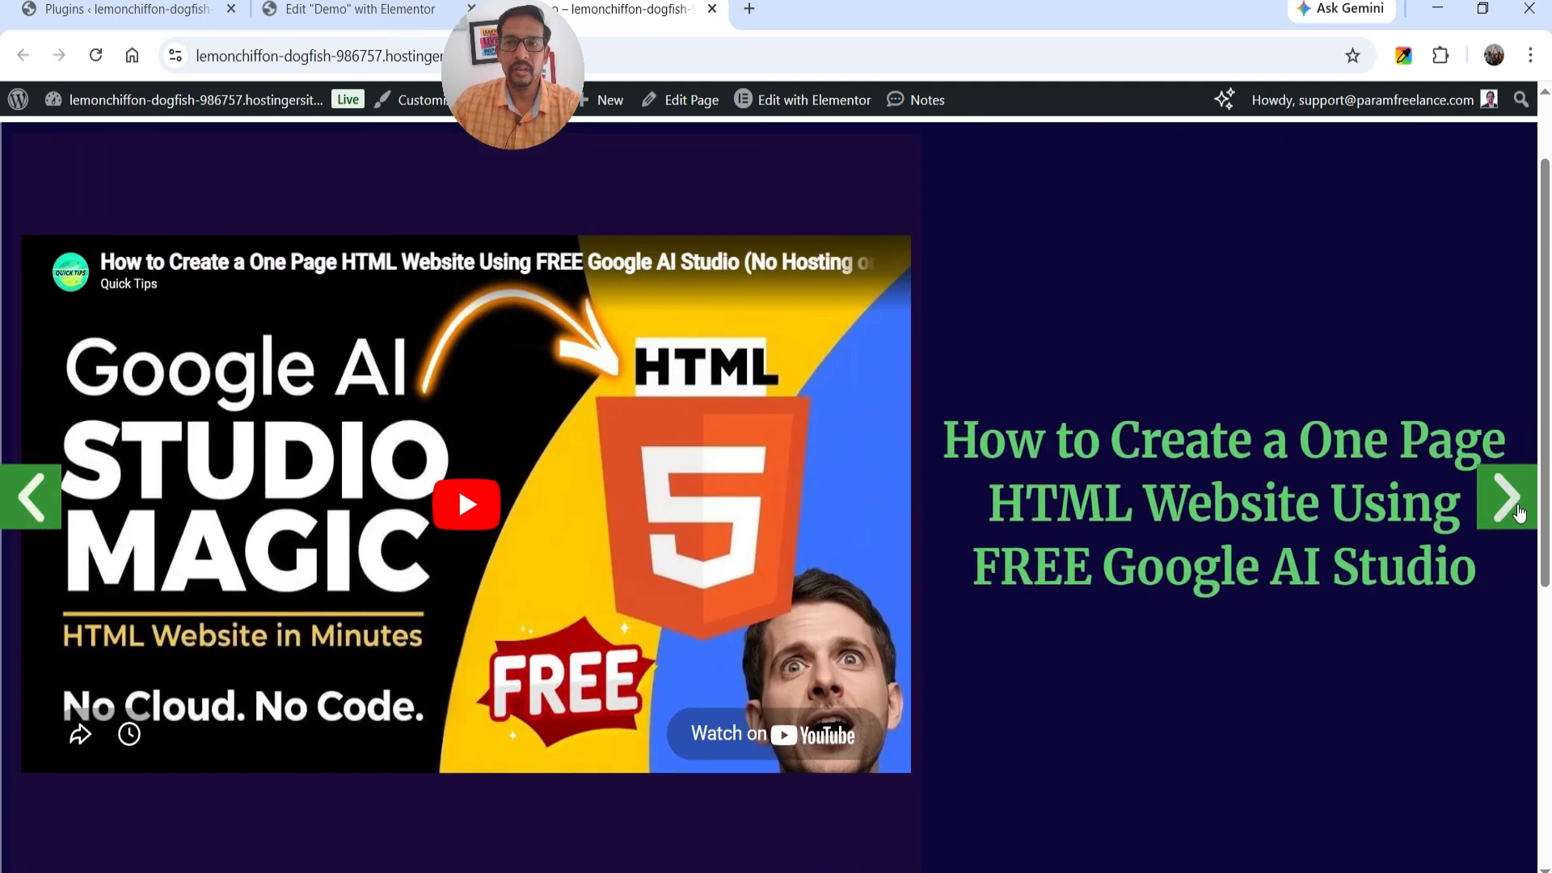
{"action": "left_click", "coordinate": [22, 508]}
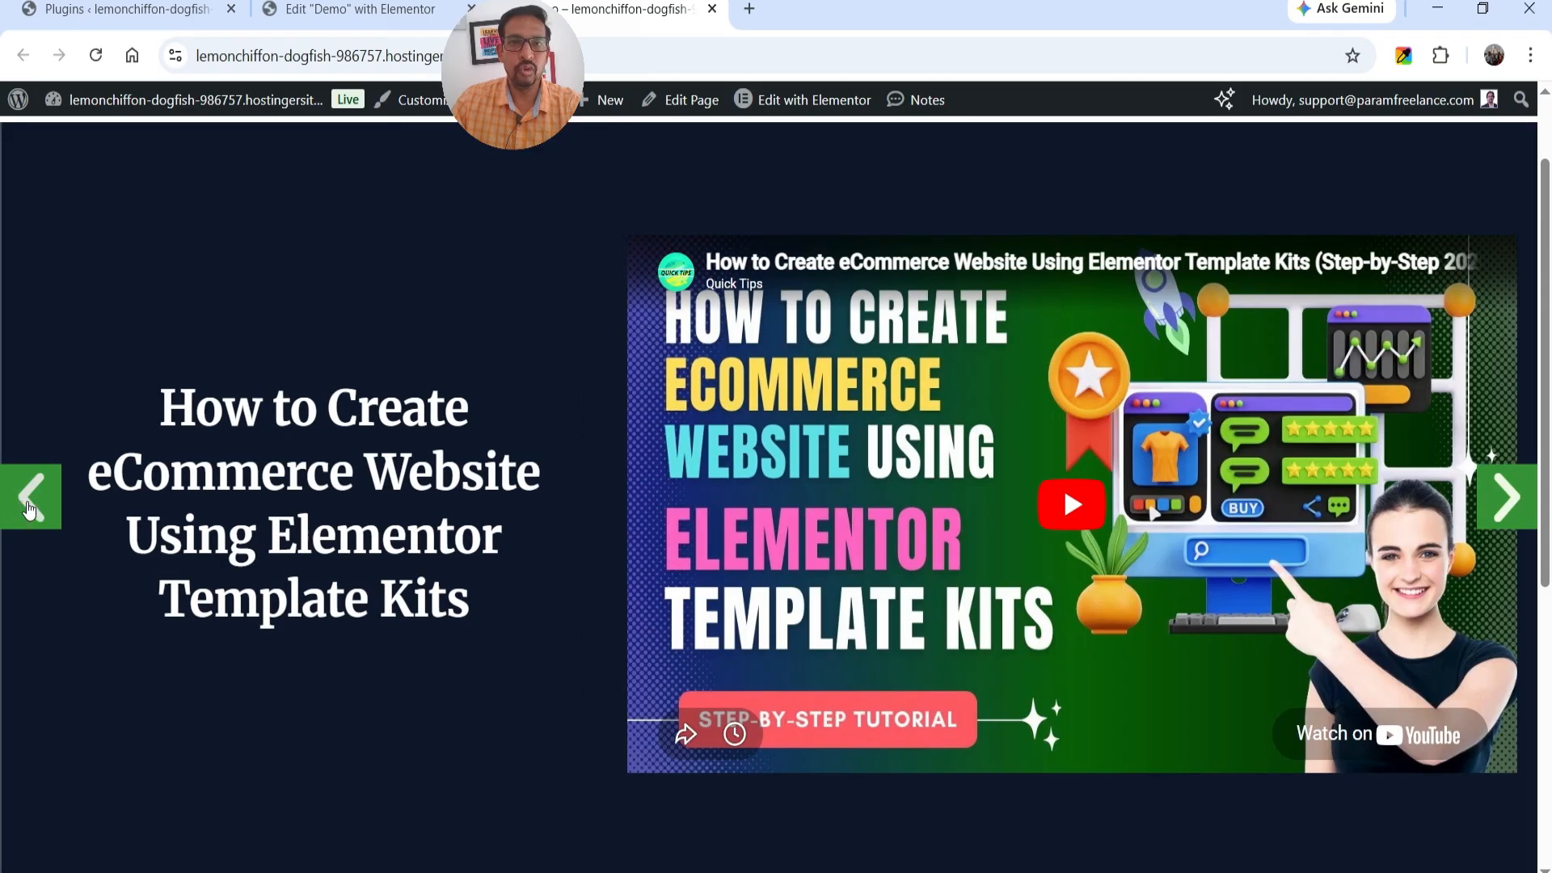
{"action": "left_click", "coordinate": [29, 509]}
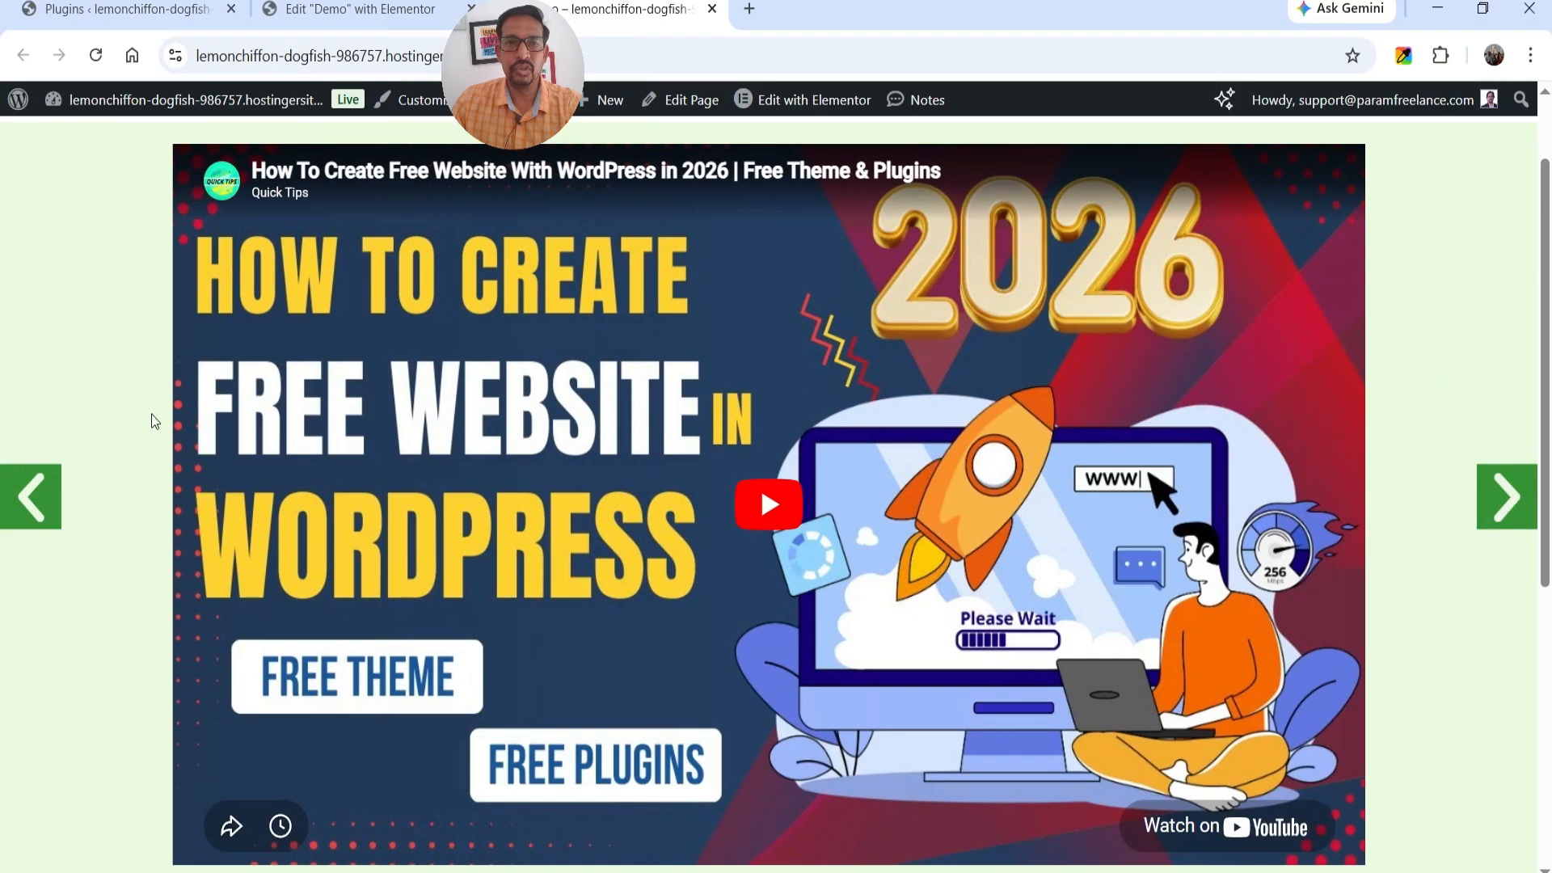
{"action": "left_click", "coordinate": [1526, 508]}
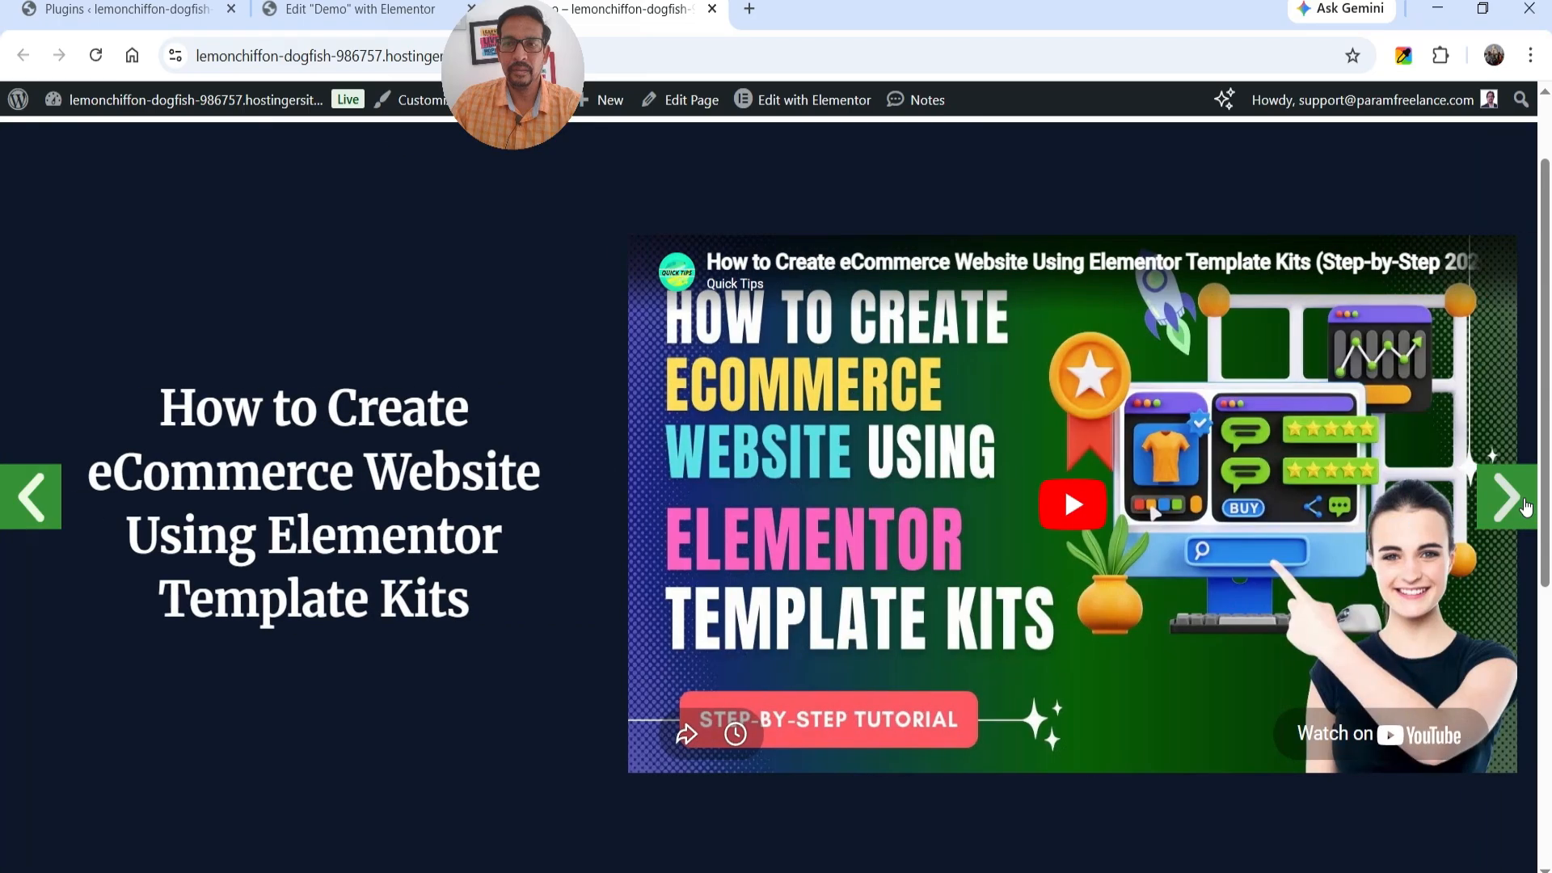
{"action": "left_click", "coordinate": [1526, 508]}
{"action": "left_click", "coordinate": [1525, 508]}
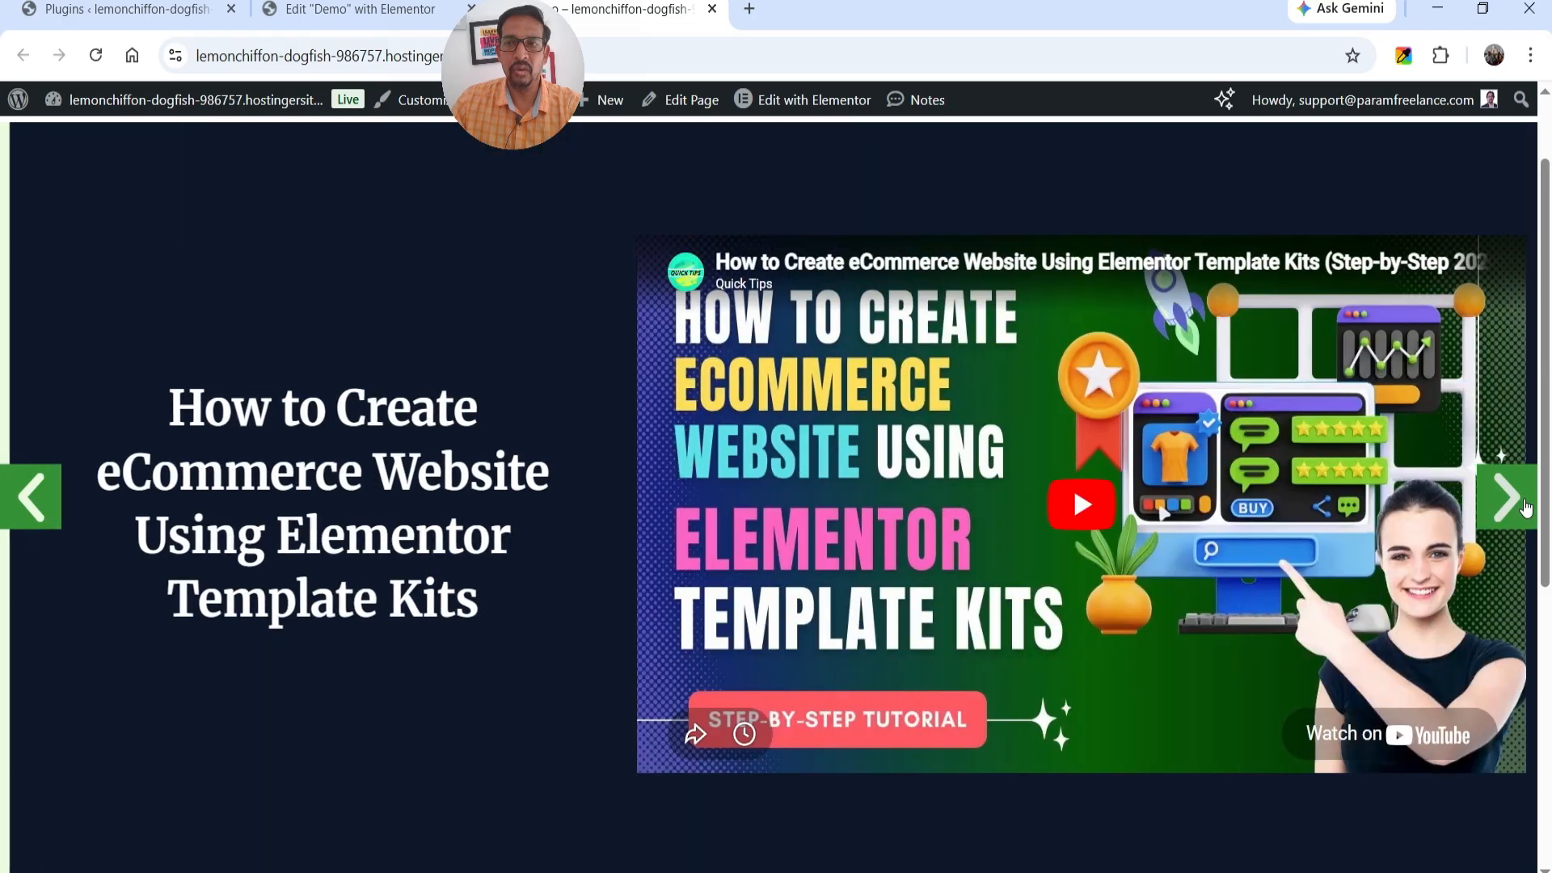
{"action": "left_click", "coordinate": [1526, 509]}
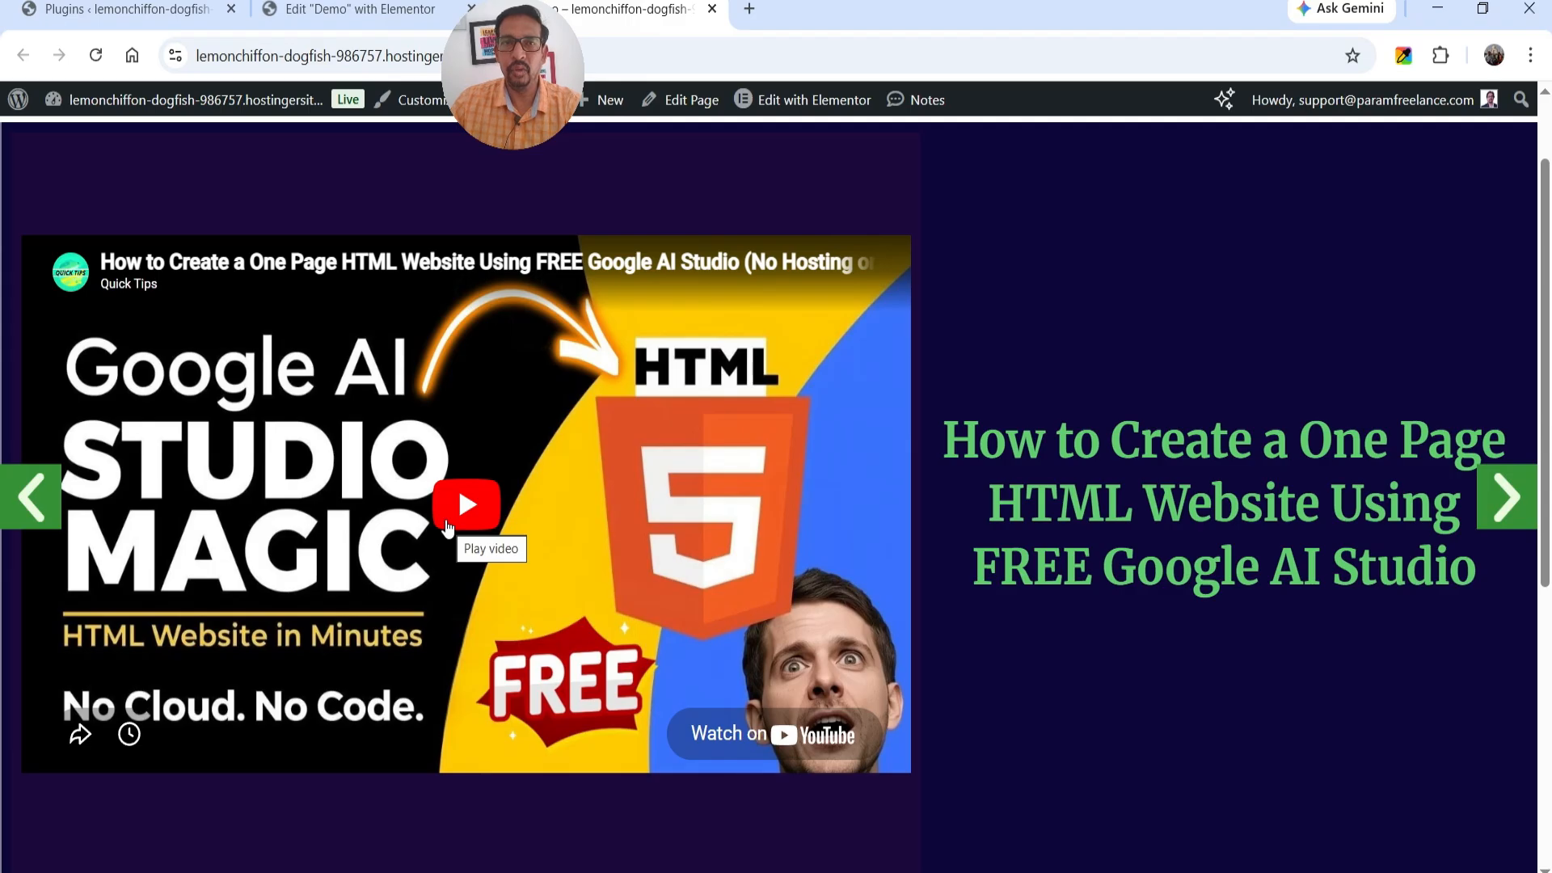
{"action": "scroll", "coordinate": [446, 526], "scroll_direction": "up", "scroll_amount": 2}
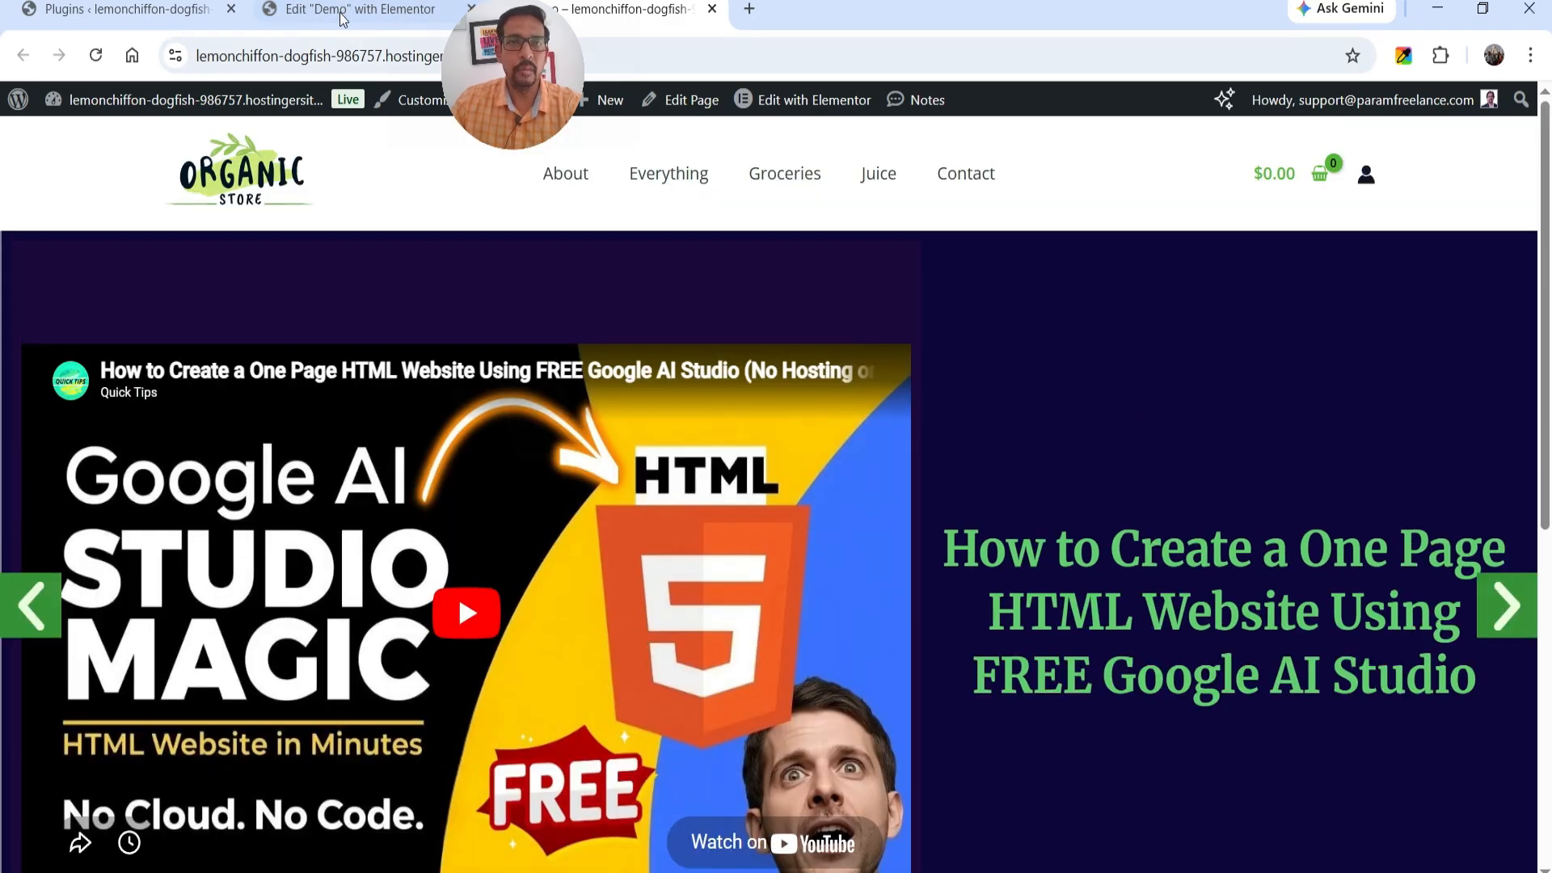
Back in the Elementor editor, add a single-column Flexbox container below the carousel and insert a Media Carousel widget in it.
{"action": "left_click", "coordinate": [342, 18]}
{"action": "scroll", "coordinate": [1048, 408], "scroll_direction": "down", "scroll_amount": 5}
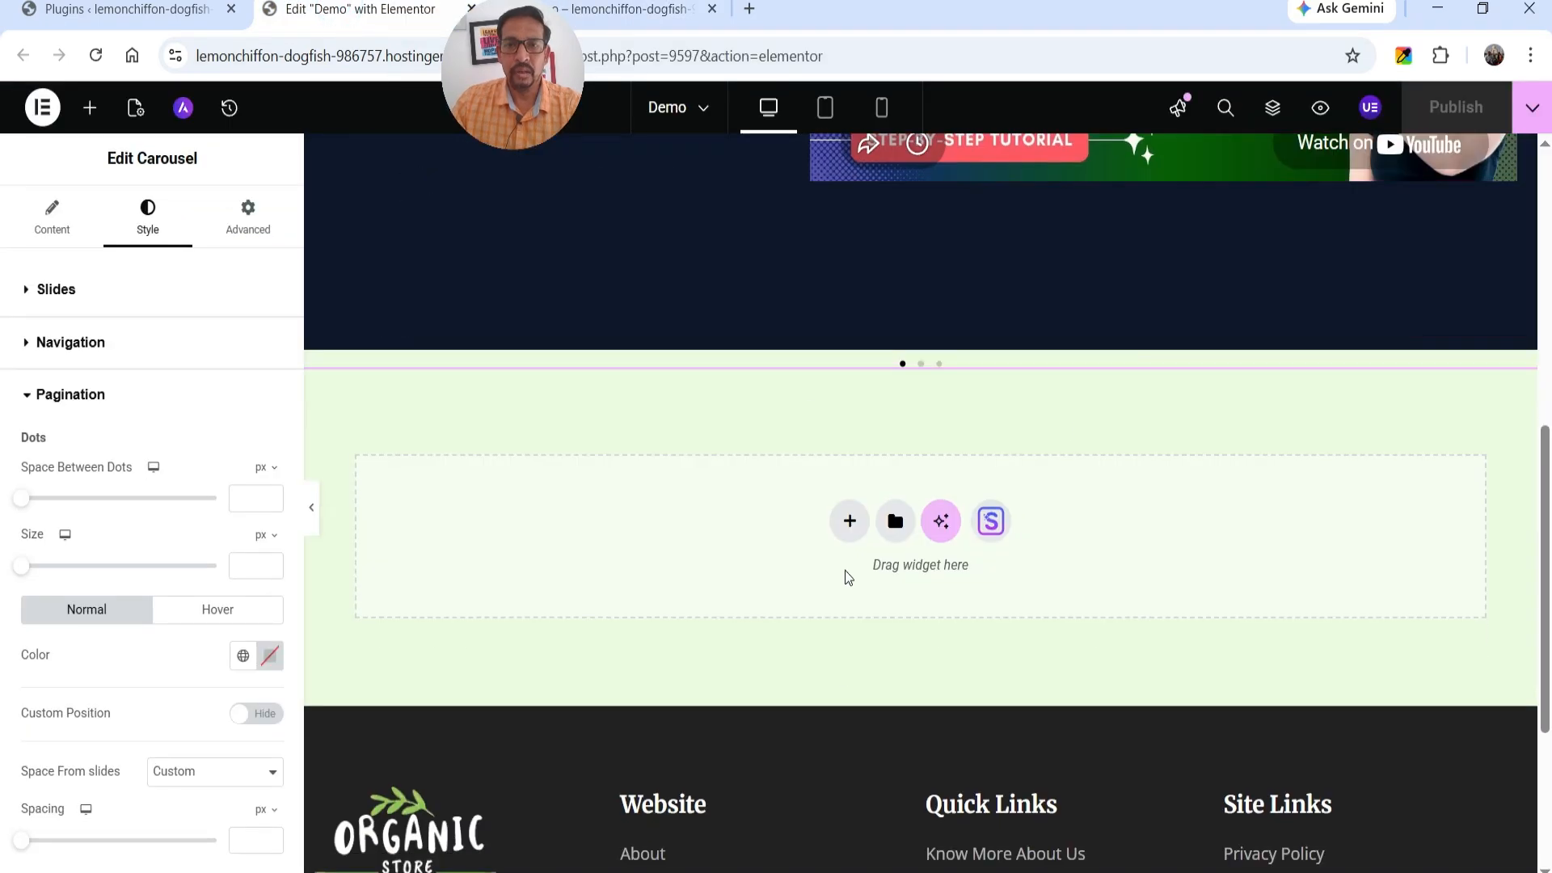
{"action": "left_click", "coordinate": [849, 521]}
{"action": "left_click", "coordinate": [815, 578]}
{"action": "left_click", "coordinate": [669, 575]}
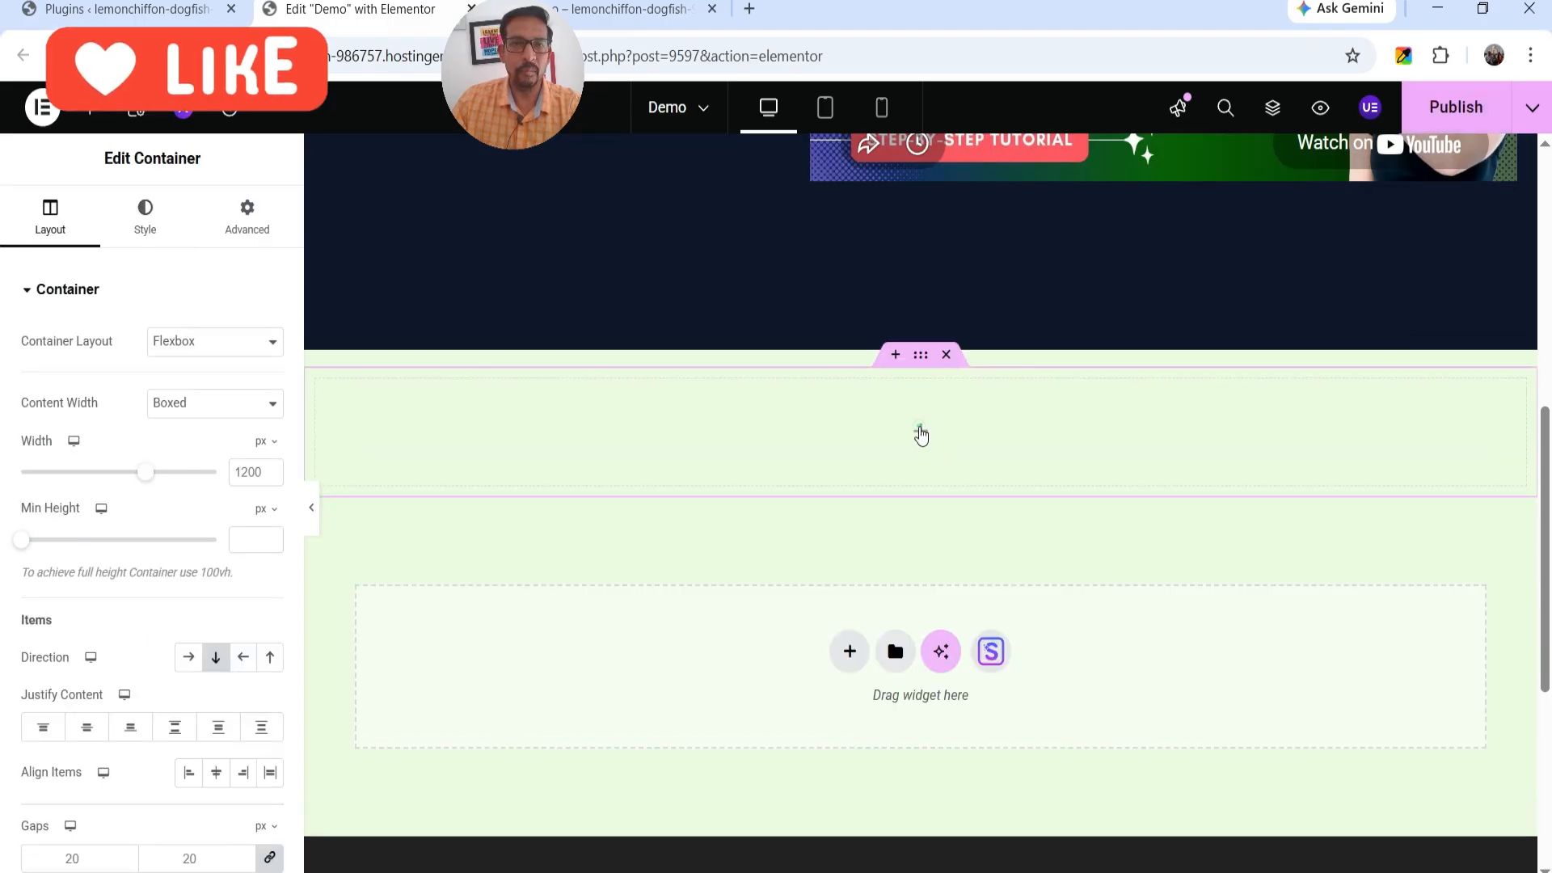
{"action": "left_click", "coordinate": [920, 433]}
{"action": "type", "text": "carous"}
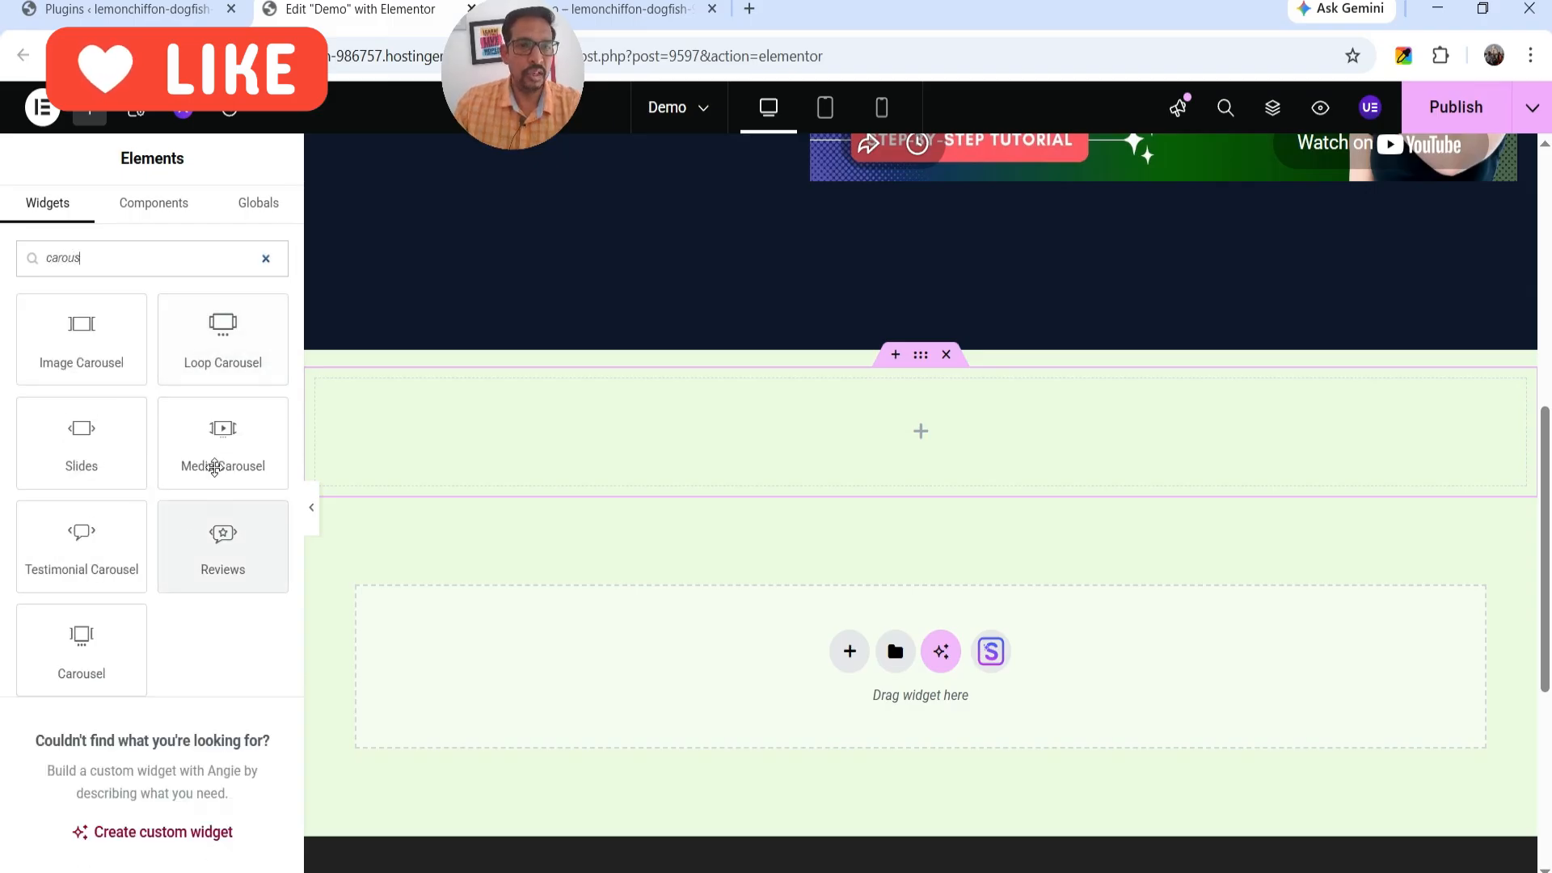
{"action": "left_click_drag", "start_coordinate": [215, 431], "coordinate": [953, 464]}
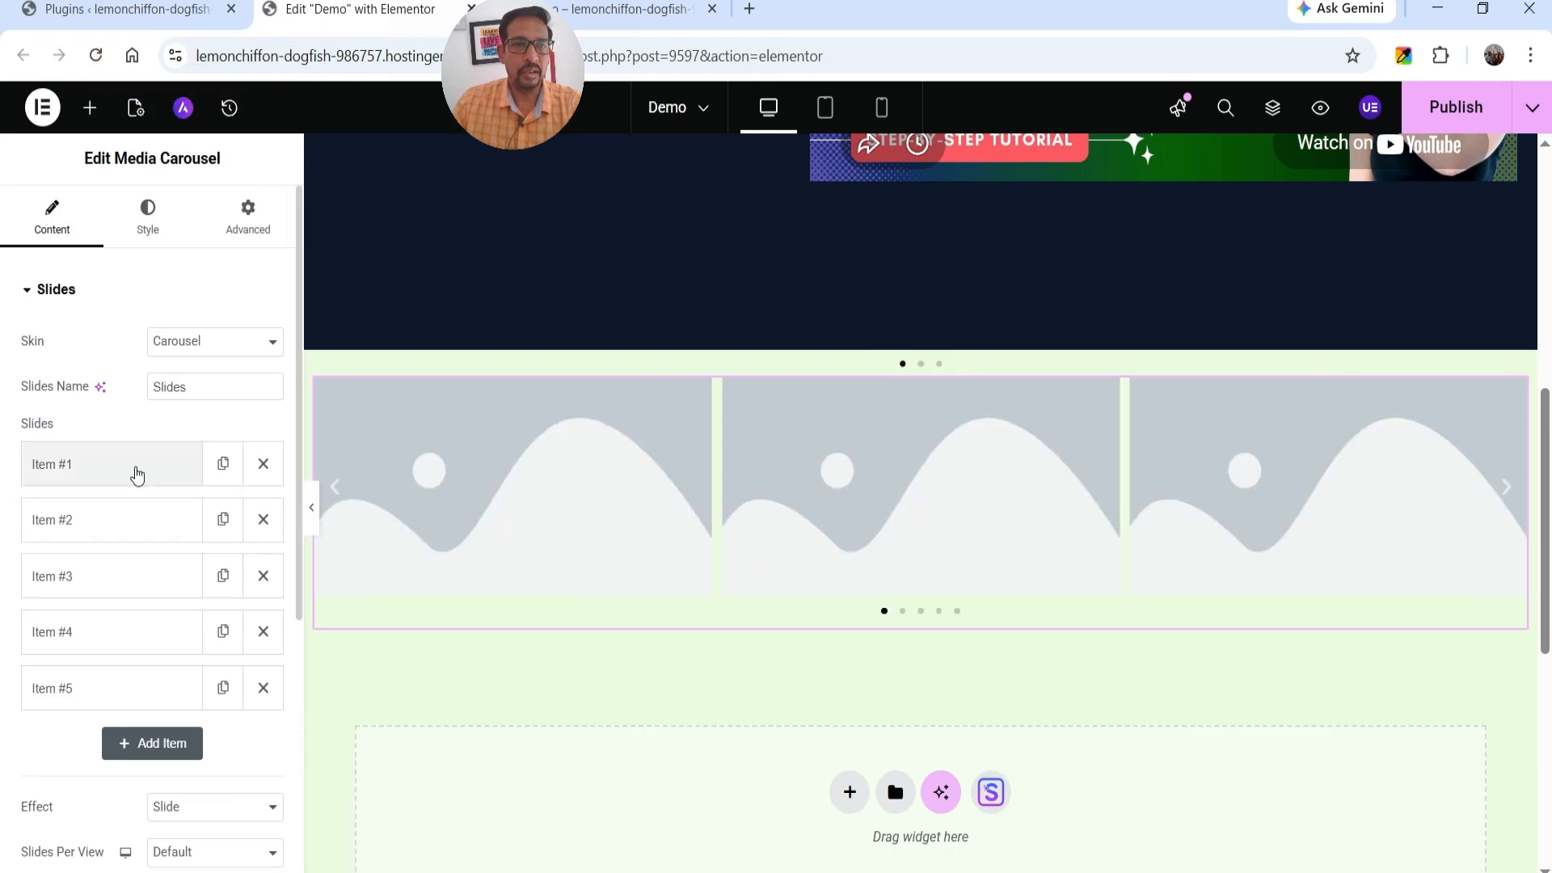
{"action": "scroll", "coordinate": [137, 465], "scroll_direction": "down", "scroll_amount": 5}
{"action": "scroll", "coordinate": [147, 455], "scroll_direction": "up", "scroll_amount": 3}
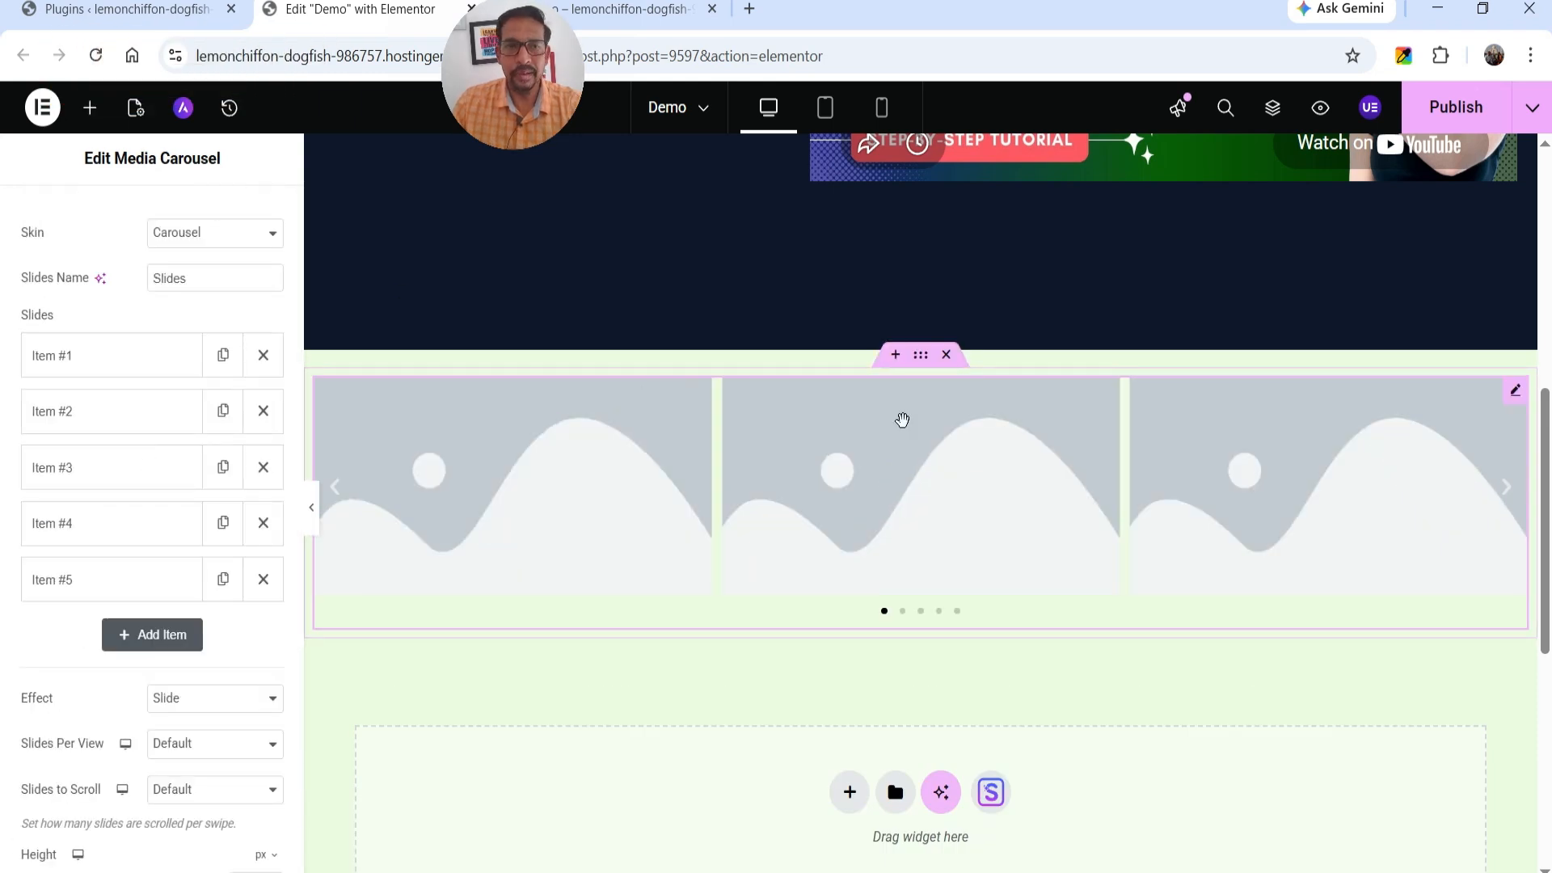
{"action": "left_click", "coordinate": [105, 361]}
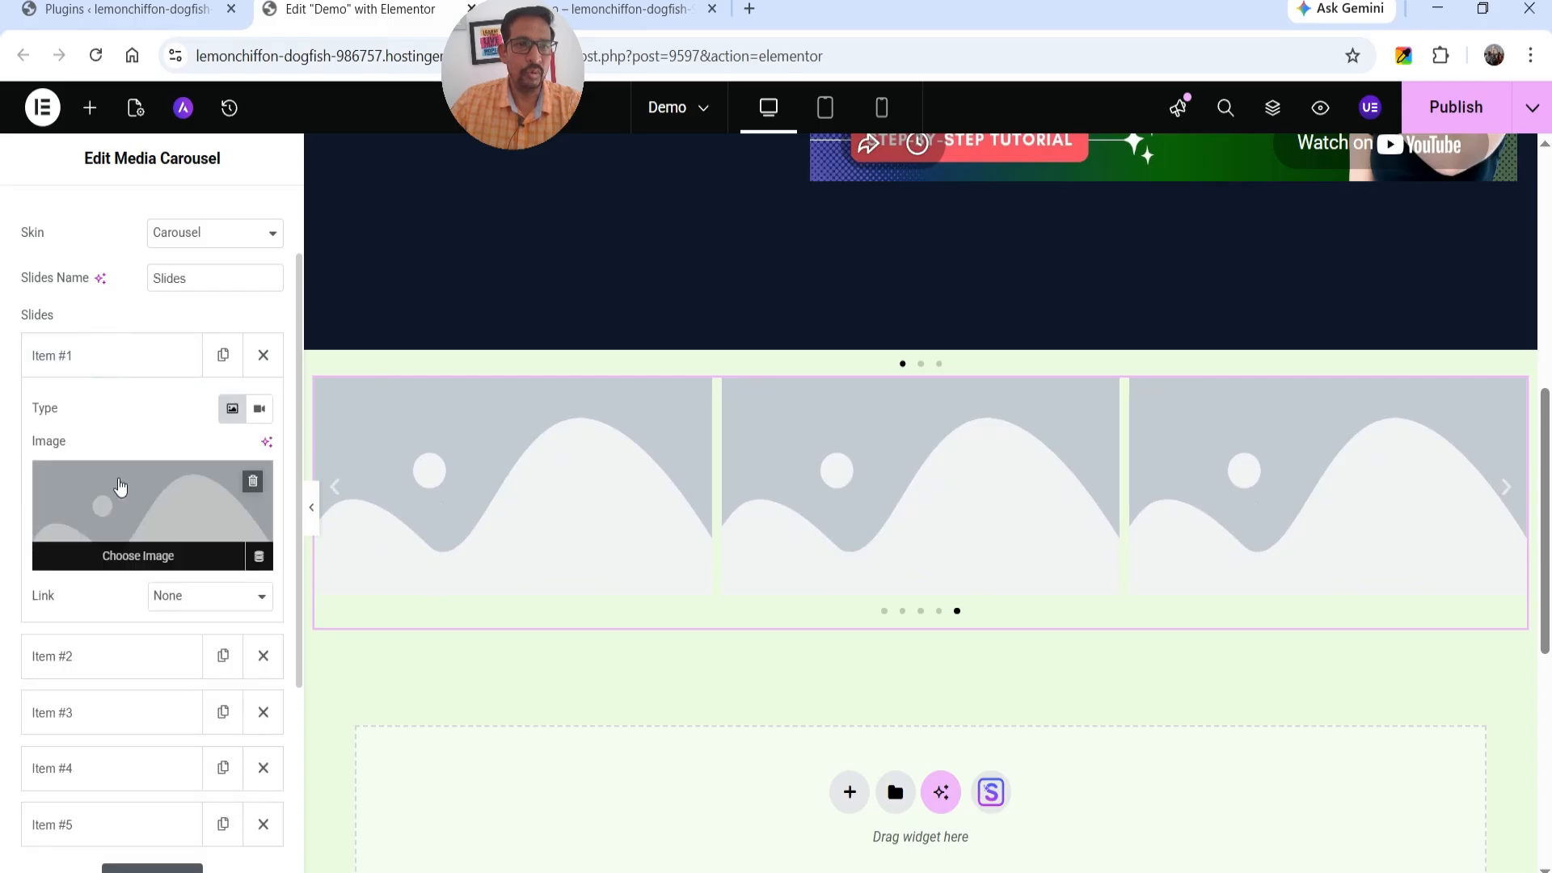
{"action": "left_click", "coordinate": [259, 409]}
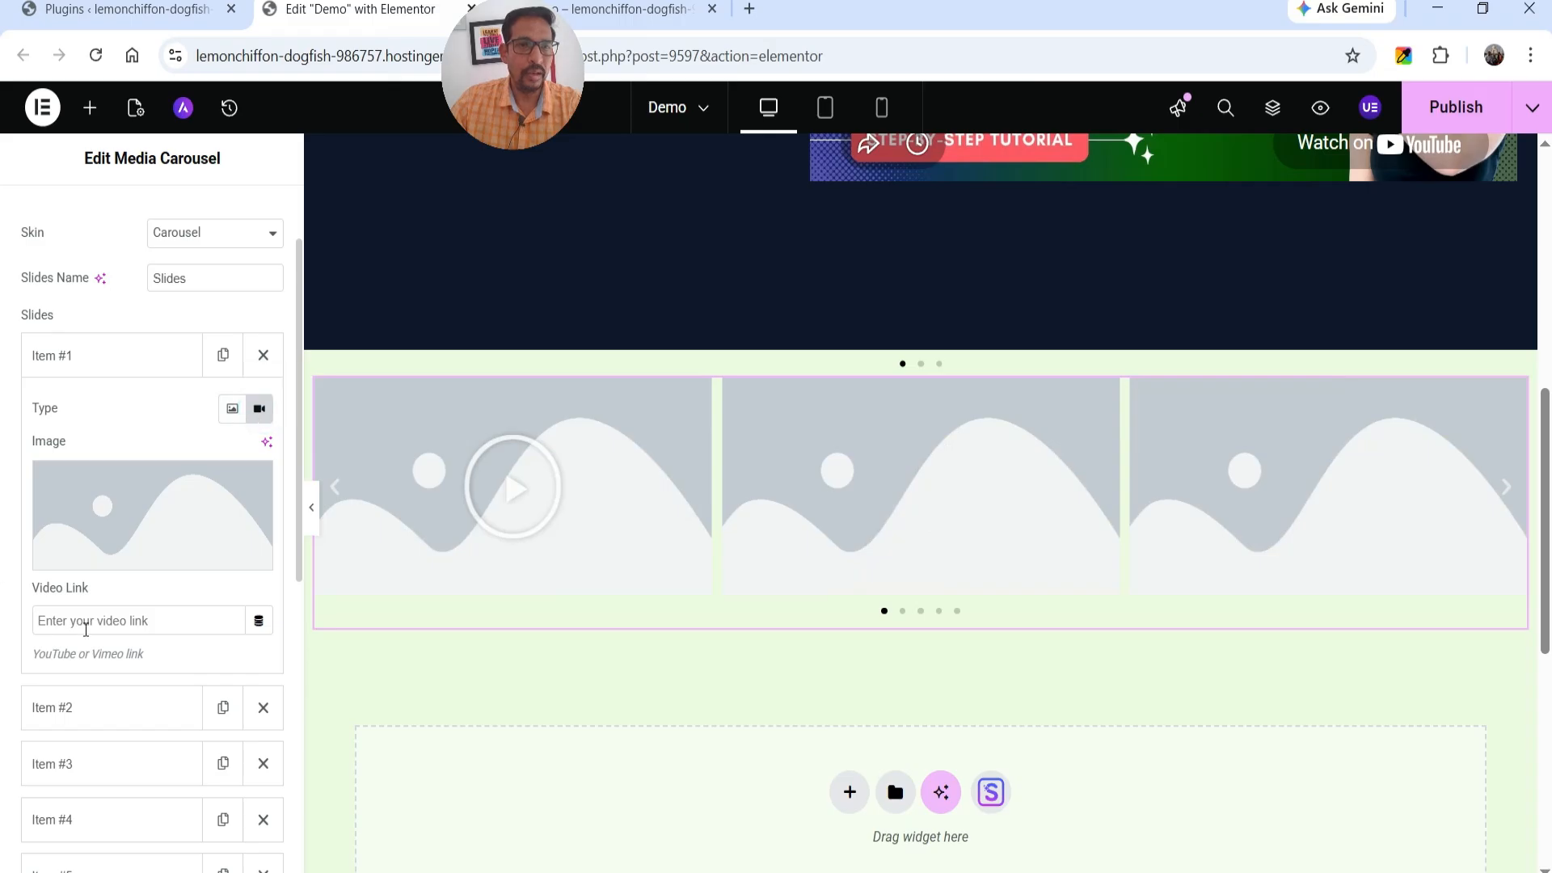
{"action": "left_click", "coordinate": [86, 622]}
{"action": "type", "text": "https://youtu.be/c7Ox4voyTKE"}
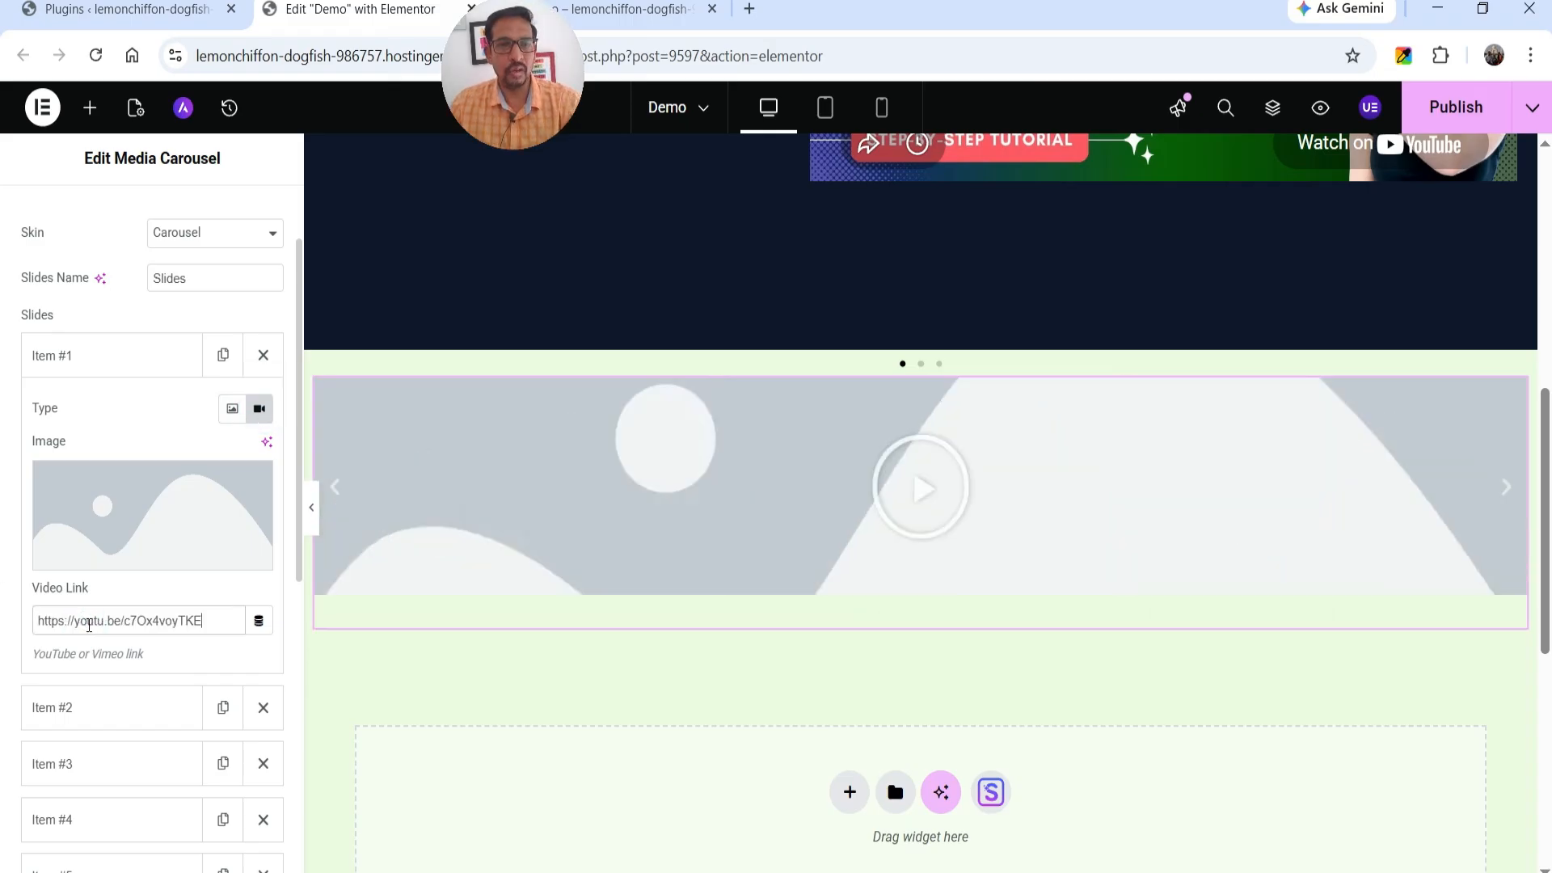
Replace the first item's placeholder image with the yoga photo pexels-photo-31742998-31742998.jpg from the media library.
{"action": "mouse_move", "coordinate": [173, 569]}
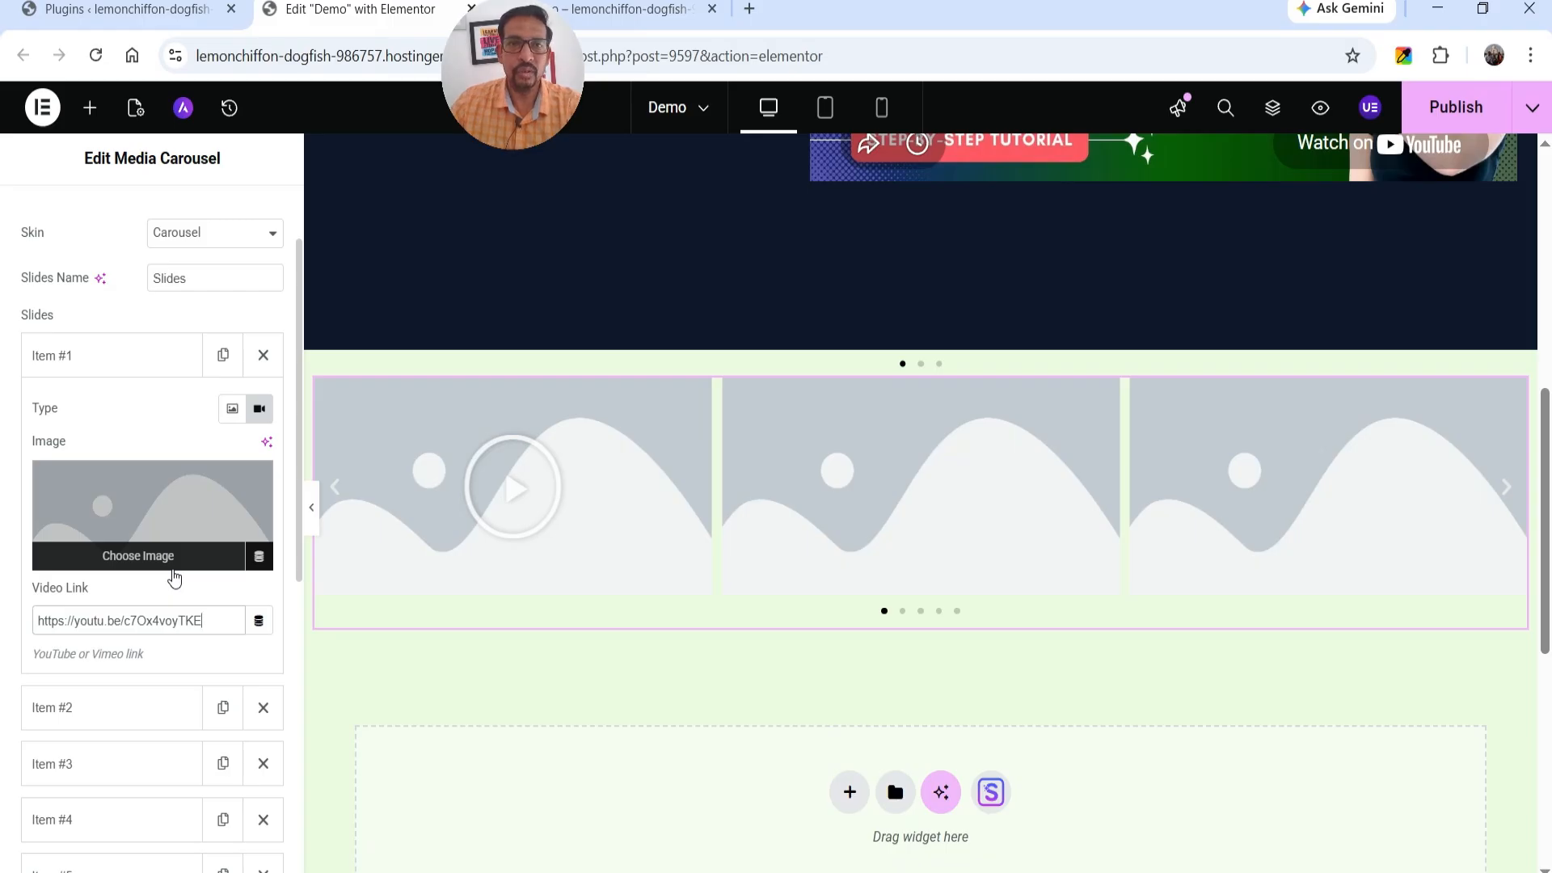
{"action": "mouse_move", "coordinate": [248, 491]}
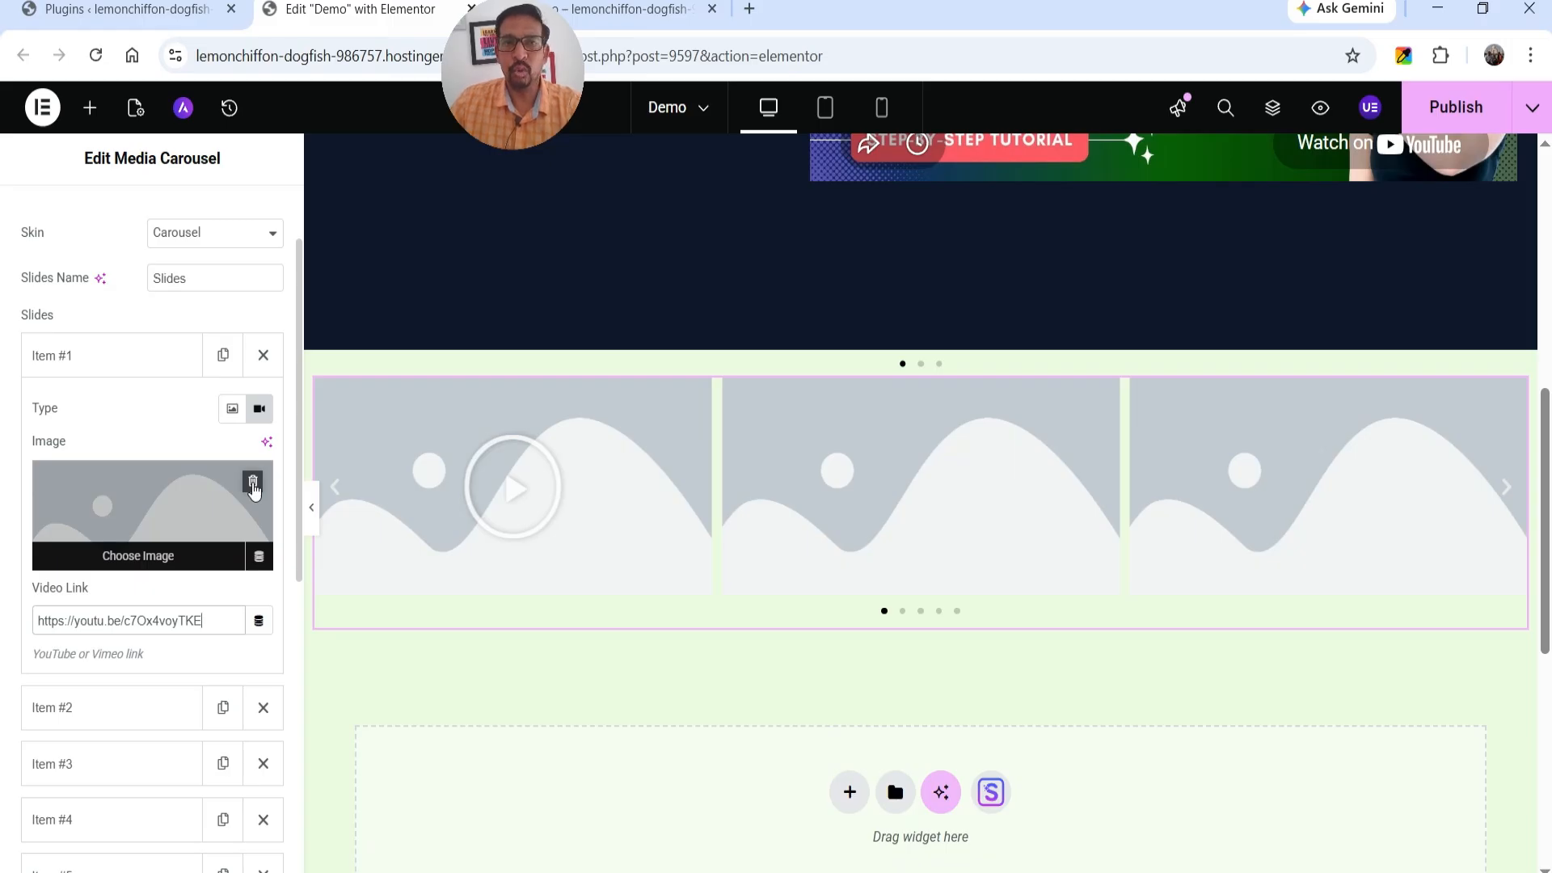
{"action": "left_click", "coordinate": [253, 483]}
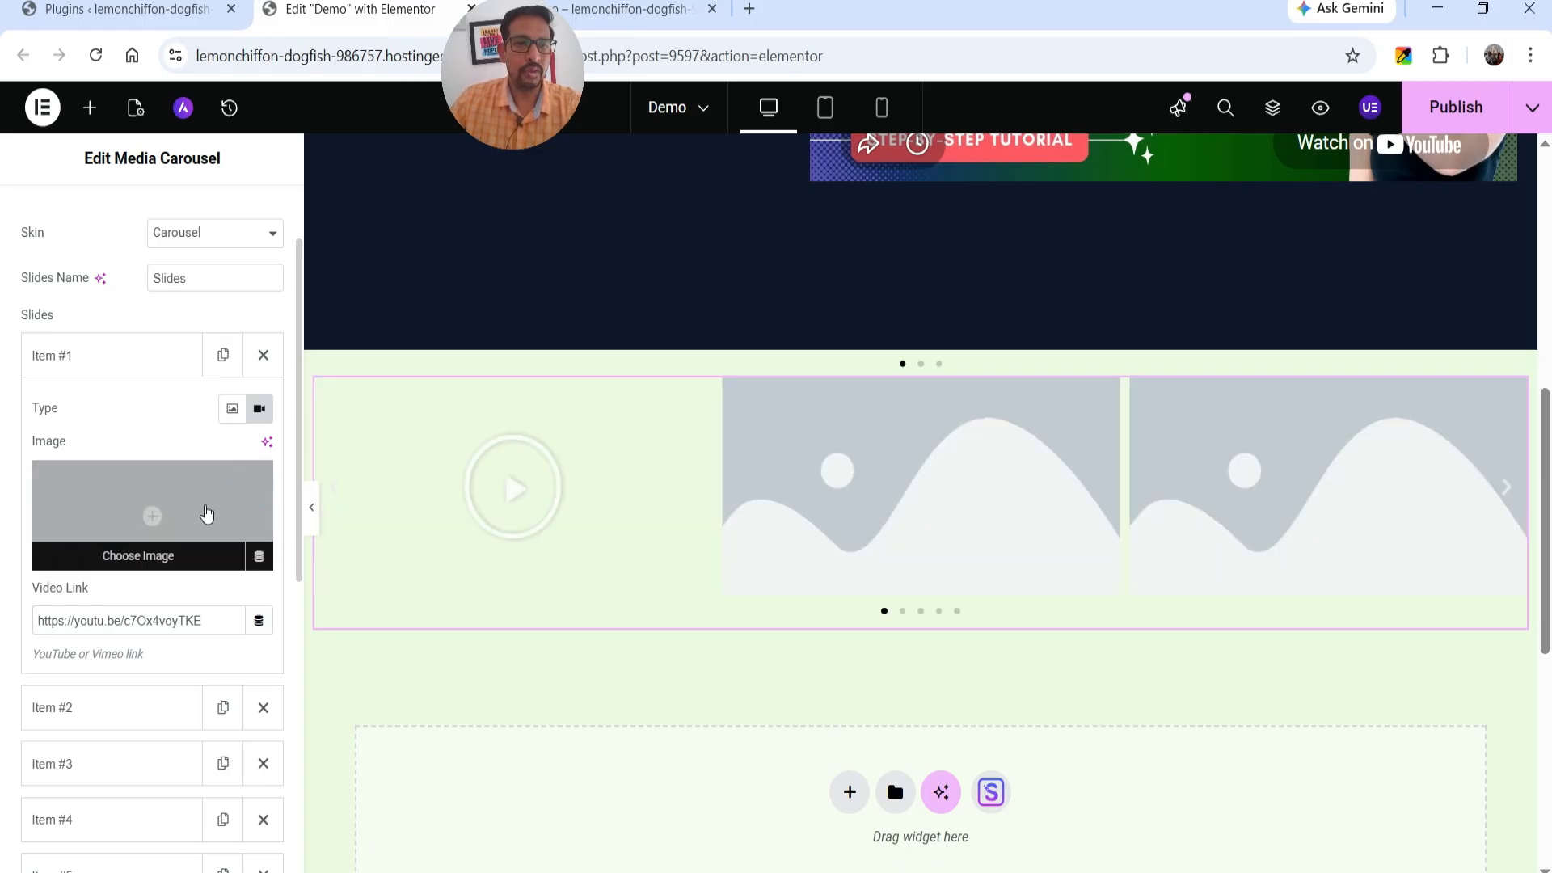
{"action": "left_click", "coordinate": [182, 517]}
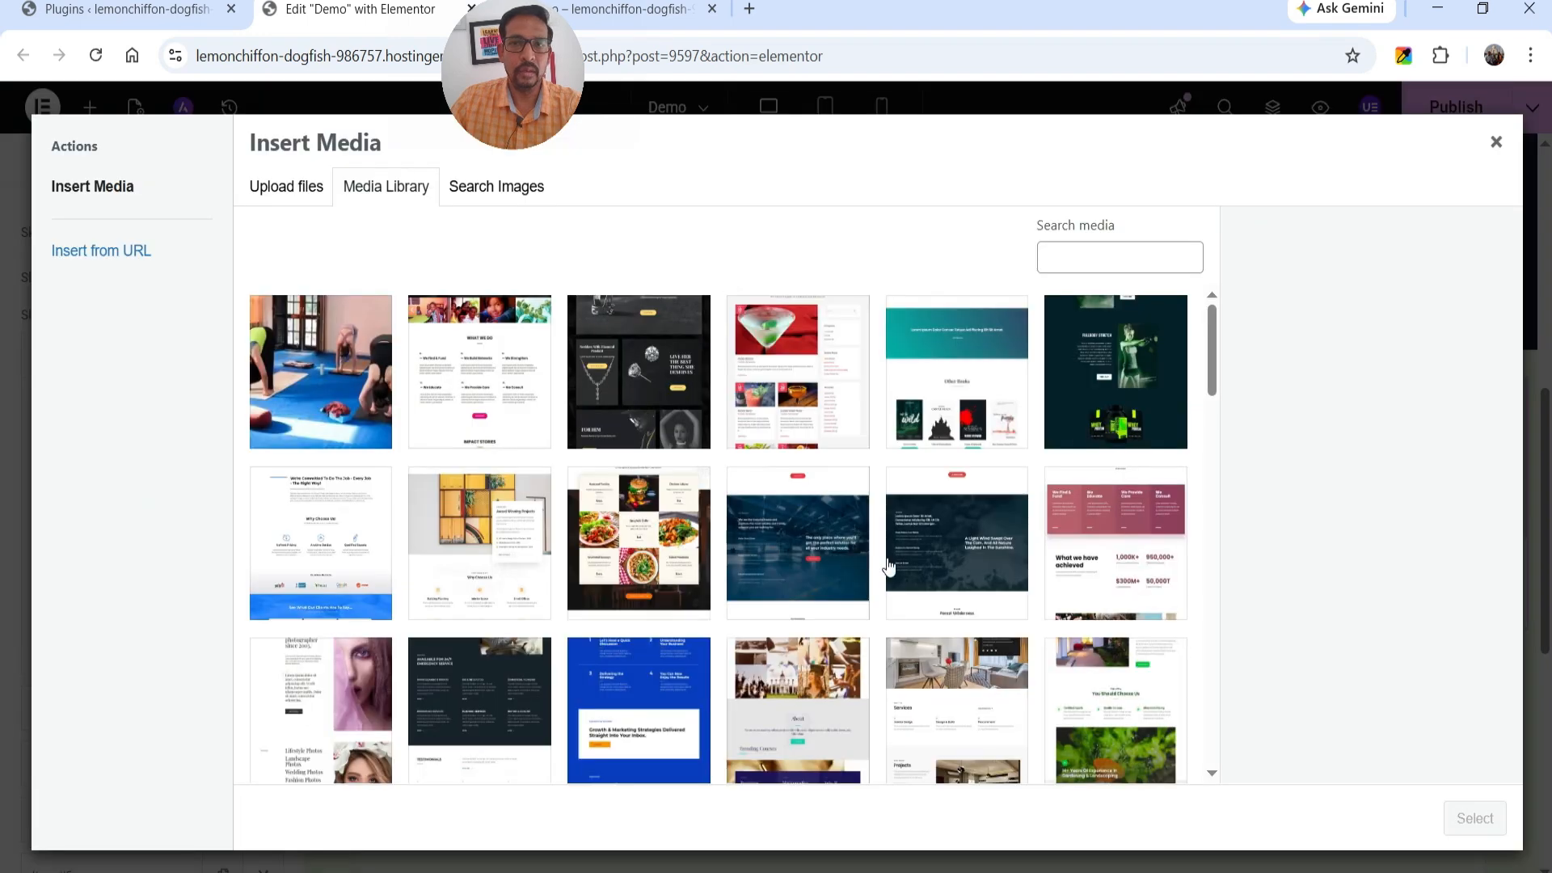
{"action": "left_click", "coordinate": [392, 436]}
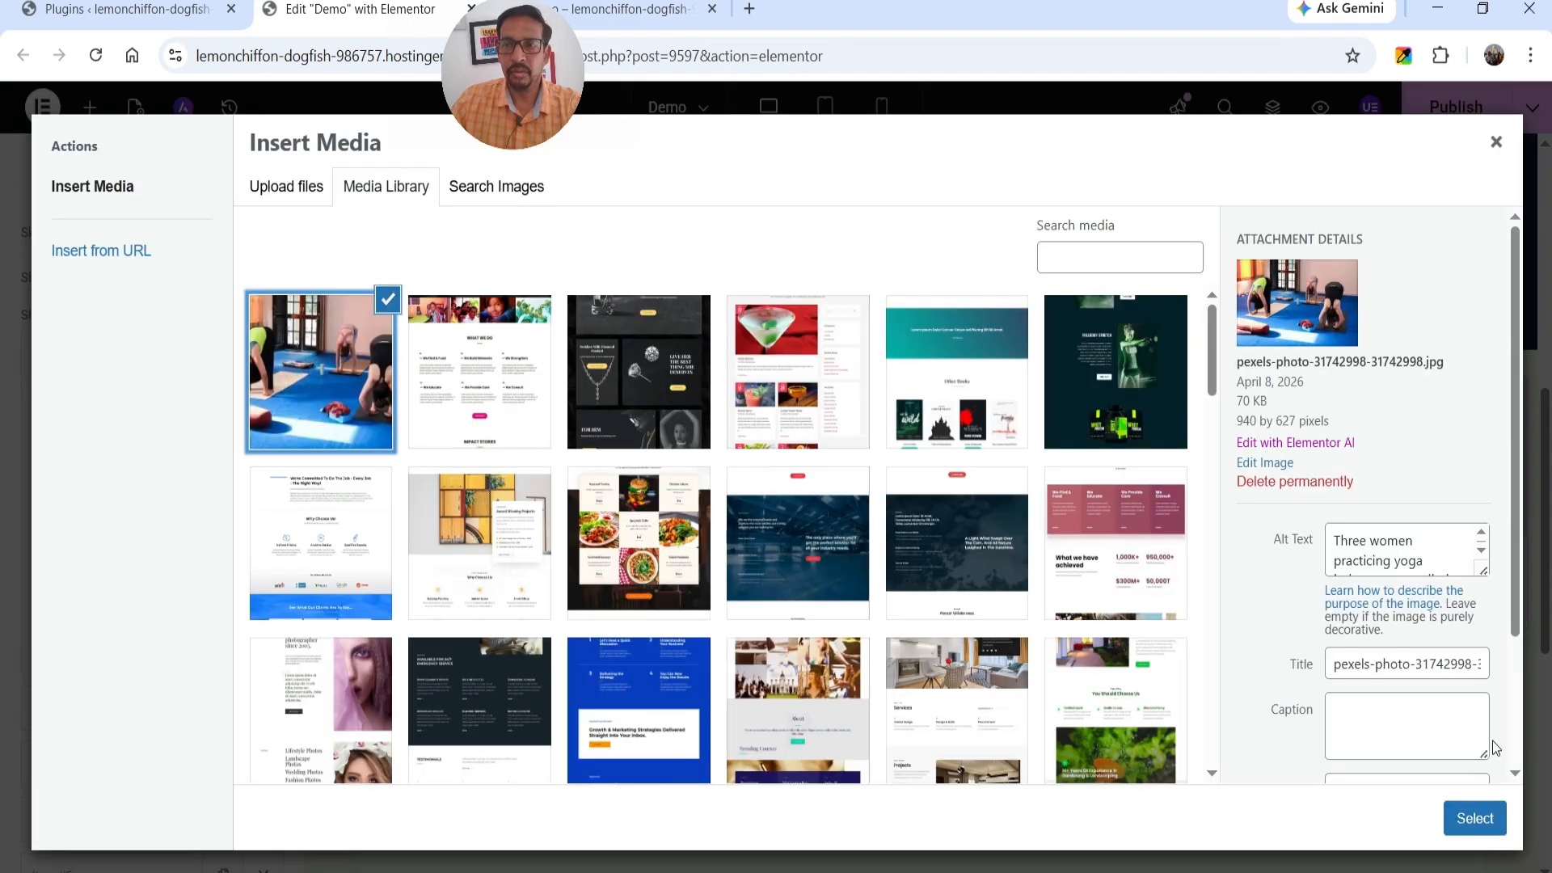
{"action": "left_click", "coordinate": [1475, 818]}
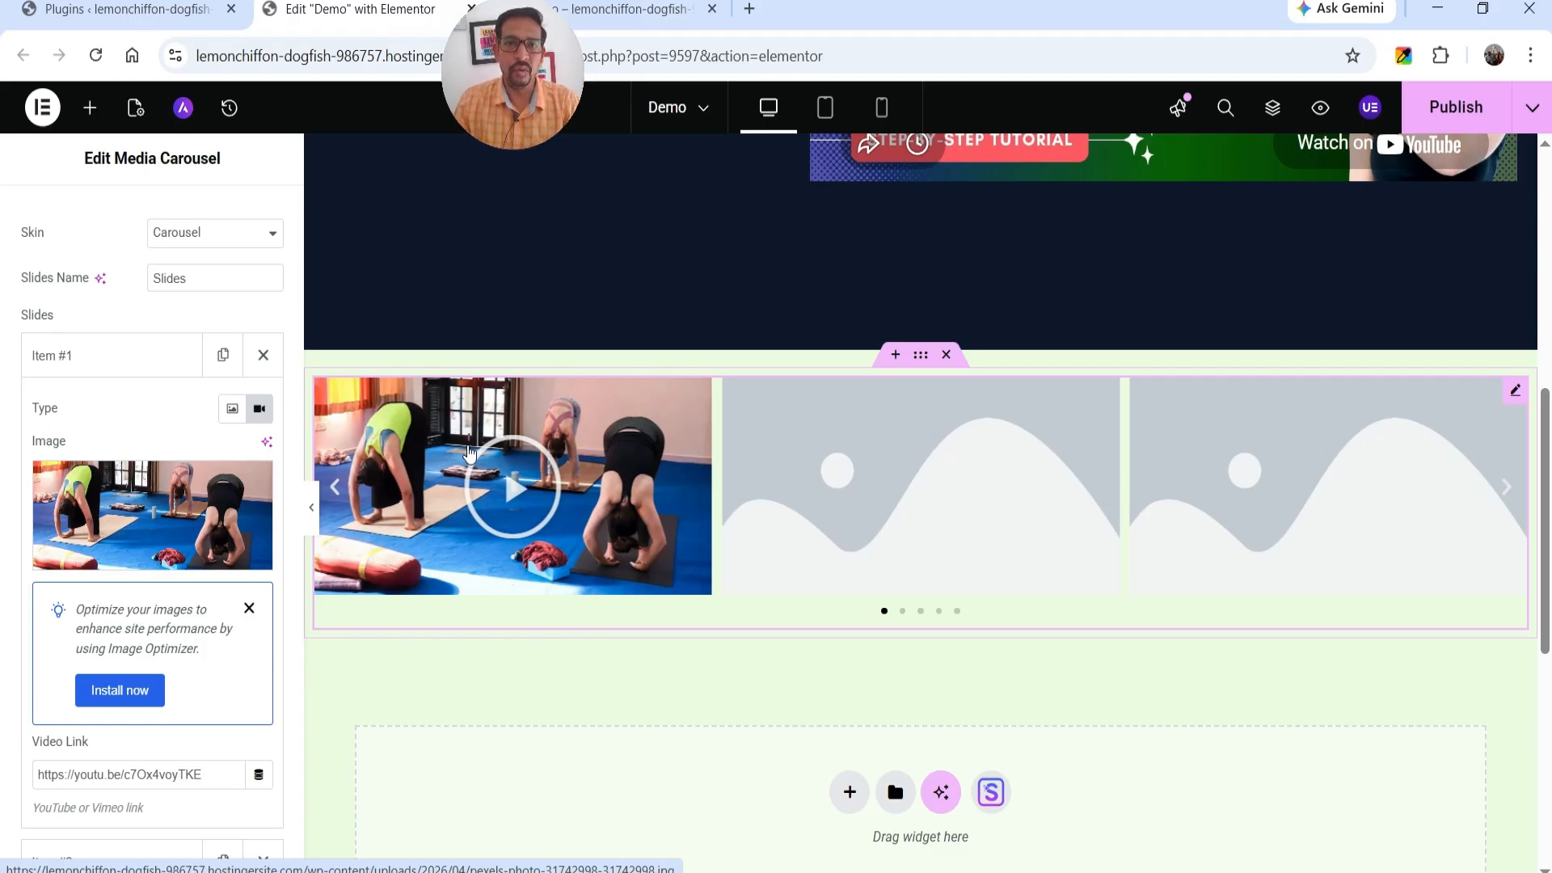
Remove the placeholder images from the second and third items and delete the media carousel's last two items.
{"action": "left_click", "coordinate": [113, 412]}
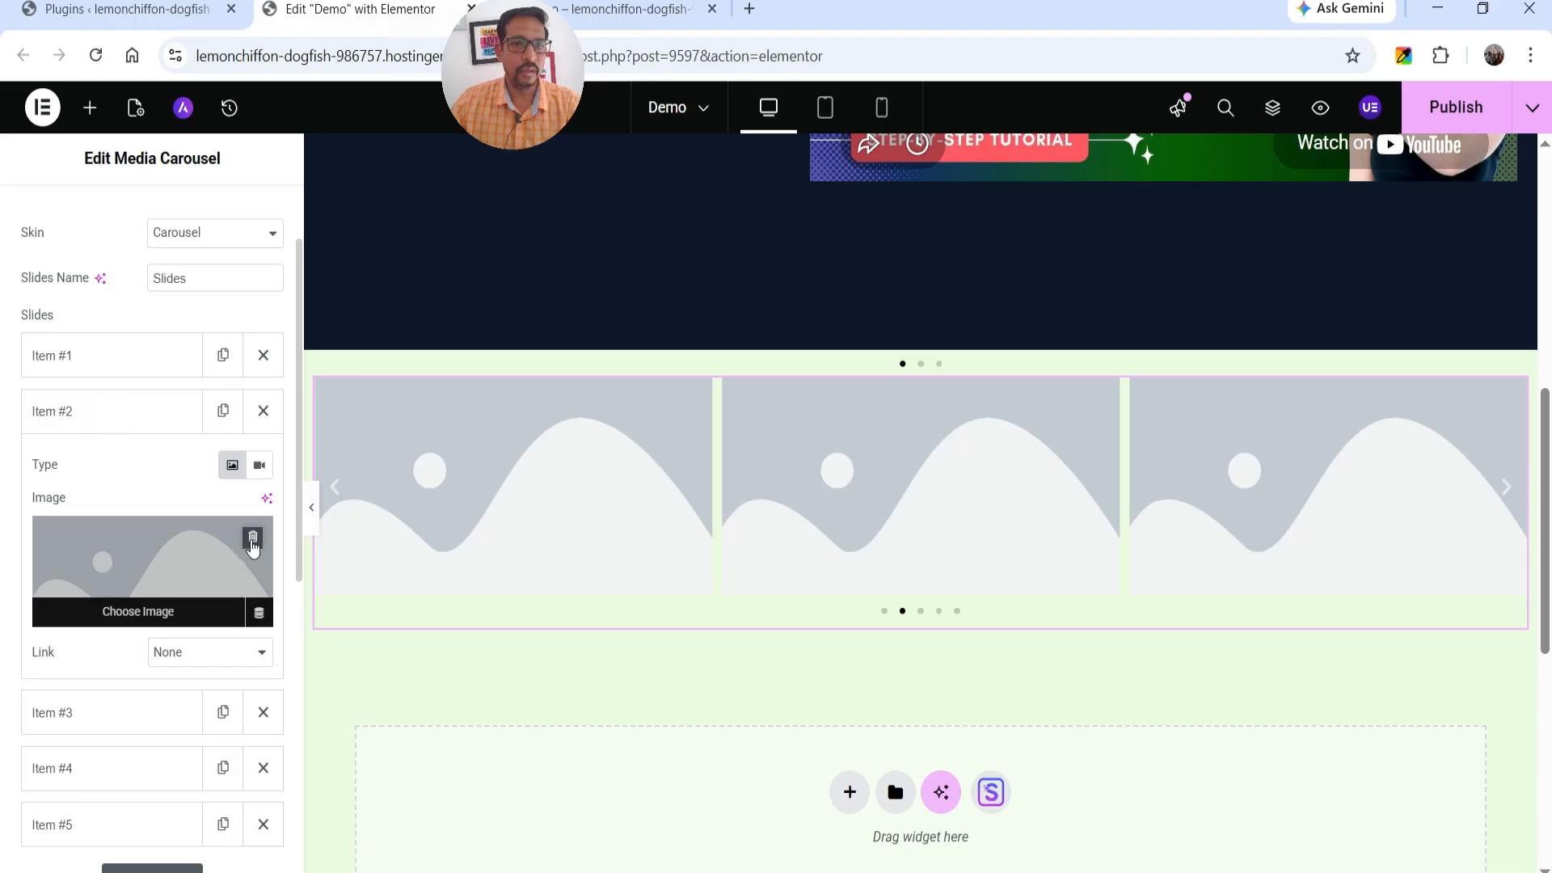
{"action": "left_click", "coordinate": [253, 540]}
{"action": "left_click", "coordinate": [145, 410]}
{"action": "left_click", "coordinate": [120, 476]}
{"action": "left_click", "coordinate": [252, 596]}
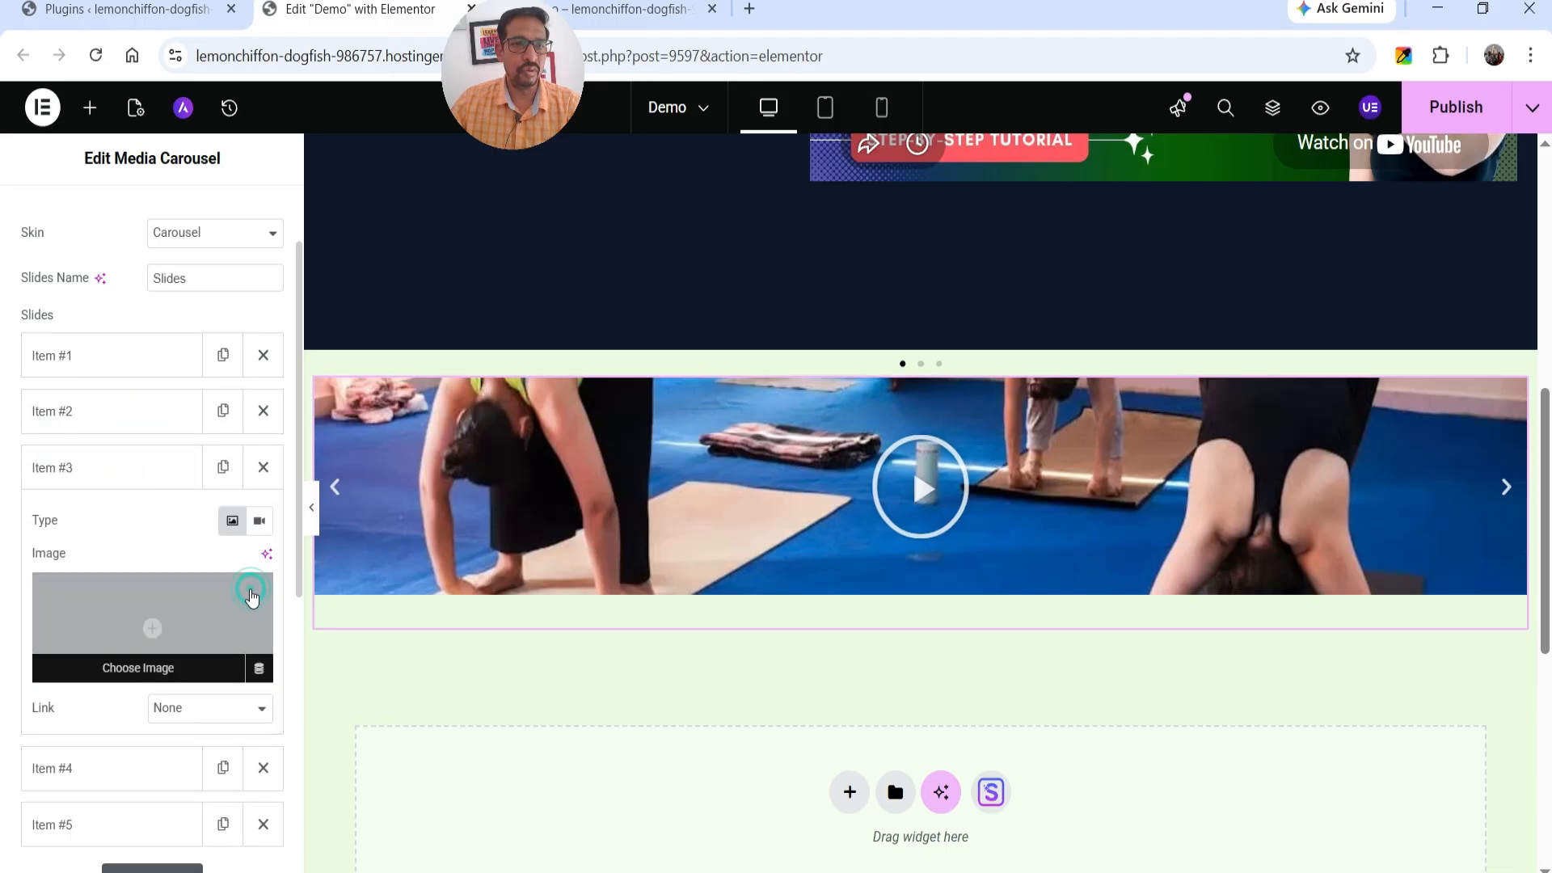
{"action": "left_click", "coordinate": [100, 462]}
{"action": "left_click", "coordinate": [262, 578]}
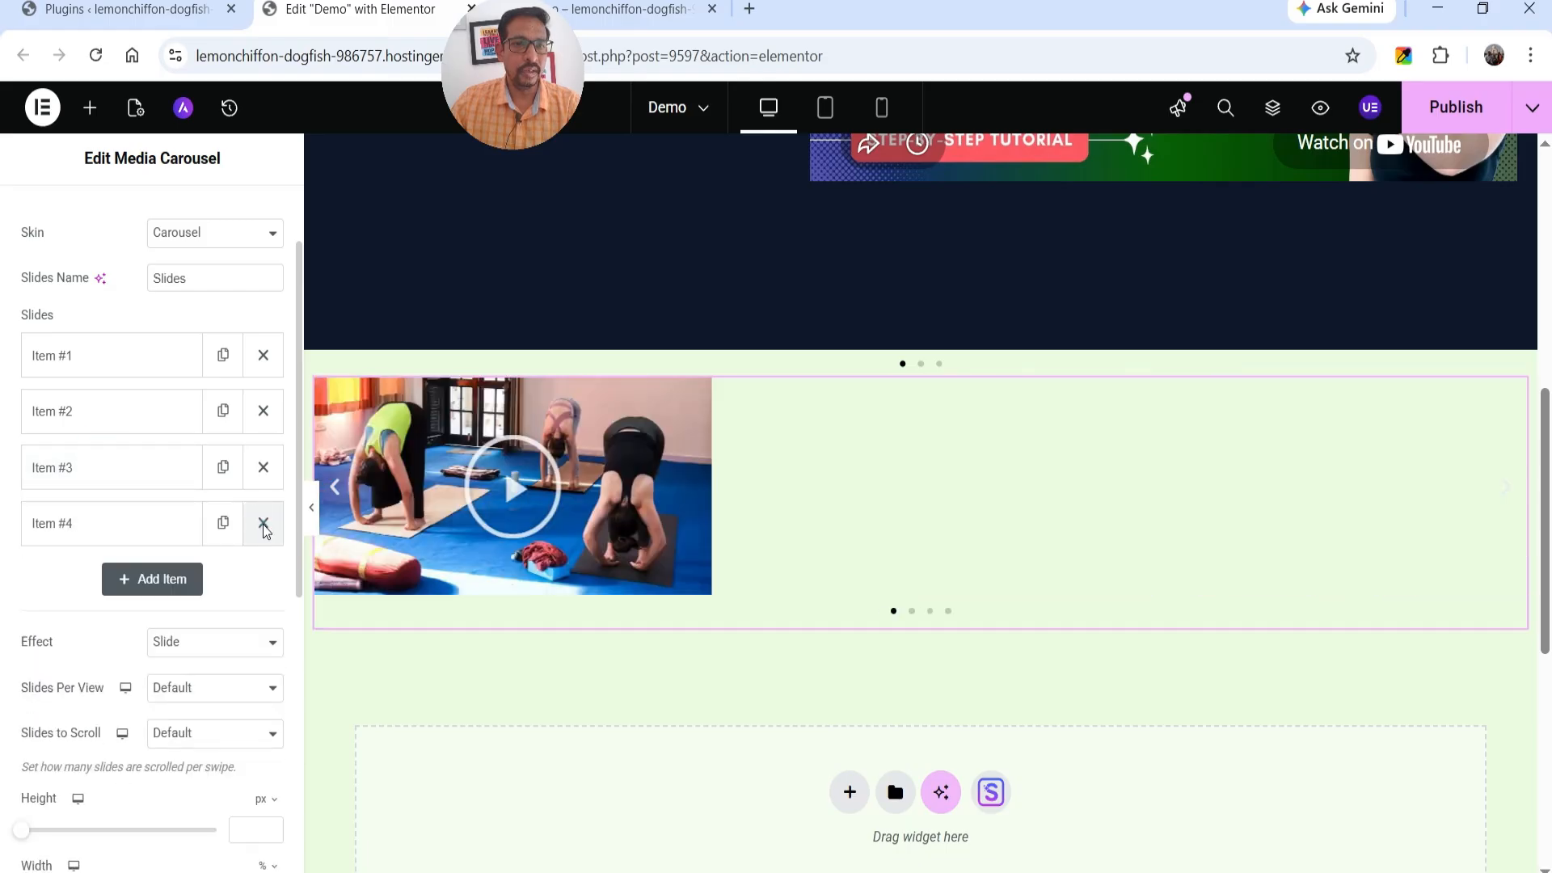
{"action": "left_click", "coordinate": [263, 523]}
{"action": "left_click", "coordinate": [118, 411]}
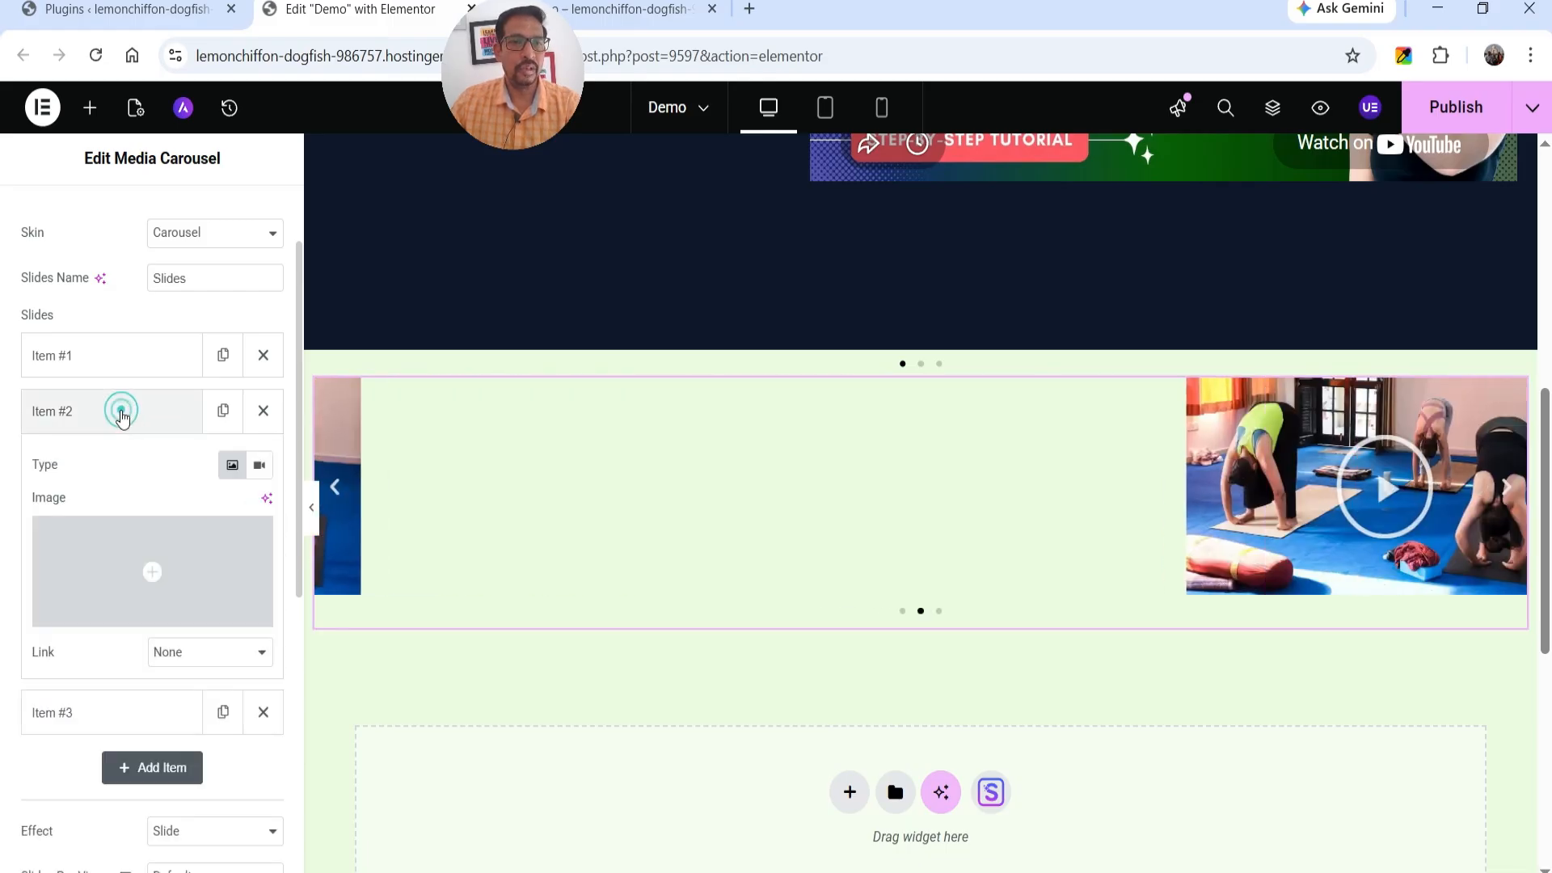
{"action": "left_click", "coordinate": [258, 466]}
{"action": "key", "text": "ctrl+v"}
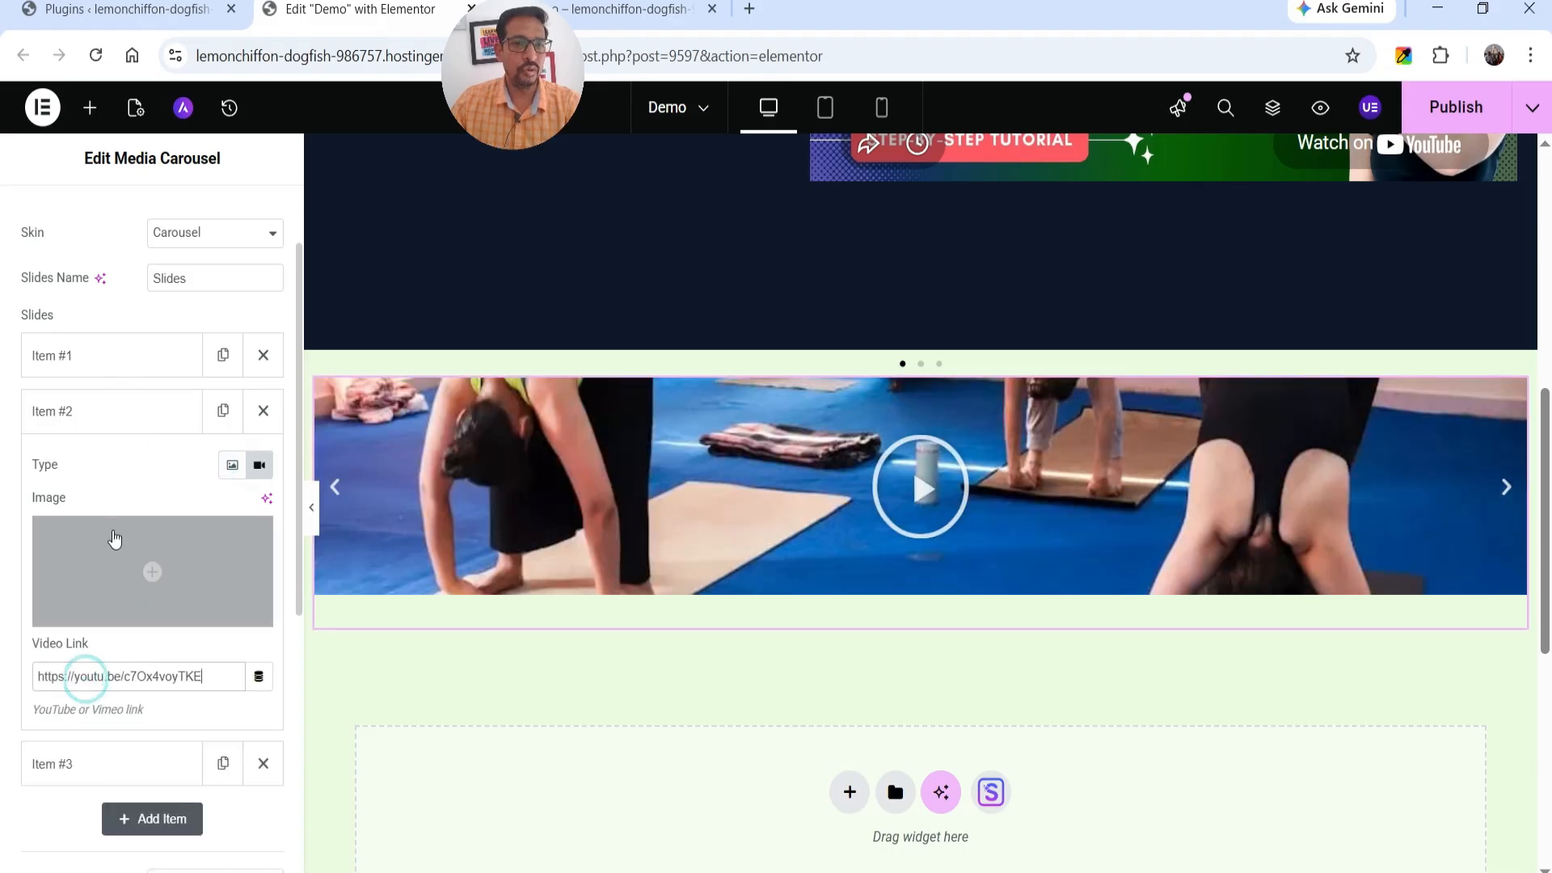
{"action": "scroll", "coordinate": [114, 537], "scroll_direction": "down", "scroll_amount": 5}
{"action": "left_click", "coordinate": [78, 327]}
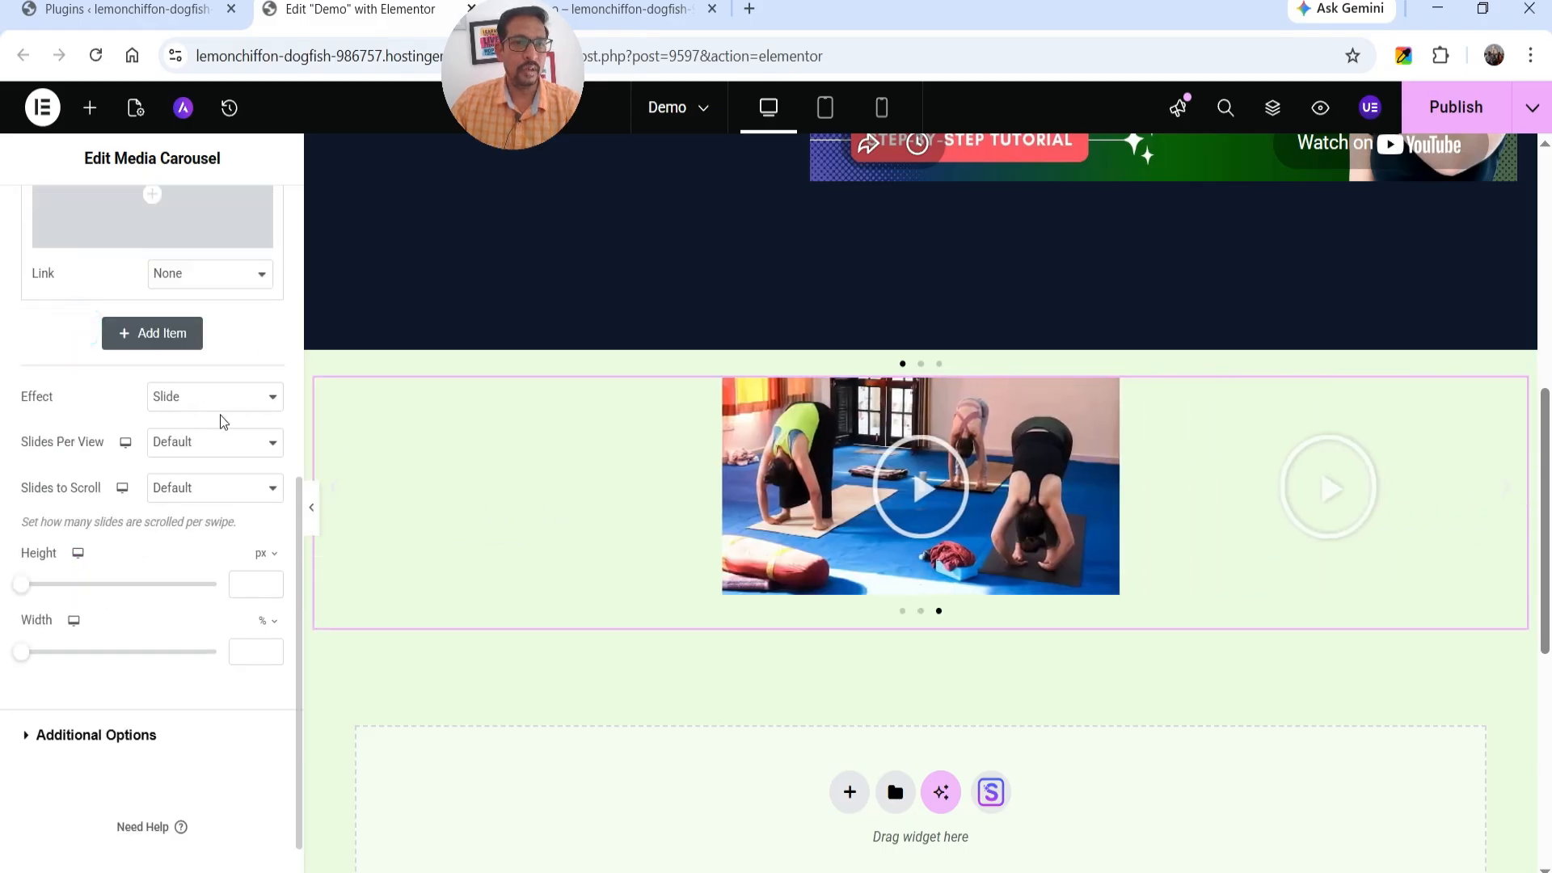
{"action": "scroll", "coordinate": [218, 372], "scroll_direction": "up", "scroll_amount": 1}
{"action": "left_click", "coordinate": [257, 196]}
{"action": "left_click", "coordinate": [111, 406]}
{"action": "type", "text": "https://youtu.be/c7Ox4voyTKE"}
Keep the media carousel's Slide effect and set both Slides Per View and Slides to Scroll to 1.
{"action": "scroll", "coordinate": [121, 453], "scroll_direction": "down", "scroll_amount": 1}
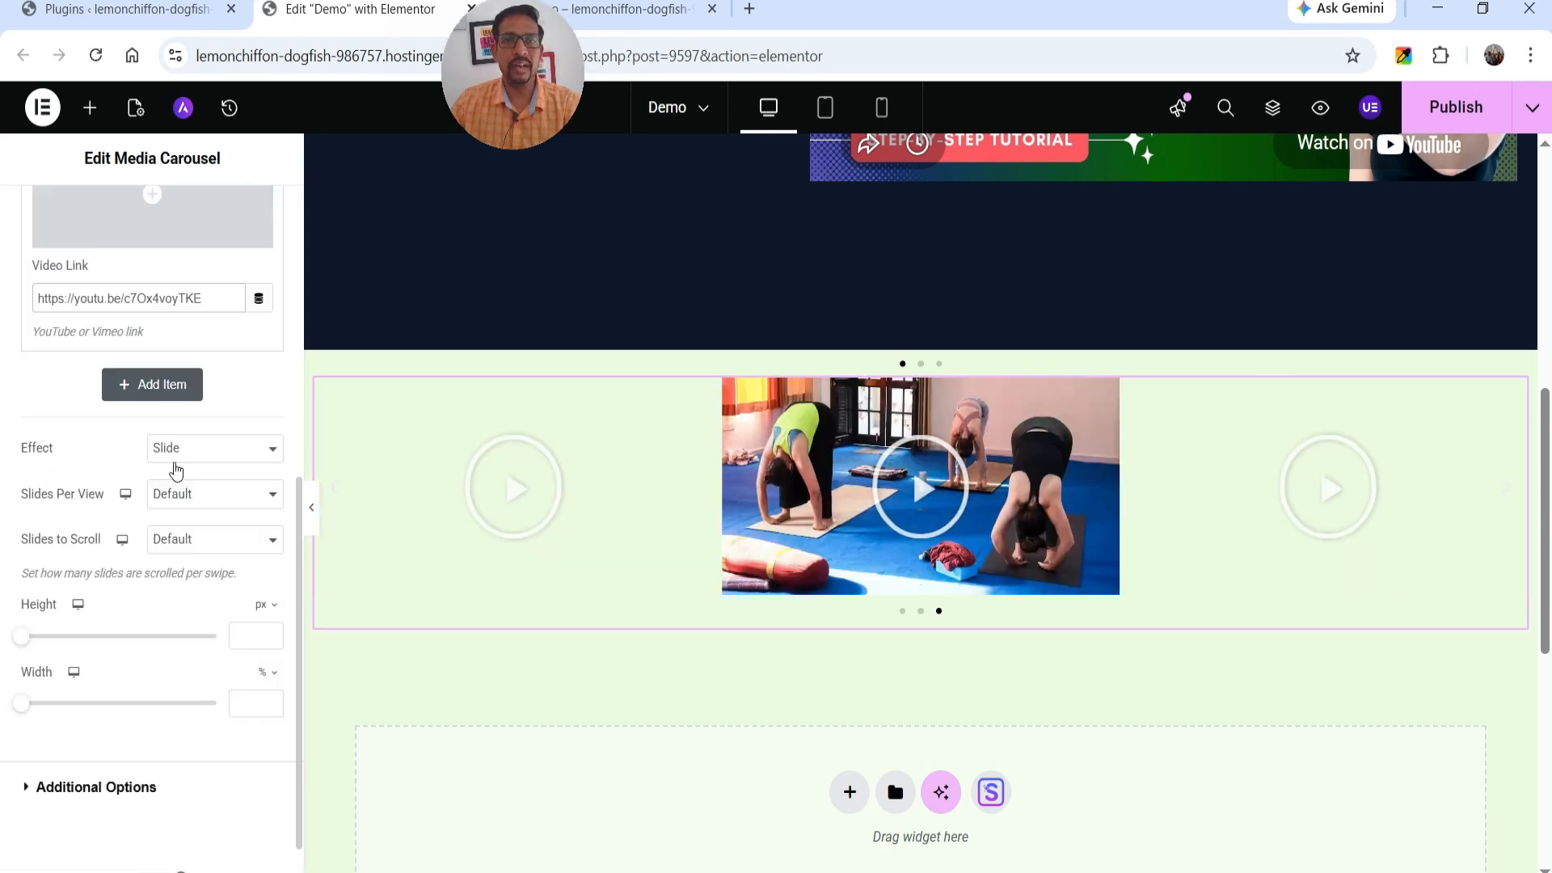
{"action": "left_click", "coordinate": [217, 454]}
{"action": "left_click", "coordinate": [216, 452]}
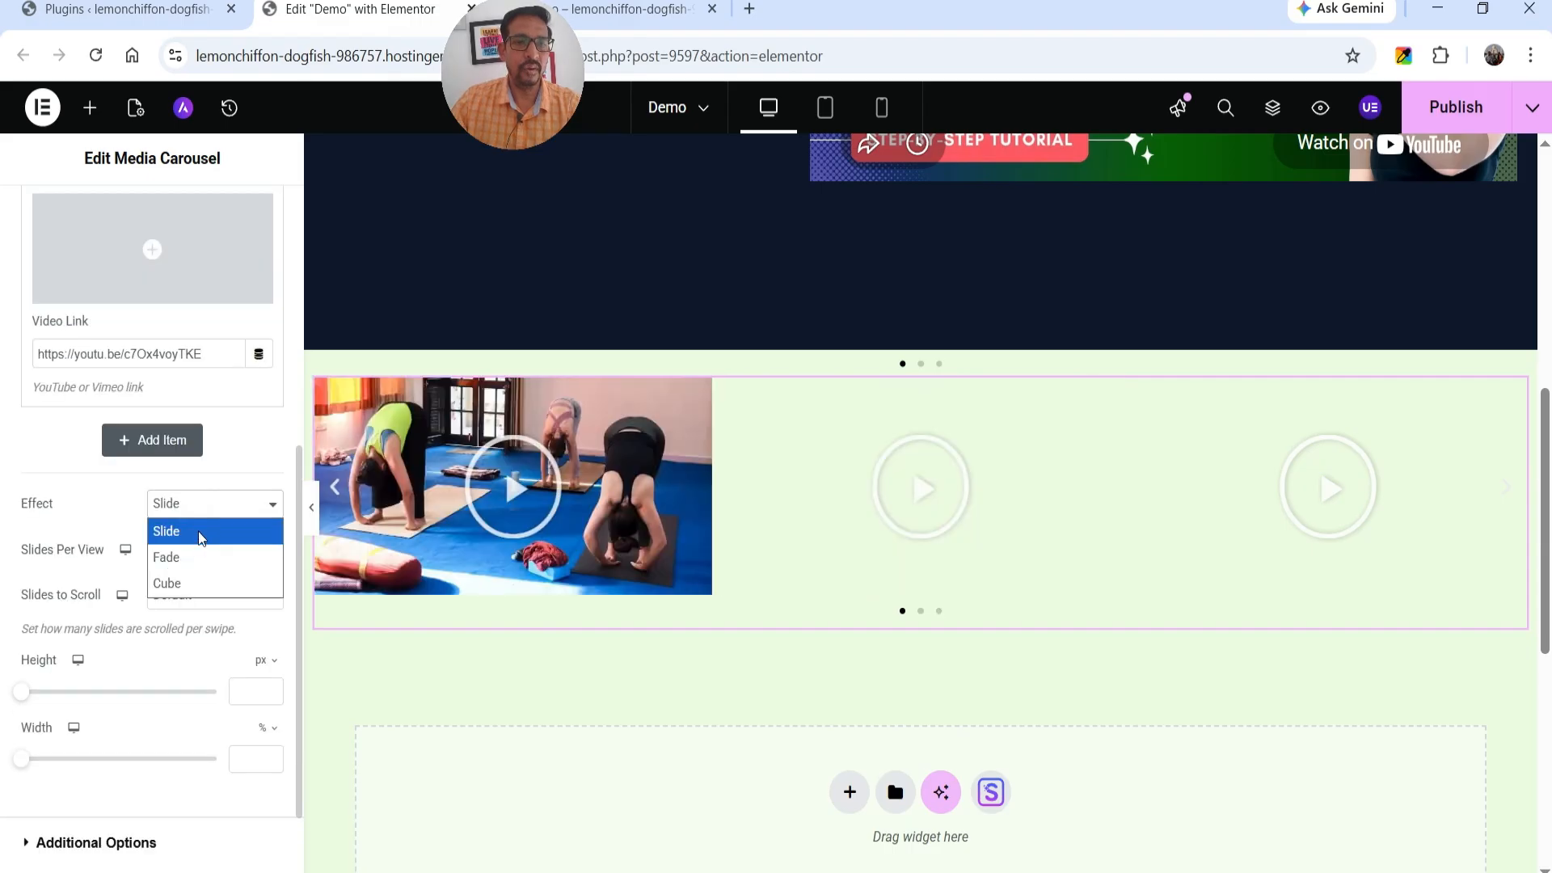
{"action": "left_click", "coordinate": [201, 538]}
{"action": "scroll", "coordinate": [170, 509], "scroll_direction": "down", "scroll_amount": 1}
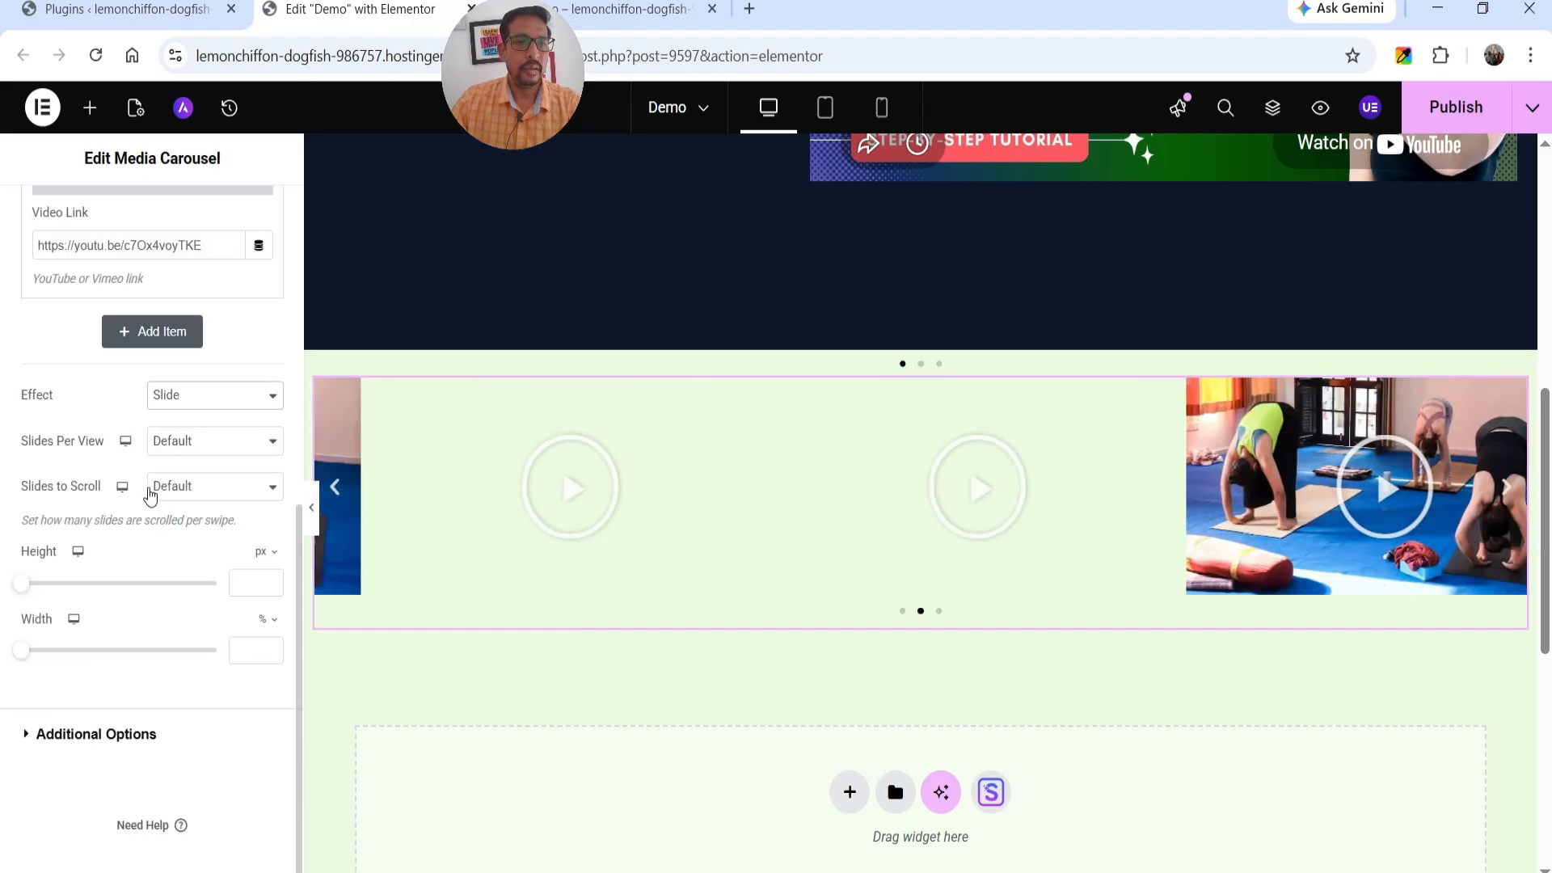
{"action": "left_click", "coordinate": [195, 459]}
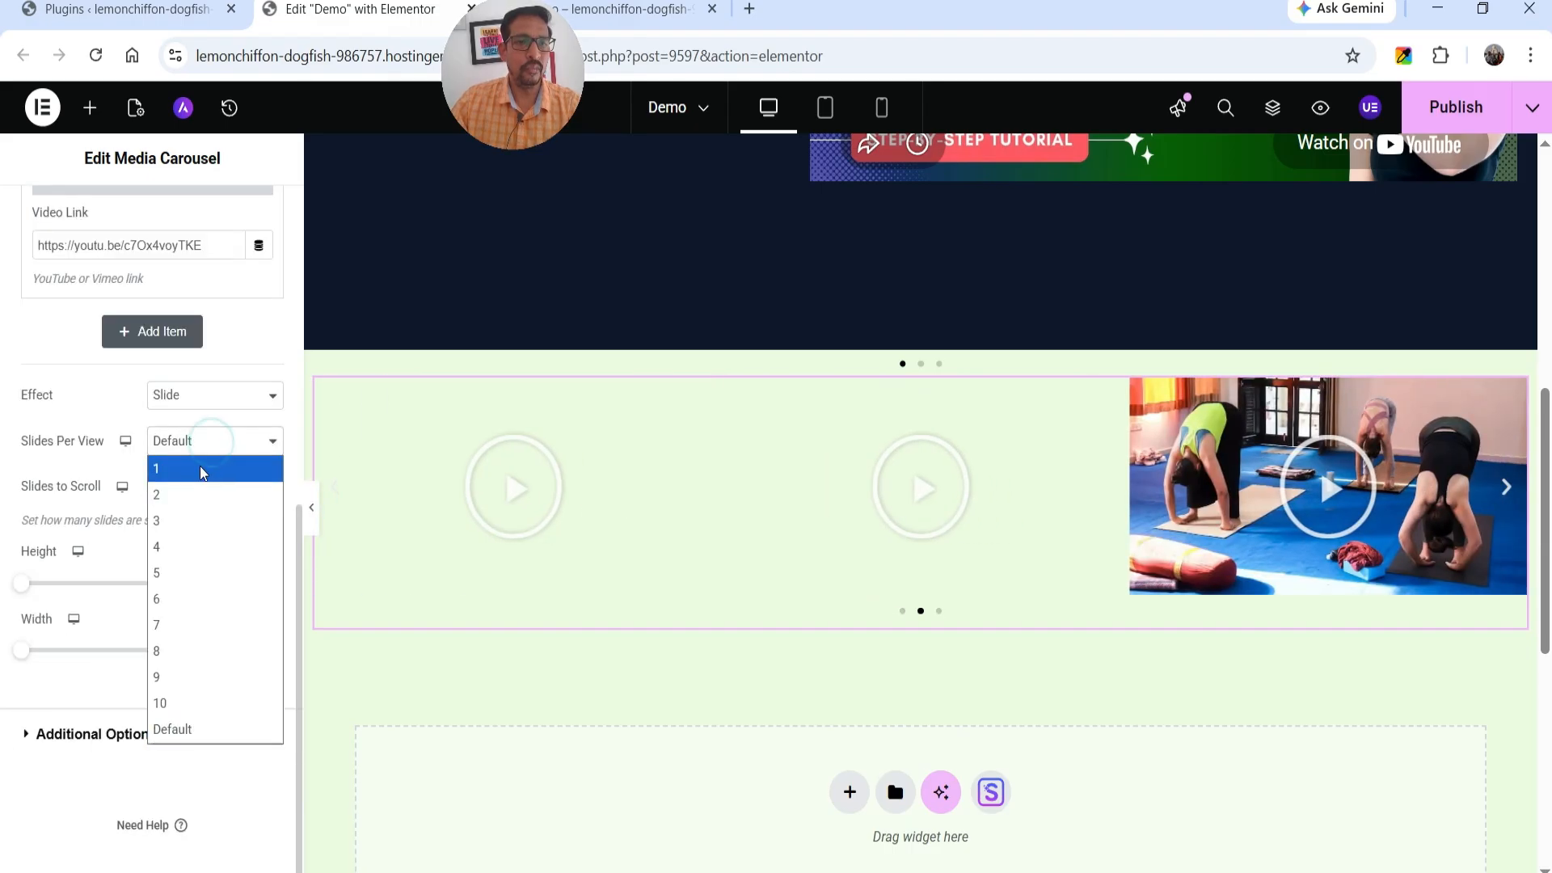
{"action": "left_click", "coordinate": [197, 464]}
{"action": "left_click", "coordinate": [211, 486]}
{"action": "left_click", "coordinate": [211, 525]}
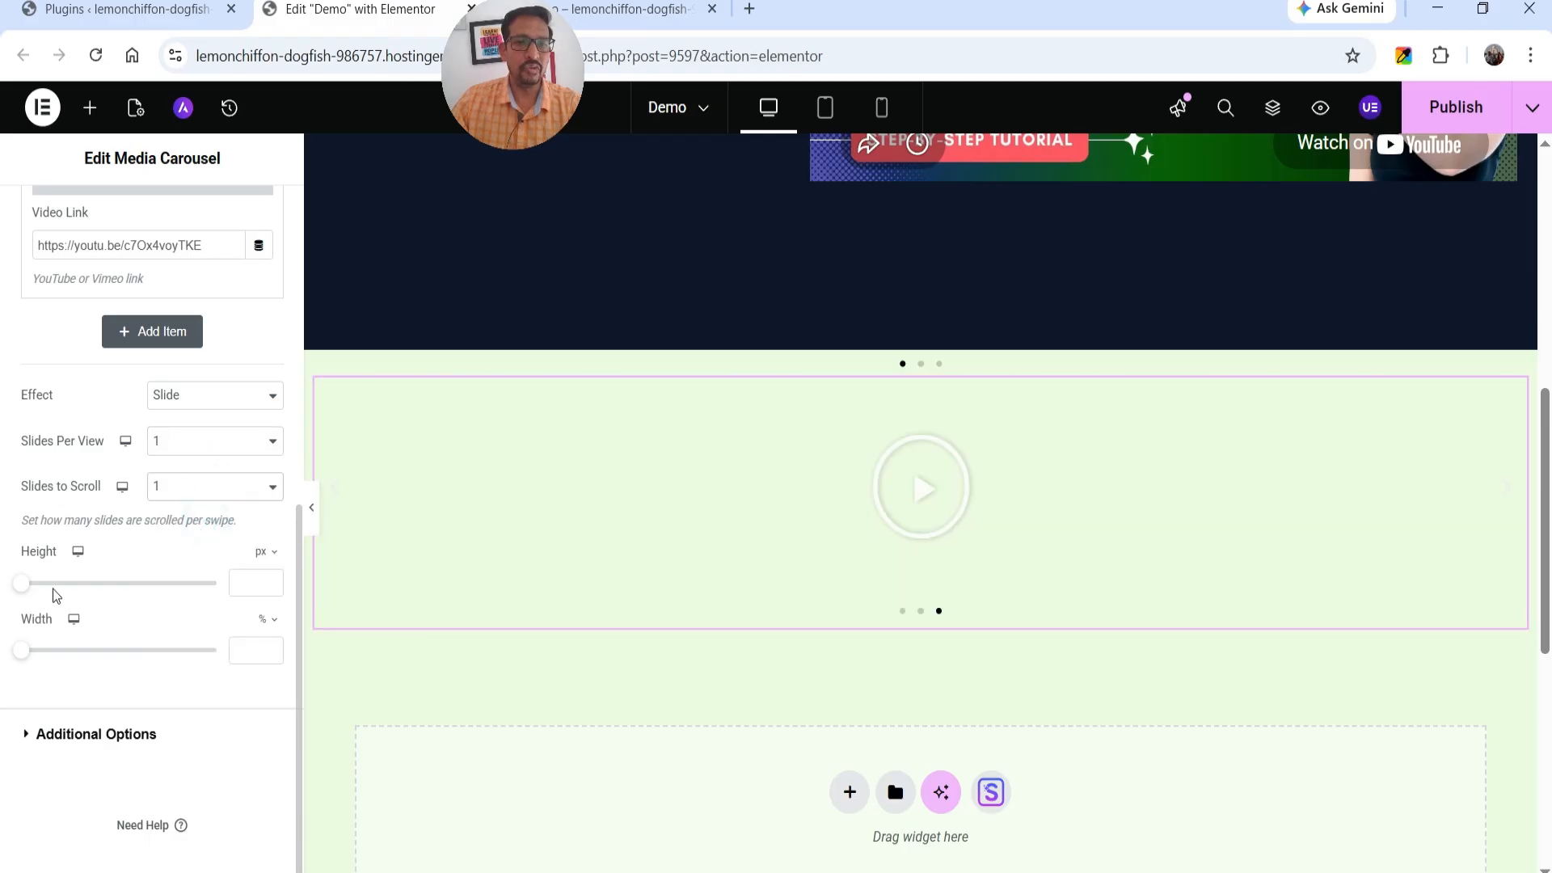
Publish the page and test the media carousel on the reloaded live page, closing the video lightbox at the end.
{"action": "left_click", "coordinate": [1458, 113]}
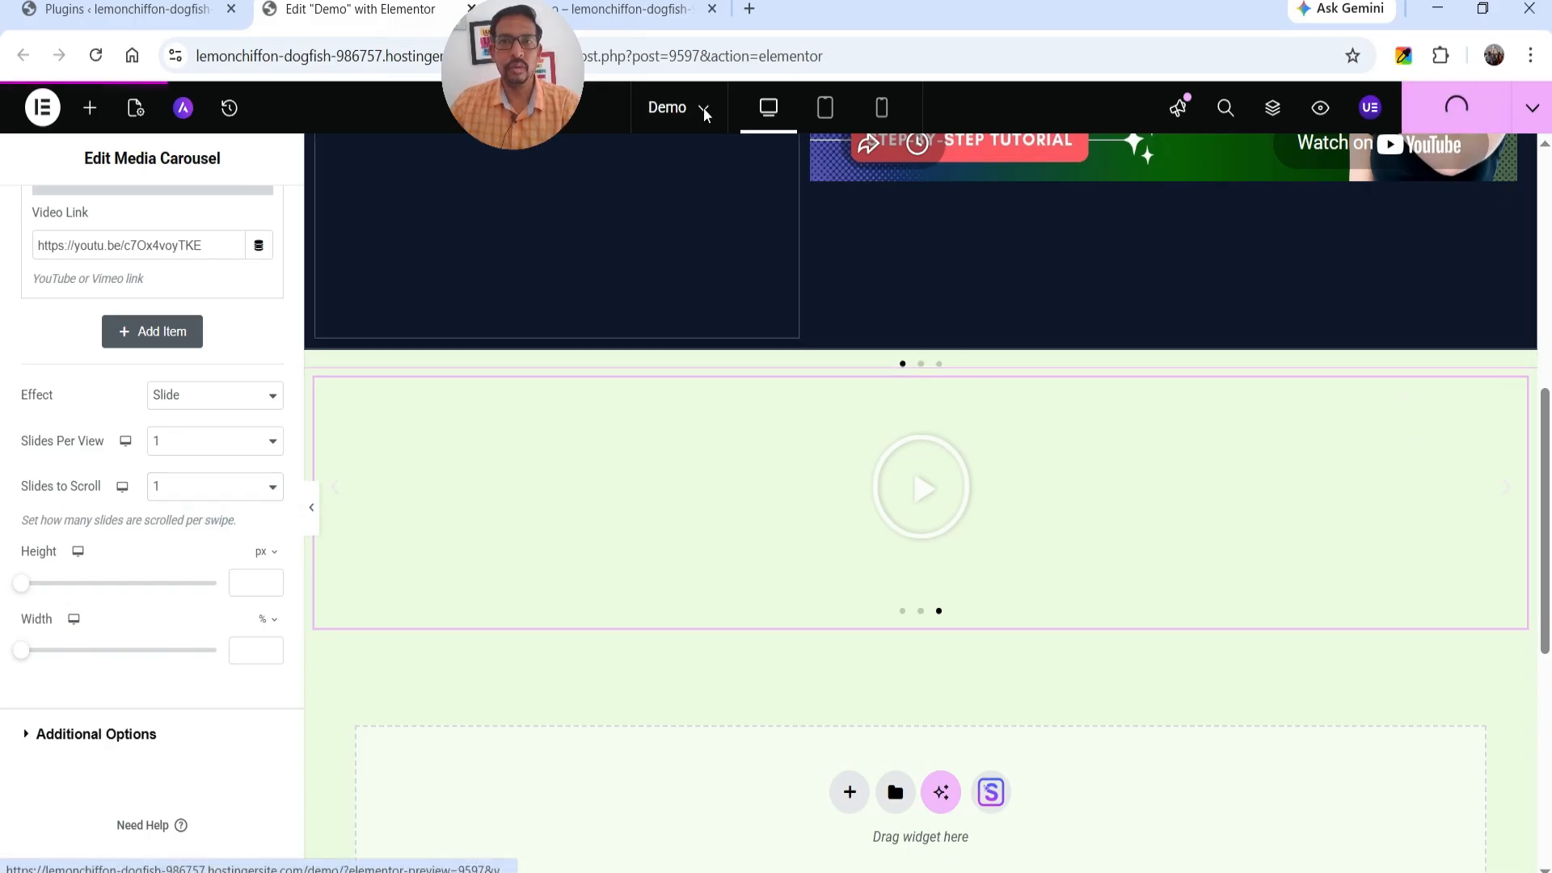
{"action": "left_click", "coordinate": [669, 16]}
{"action": "left_click", "coordinate": [110, 60]}
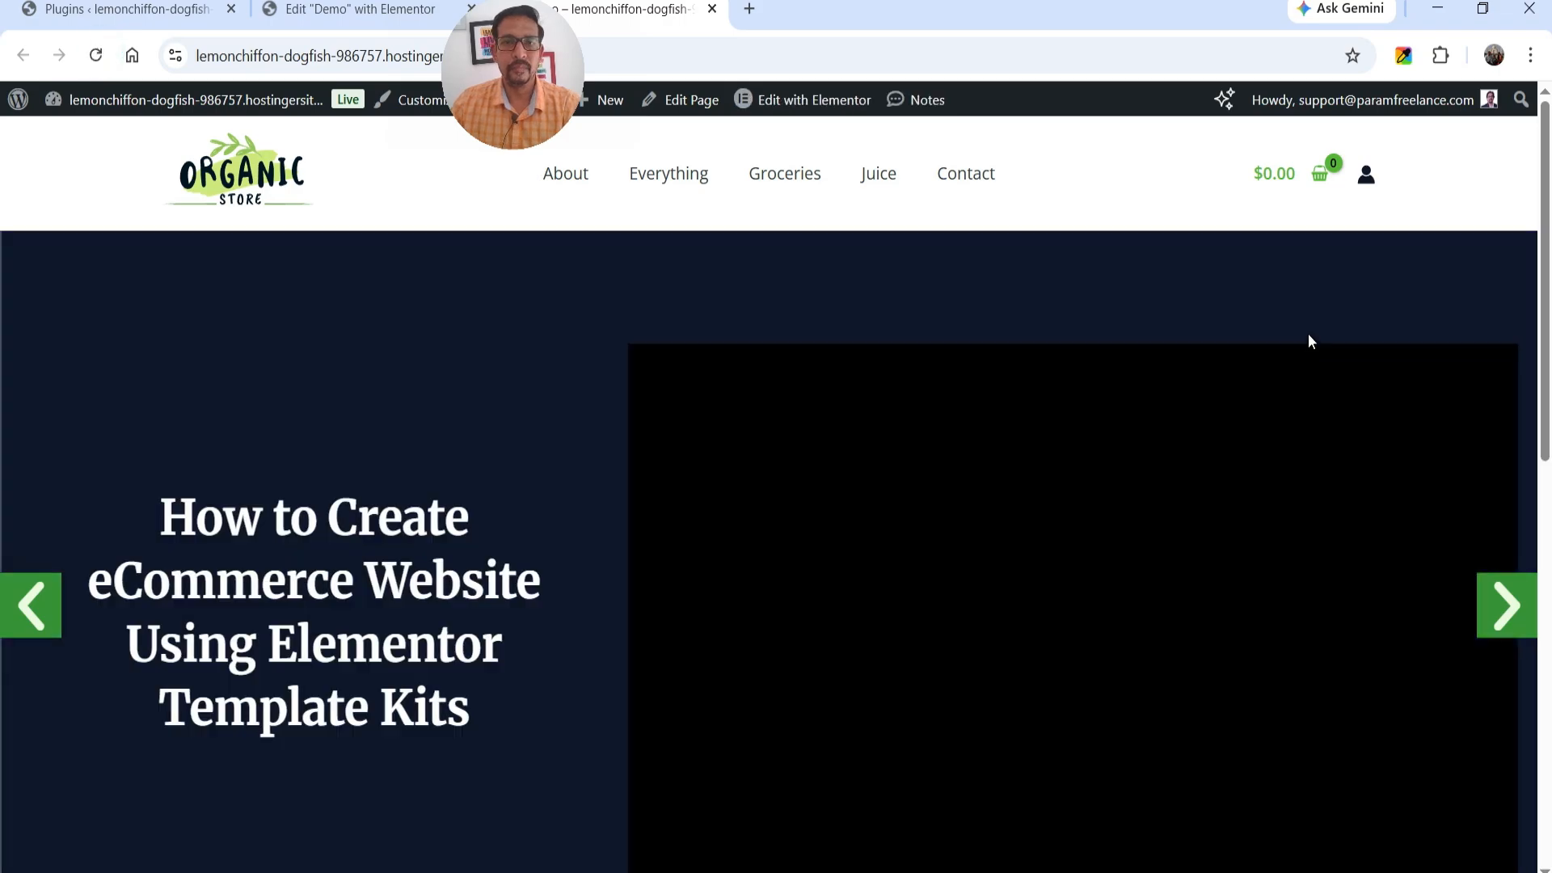
{"action": "scroll", "coordinate": [1503, 282], "scroll_direction": "down", "scroll_amount": 8}
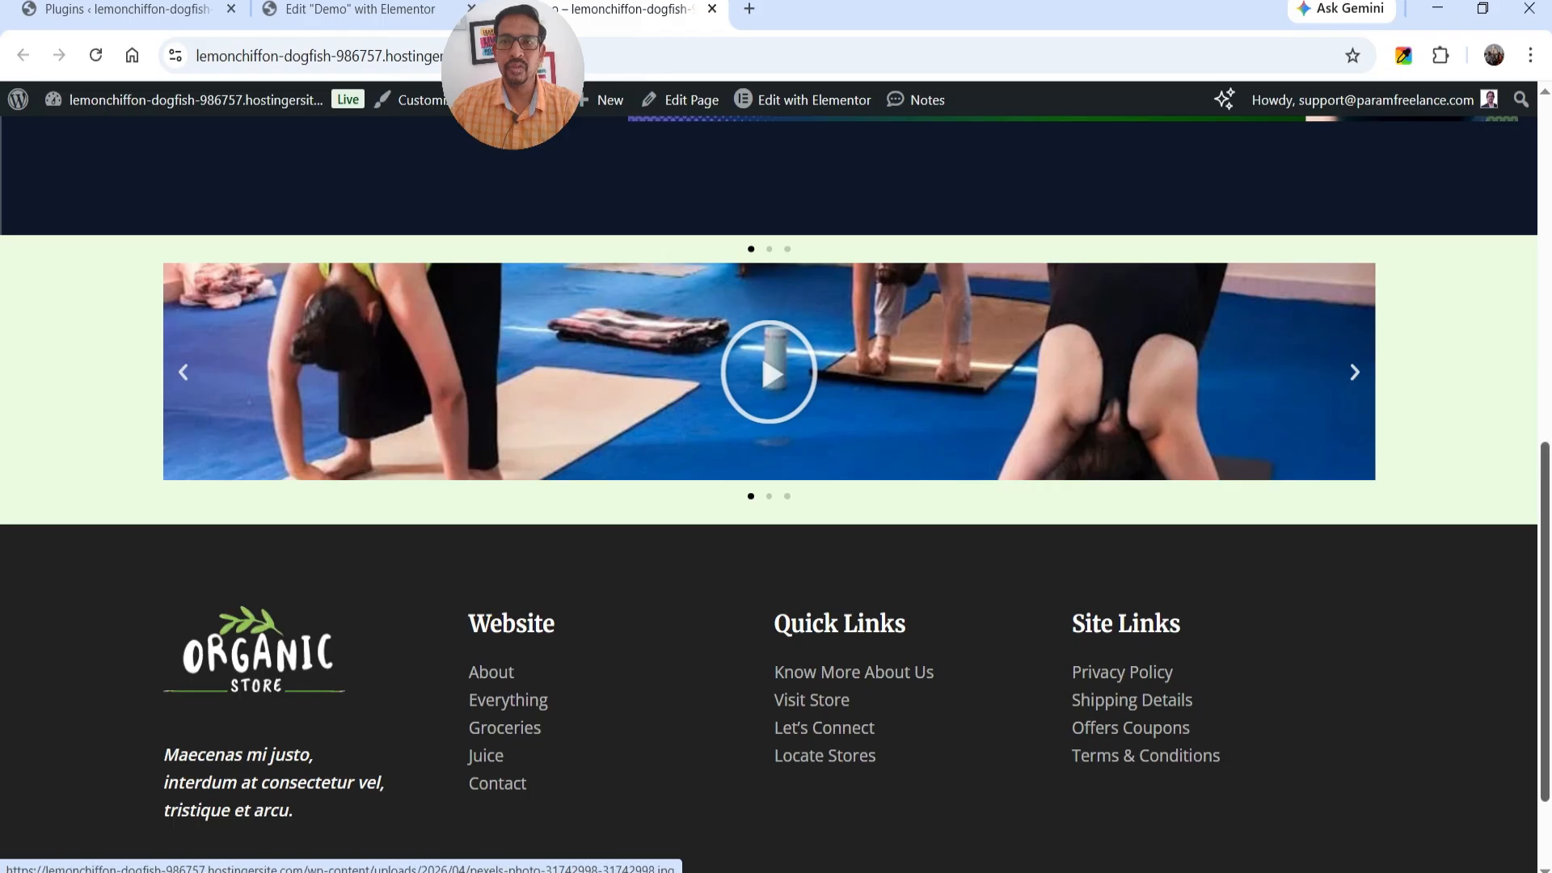
{"action": "left_click", "coordinate": [1355, 373]}
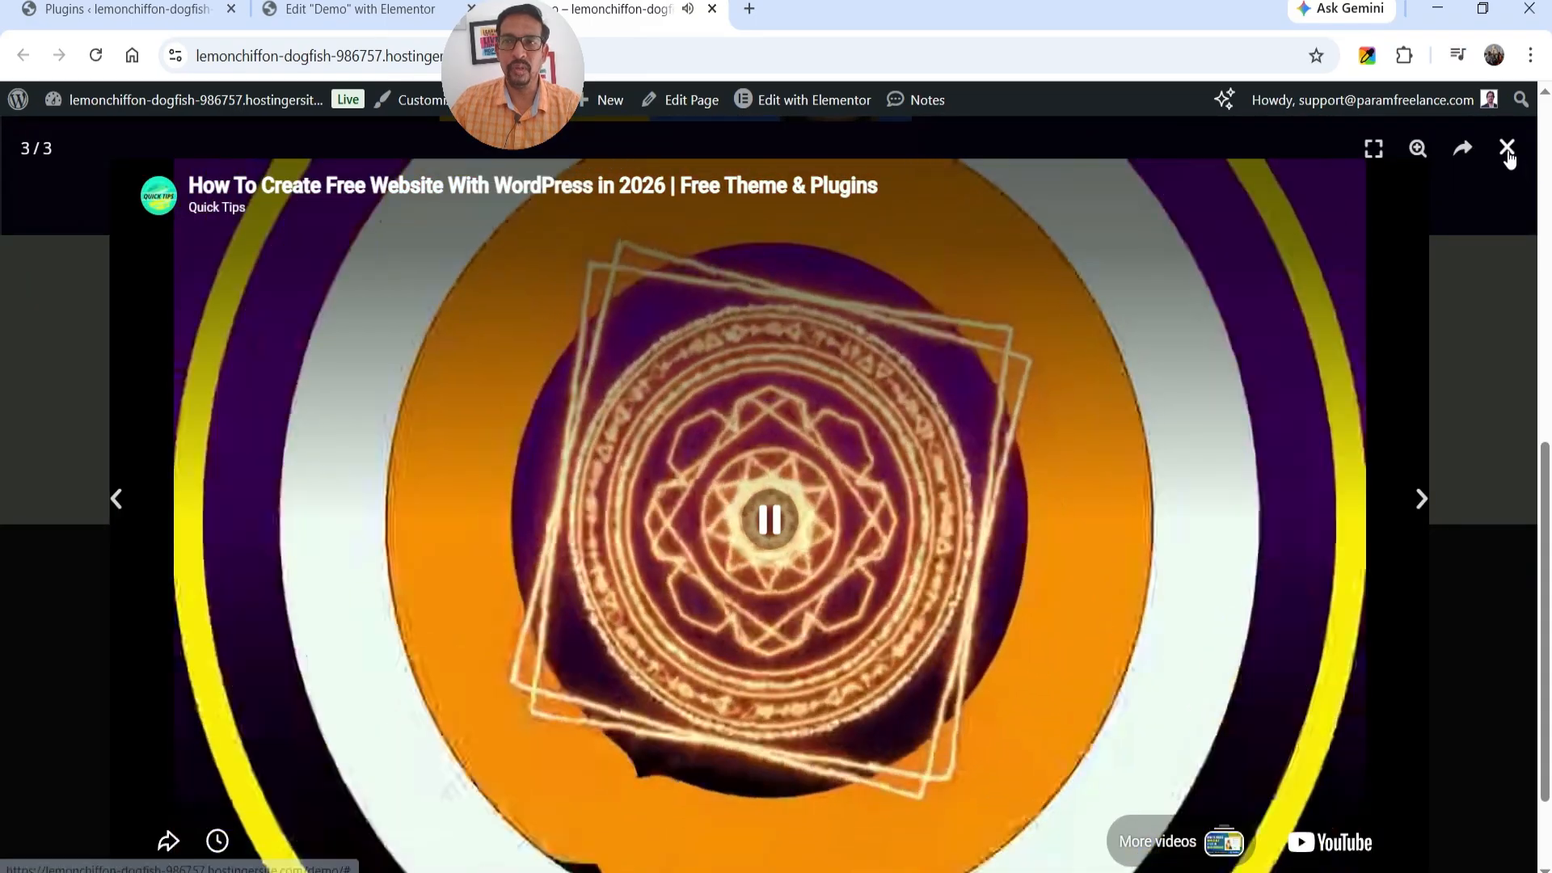
{"action": "left_click", "coordinate": [1507, 149]}
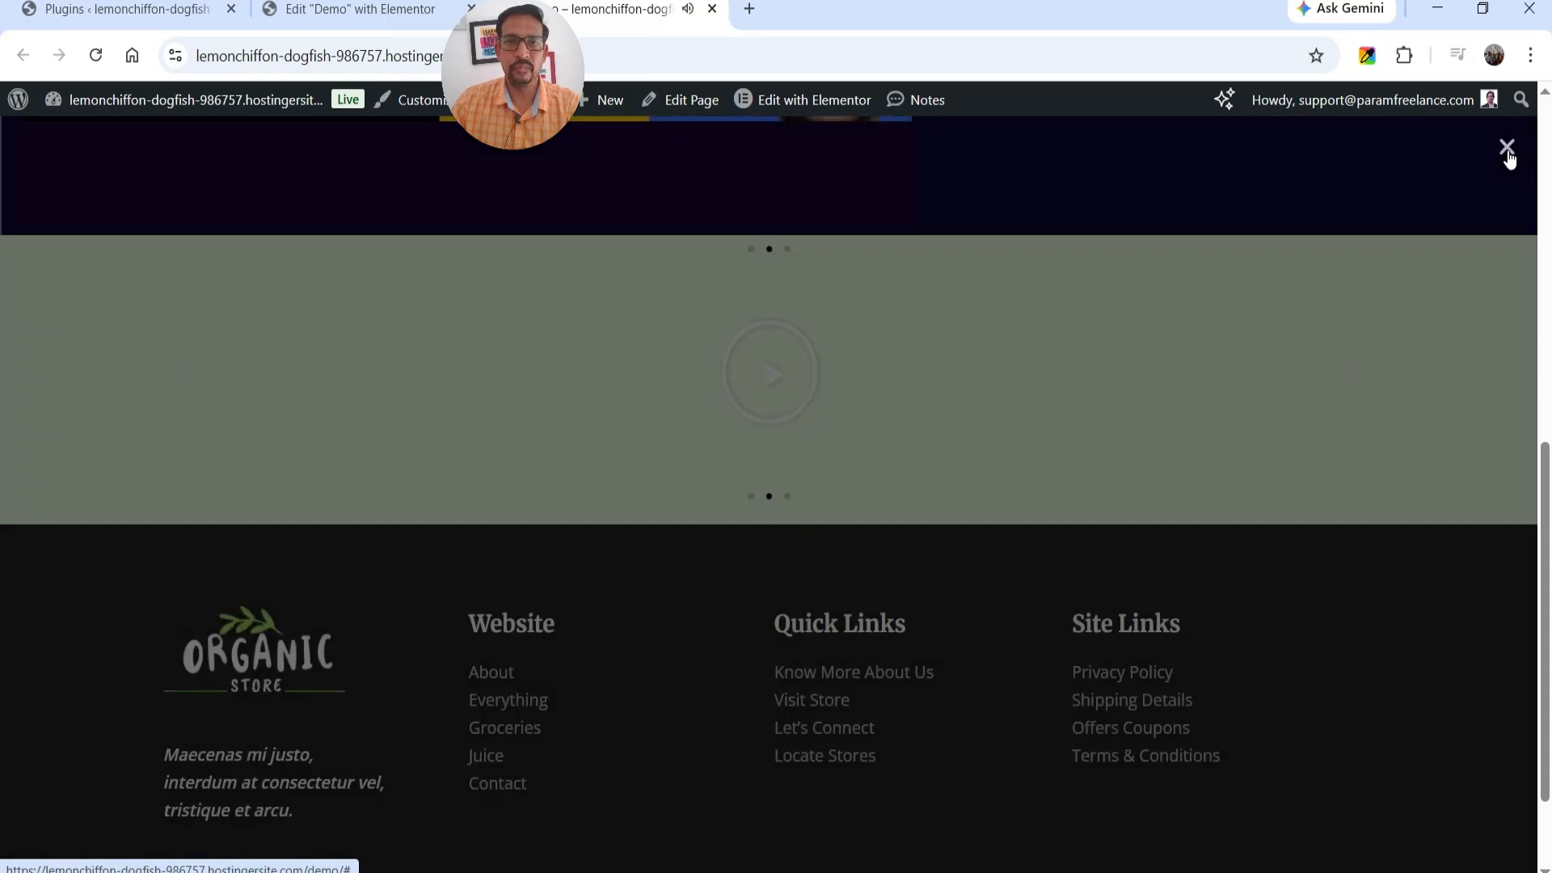
Return to the Elementor editor and publish the Demo page again.
{"action": "left_click", "coordinate": [322, 24]}
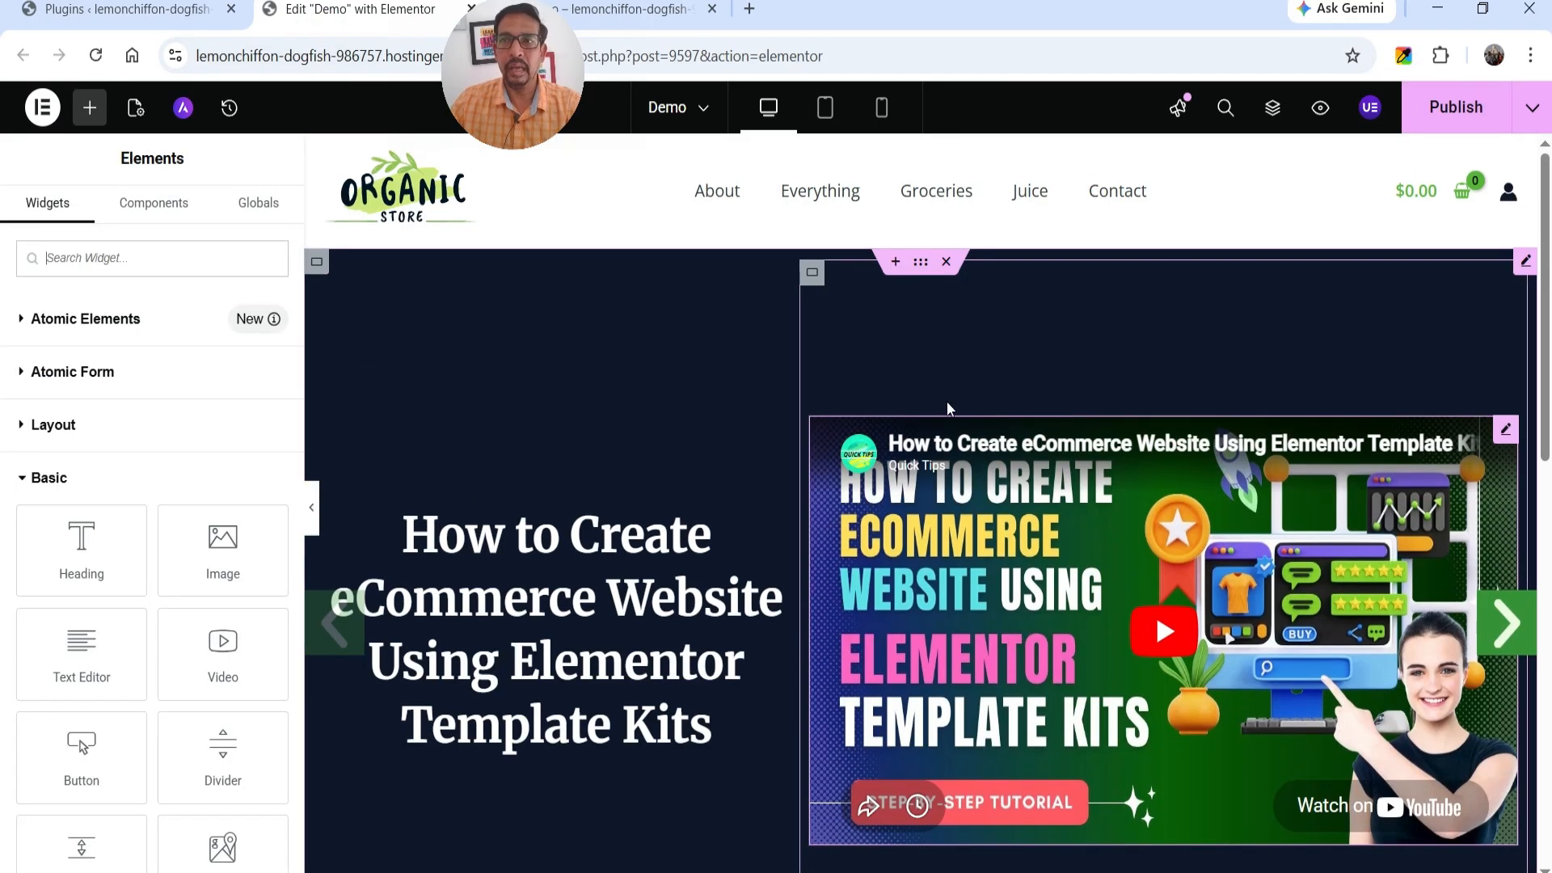
{"action": "left_click", "coordinate": [1481, 115]}
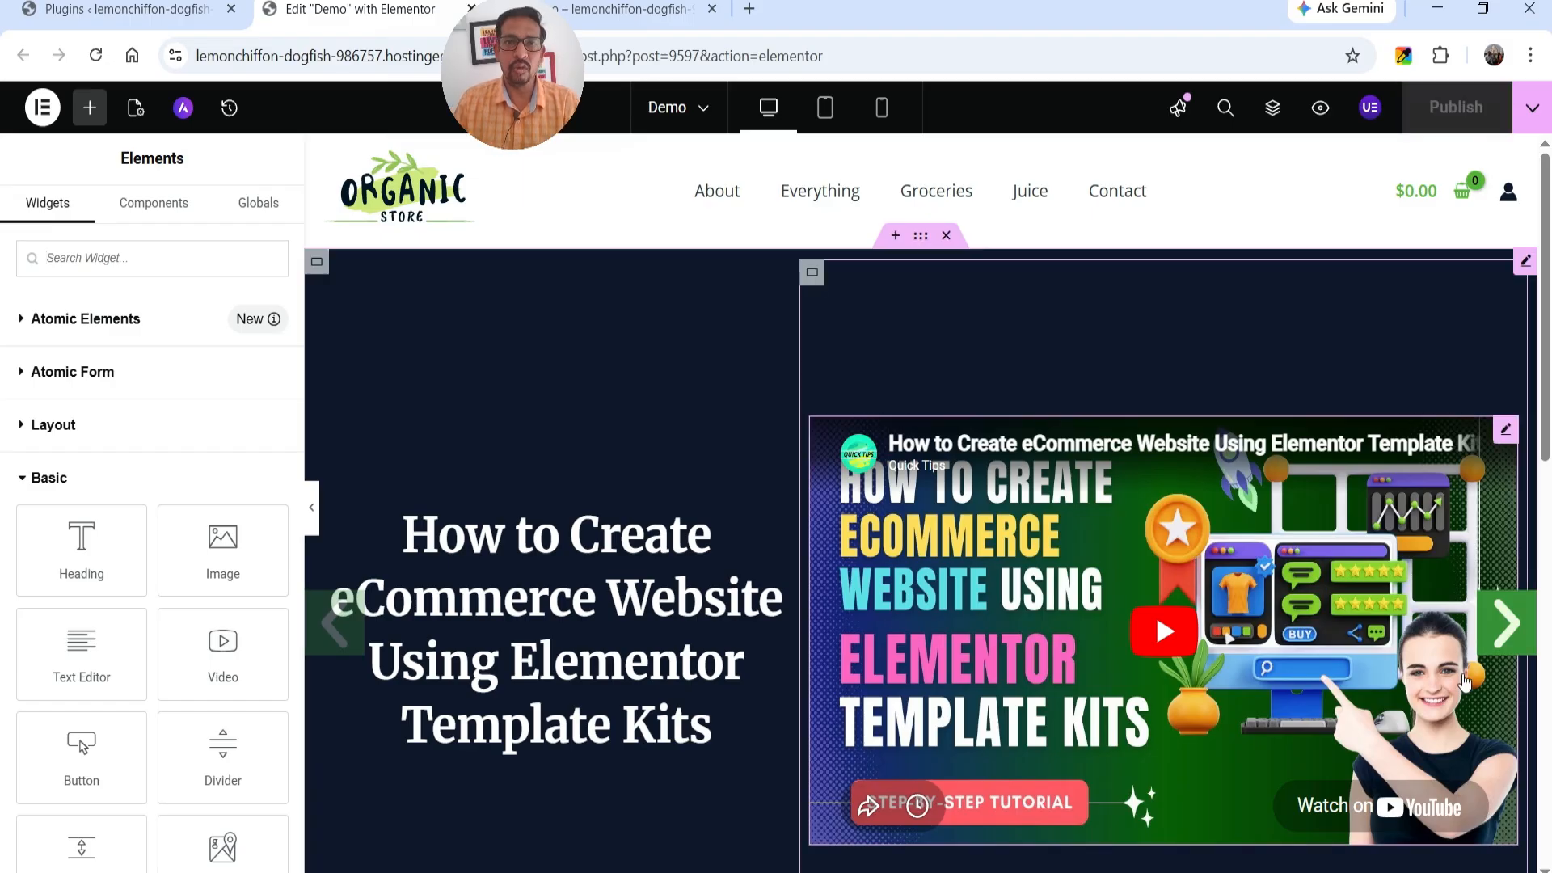